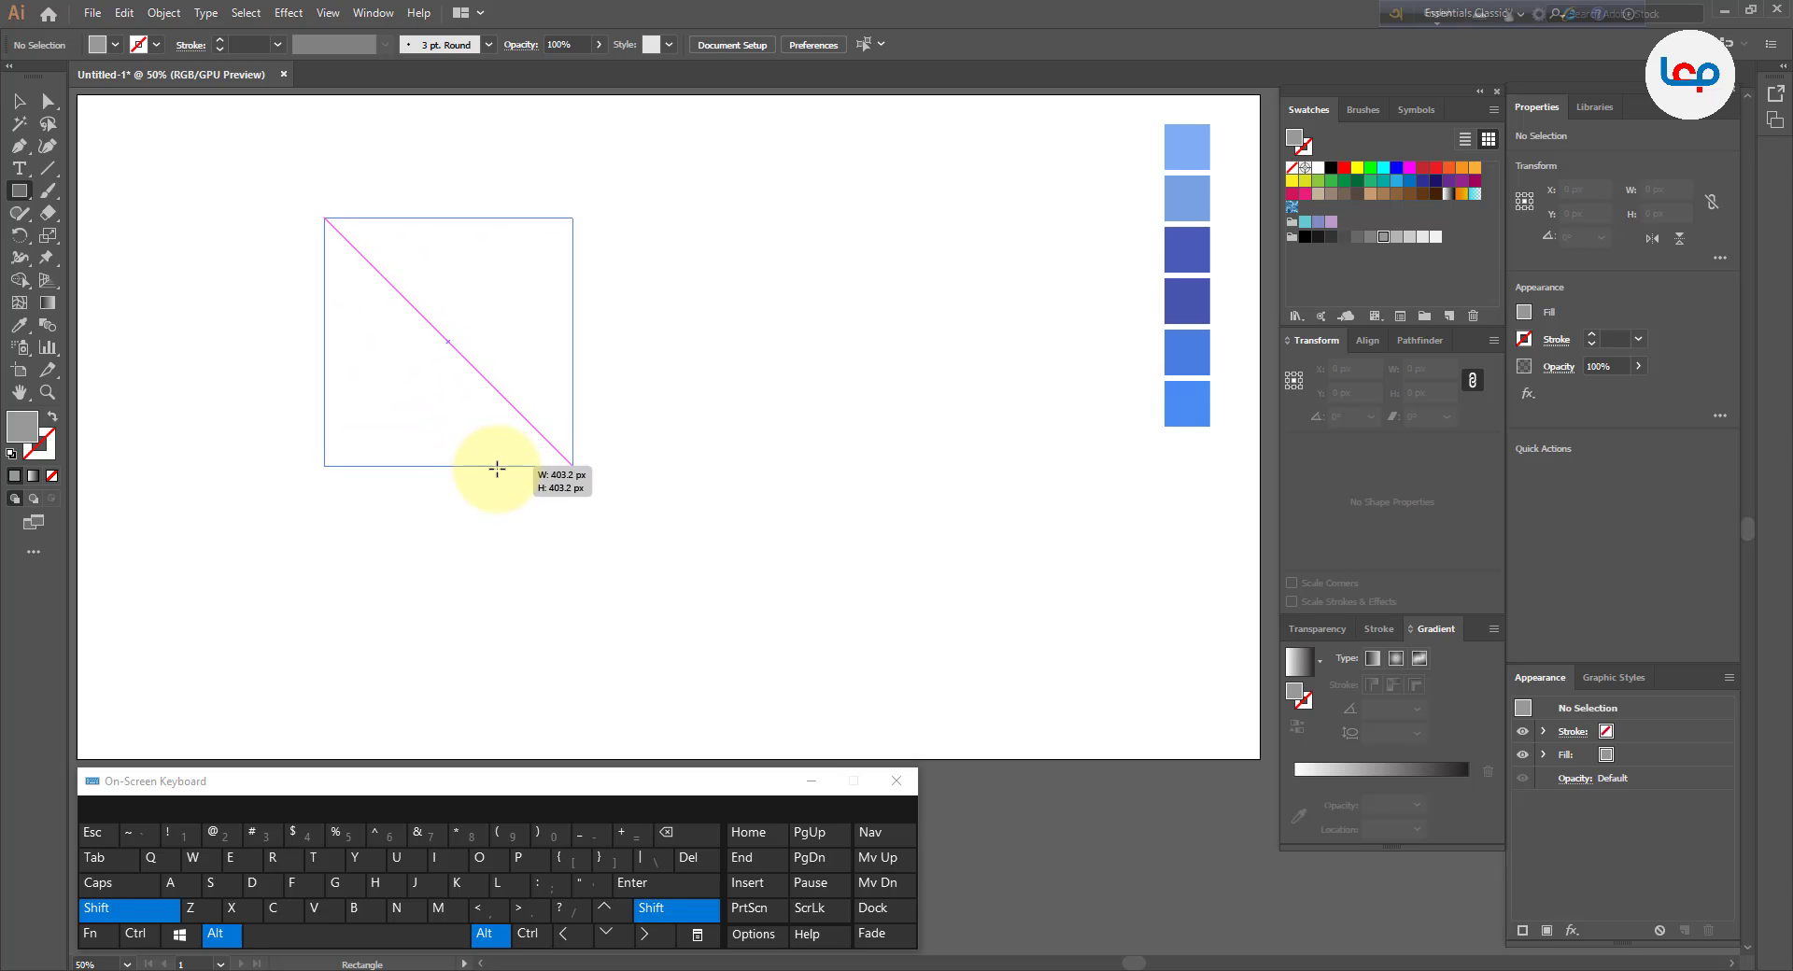
# - Draw a grey square about 446 px wide and round its corners to about 43 px
pyautogui.click(21, 104)
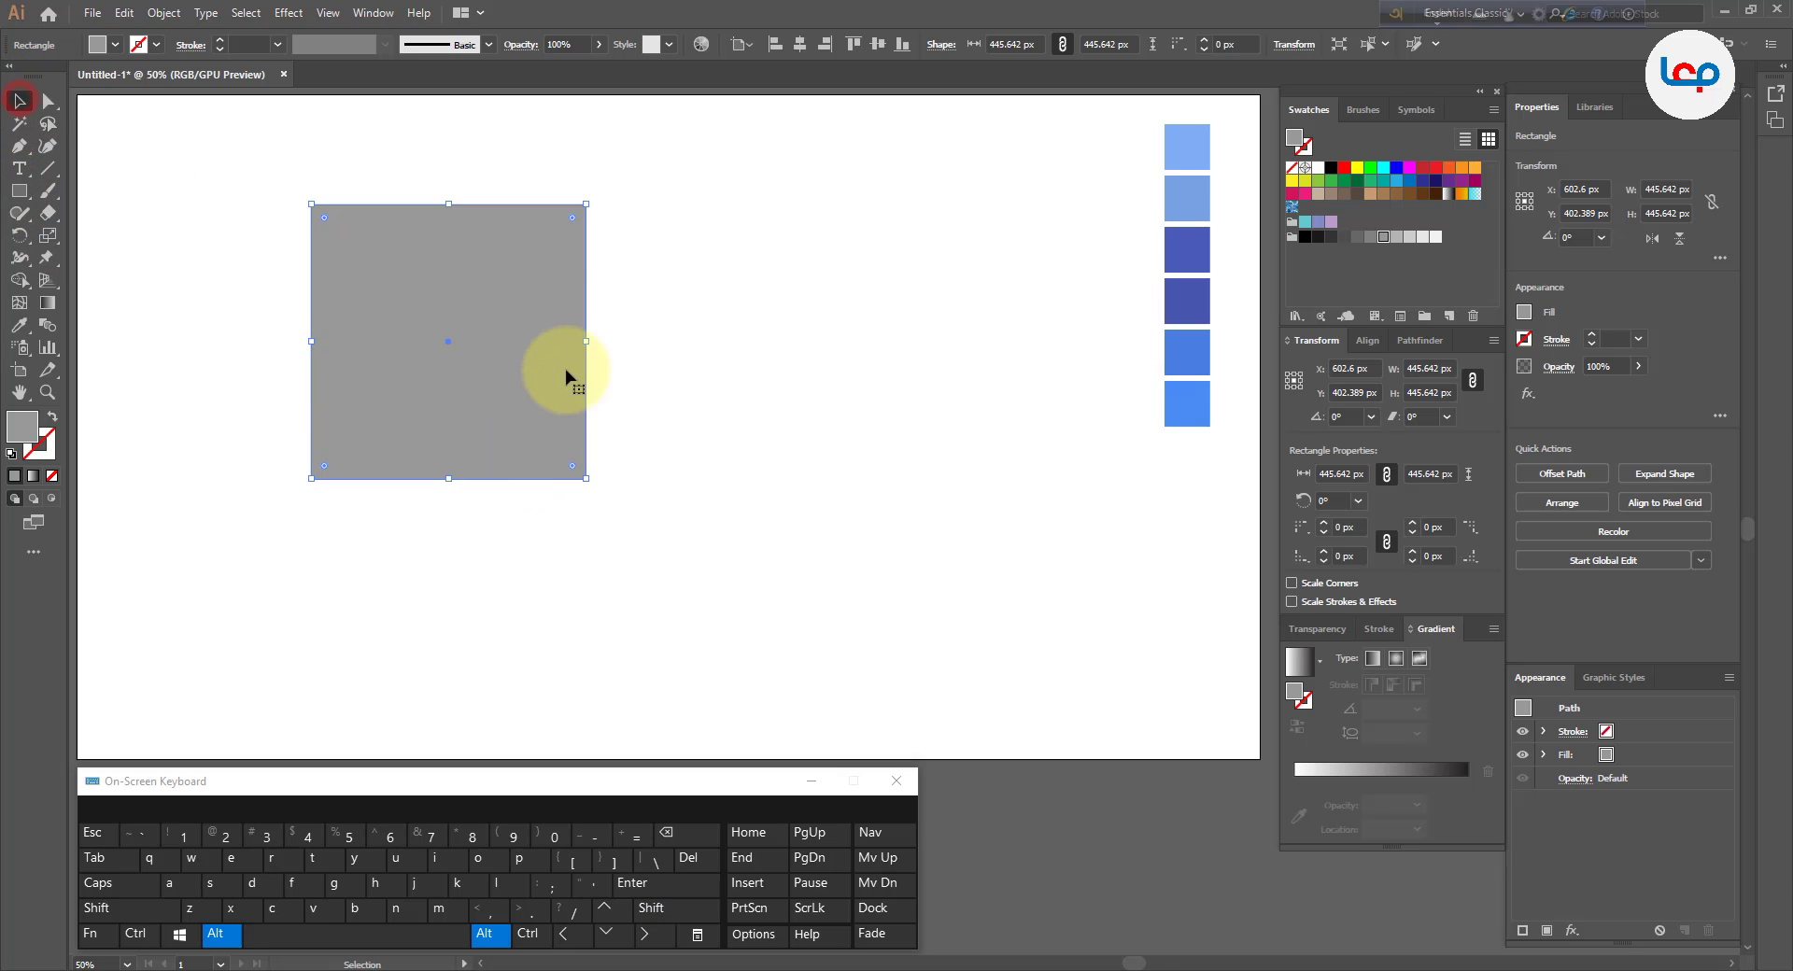
pyautogui.scroll(-1, 561, 380)
pyautogui.scroll(1, 450, 316)
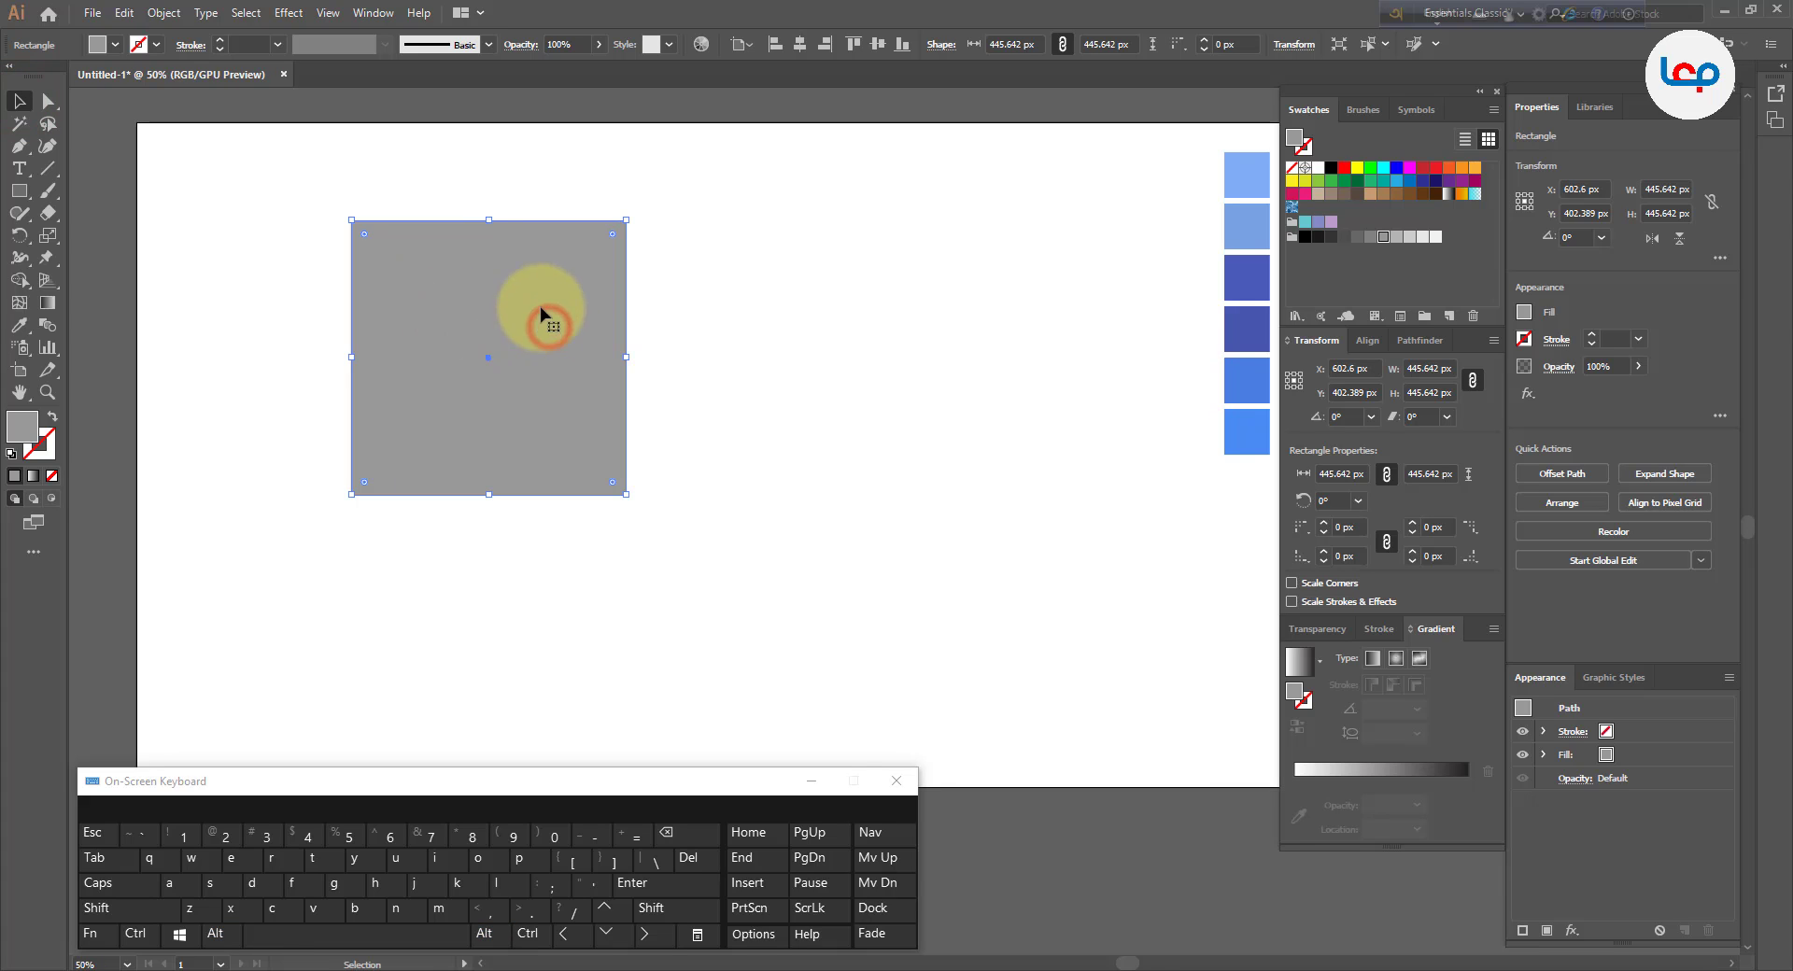
pyautogui.scroll(-1, 532, 322)
pyautogui.scroll(1, 540, 320)
pyautogui.moveTo(540, 321); pyautogui.dragTo(626, 355)
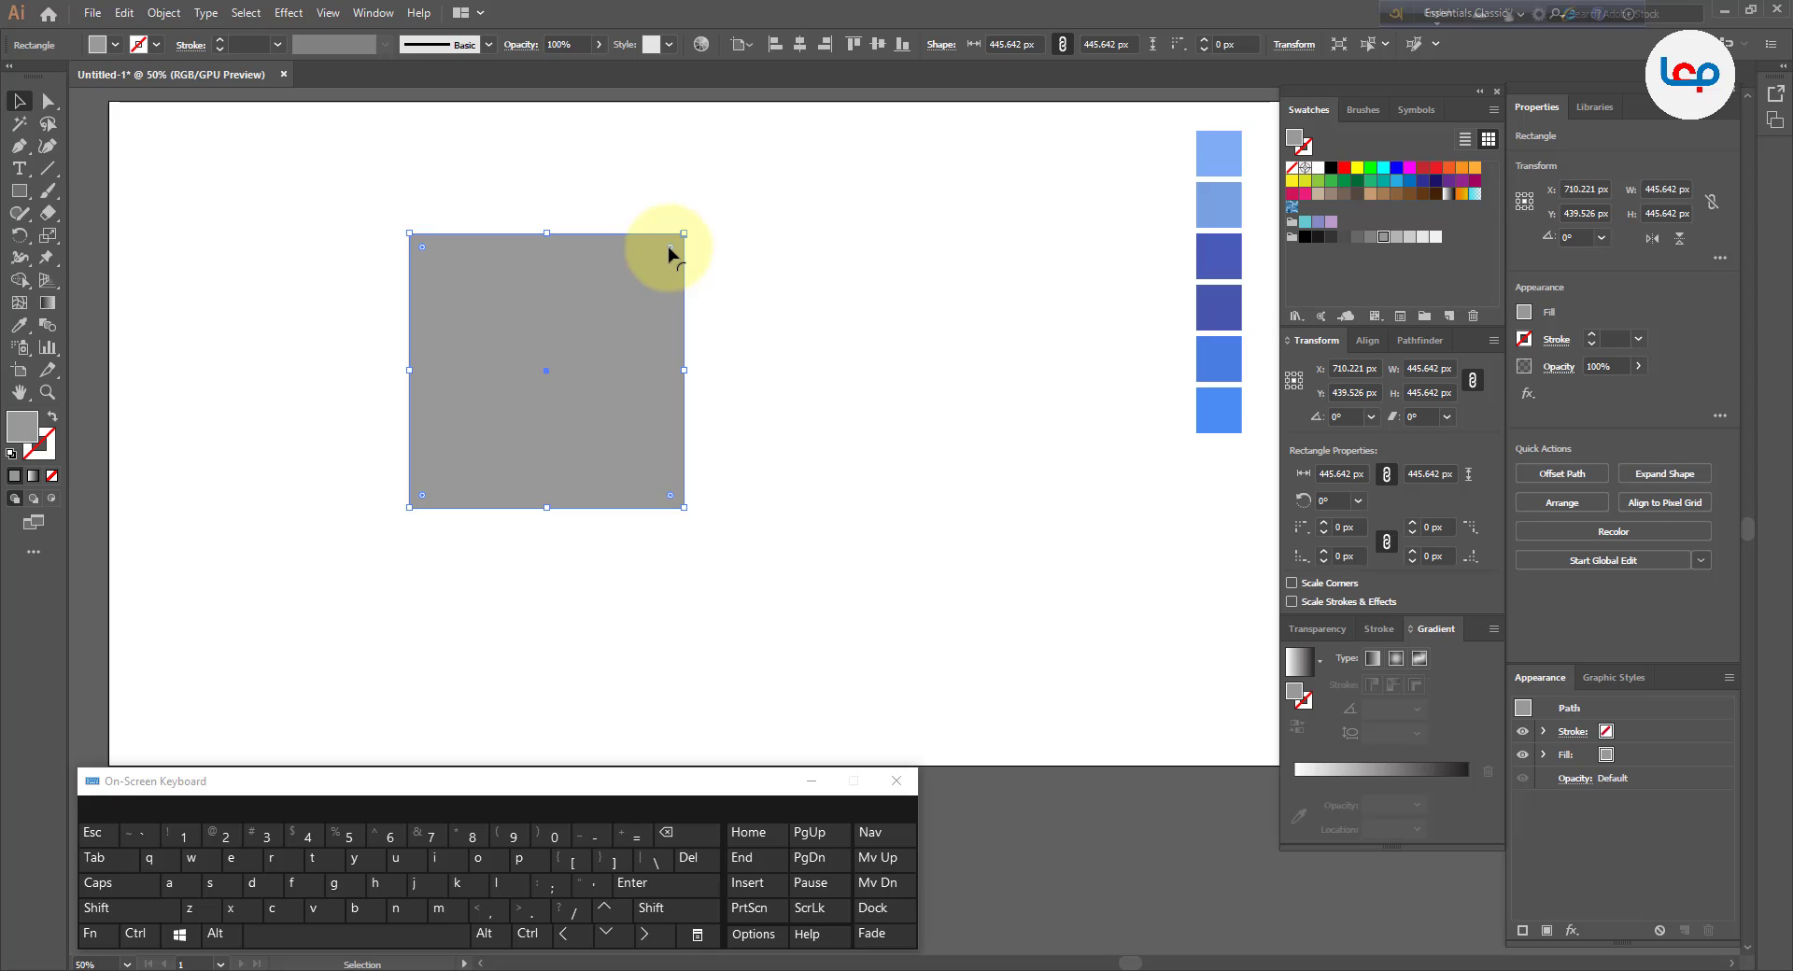
pyautogui.moveTo(669, 247); pyautogui.dragTo(633, 401)
pyautogui.click(772, 349)
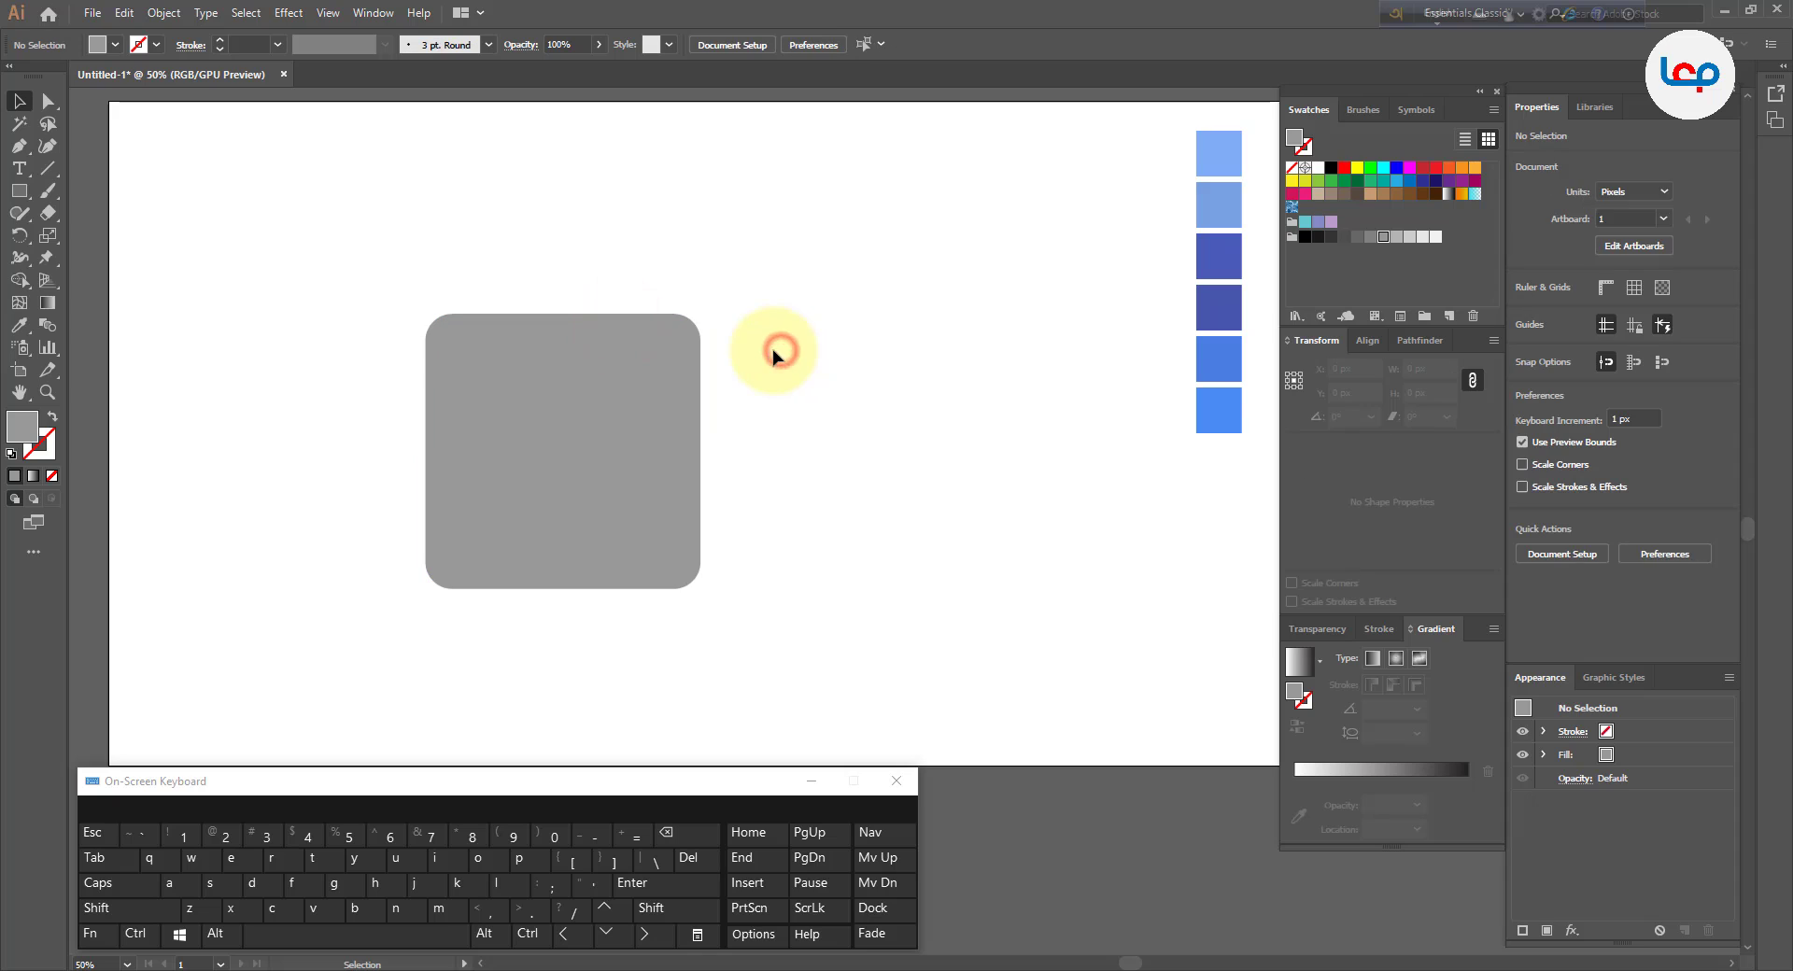
# - Duplicate the rounded square beside the original and narrow the copy into a vertical bar about 100 px wide
pyautogui.click(620, 396)
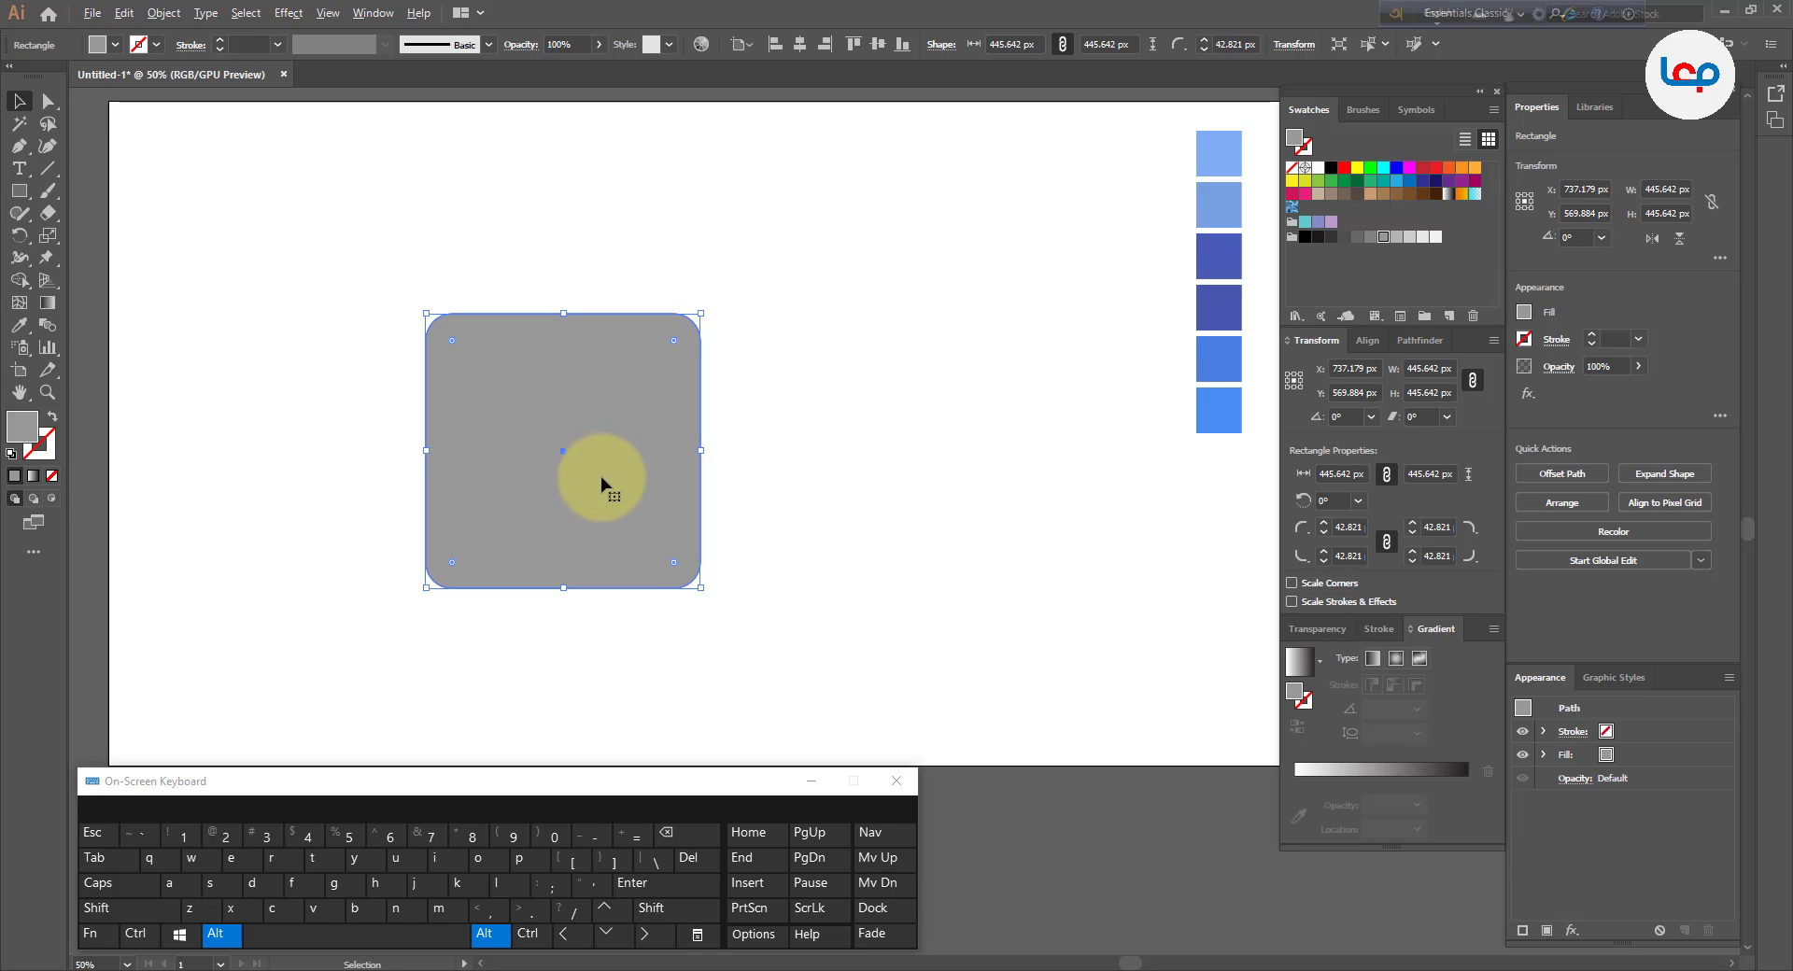
pyautogui.moveTo(602, 484); pyautogui.dragTo(604, 387)
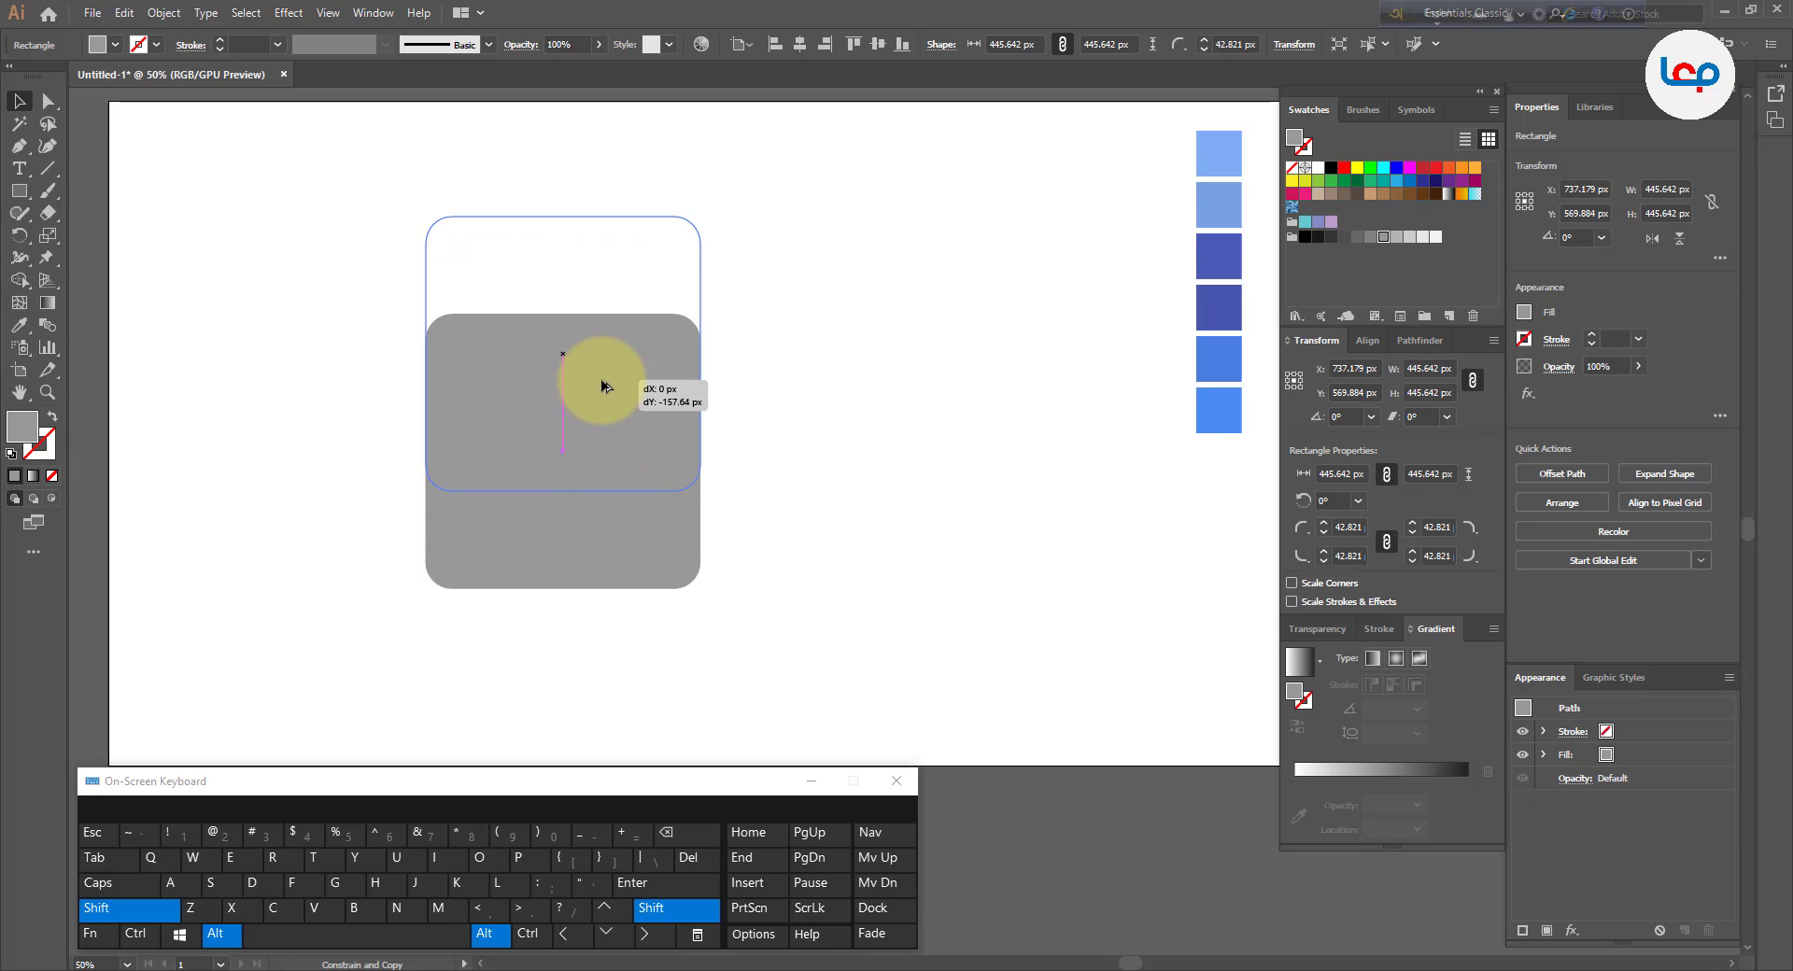
pyautogui.moveTo(602, 386); pyautogui.dragTo(940, 337)
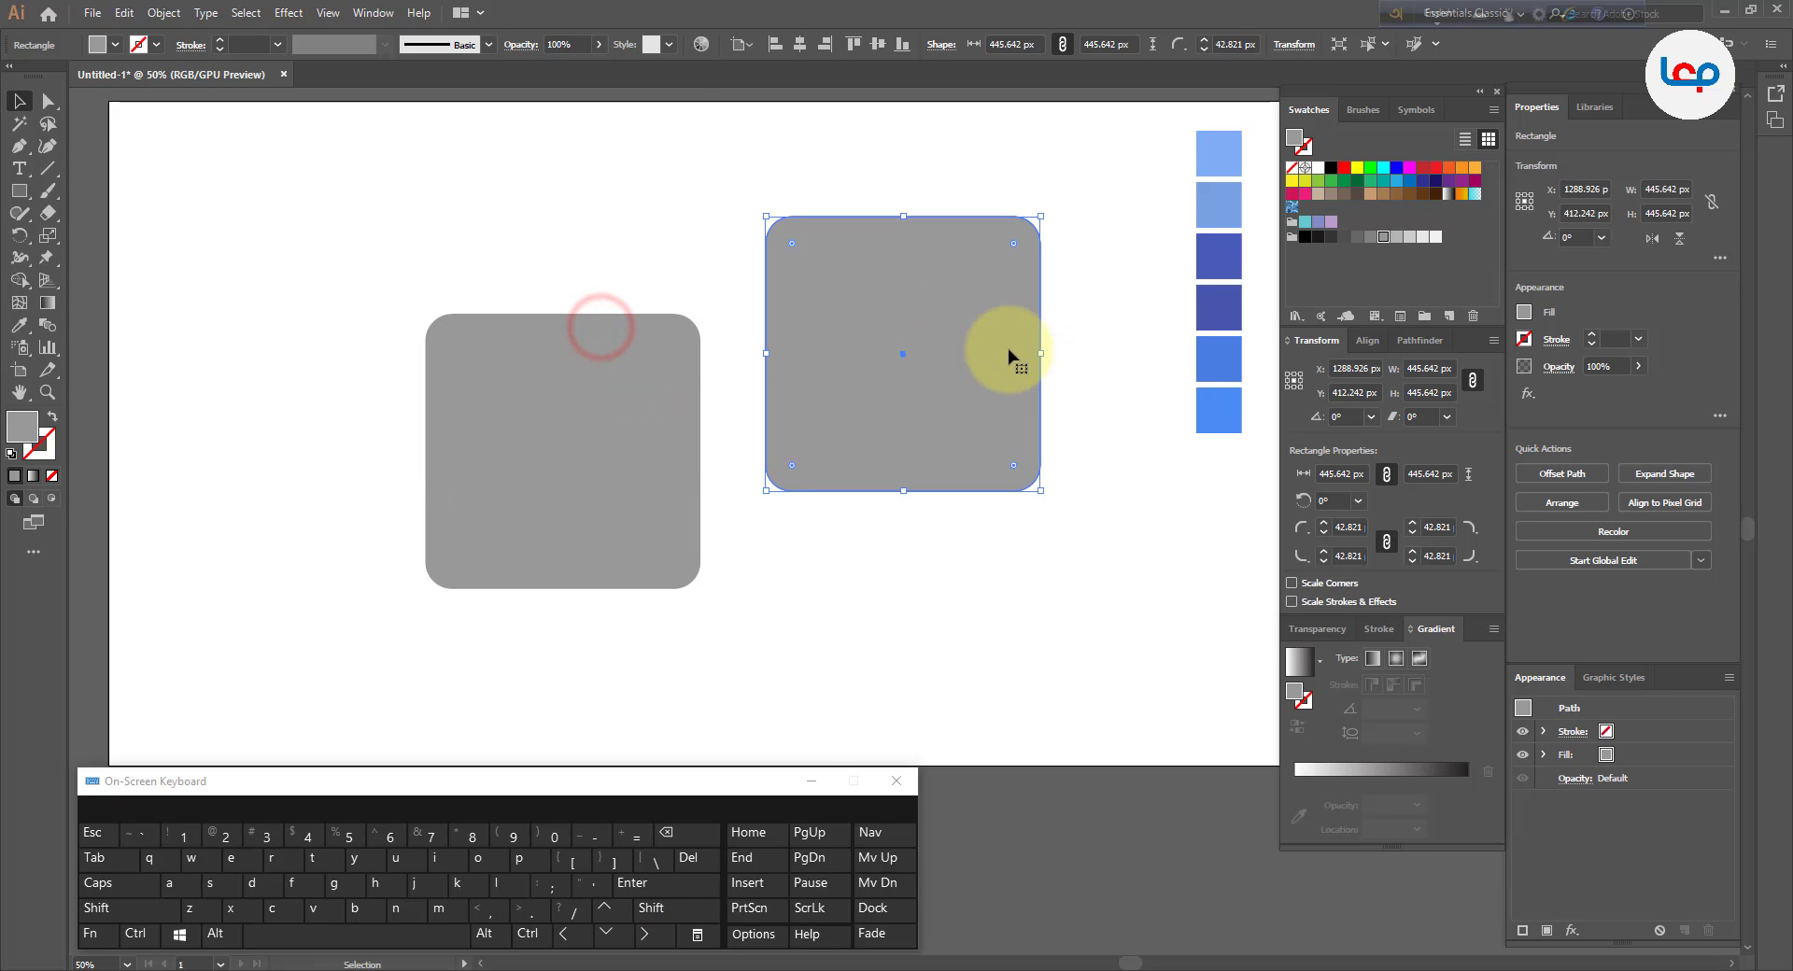
pyautogui.moveTo(1043, 353); pyautogui.dragTo(828, 350)
pyautogui.click(886, 368)
pyautogui.click(816, 394)
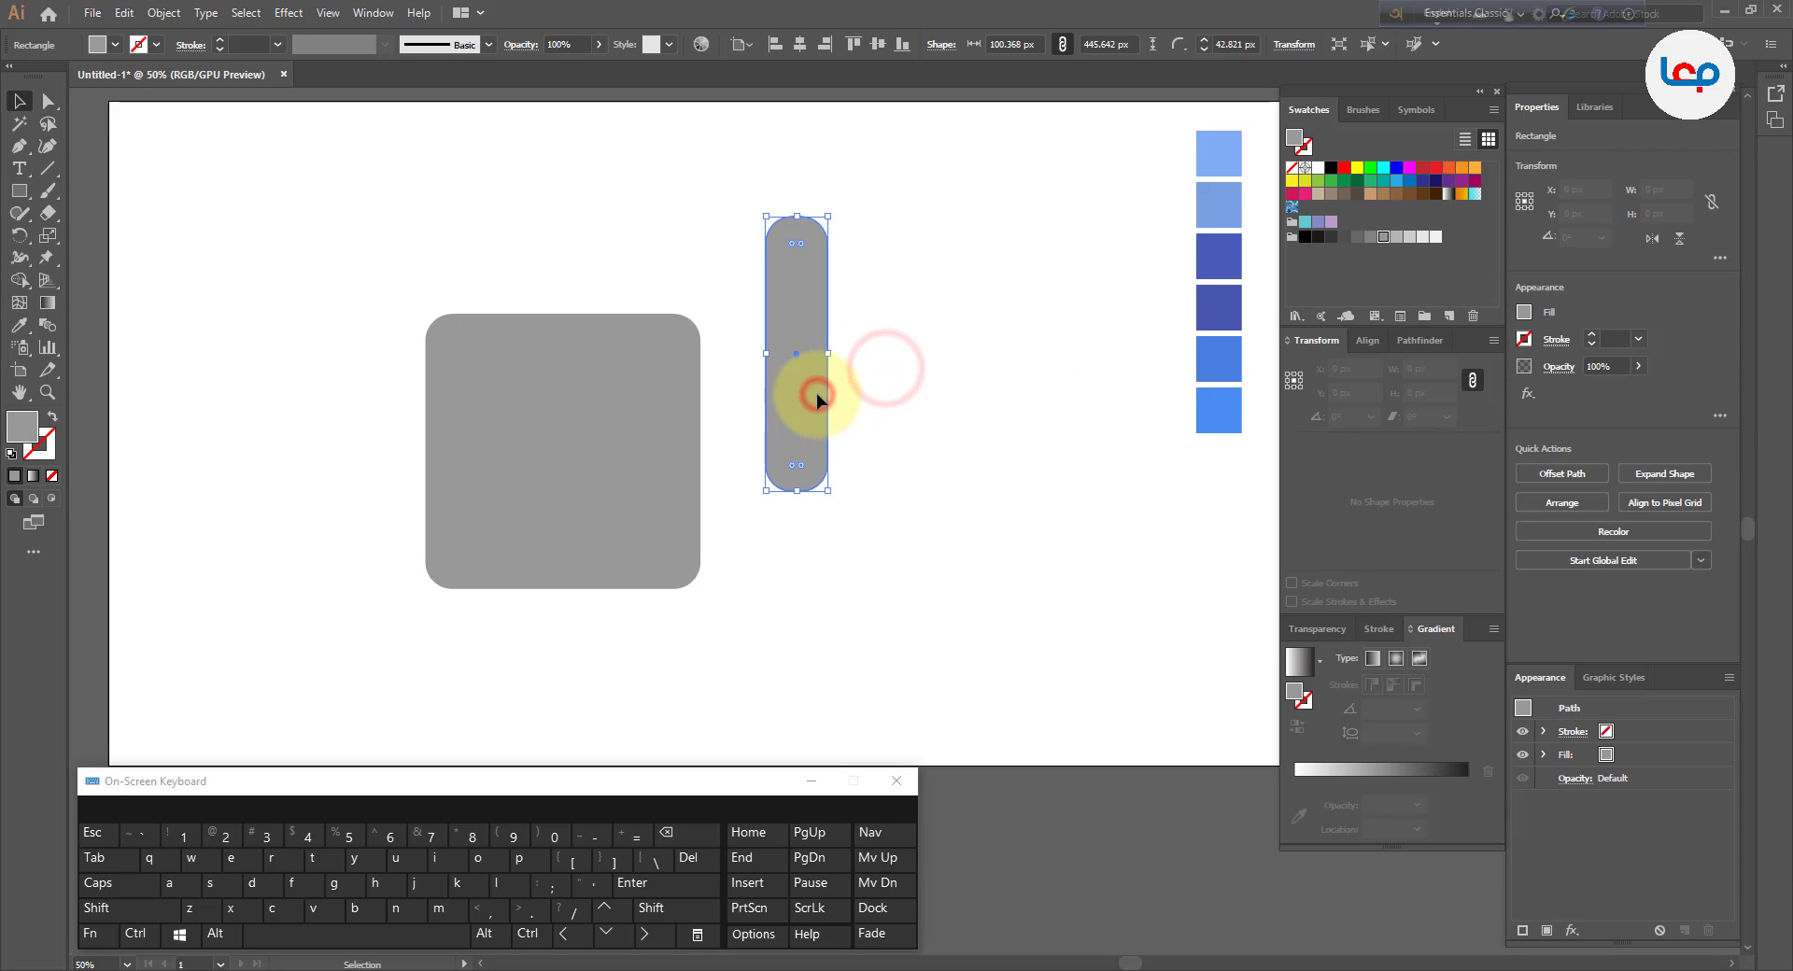
# - Shift the large square away from the bar and duplicate the bar into a row of four adjoining bars
pyautogui.moveTo(693, 427); pyautogui.dragTo(613, 413)
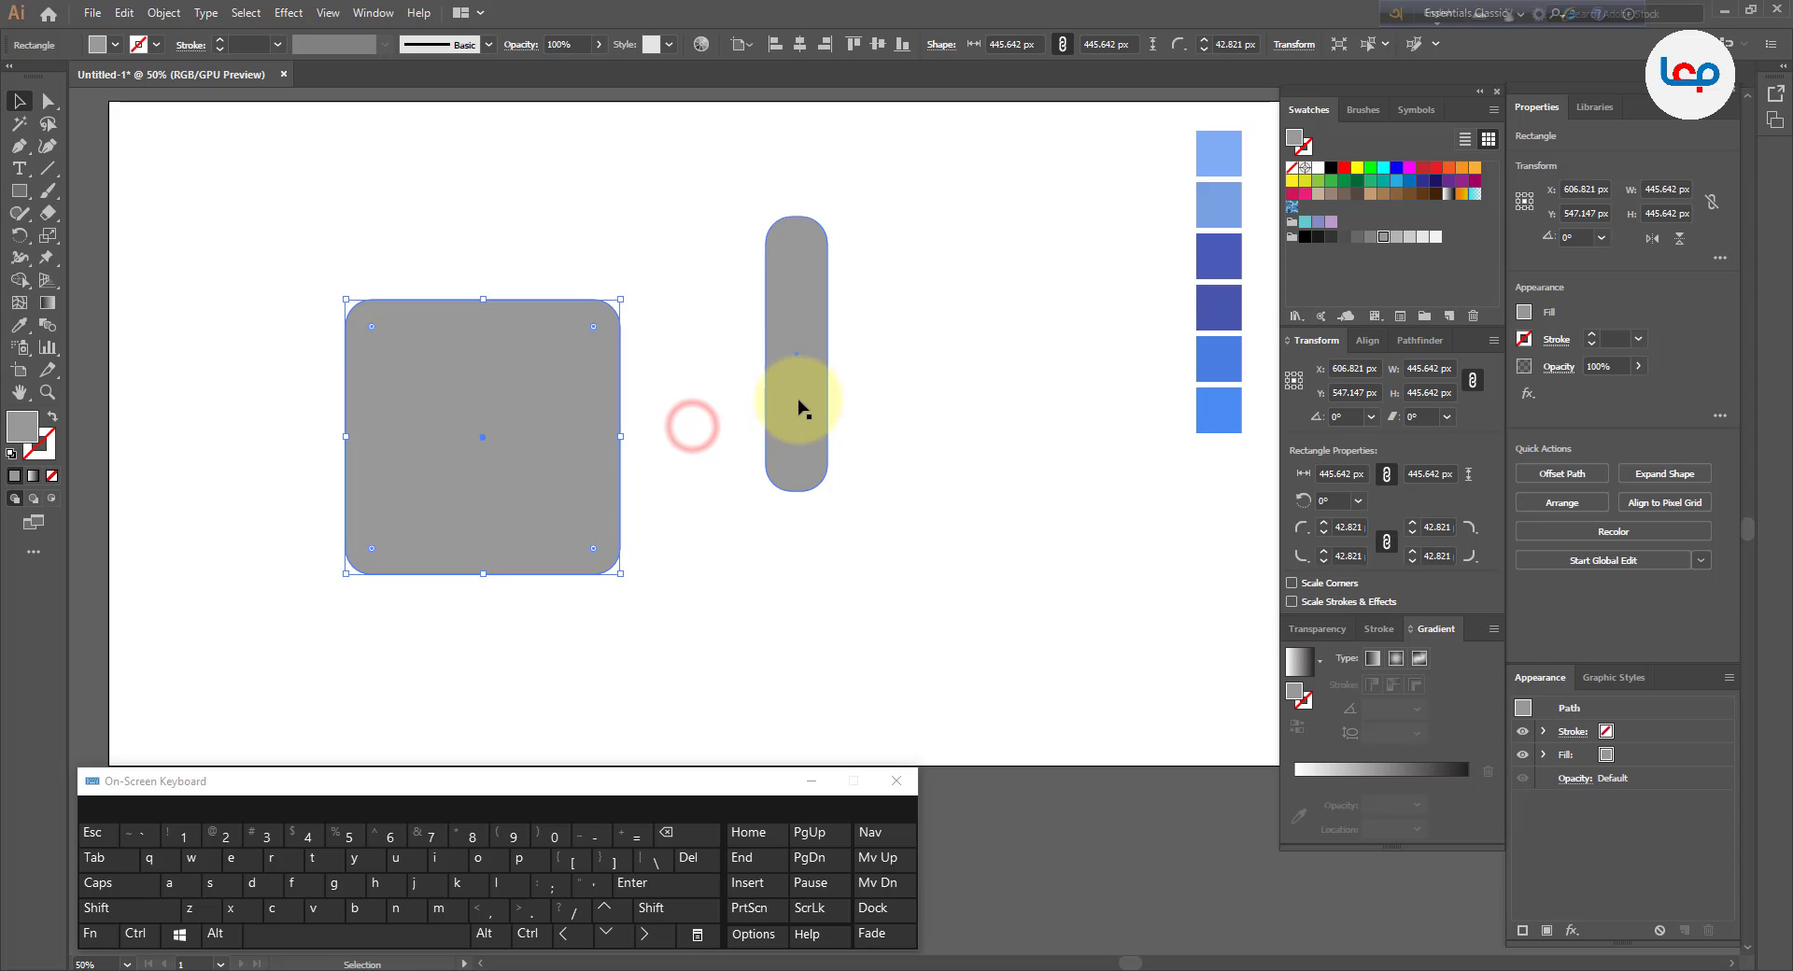
pyautogui.moveTo(798, 408)
pyautogui.mouseDown()
pyautogui.moveTo(748, 401)
pyautogui.moveTo(815, 397)
pyautogui.mouseUp()
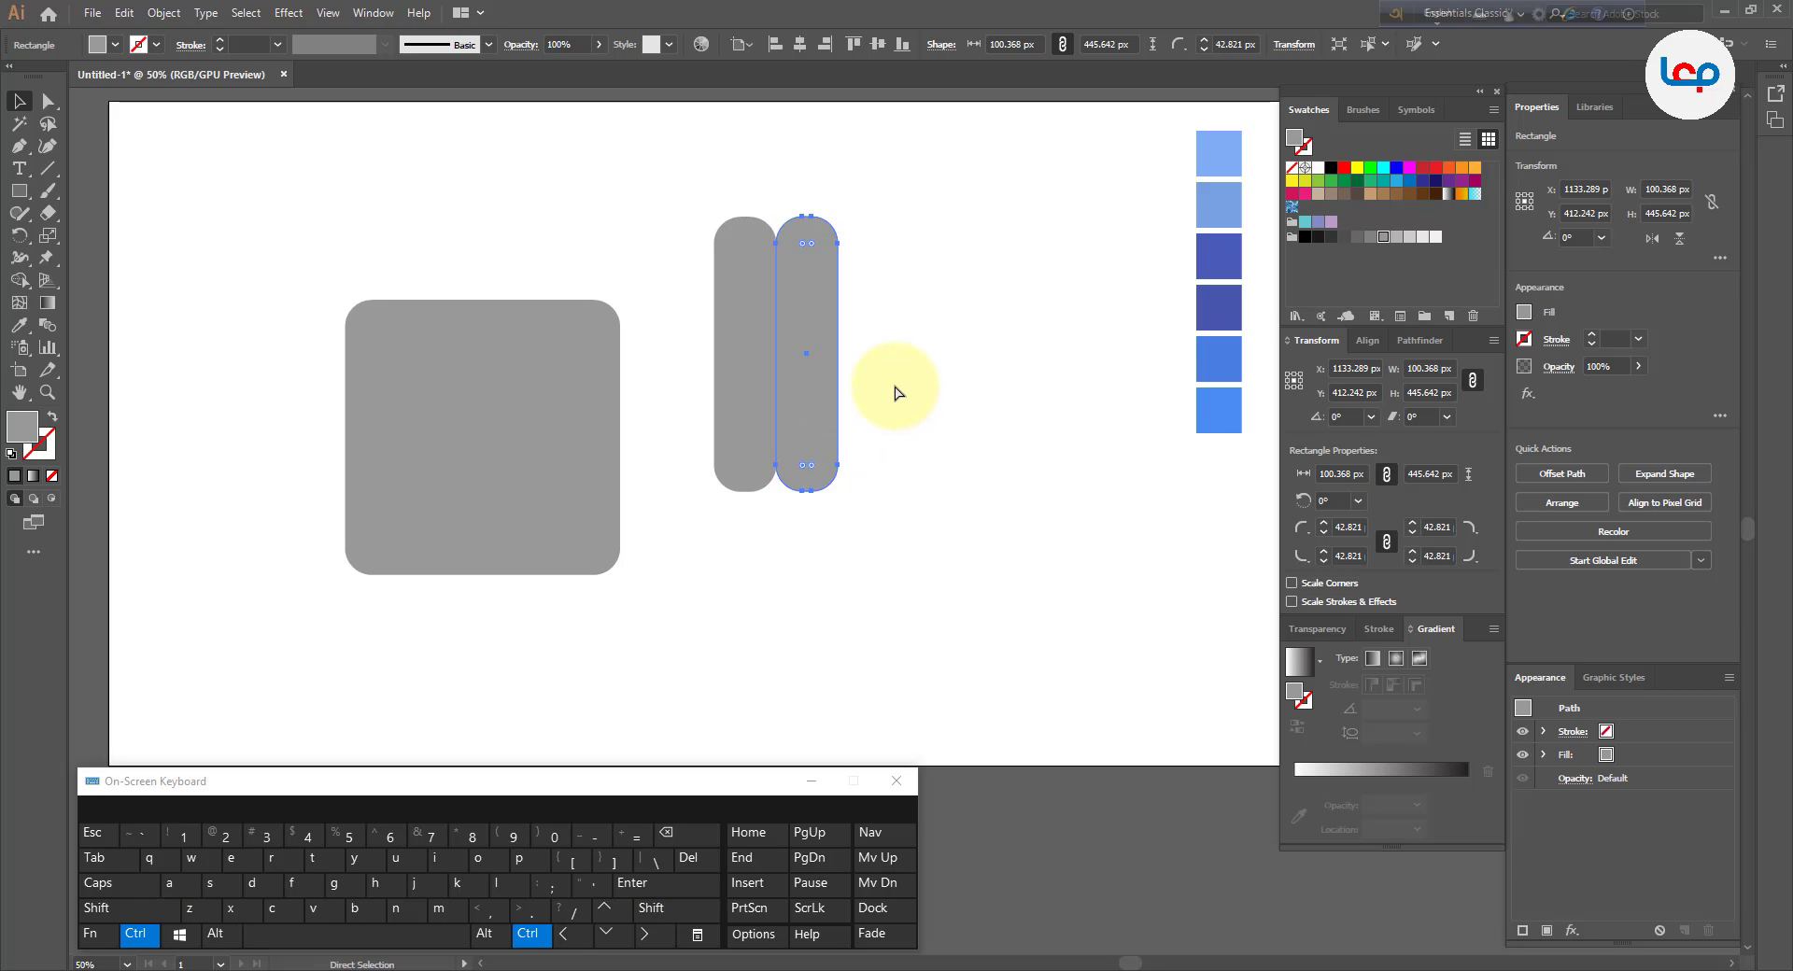
pyautogui.hotkey('ctrl', 'd')
pyautogui.hotkey('ctrl', 'd')
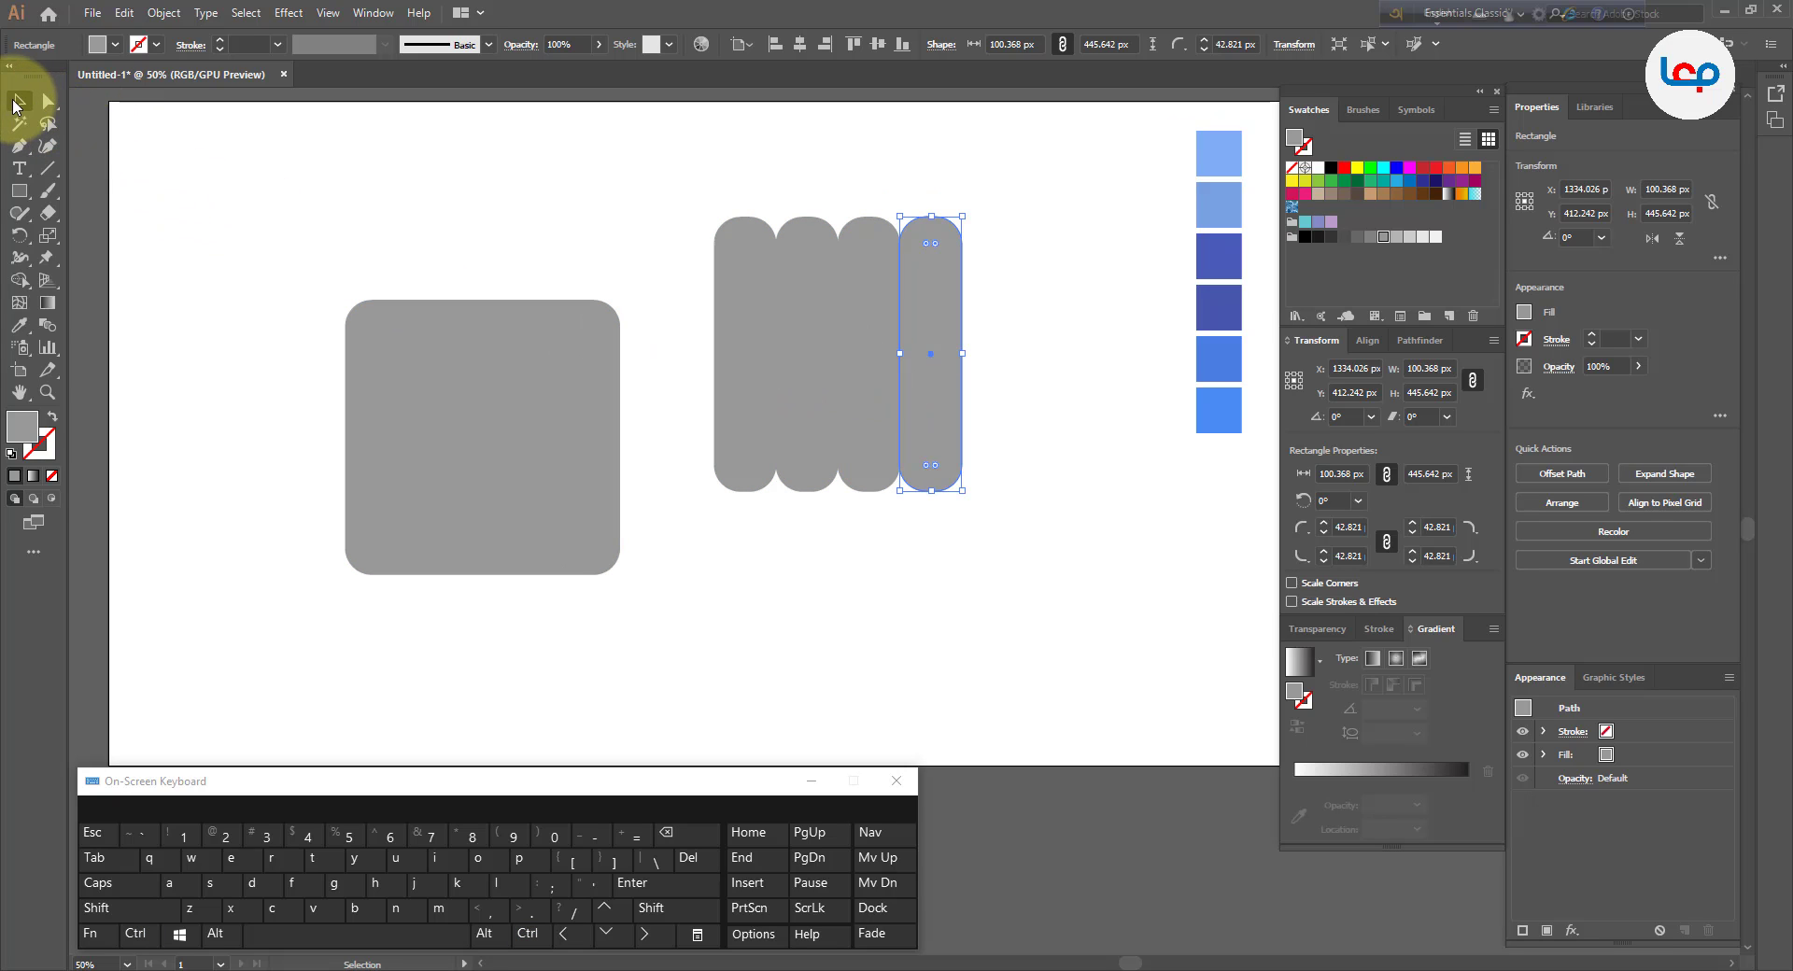
# - Round the corners of all four bars to the maximum, about 50 px, so their ends form semicircles
pyautogui.click(585, 140)
pyautogui.moveTo(639, 209); pyautogui.dragTo(1072, 333)
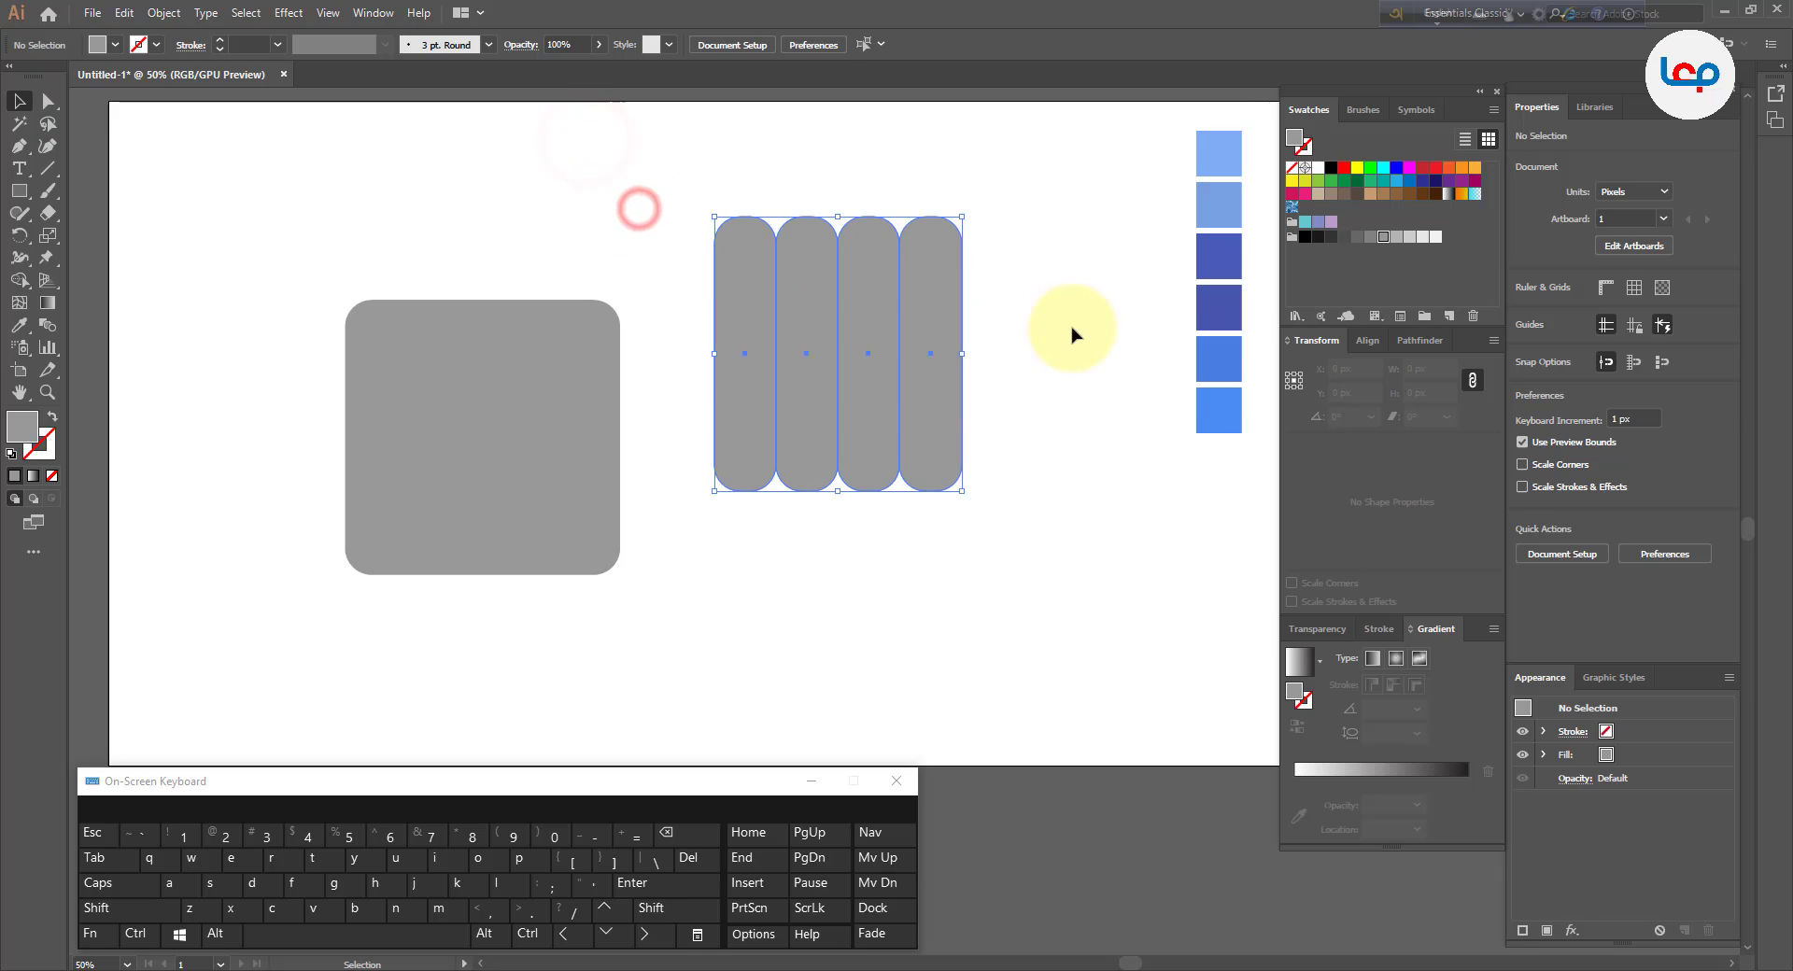
pyautogui.click(48, 100)
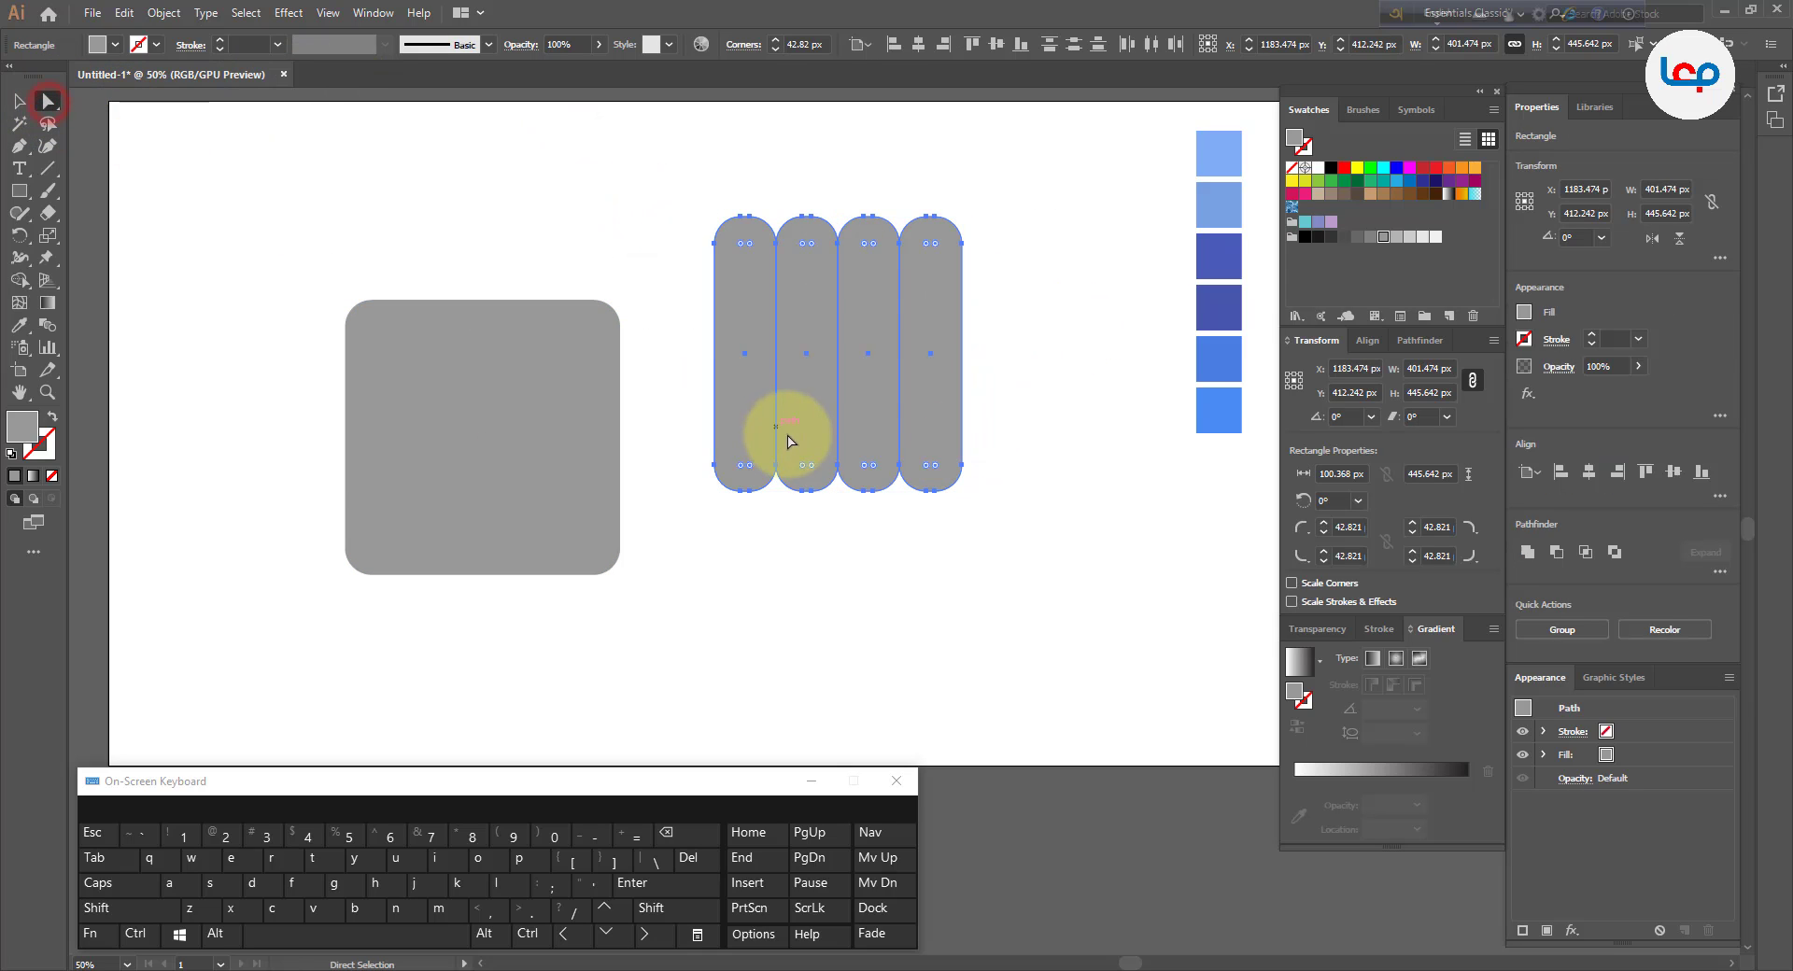
pyautogui.moveTo(813, 465); pyautogui.dragTo(792, 377)
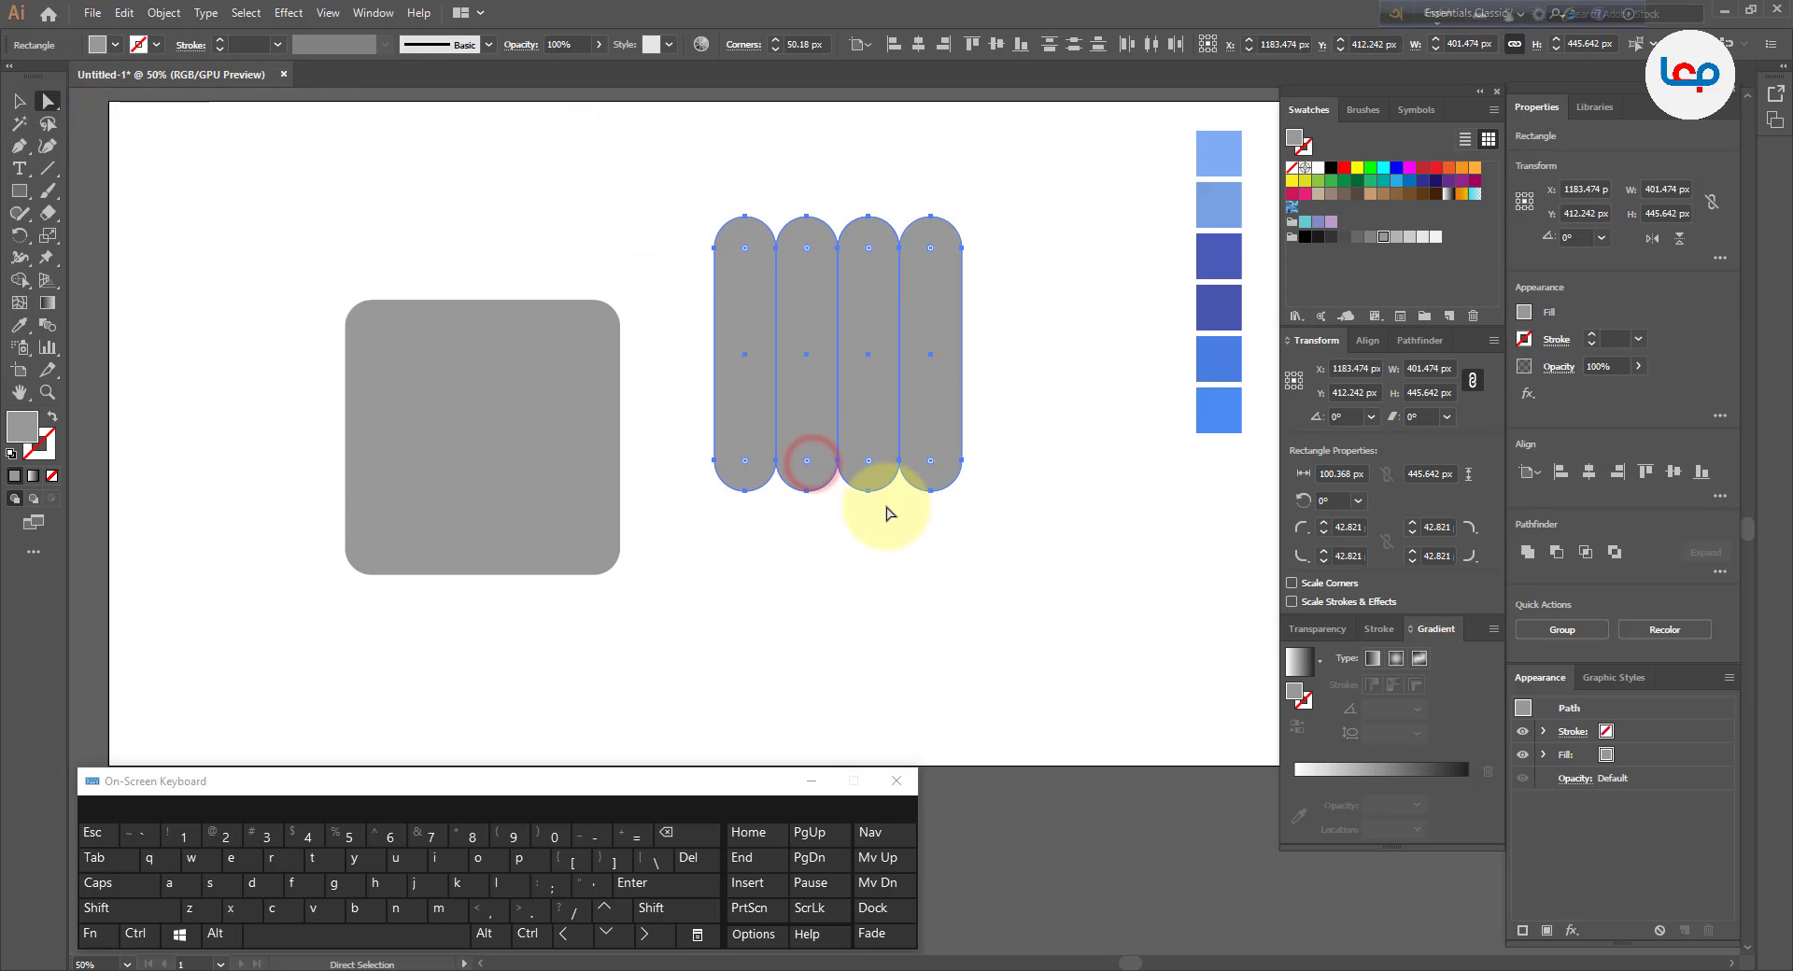
pyautogui.click(891, 516)
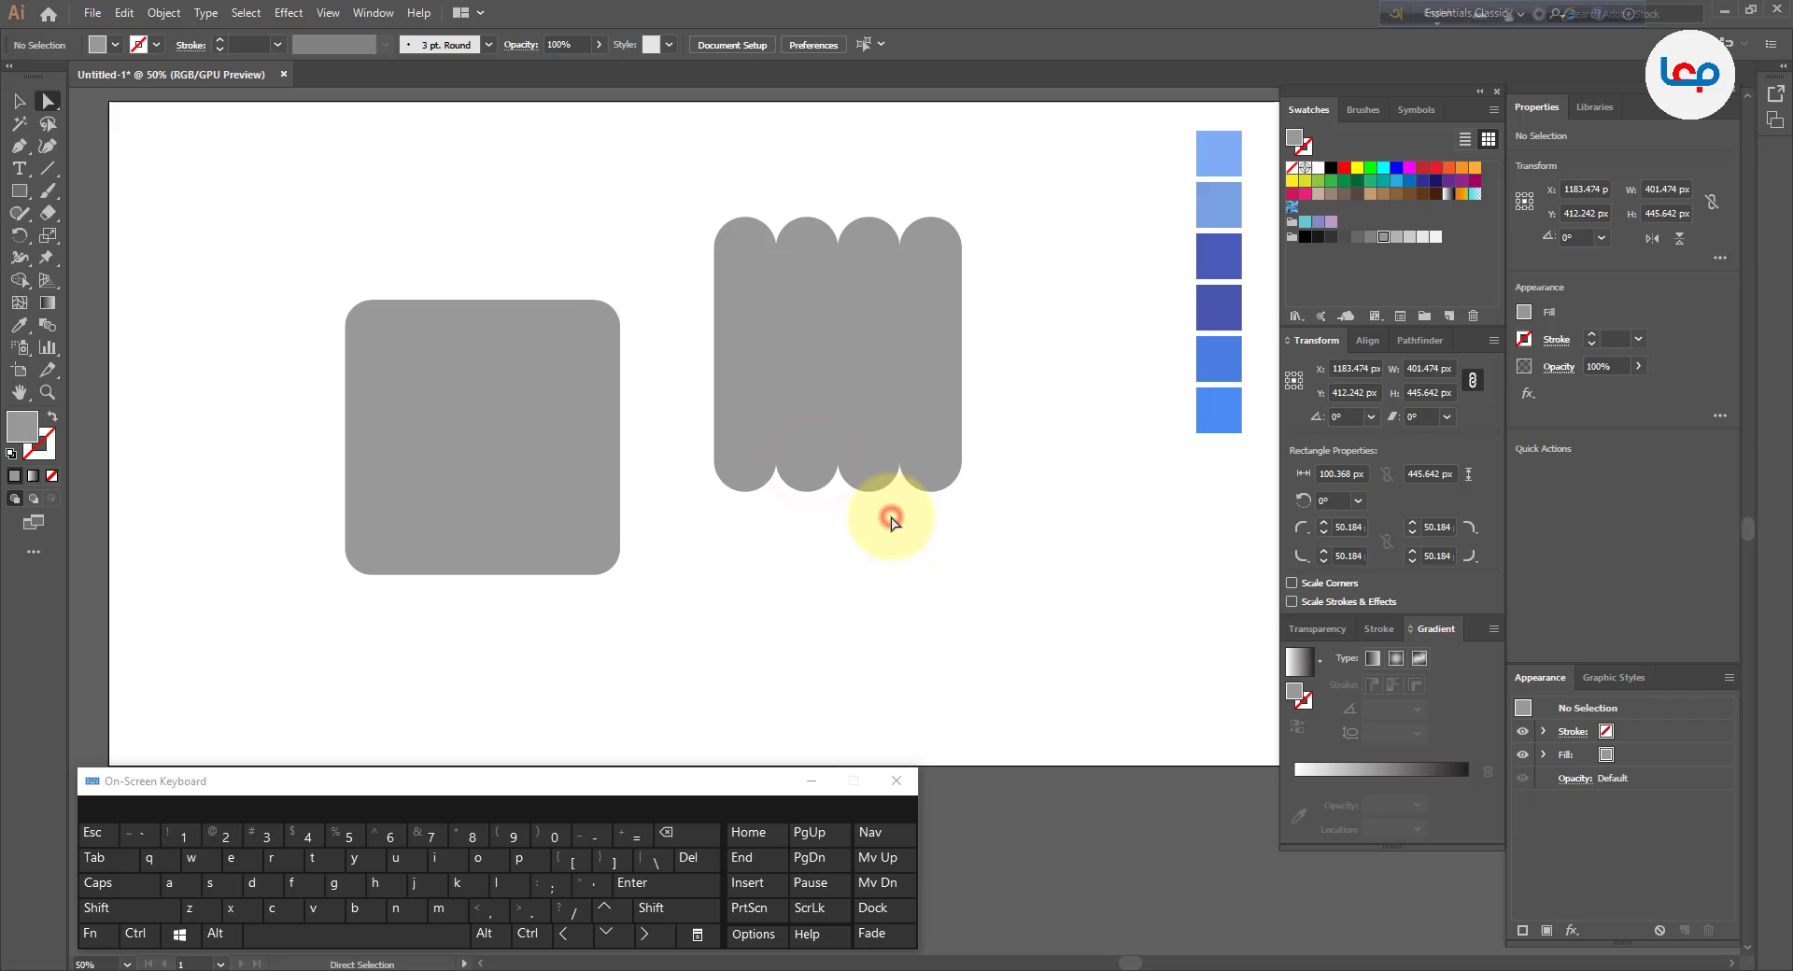
# - Move the four bars over the upper part of the square and widen the row to about 526 px
pyautogui.click(22, 101)
pyautogui.click(569, 203)
pyautogui.moveTo(629, 199); pyautogui.dragTo(1052, 332)
pyautogui.scroll(-1, 1076, 350)
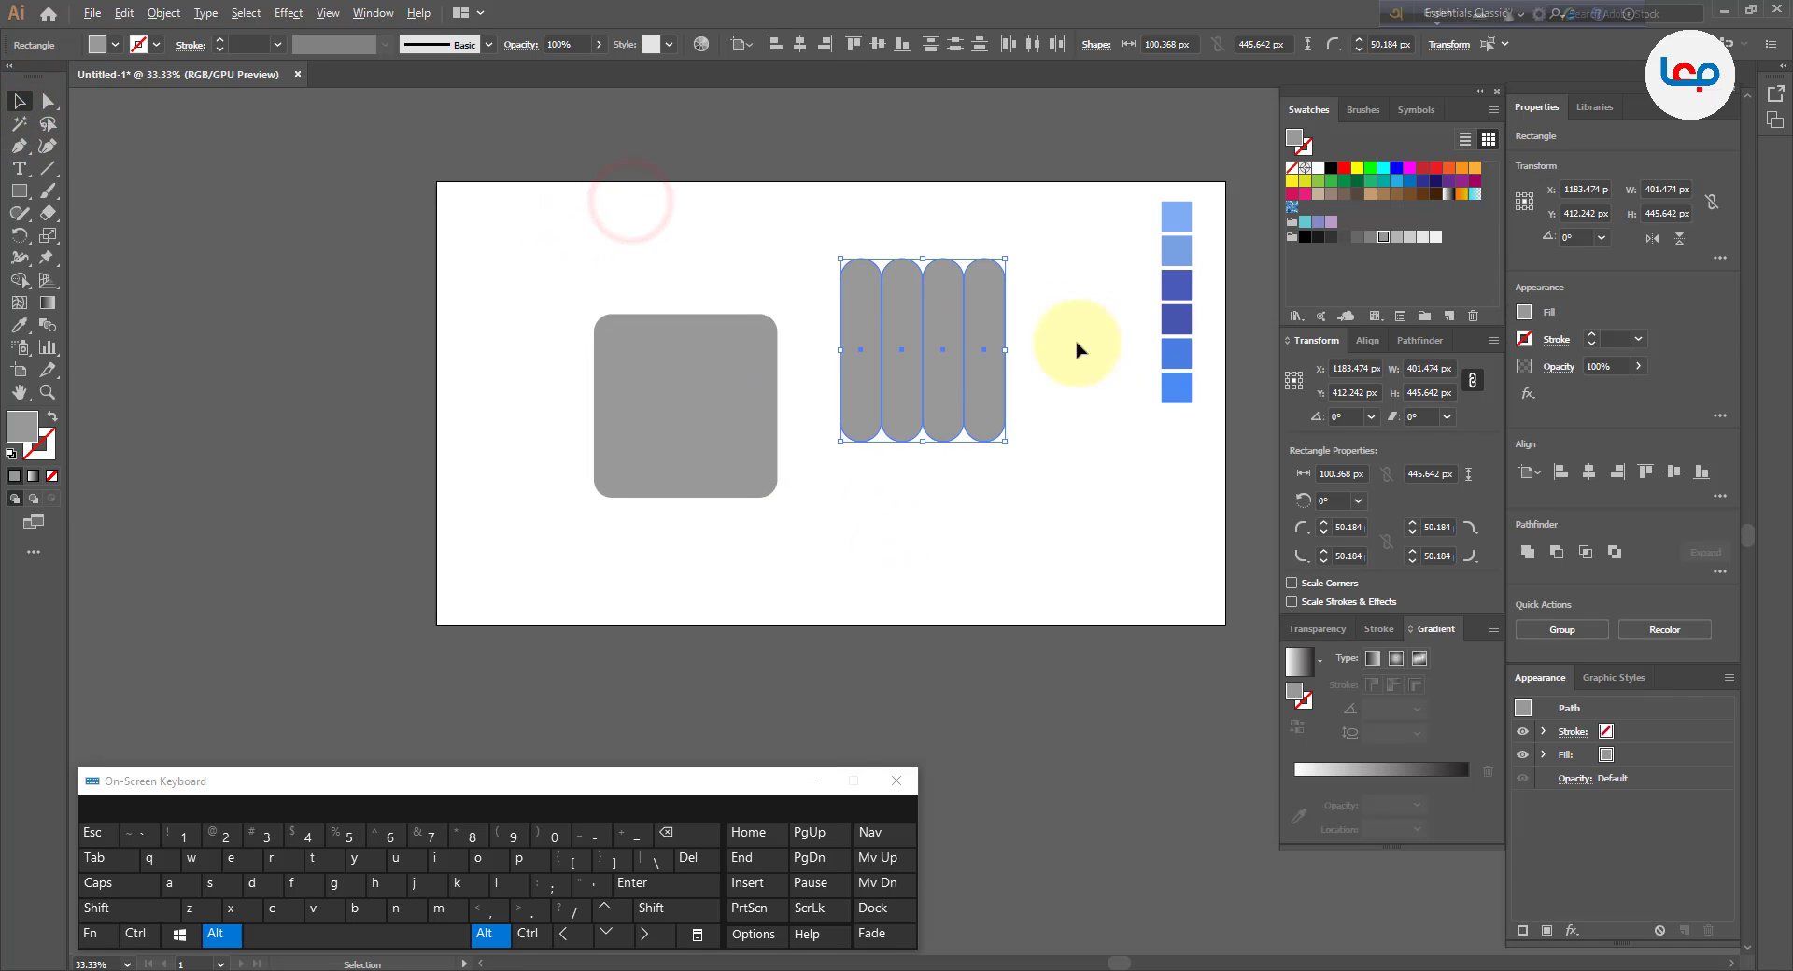
pyautogui.scroll(1, 1077, 351)
pyautogui.moveTo(946, 389); pyautogui.dragTo(508, 320)
pyautogui.moveTo(620, 373); pyautogui.dragTo(594, 372)
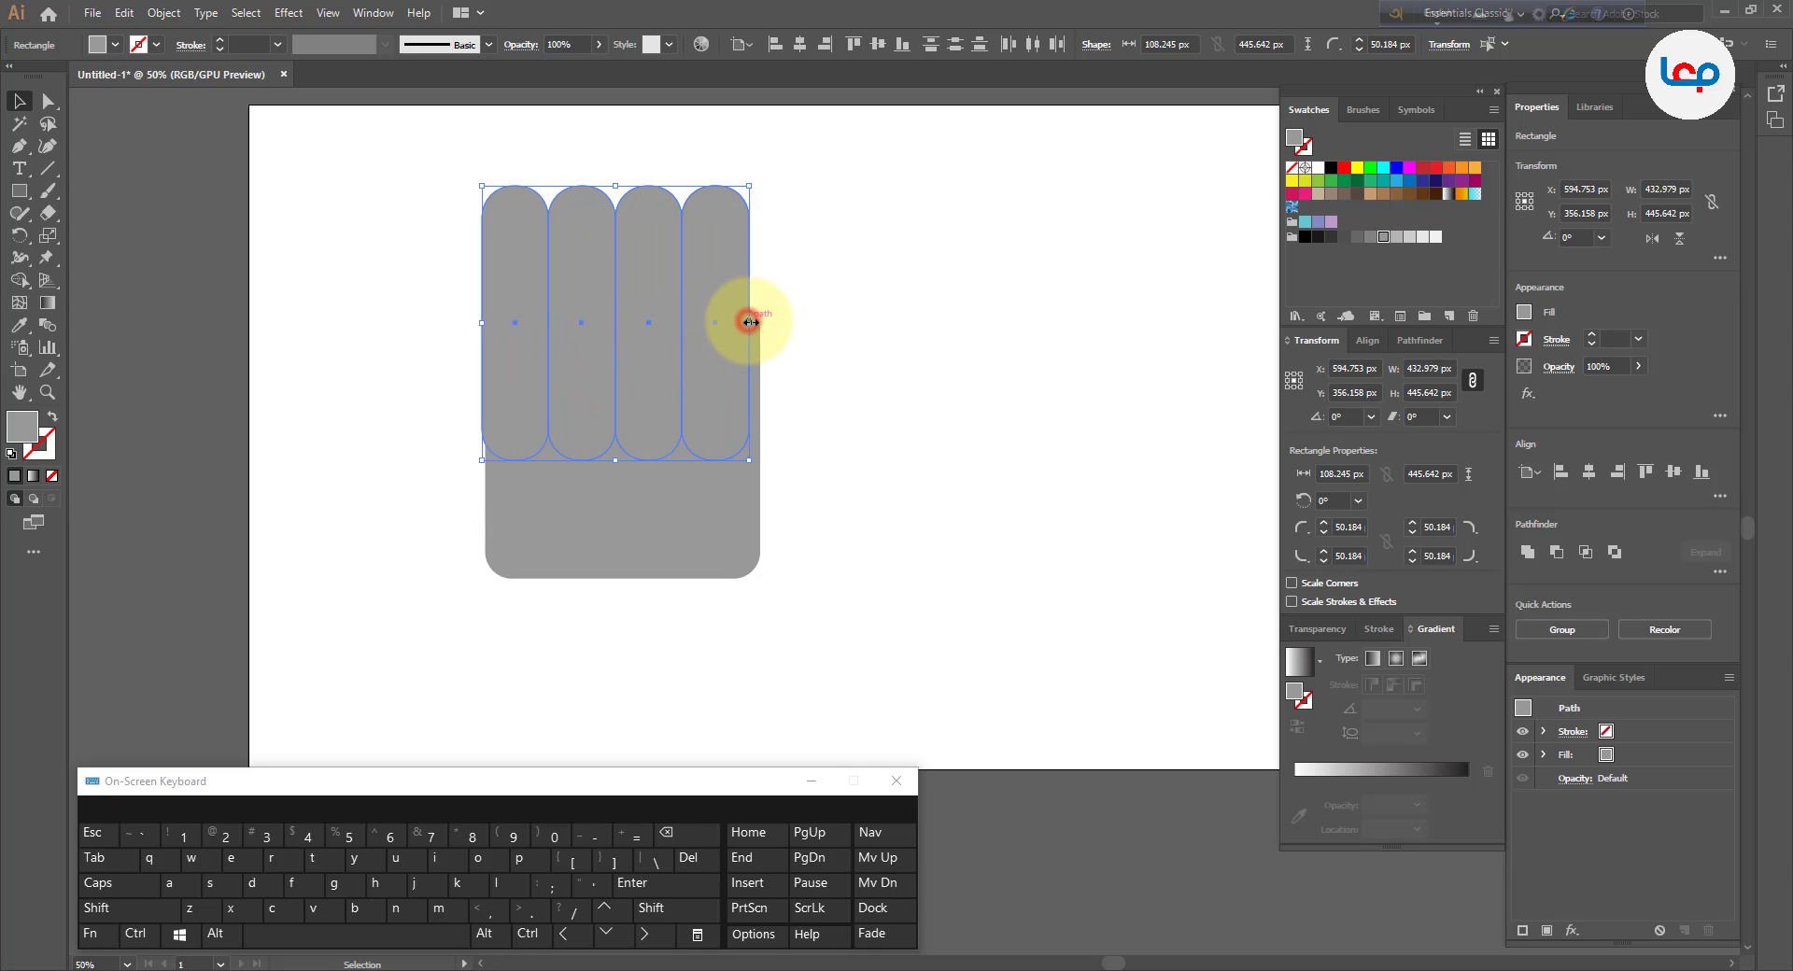
pyautogui.moveTo(749, 322); pyautogui.dragTo(792, 320)
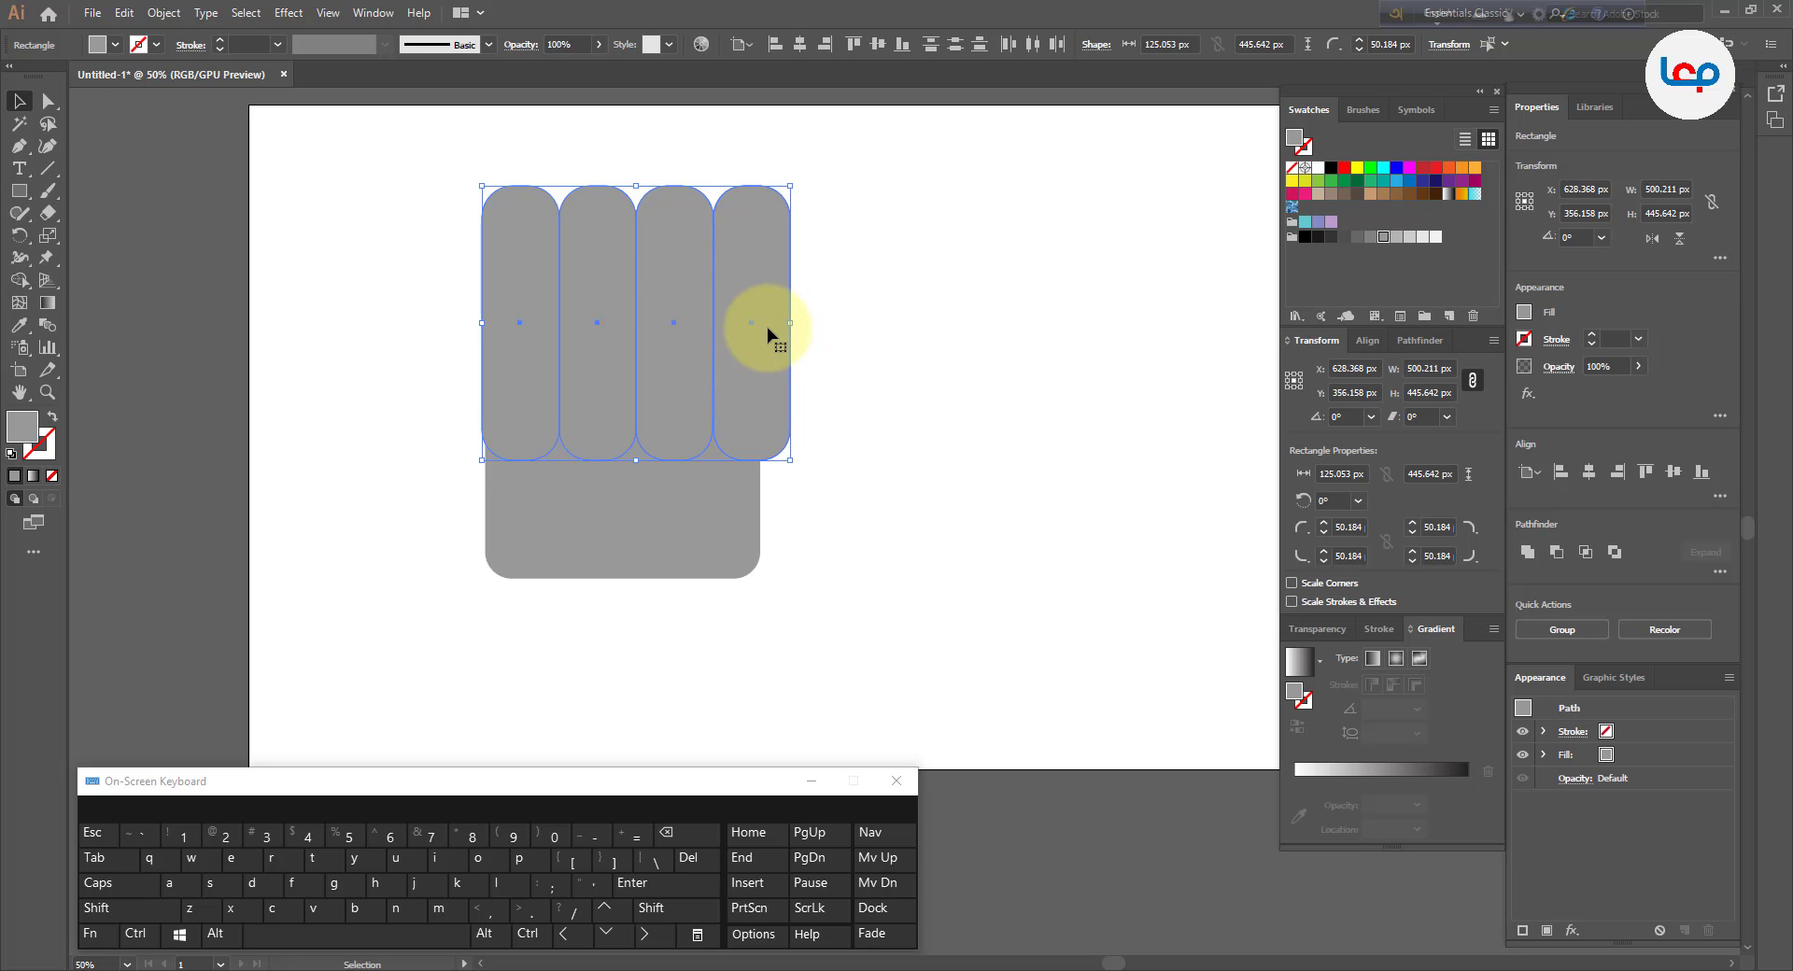
pyautogui.moveTo(790, 326); pyautogui.dragTo(819, 327)
pyautogui.moveTo(788, 341); pyautogui.dragTo(760, 344)
pyautogui.moveTo(458, 324); pyautogui.dragTo(467, 323)
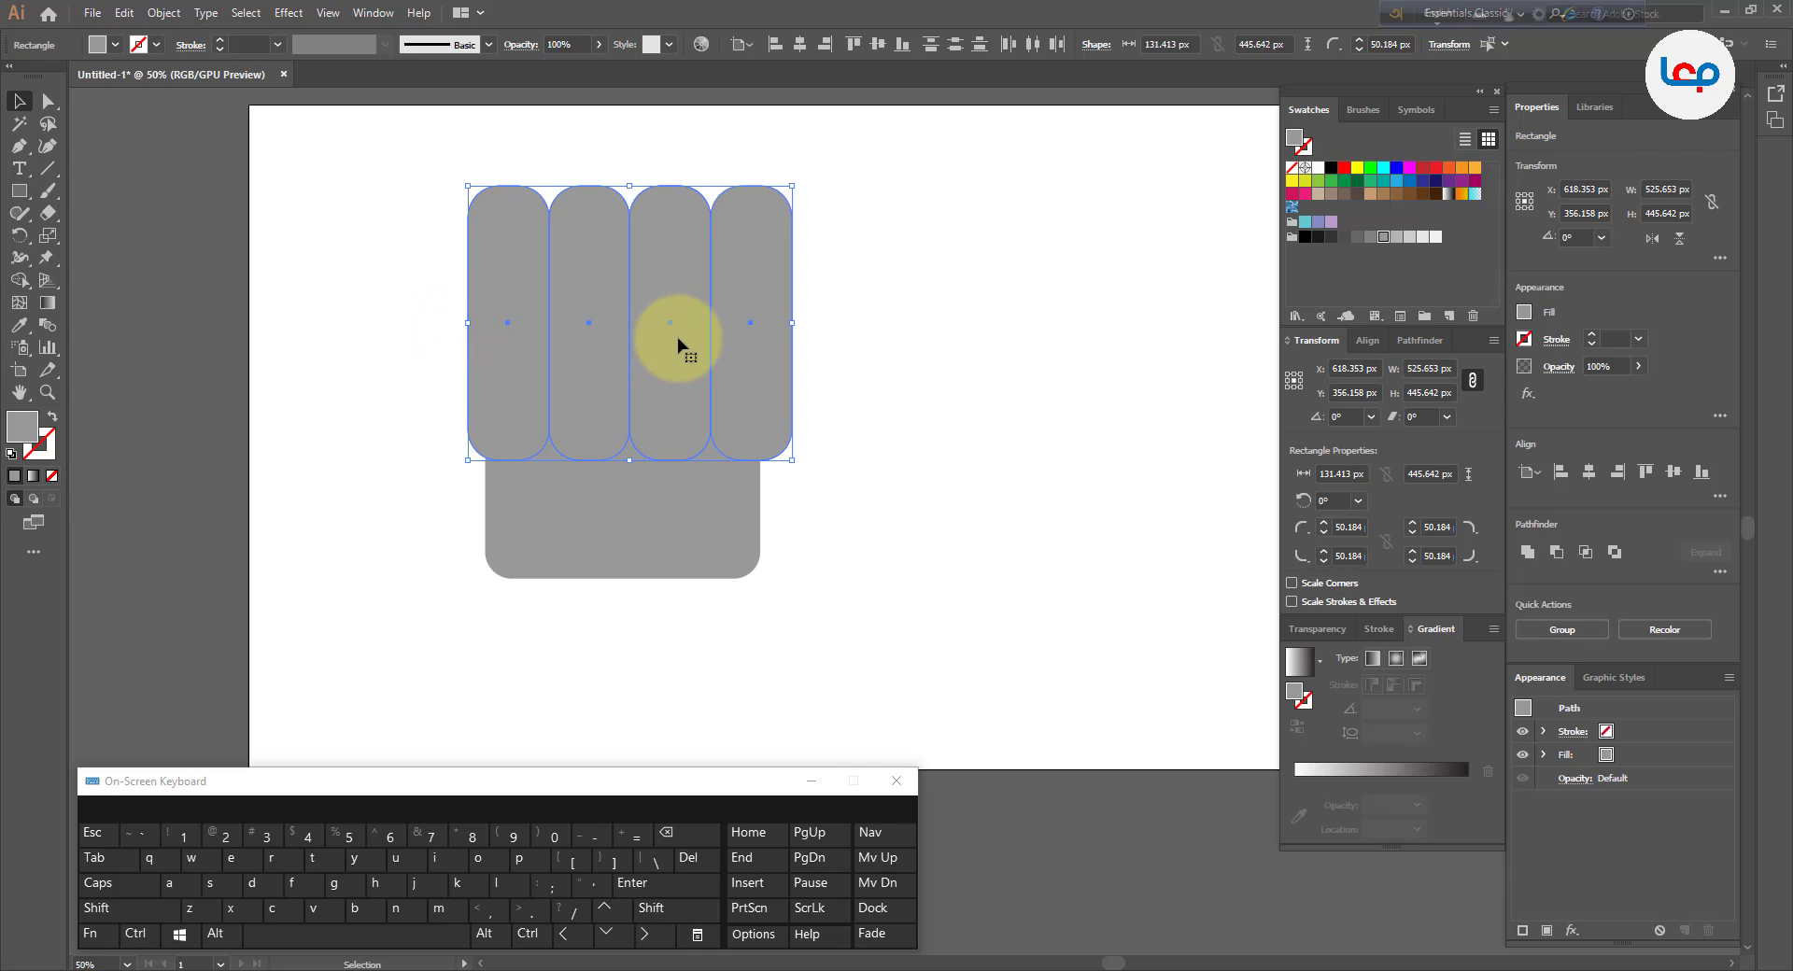
# - Round the widened bars' corners to about 66 px and fill all four bars with a lighter grey
pyautogui.click(48, 100)
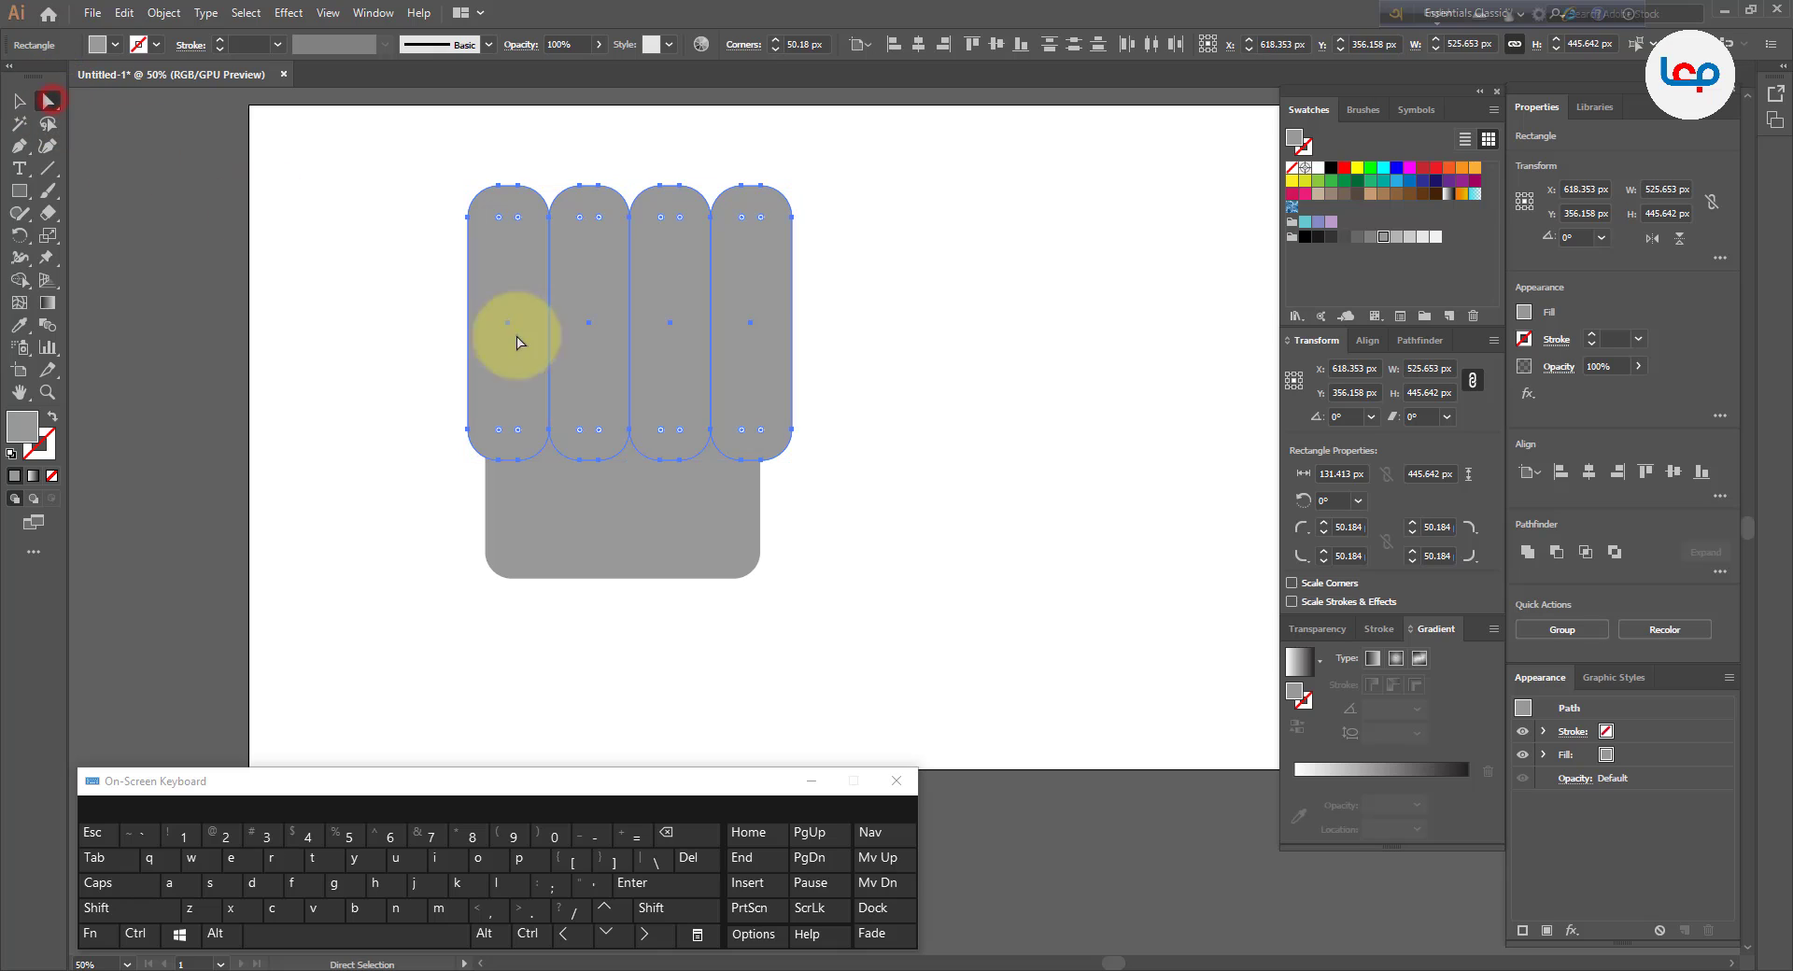
pyautogui.moveTo(517, 422); pyautogui.dragTo(448, 308)
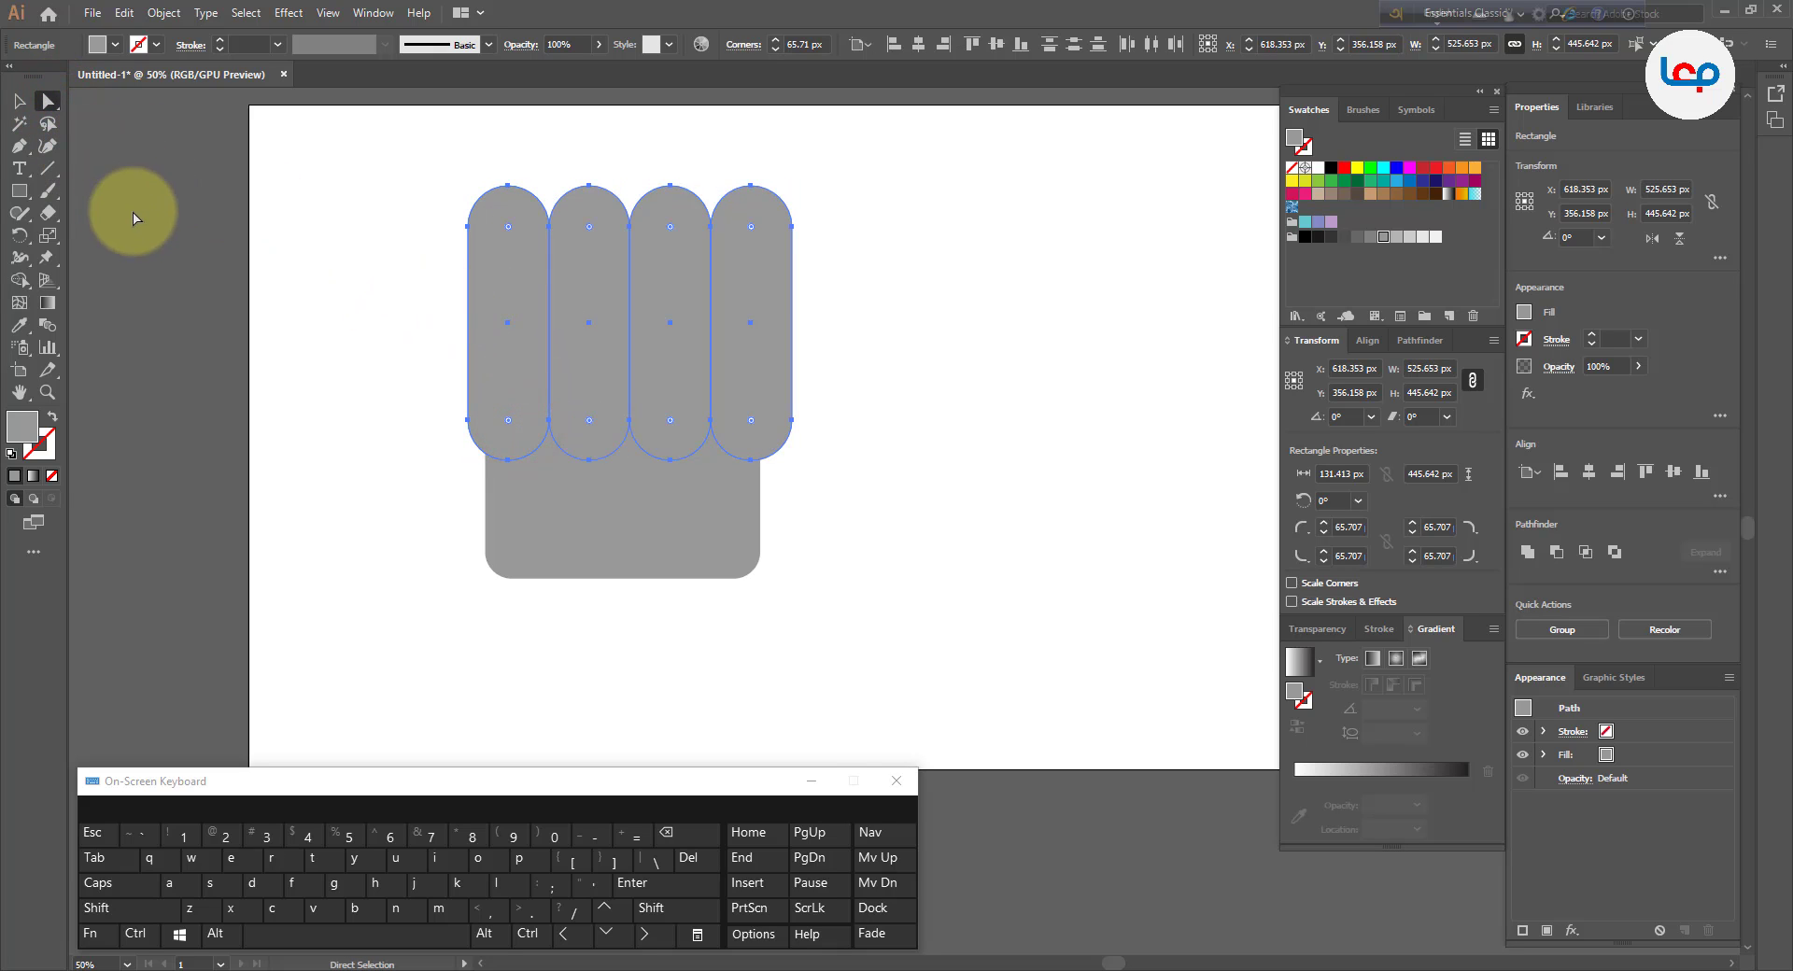
pyautogui.click(18, 99)
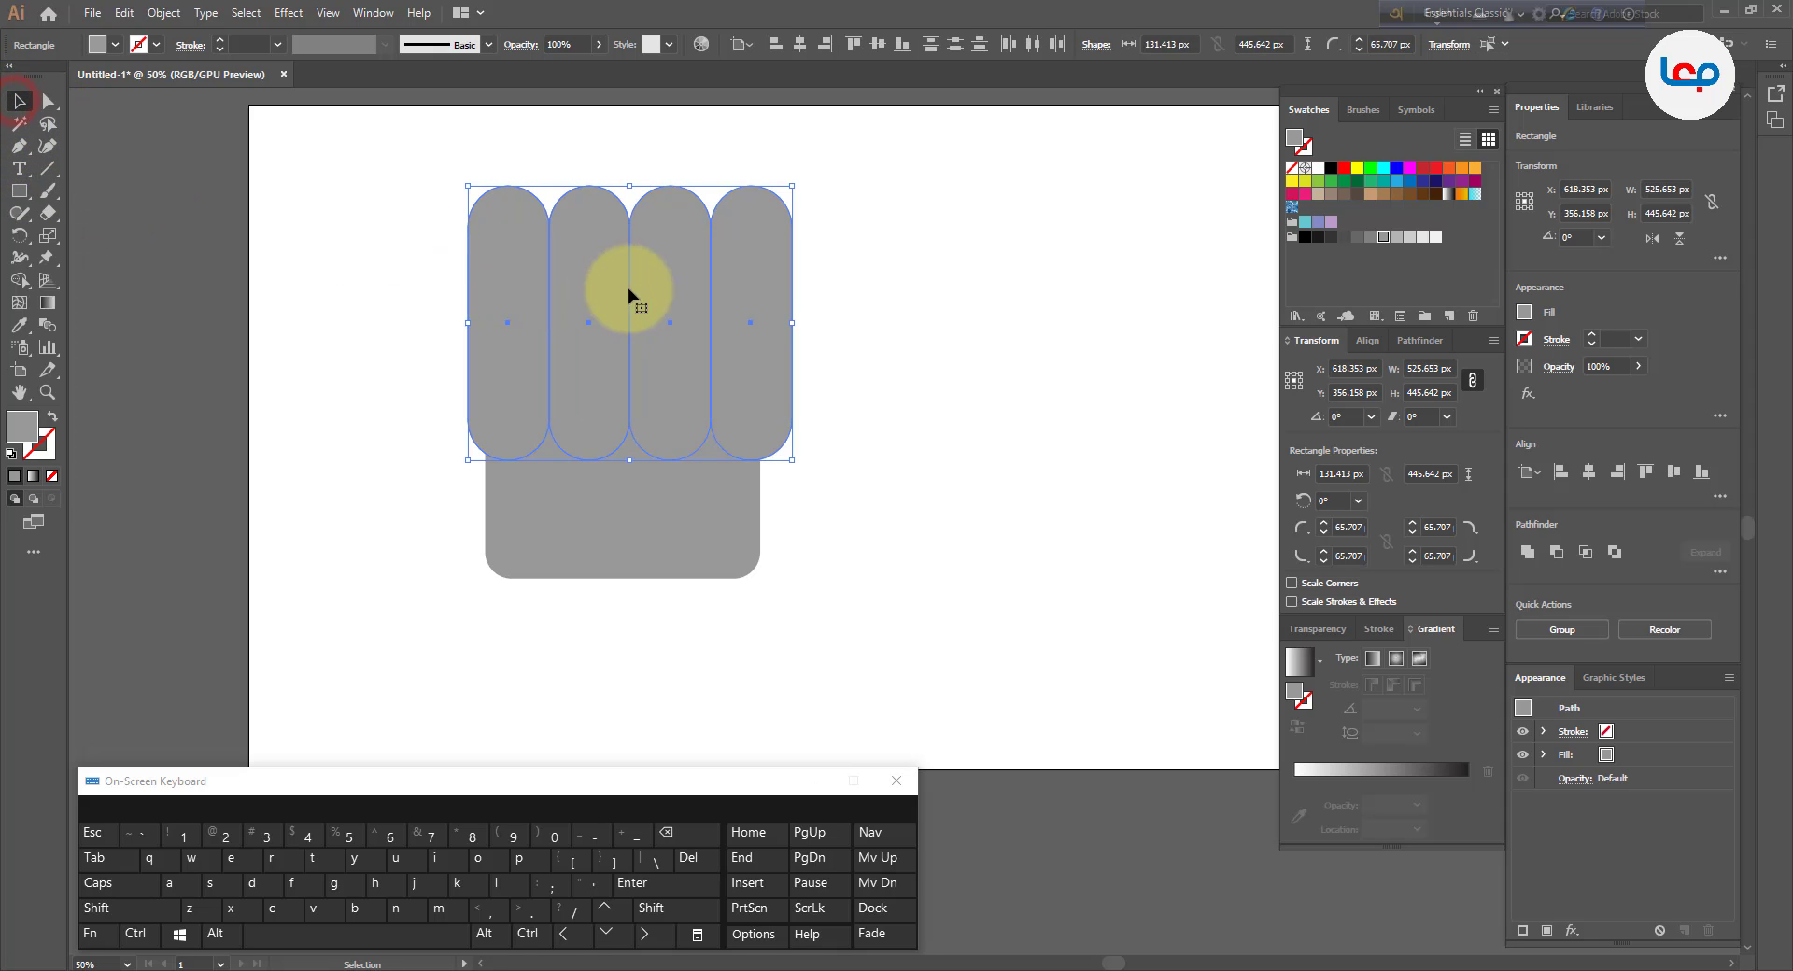
pyautogui.click(1396, 237)
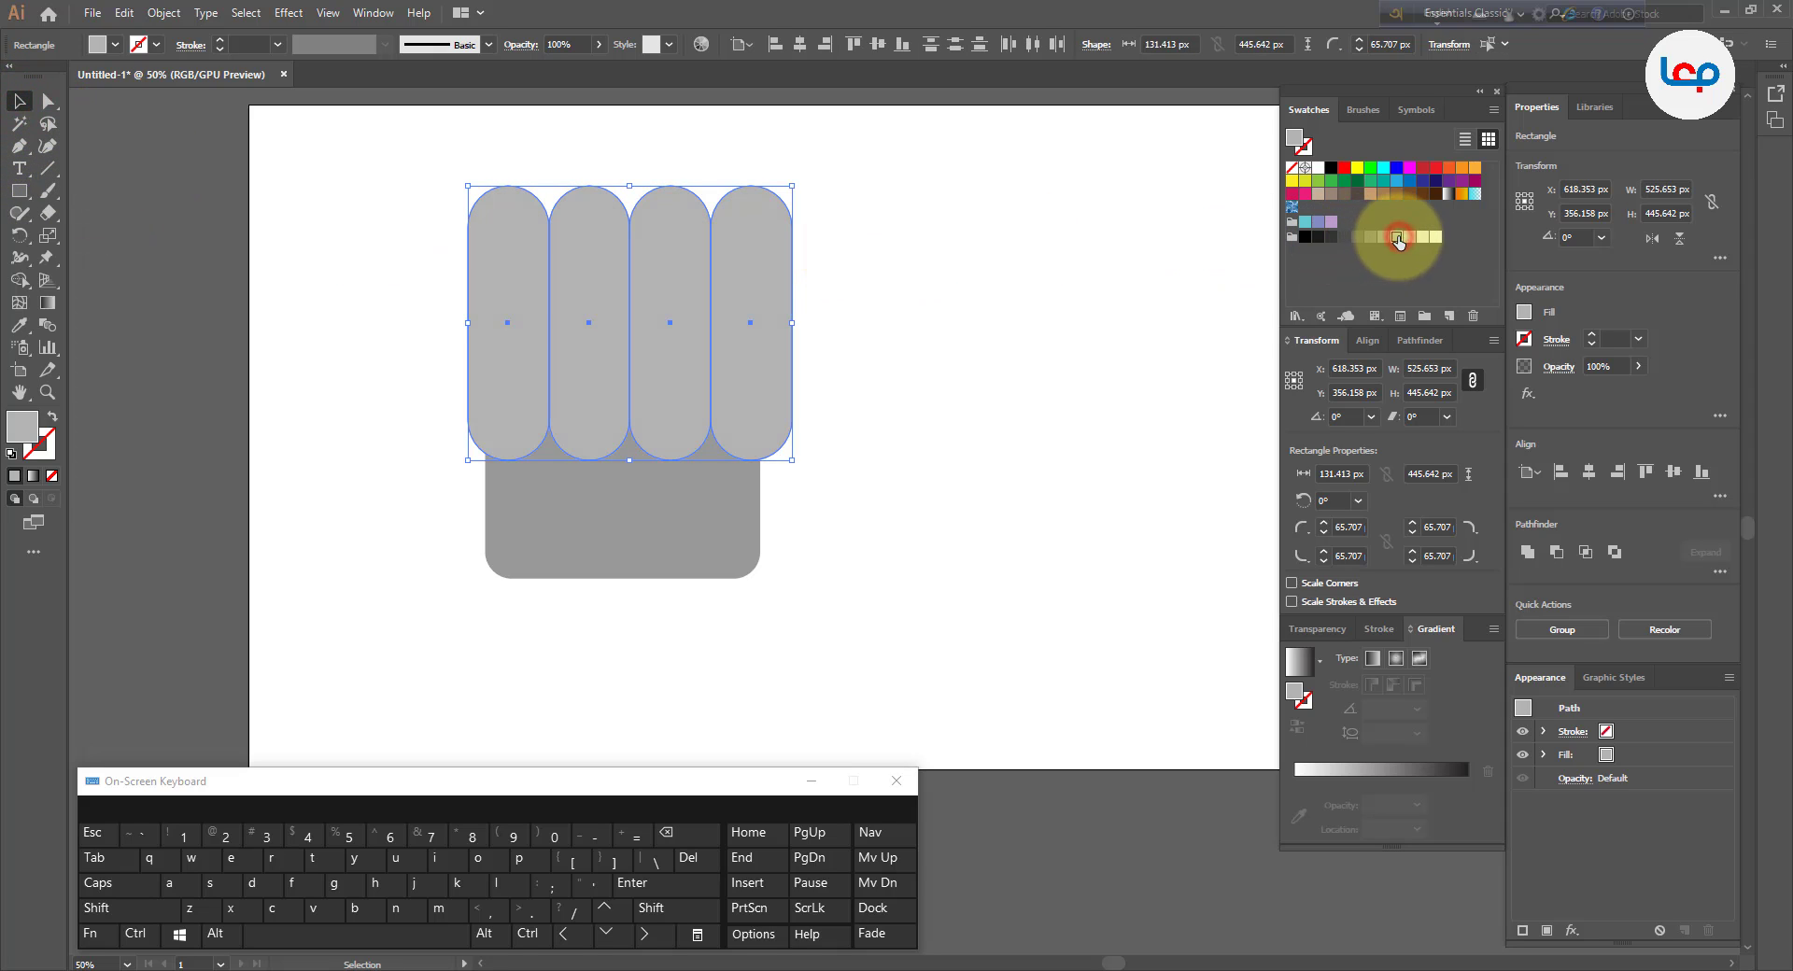
pyautogui.click(925, 291)
# - Group the four bars and align the group's horizontal centre to the large square as key object
pyautogui.scroll(-1, 758, 260)
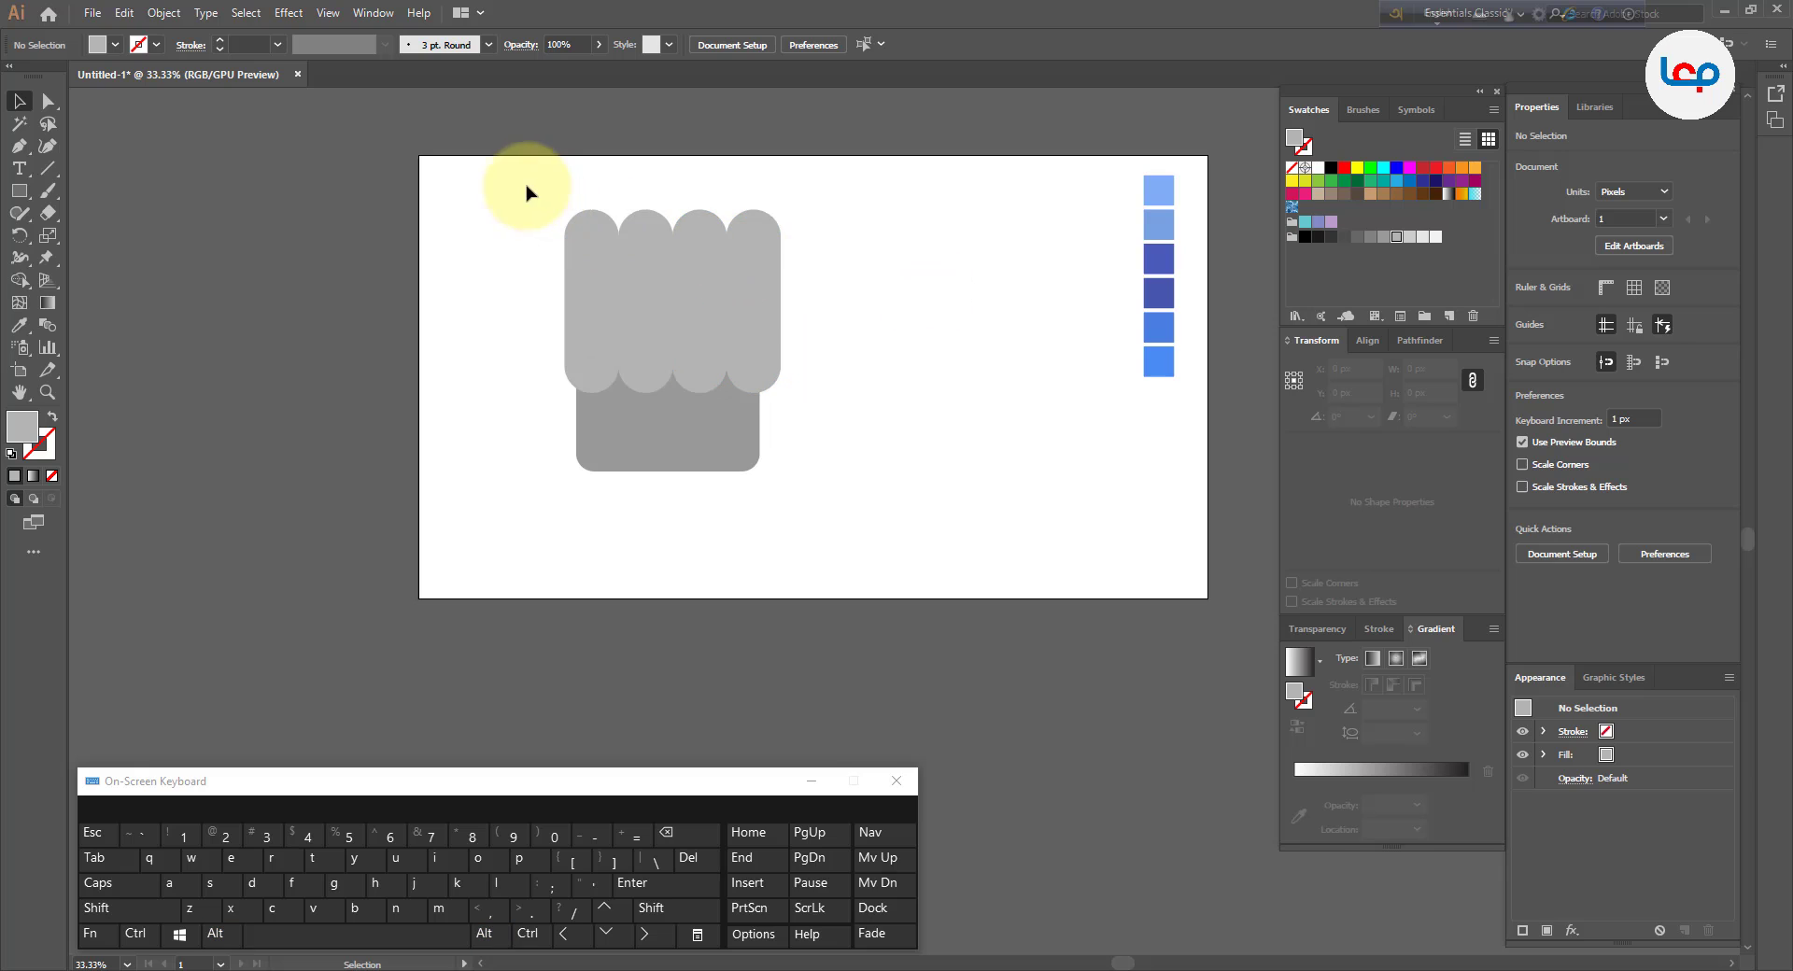
pyautogui.moveTo(534, 186); pyautogui.dragTo(791, 224)
pyautogui.rightClick(762, 236)
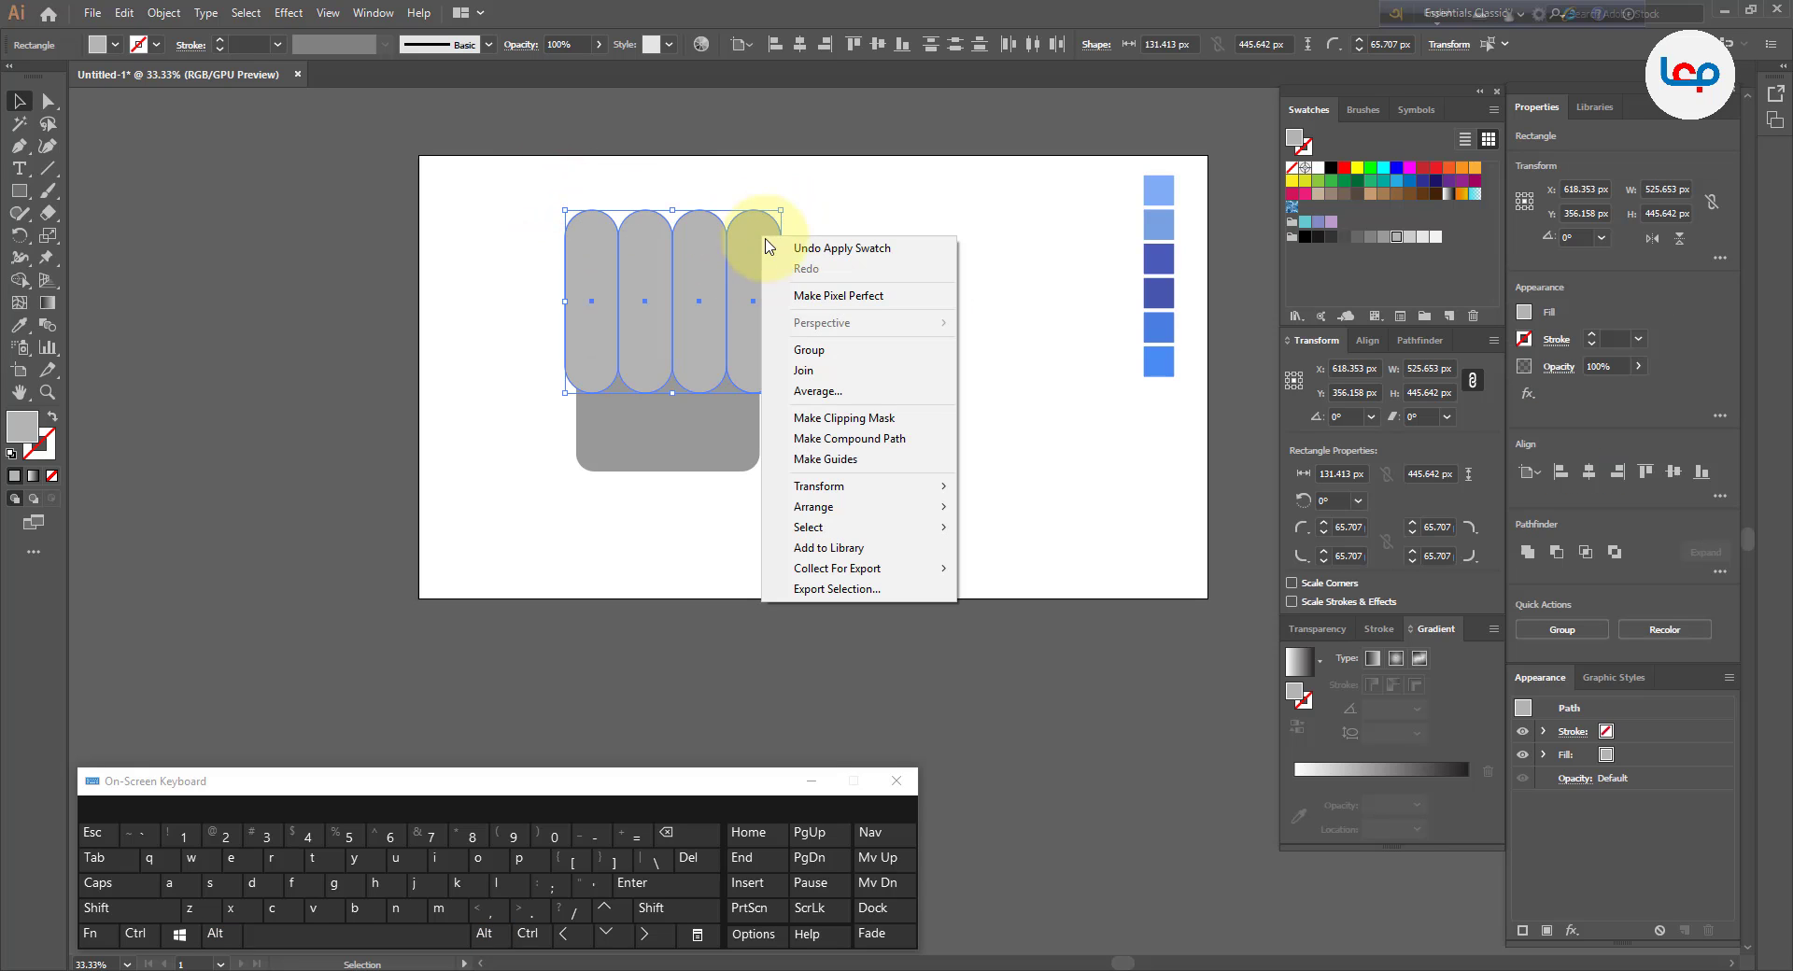
pyautogui.click(809, 348)
pyautogui.keyDown('shift'); pyautogui.click(681, 402); pyautogui.keyUp('shift')
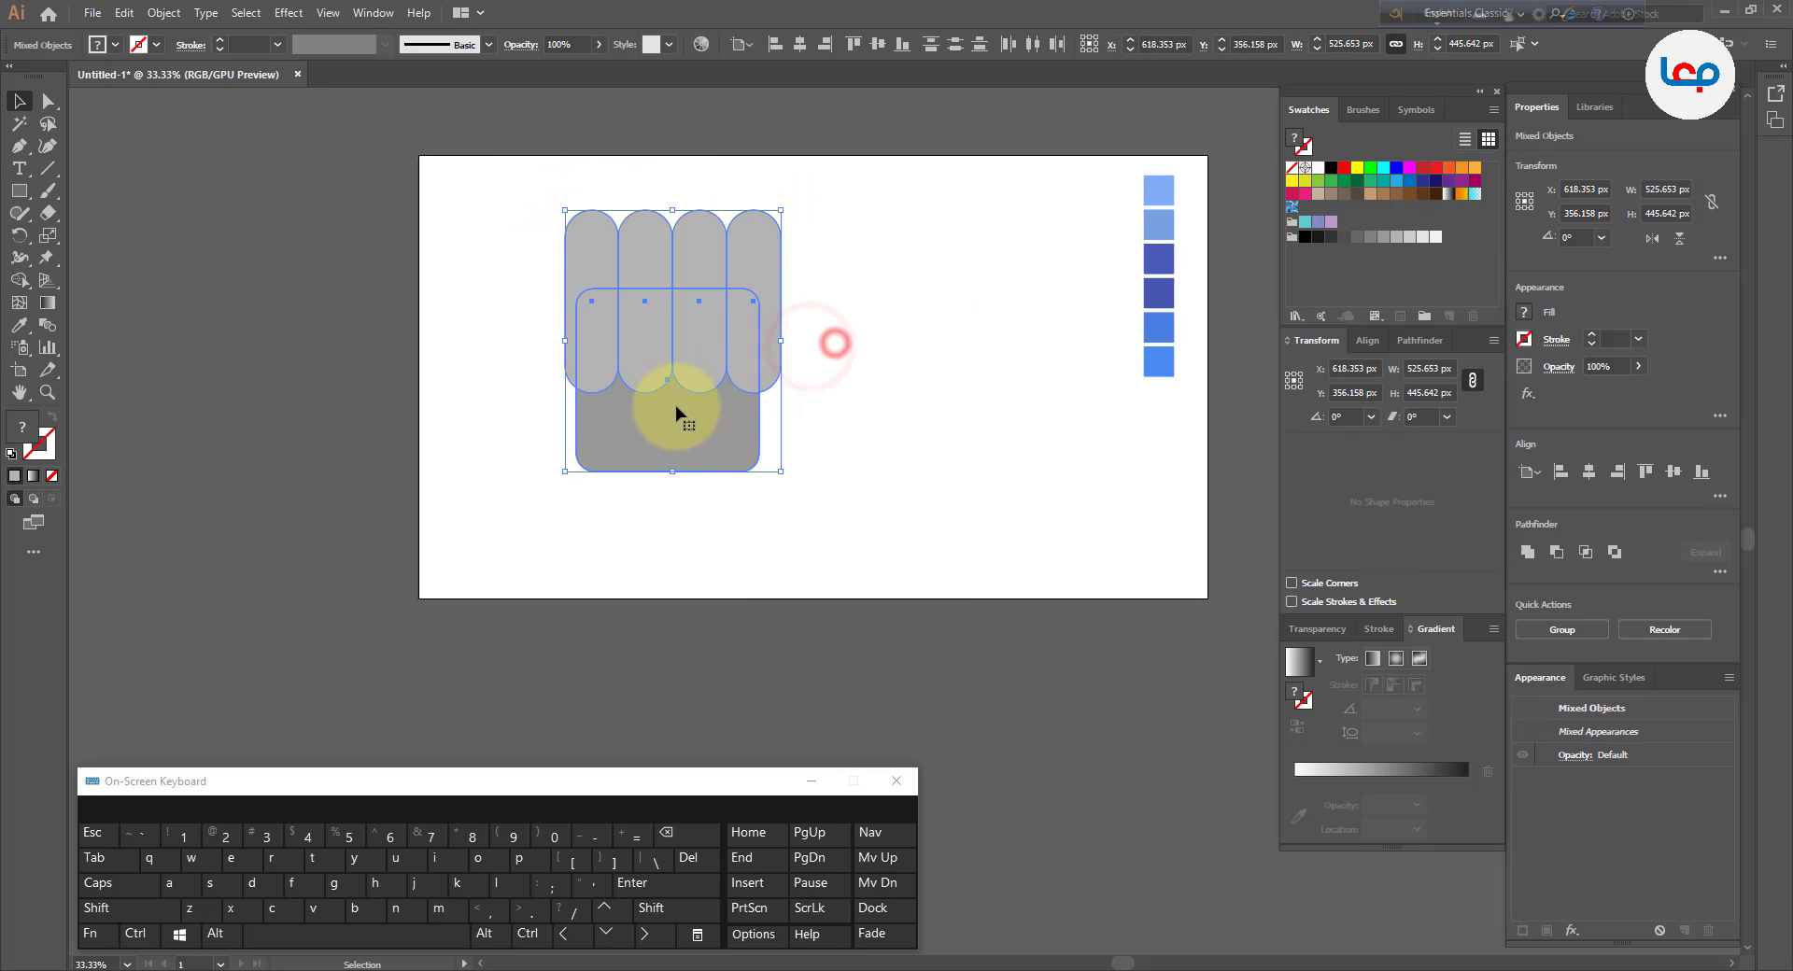
pyautogui.click(799, 44)
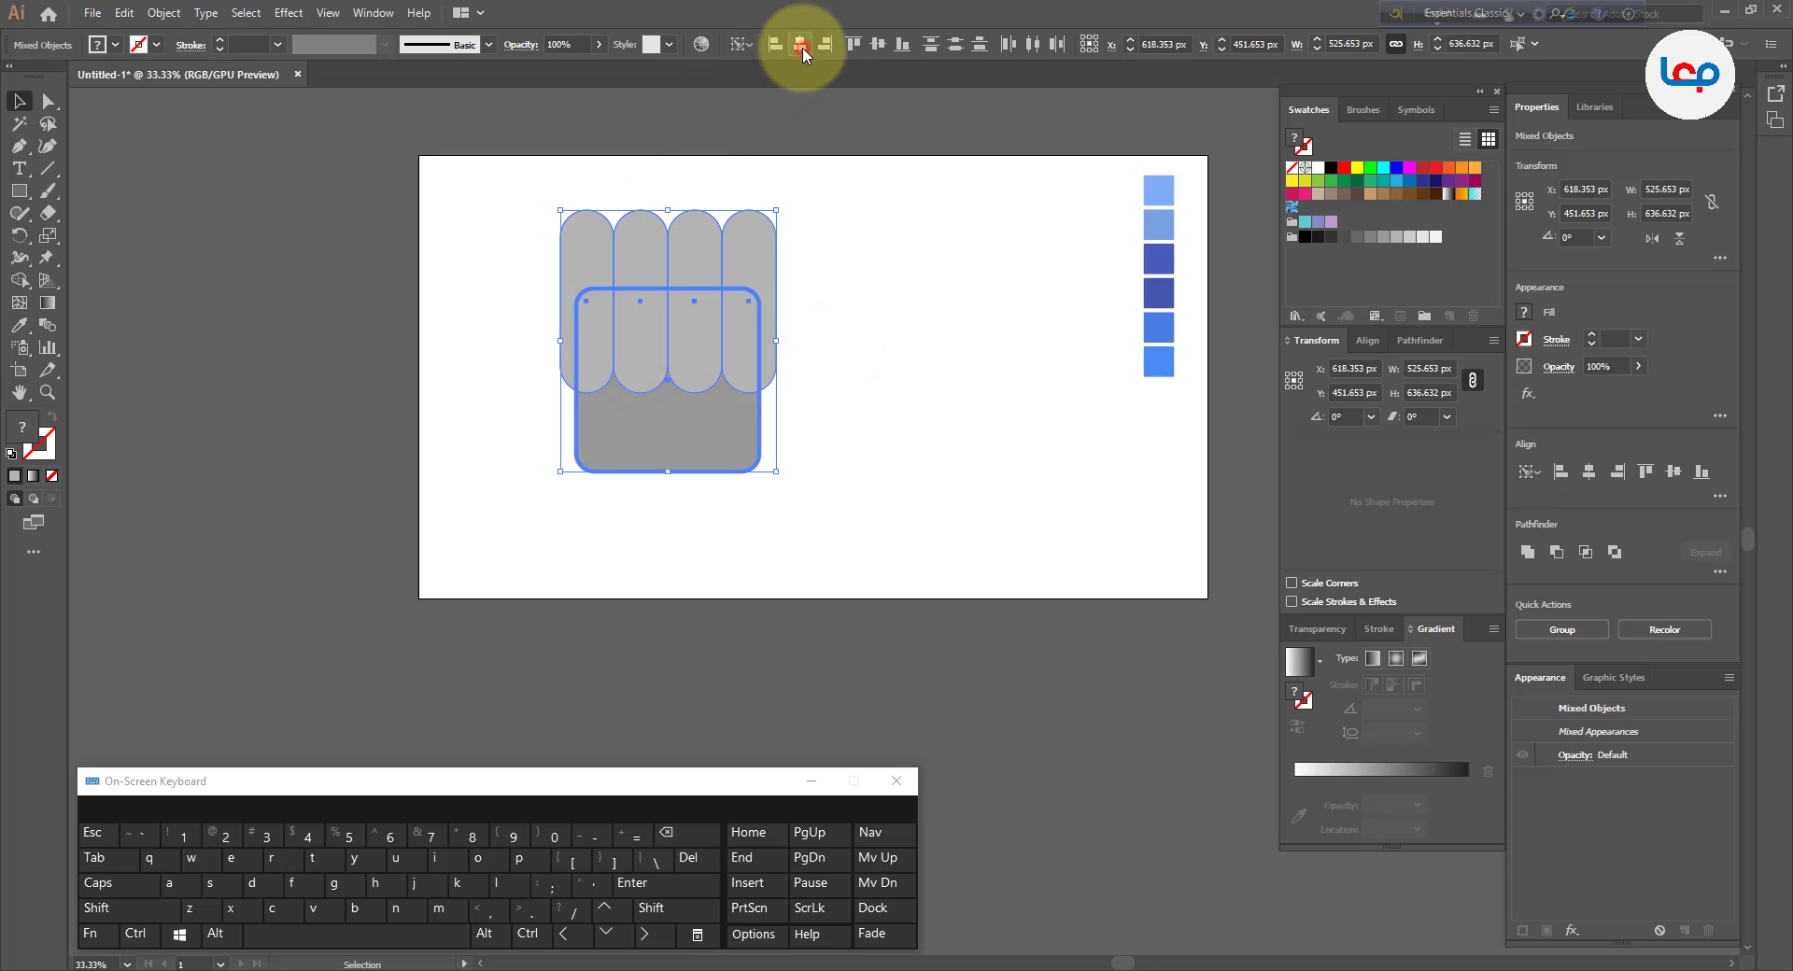
pyautogui.click(846, 268)
# - Widen the bar group to about 547 px and round its corners fully to about 68 px
pyautogui.click(755, 295)
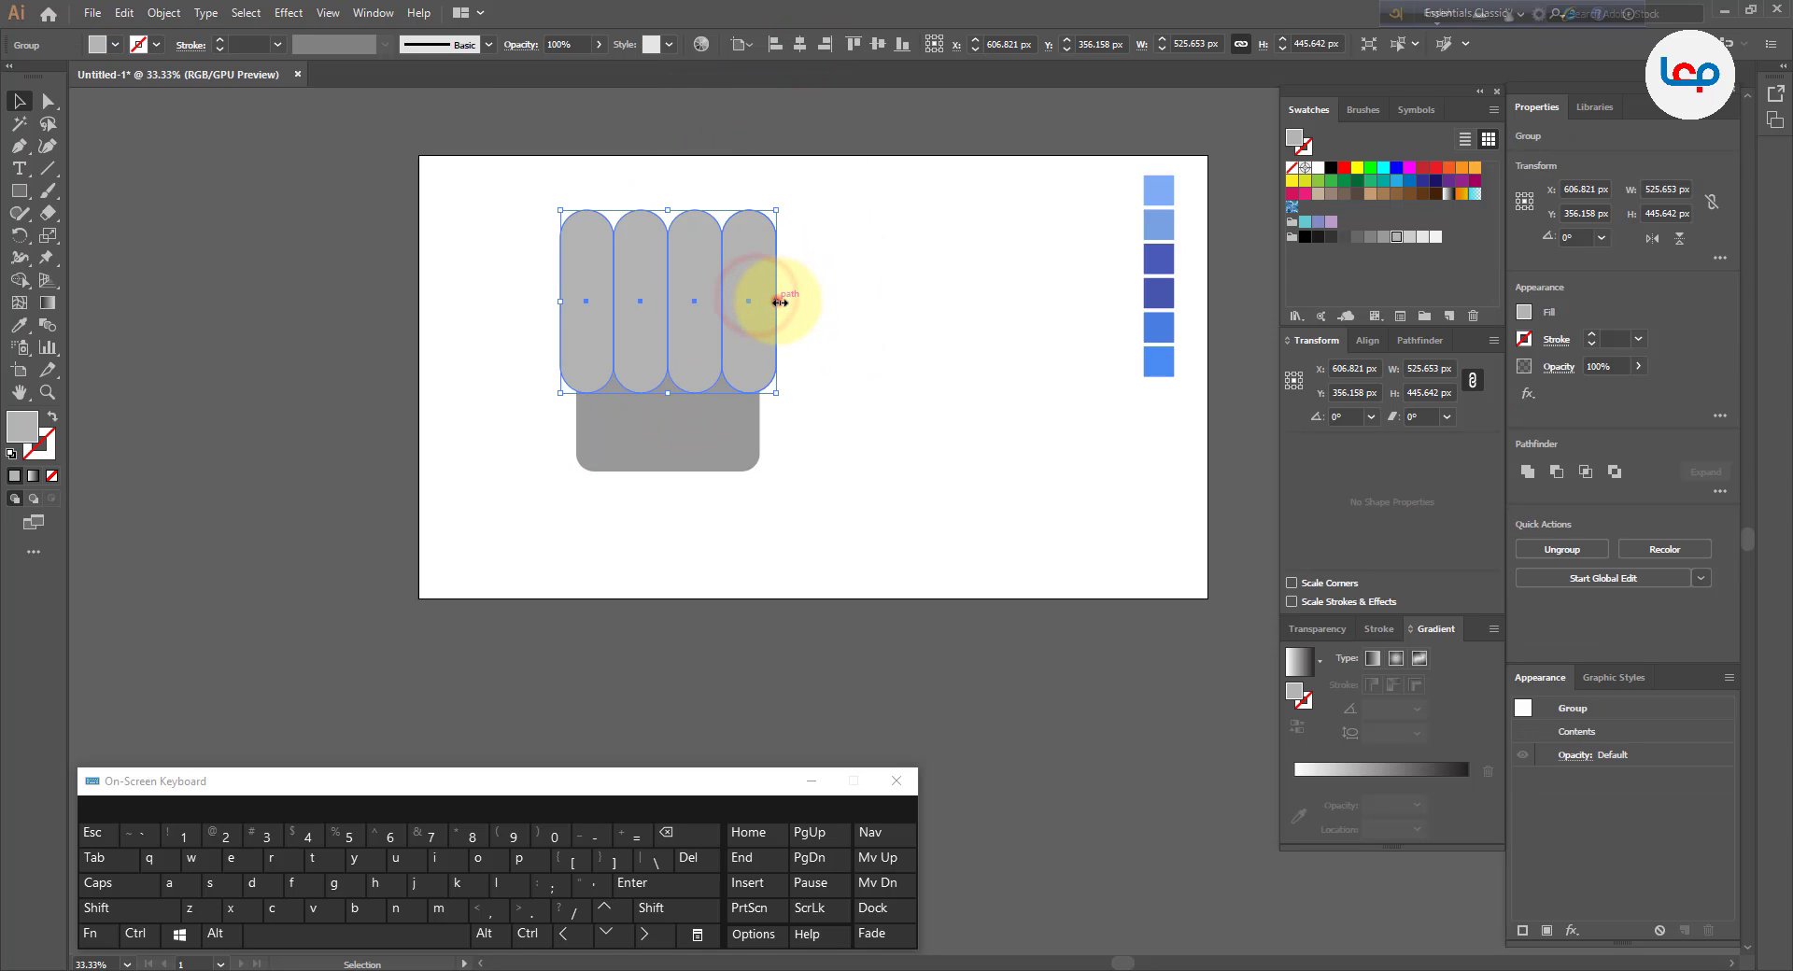
pyautogui.moveTo(779, 302); pyautogui.dragTo(785, 301)
pyautogui.click(49, 101)
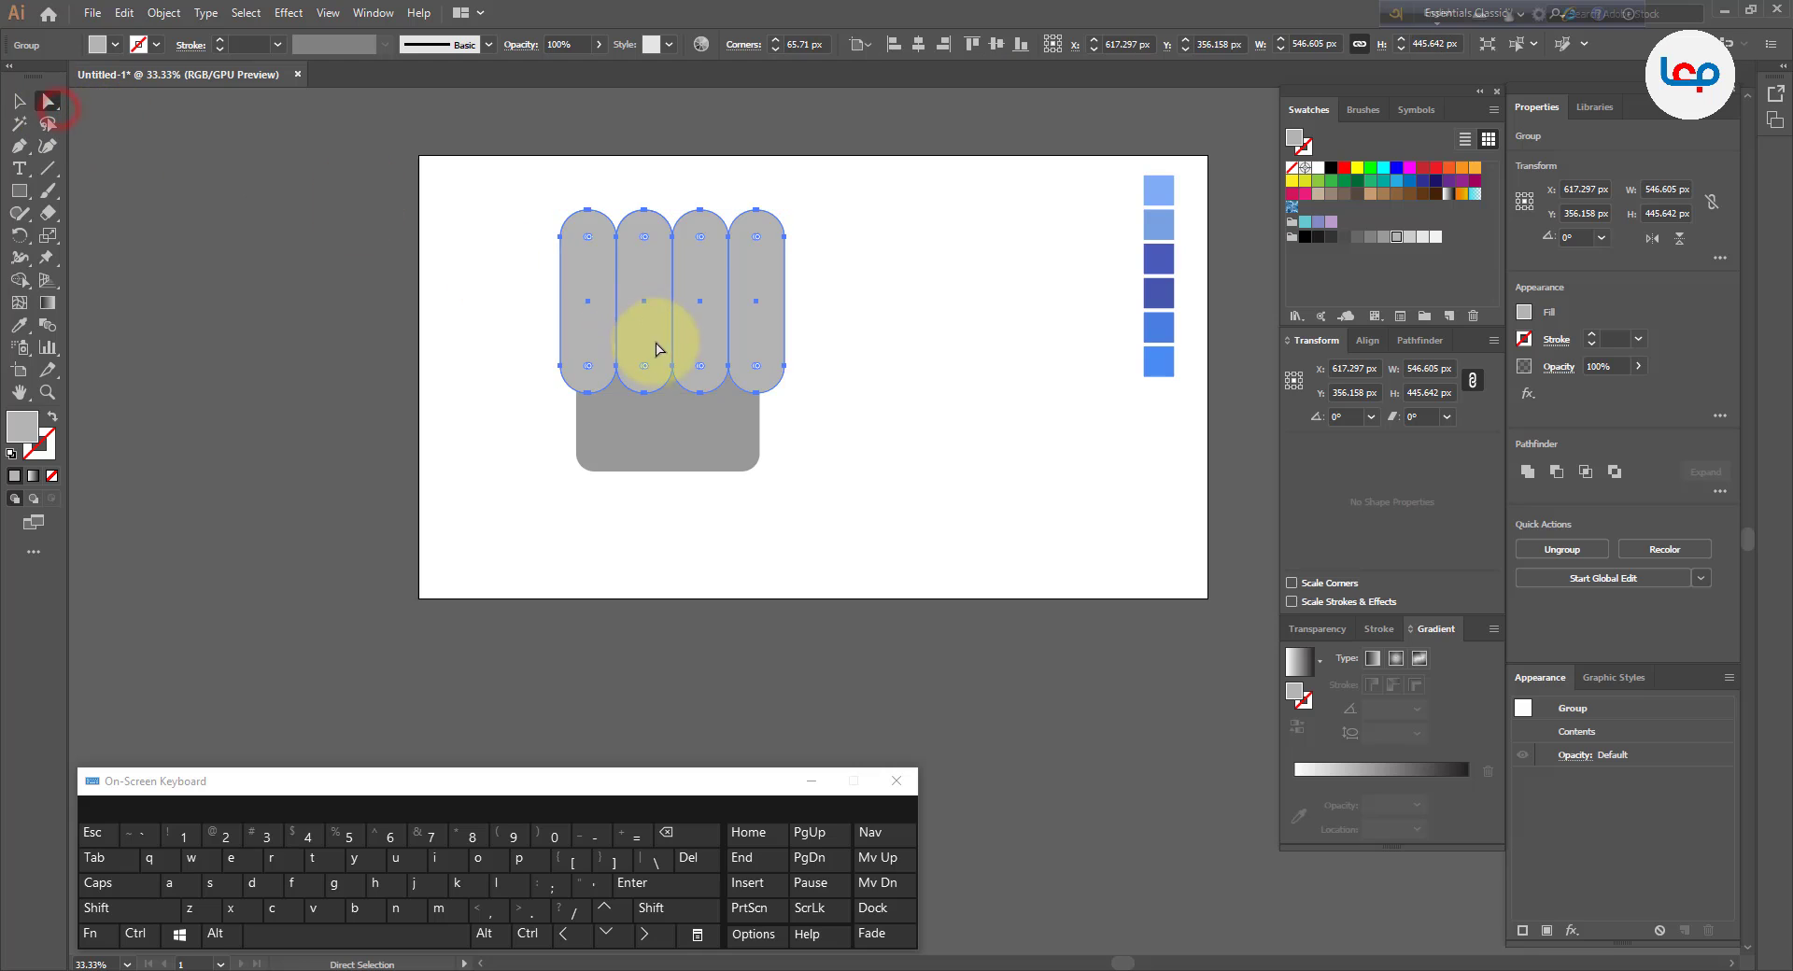
pyautogui.click(644, 368)
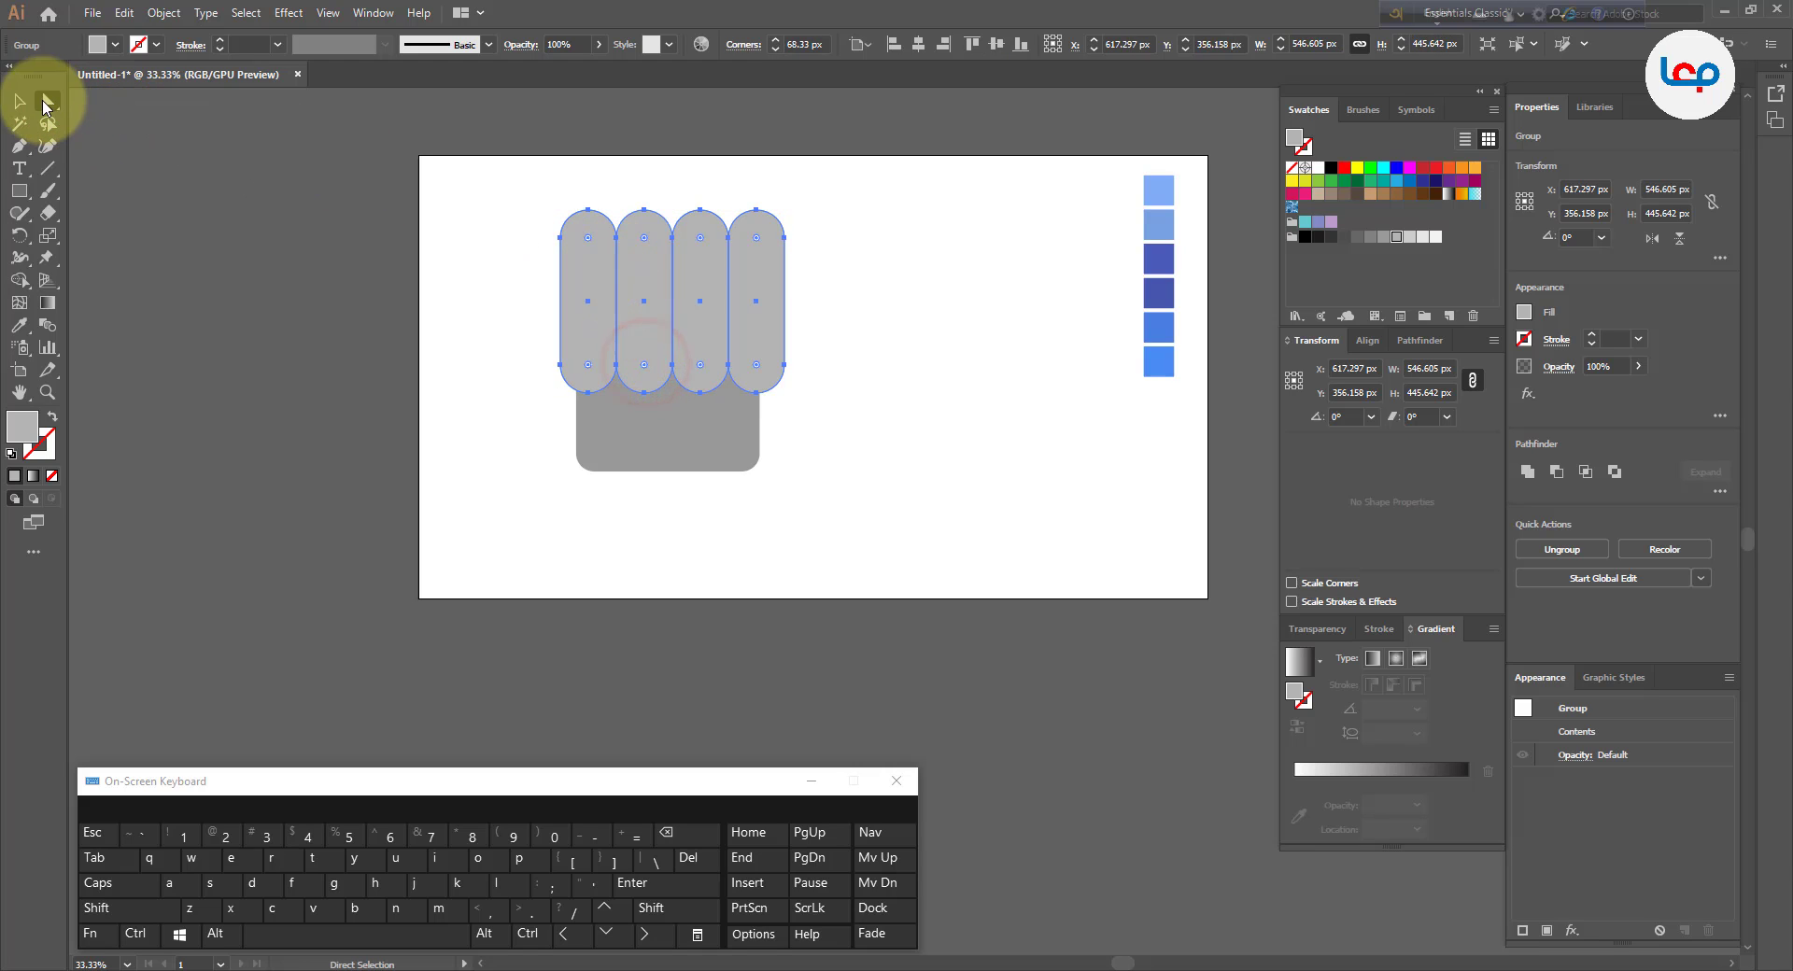
pyautogui.click(19, 101)
# - Centre the widened bar group horizontally on the large square, keeping the square as key object
pyautogui.rightClick(672, 269)
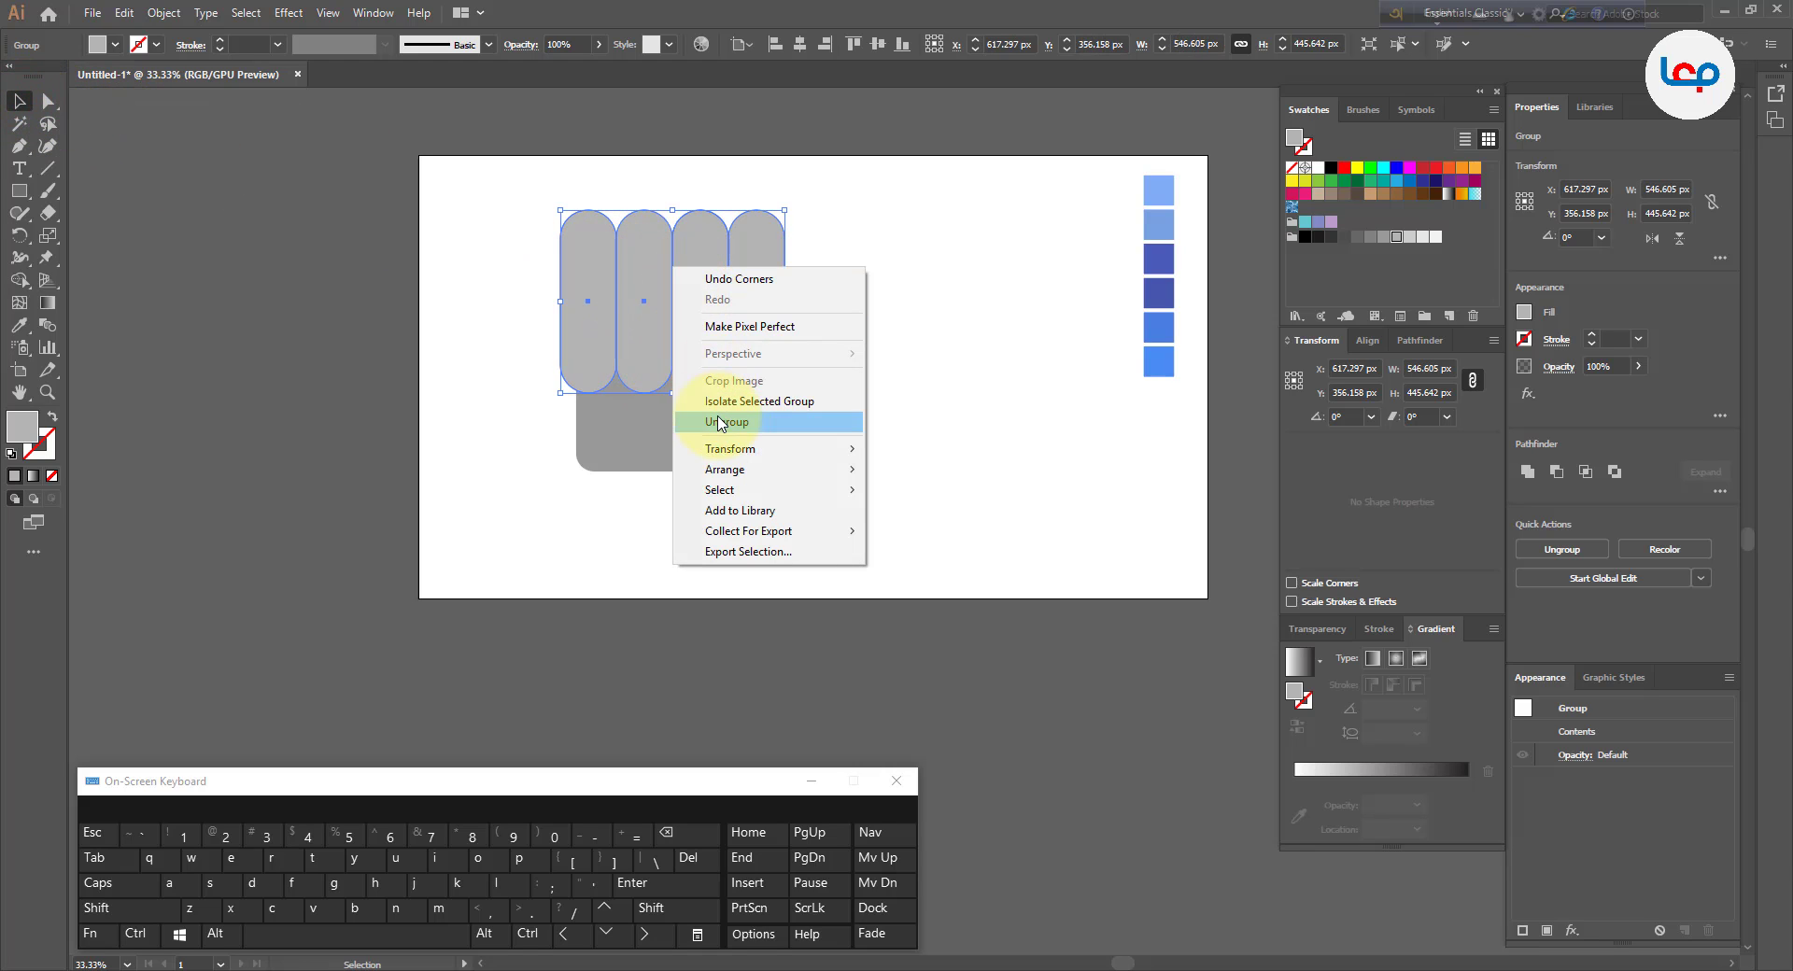
pyautogui.click(853, 281)
pyautogui.moveTo(853, 246); pyautogui.dragTo(511, 411)
pyautogui.click(689, 403)
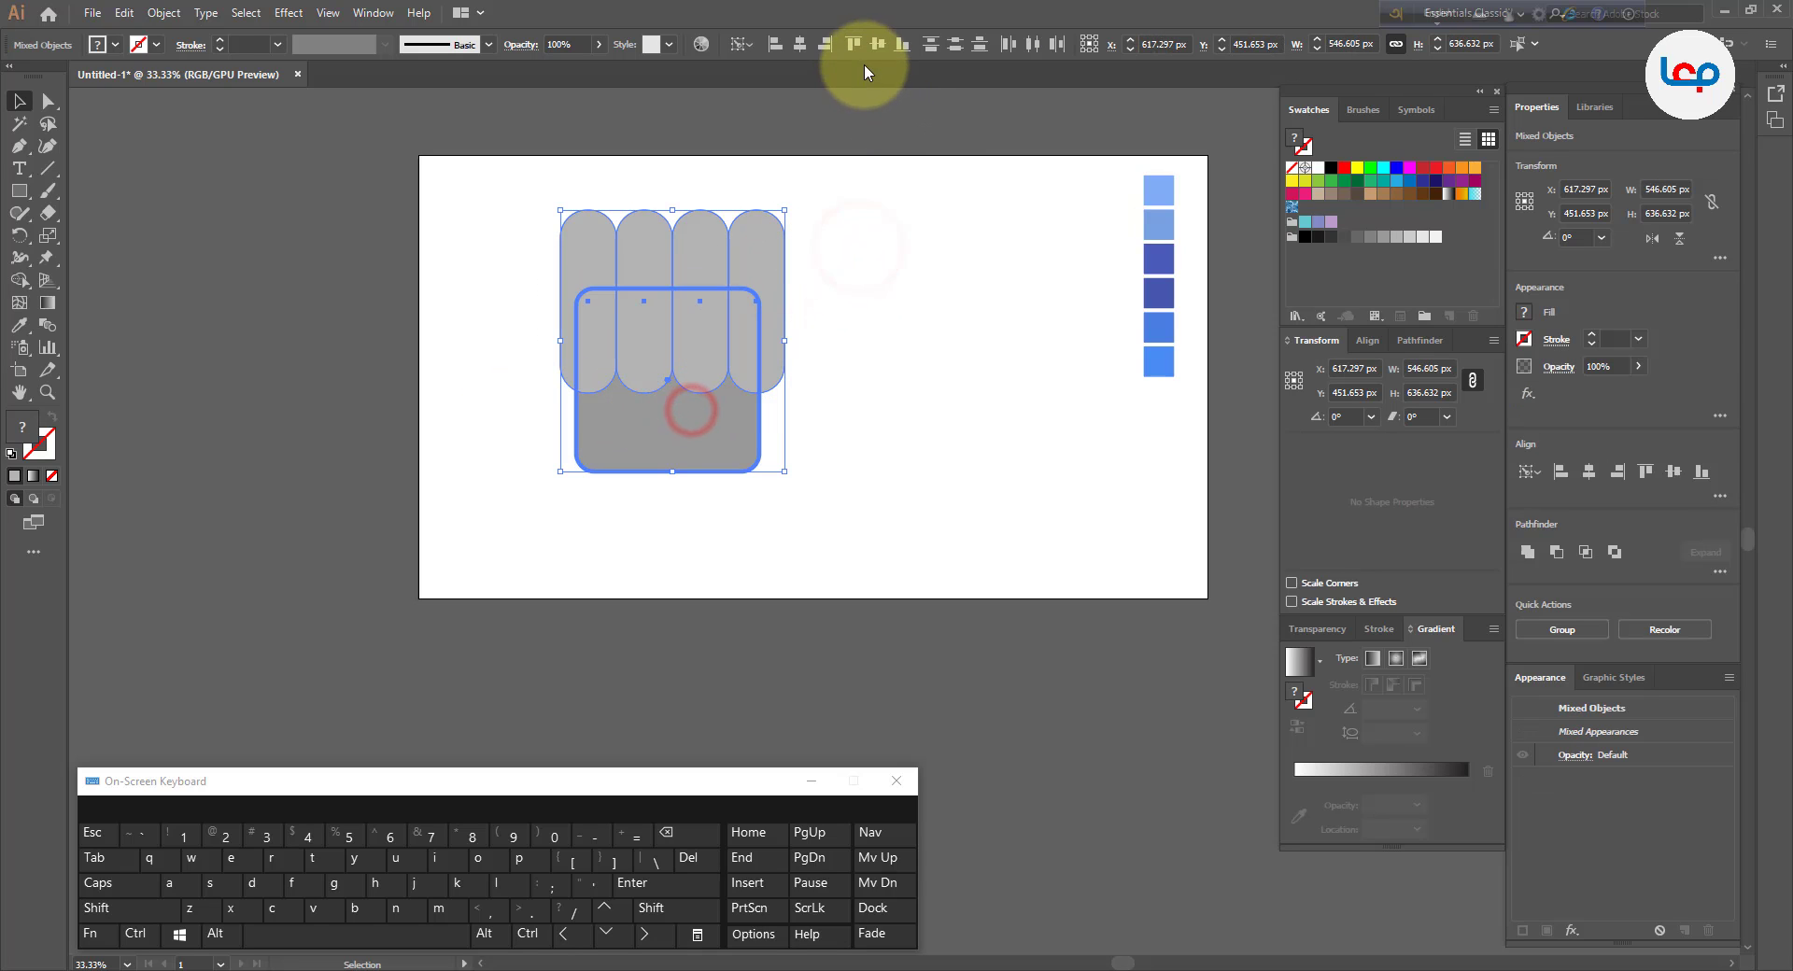
pyautogui.click(800, 44)
pyautogui.click(895, 214)
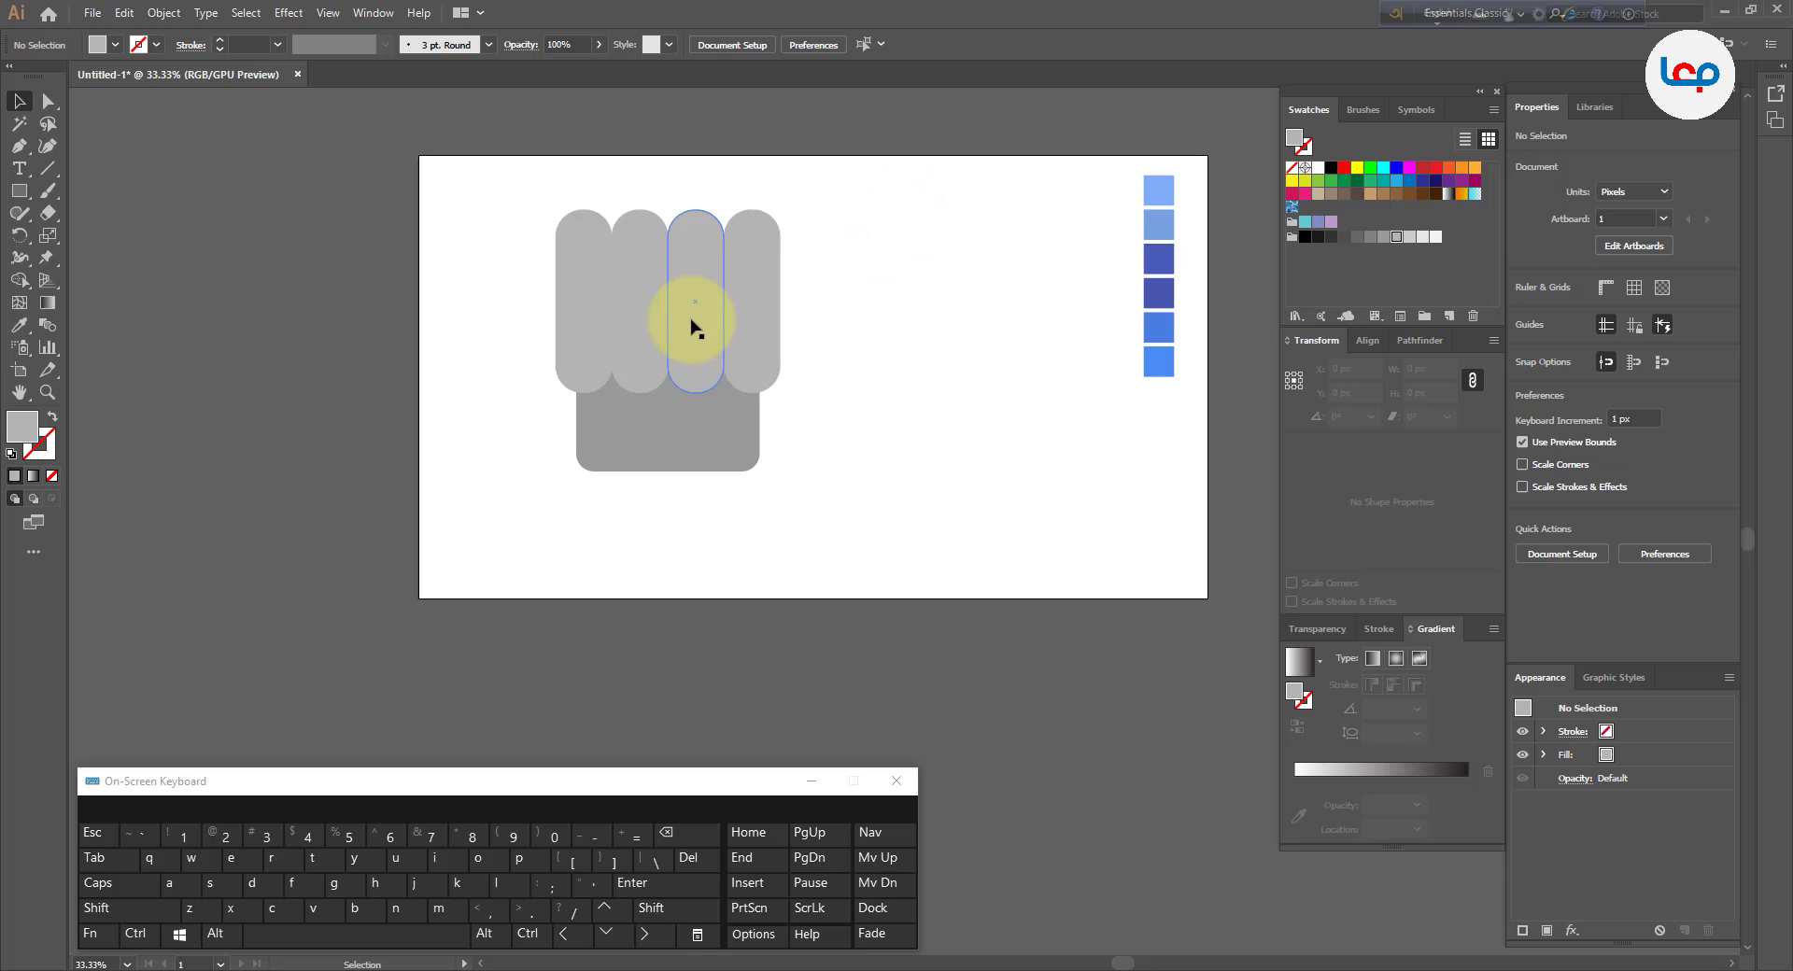
pyautogui.moveTo(886, 262); pyautogui.dragTo(772, 389)
pyautogui.click(853, 361)
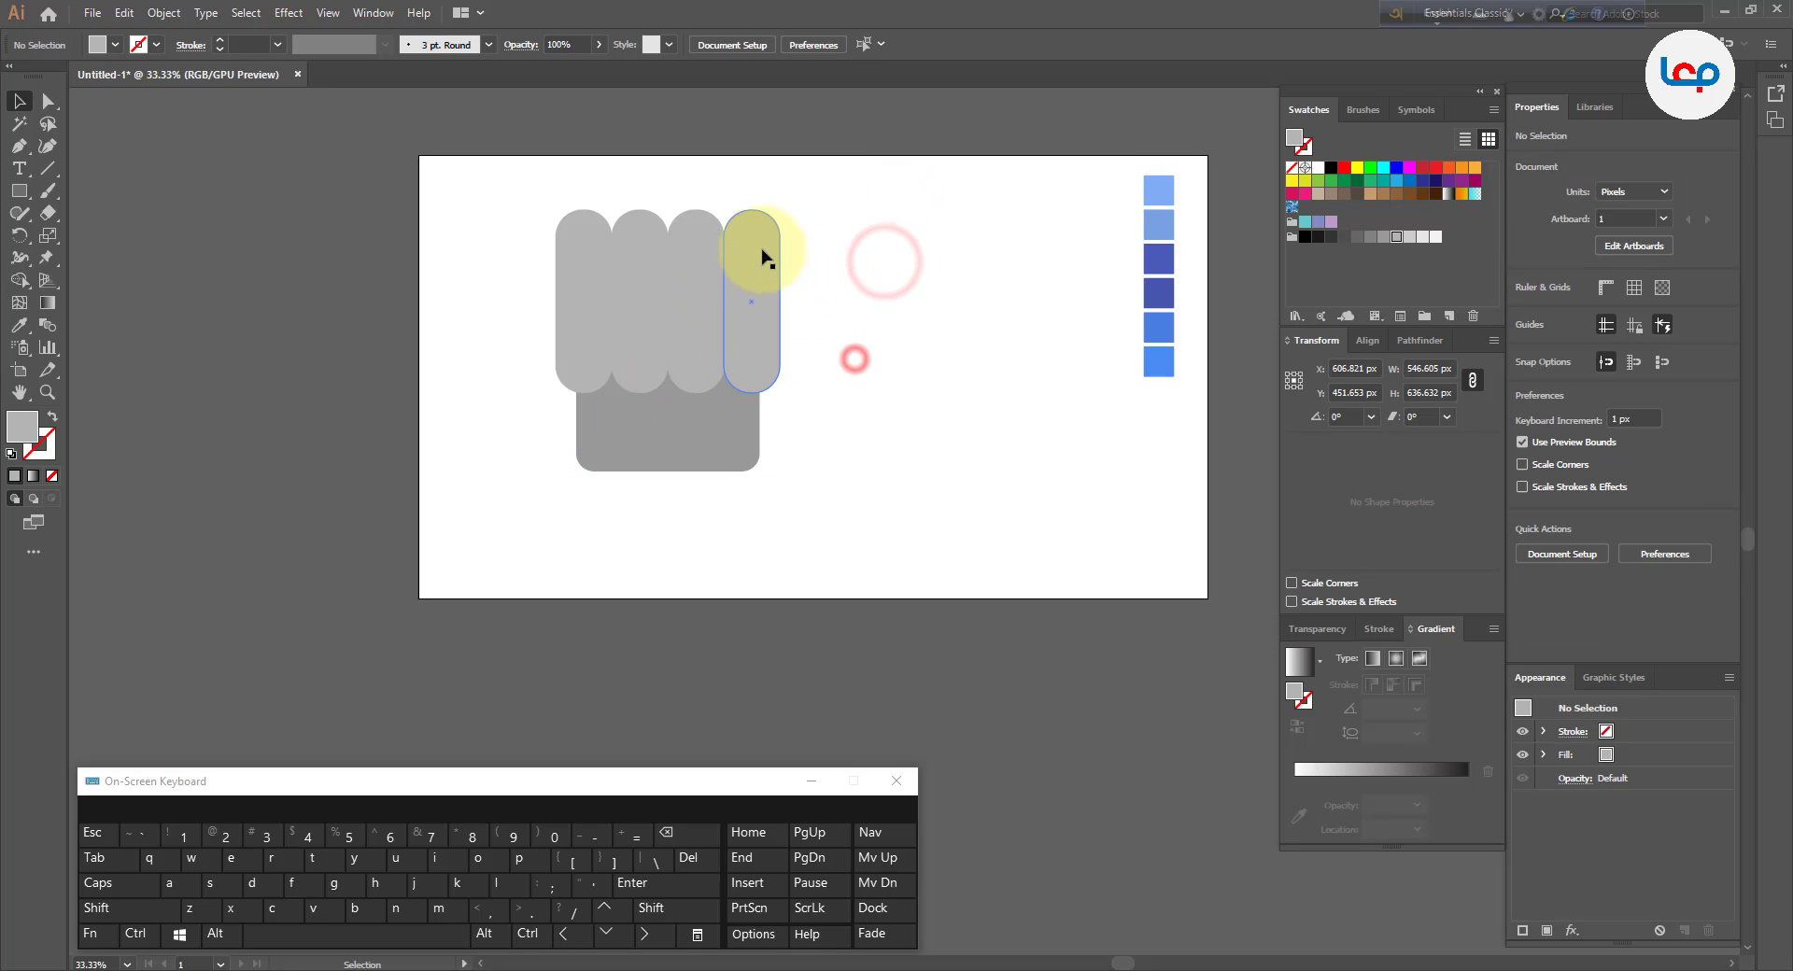
# - Nudge the bar group straight up over the square body until its Y position is about 297 px
pyautogui.click(761, 250)
pyautogui.press('Up')
pyautogui.press('Up')
pyautogui.press('Up')
pyautogui.press('Up')
pyautogui.press('Up')
pyautogui.press('Up')
pyautogui.press('Up')
pyautogui.press('Up')
pyautogui.press('Up')
pyautogui.press('Up')
pyautogui.press('Up')
pyautogui.press('Up')
pyautogui.press('Up')
pyautogui.press('Up')
pyautogui.press('Up')
pyautogui.press('Up')
pyautogui.press('Up')
pyautogui.press('Up')
pyautogui.press('Up')
pyautogui.press('Up')
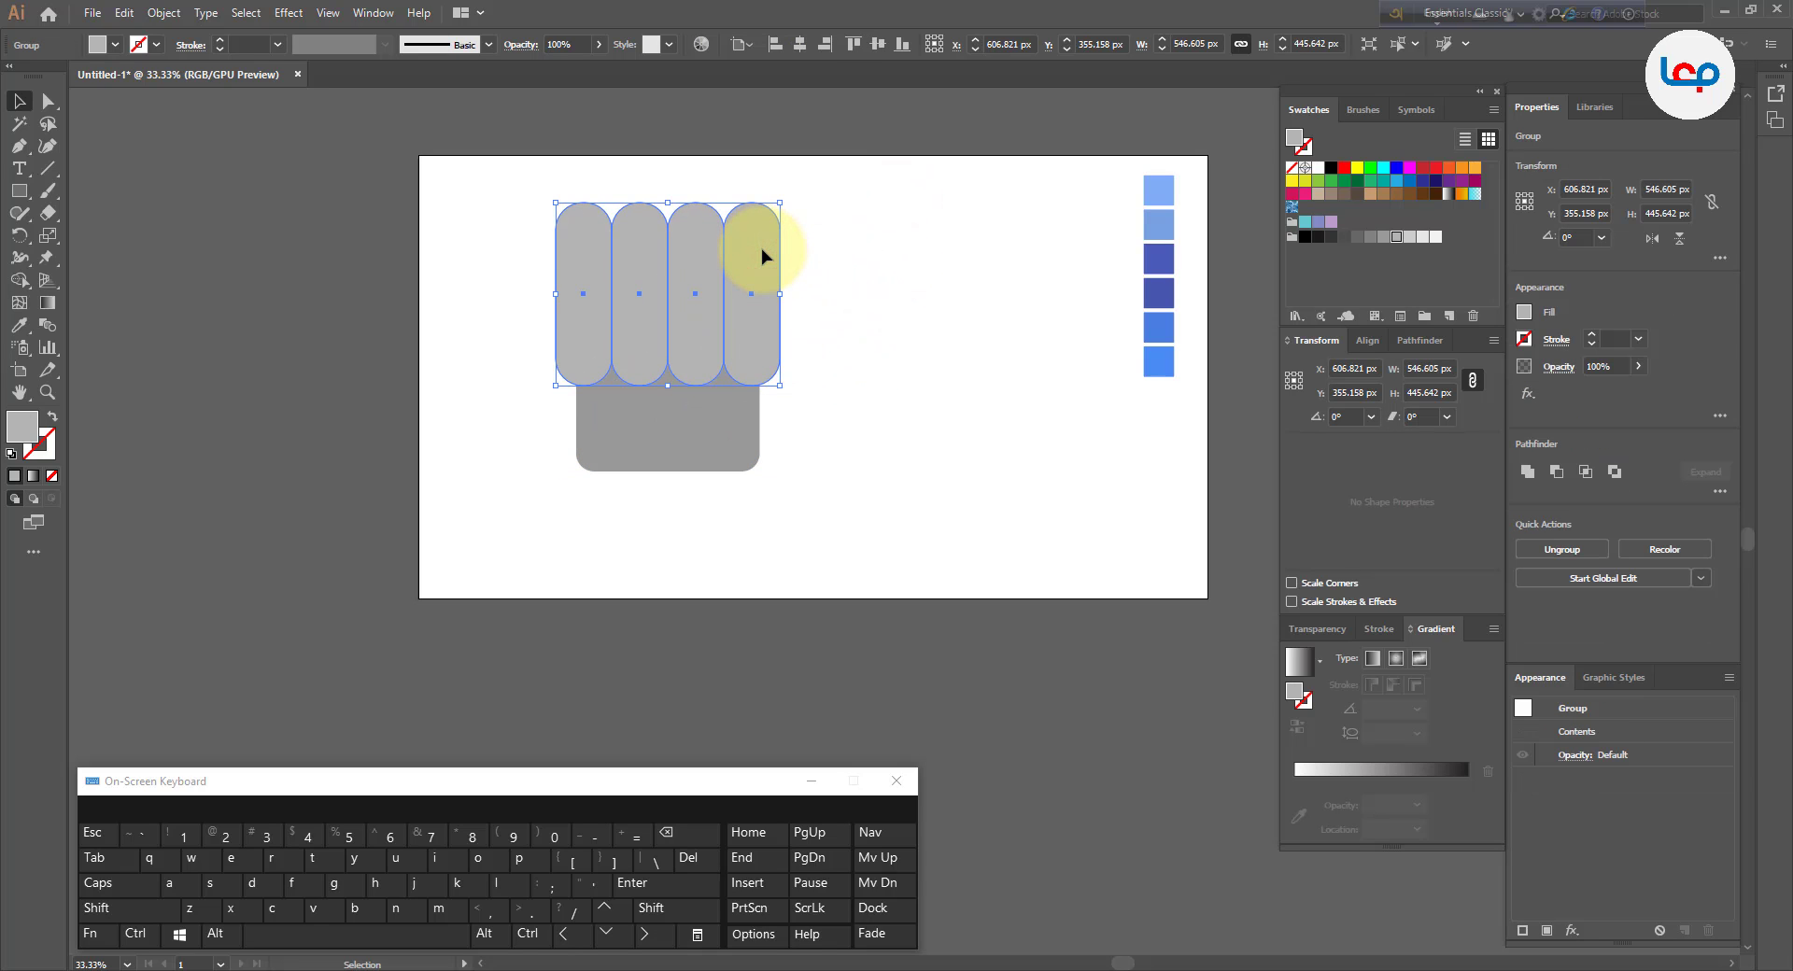
pyautogui.press('Up')
pyautogui.press('Up')
pyautogui.press('Up')
pyautogui.press('Up')
pyautogui.press('Up')
pyautogui.press('Up')
pyautogui.press('Up')
pyautogui.press('Up')
pyautogui.press('Up')
pyautogui.press('Up')
pyautogui.press('Up')
pyautogui.press('Up')
pyautogui.press('Up')
pyautogui.press('Up')
pyautogui.press('Up')
pyautogui.press('Up')
pyautogui.press('Up')
pyautogui.press('Up')
pyautogui.press('Up')
pyautogui.press('Up')
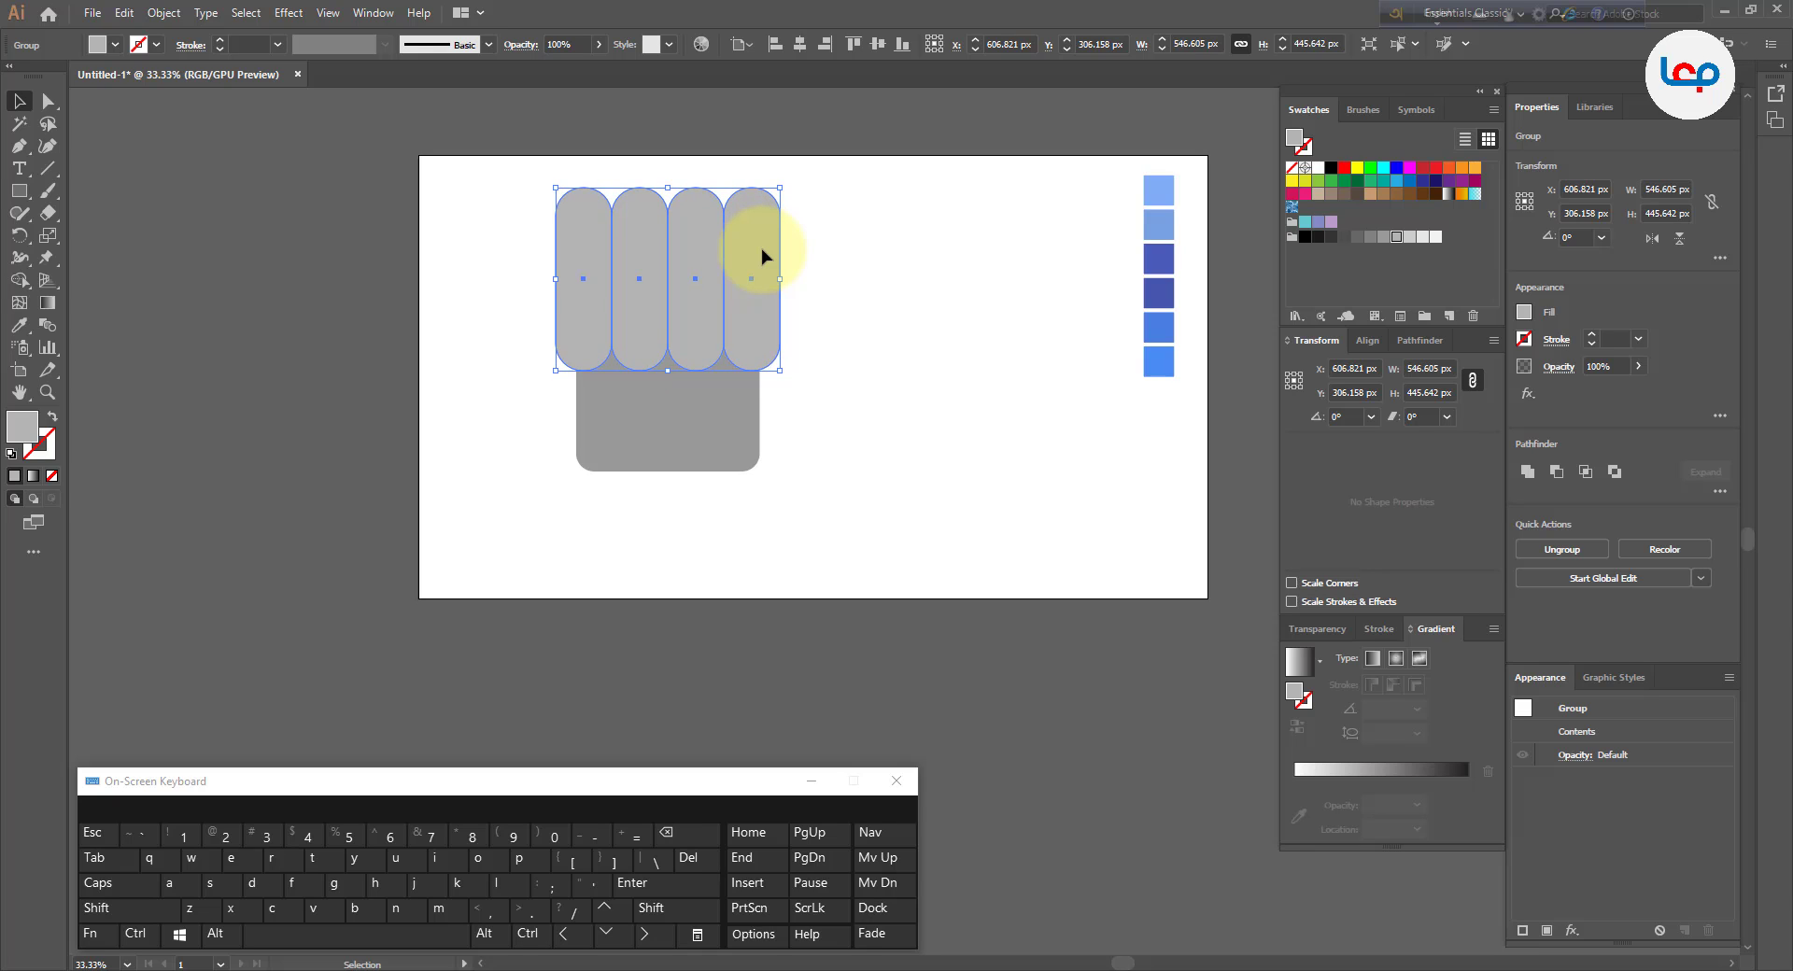
pyautogui.click(819, 241)
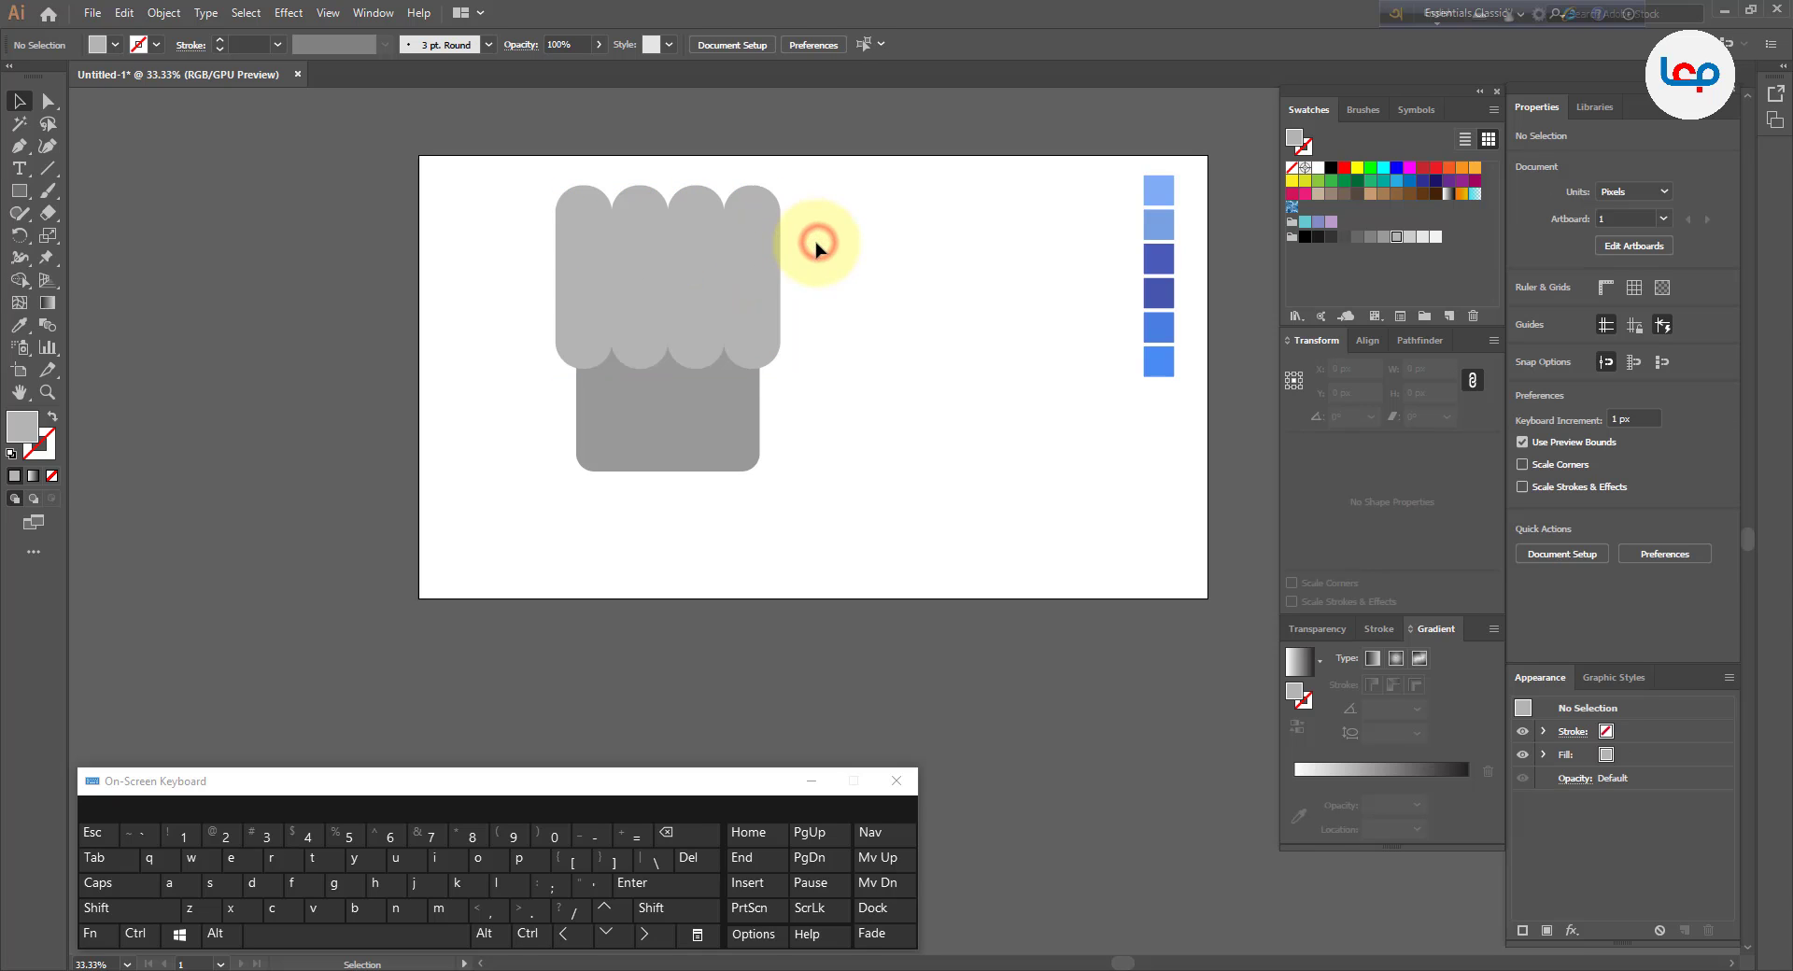
# - Draw a horizontal line about 957 px long and place it across the upper part of the bars at about Y 227 px
pyautogui.click(49, 171)
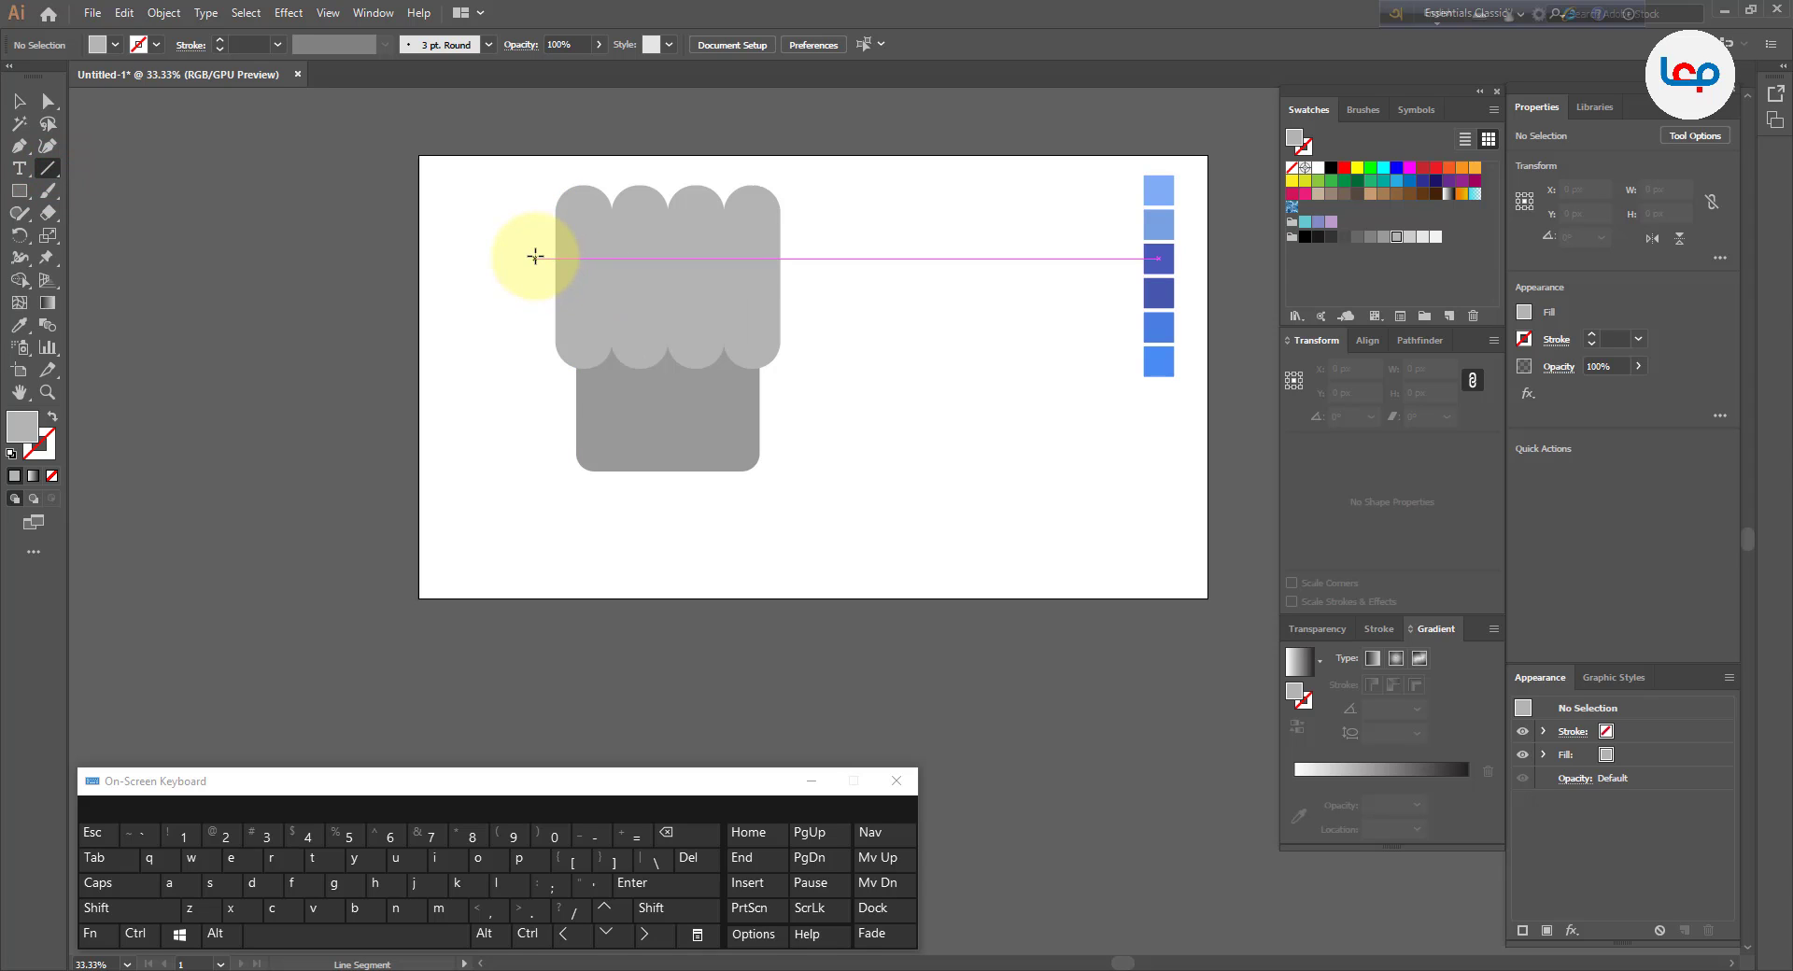
pyautogui.moveTo(535, 256); pyautogui.dragTo(929, 258)
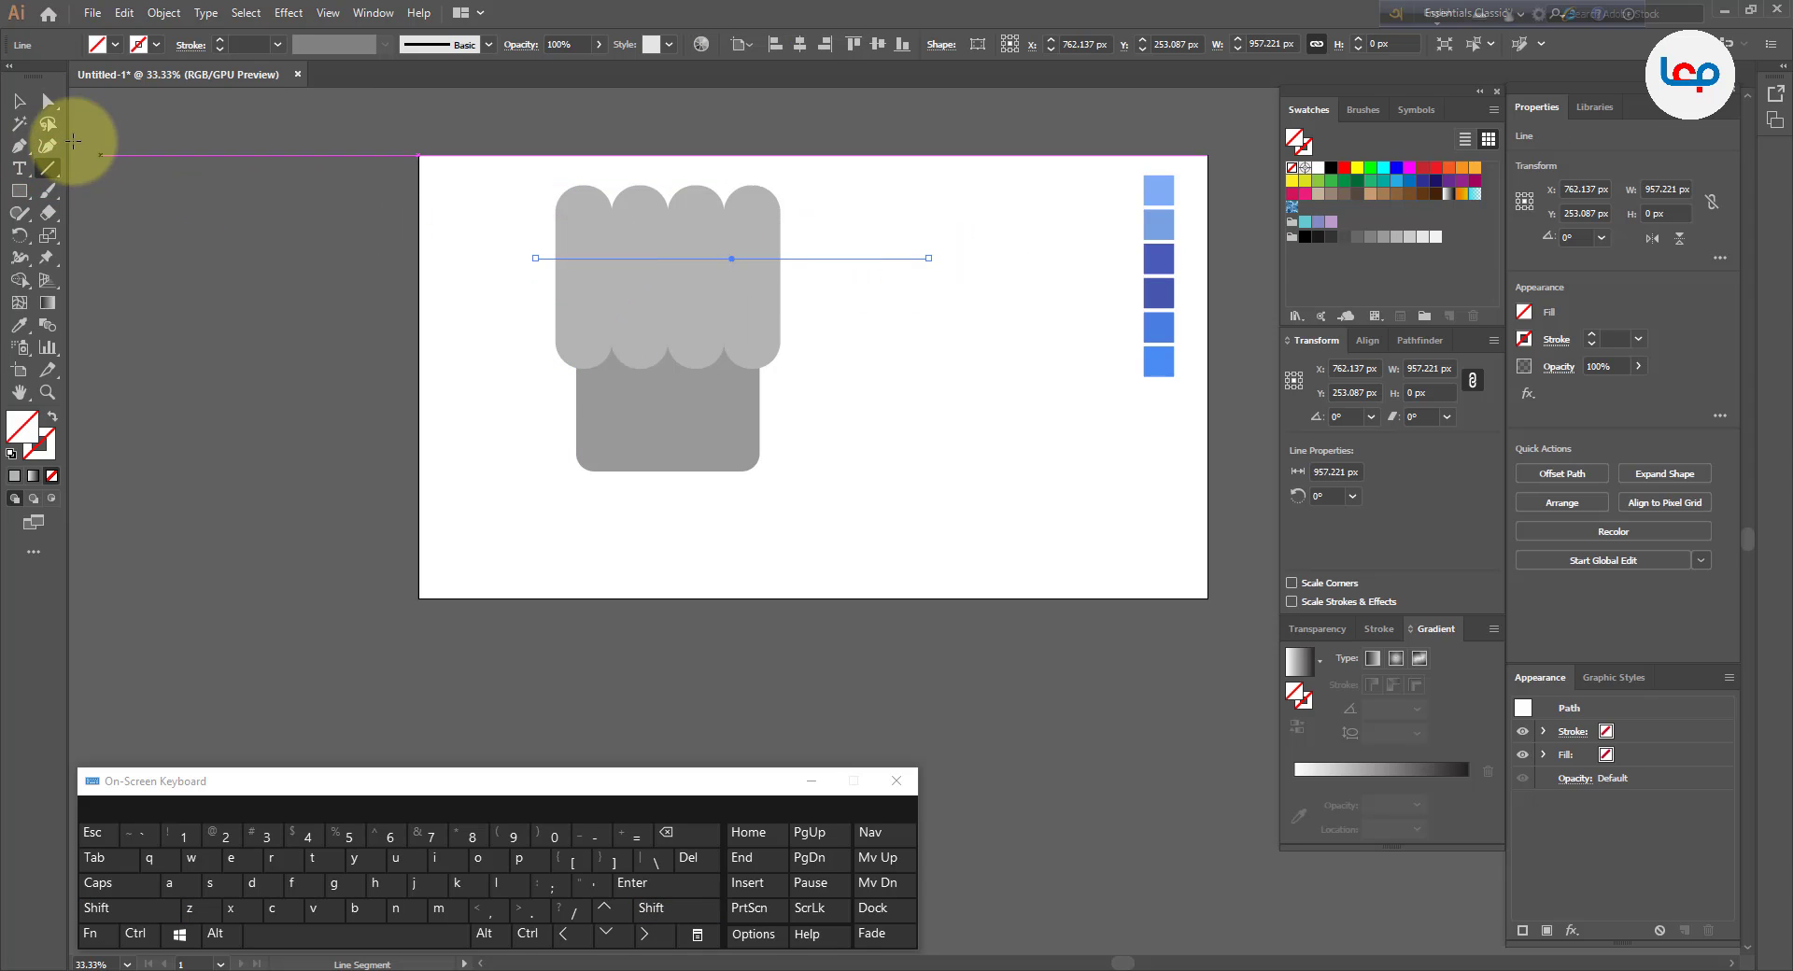
pyautogui.click(19, 101)
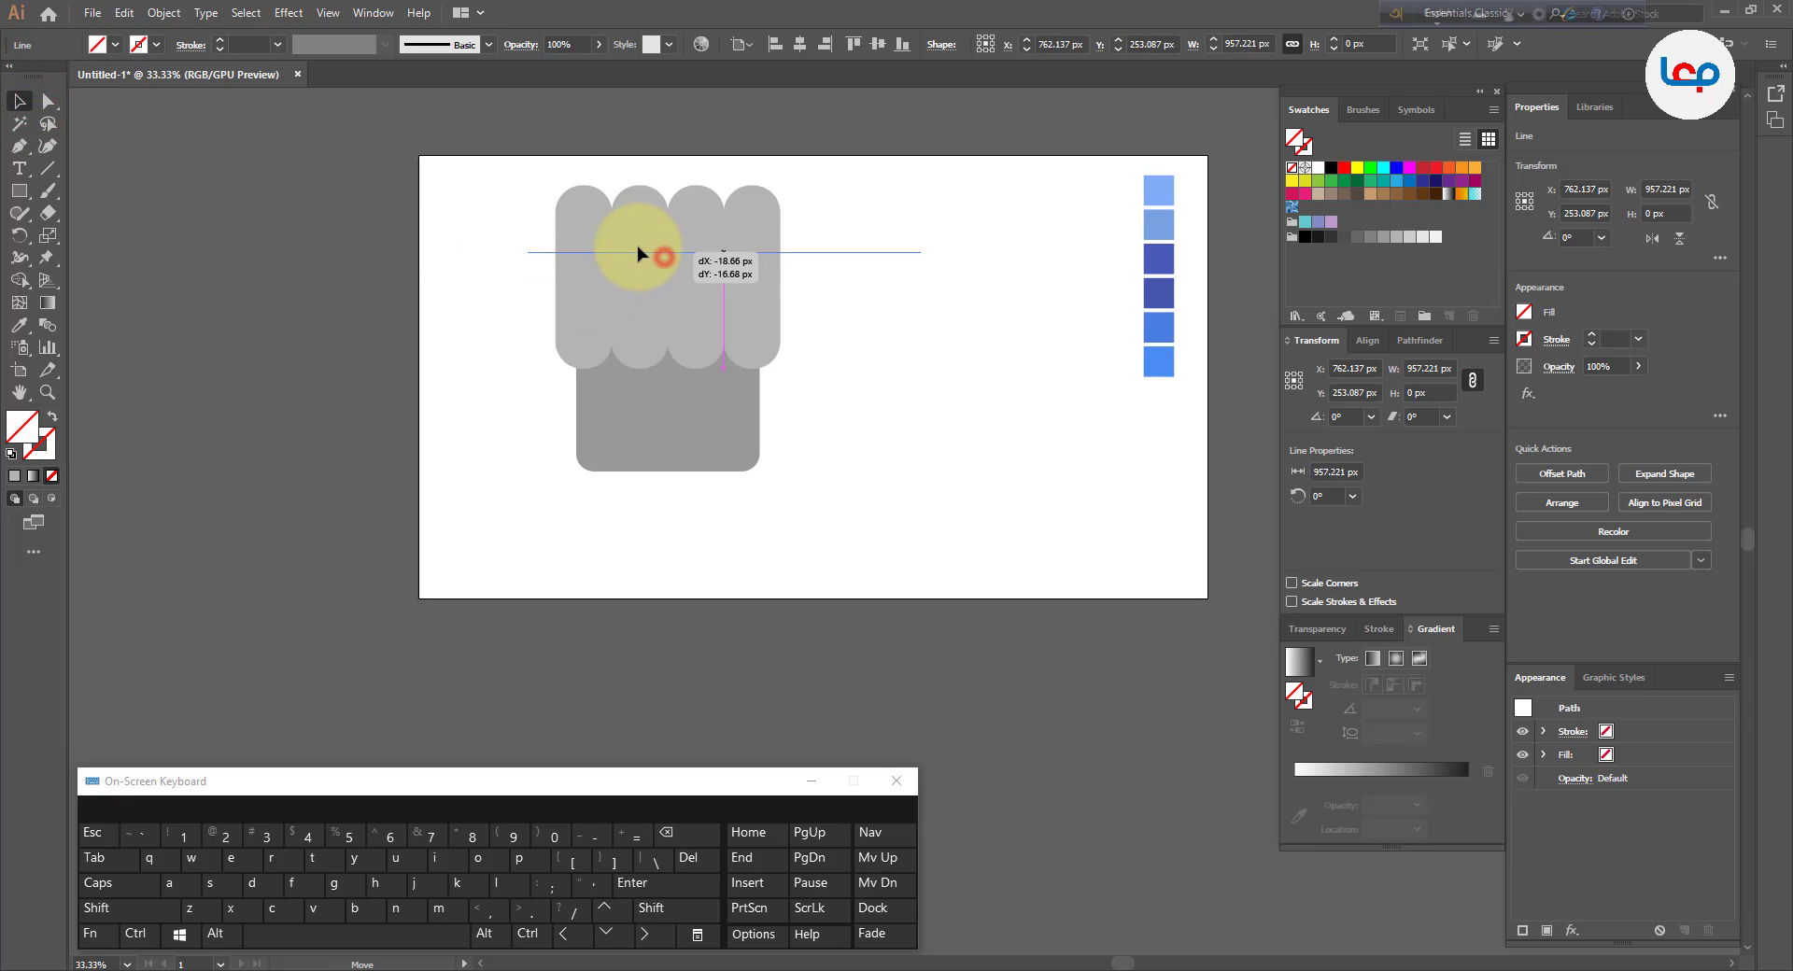
pyautogui.moveTo(637, 248); pyautogui.dragTo(622, 250)
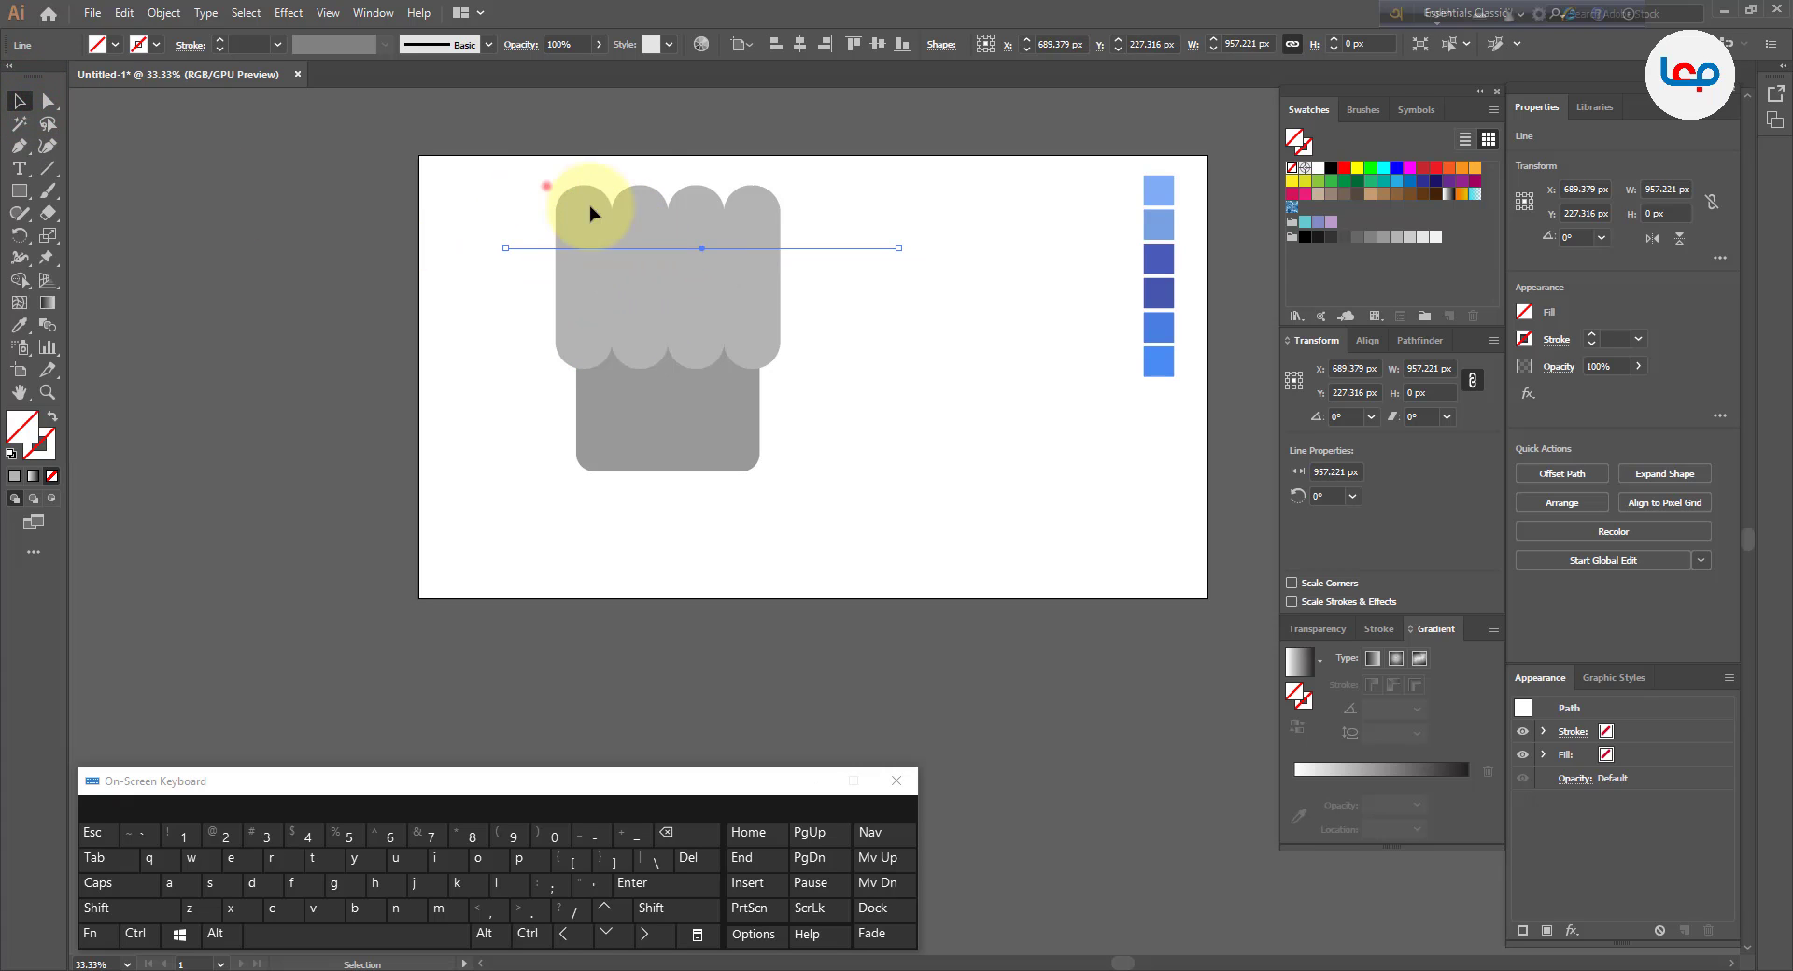
# - Cut off the bars' rounded tops above the line and the line's overhanging ends with Shape Builder
pyautogui.moveTo(547, 186); pyautogui.dragTo(697, 256)
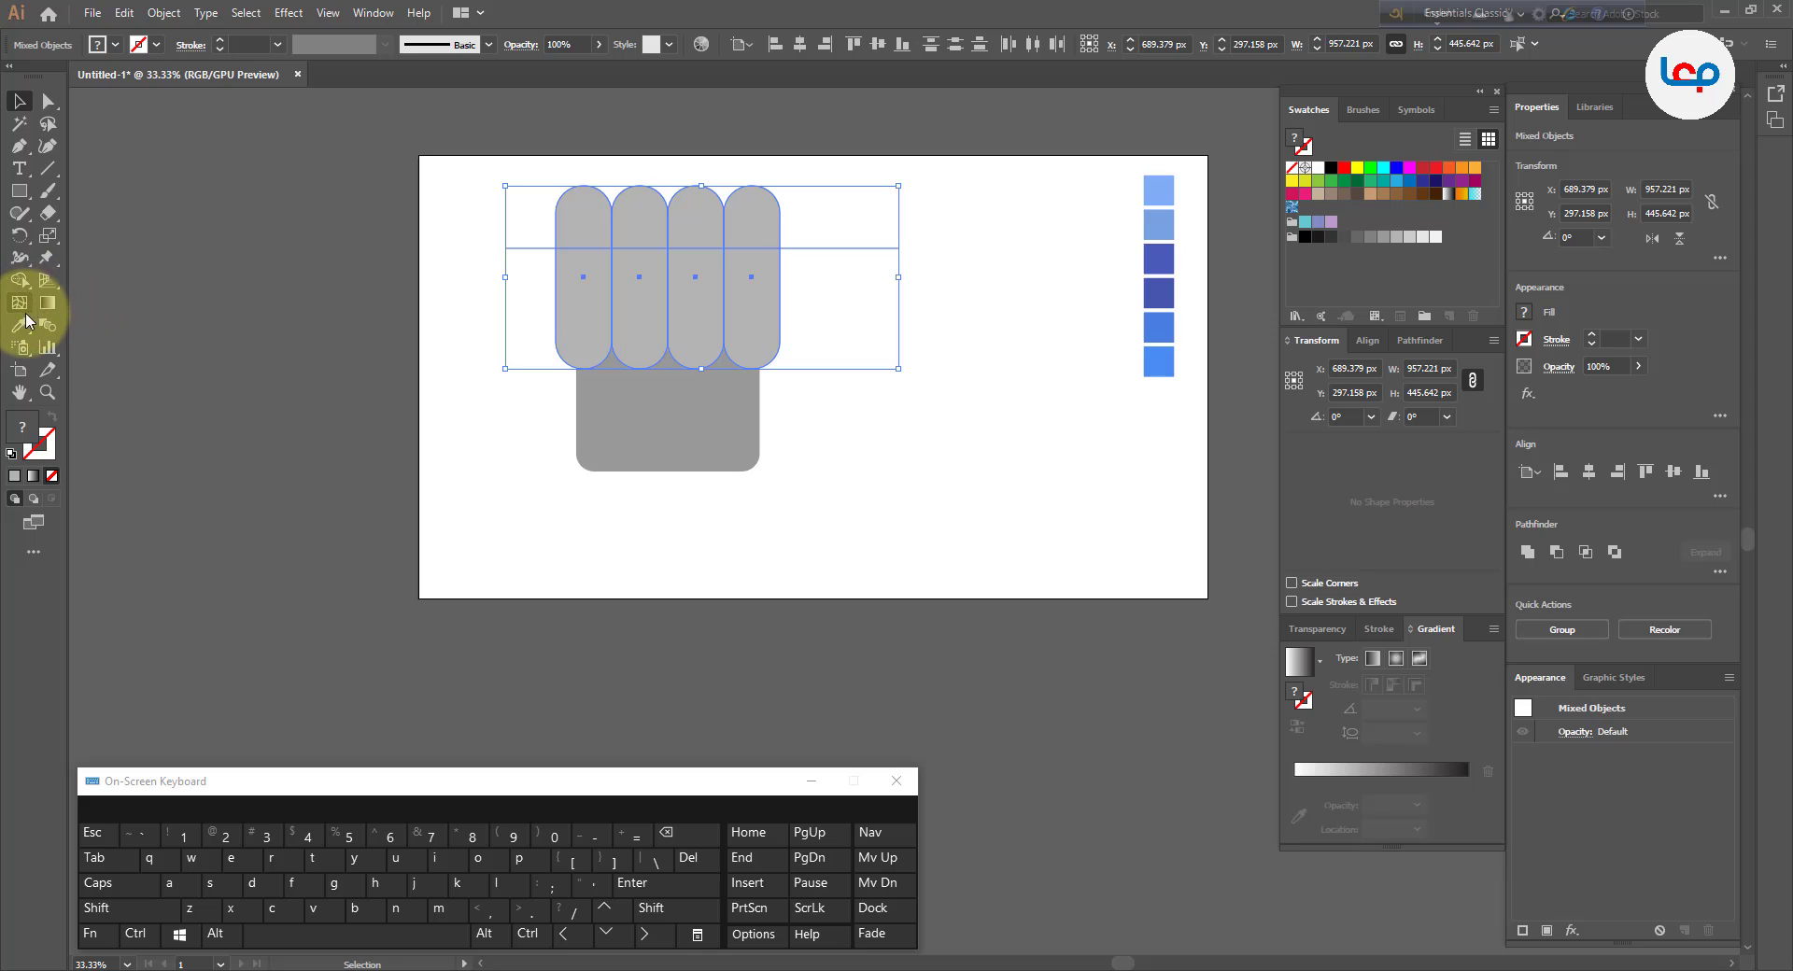
pyautogui.click(19, 280)
pyautogui.keyDown('alt'); pyautogui.click(527, 222); pyautogui.keyUp('alt')
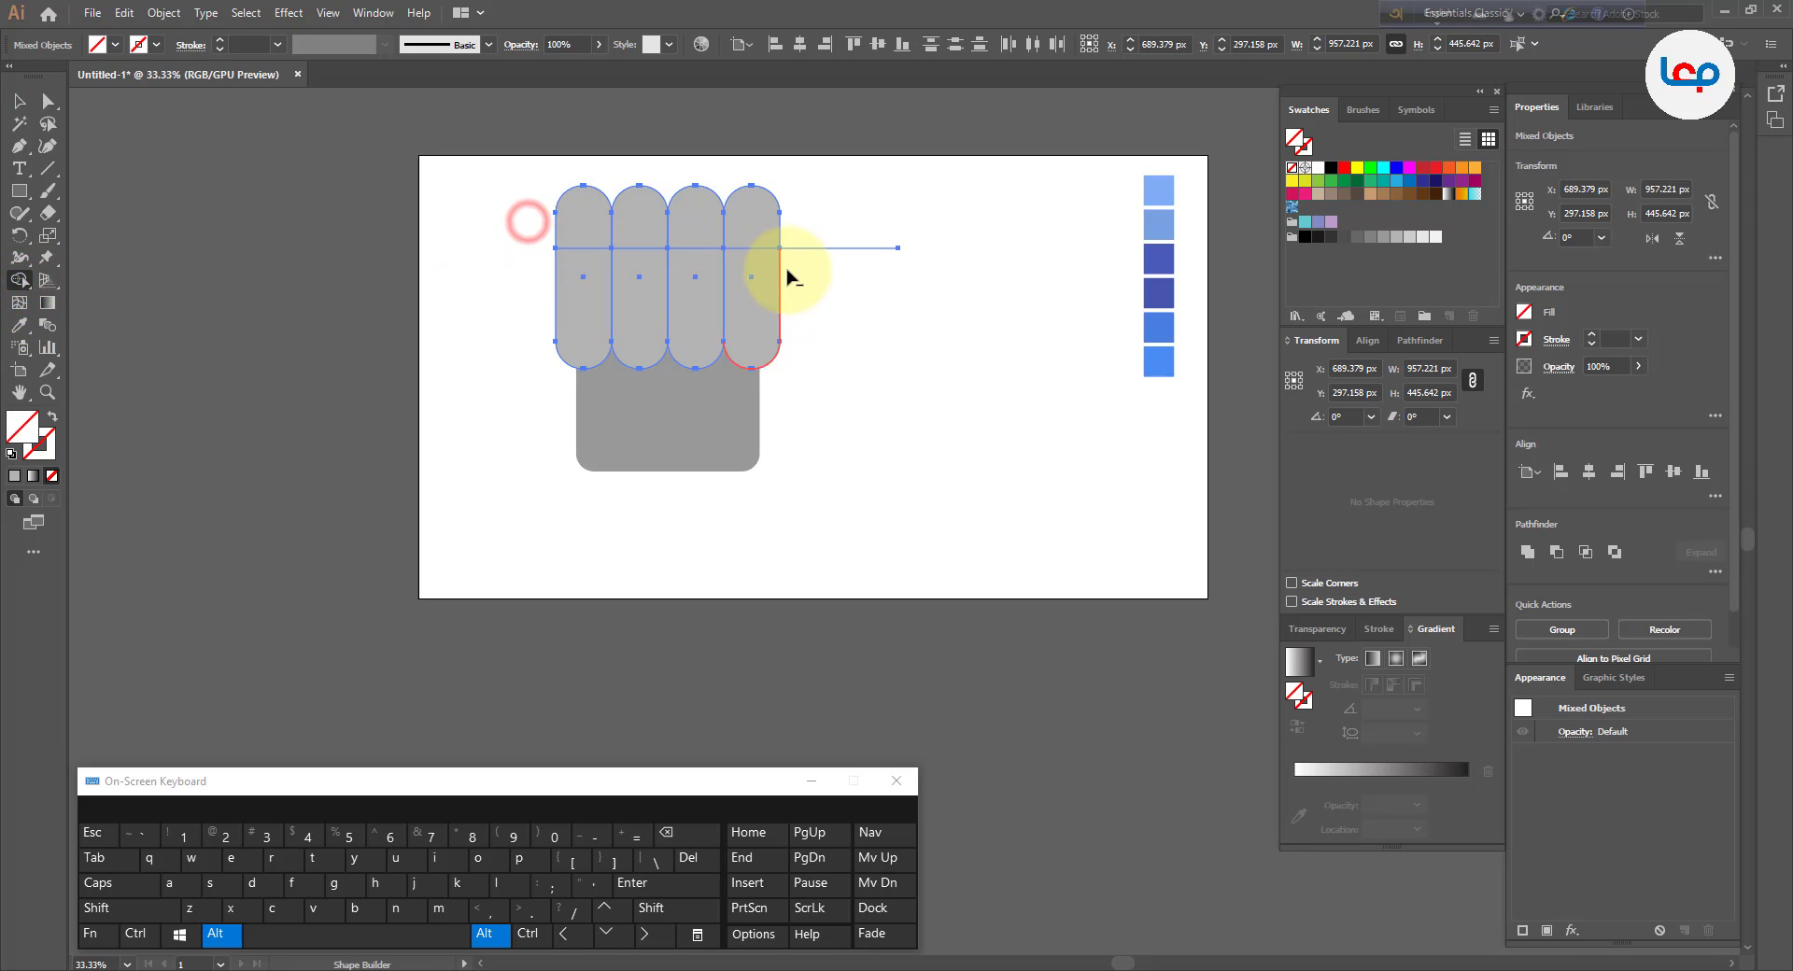
pyautogui.moveTo(828, 240); pyautogui.dragTo(830, 263)
pyautogui.moveTo(698, 232); pyautogui.dragTo(519, 231)
pyautogui.moveTo(748, 214); pyautogui.dragTo(797, 216)
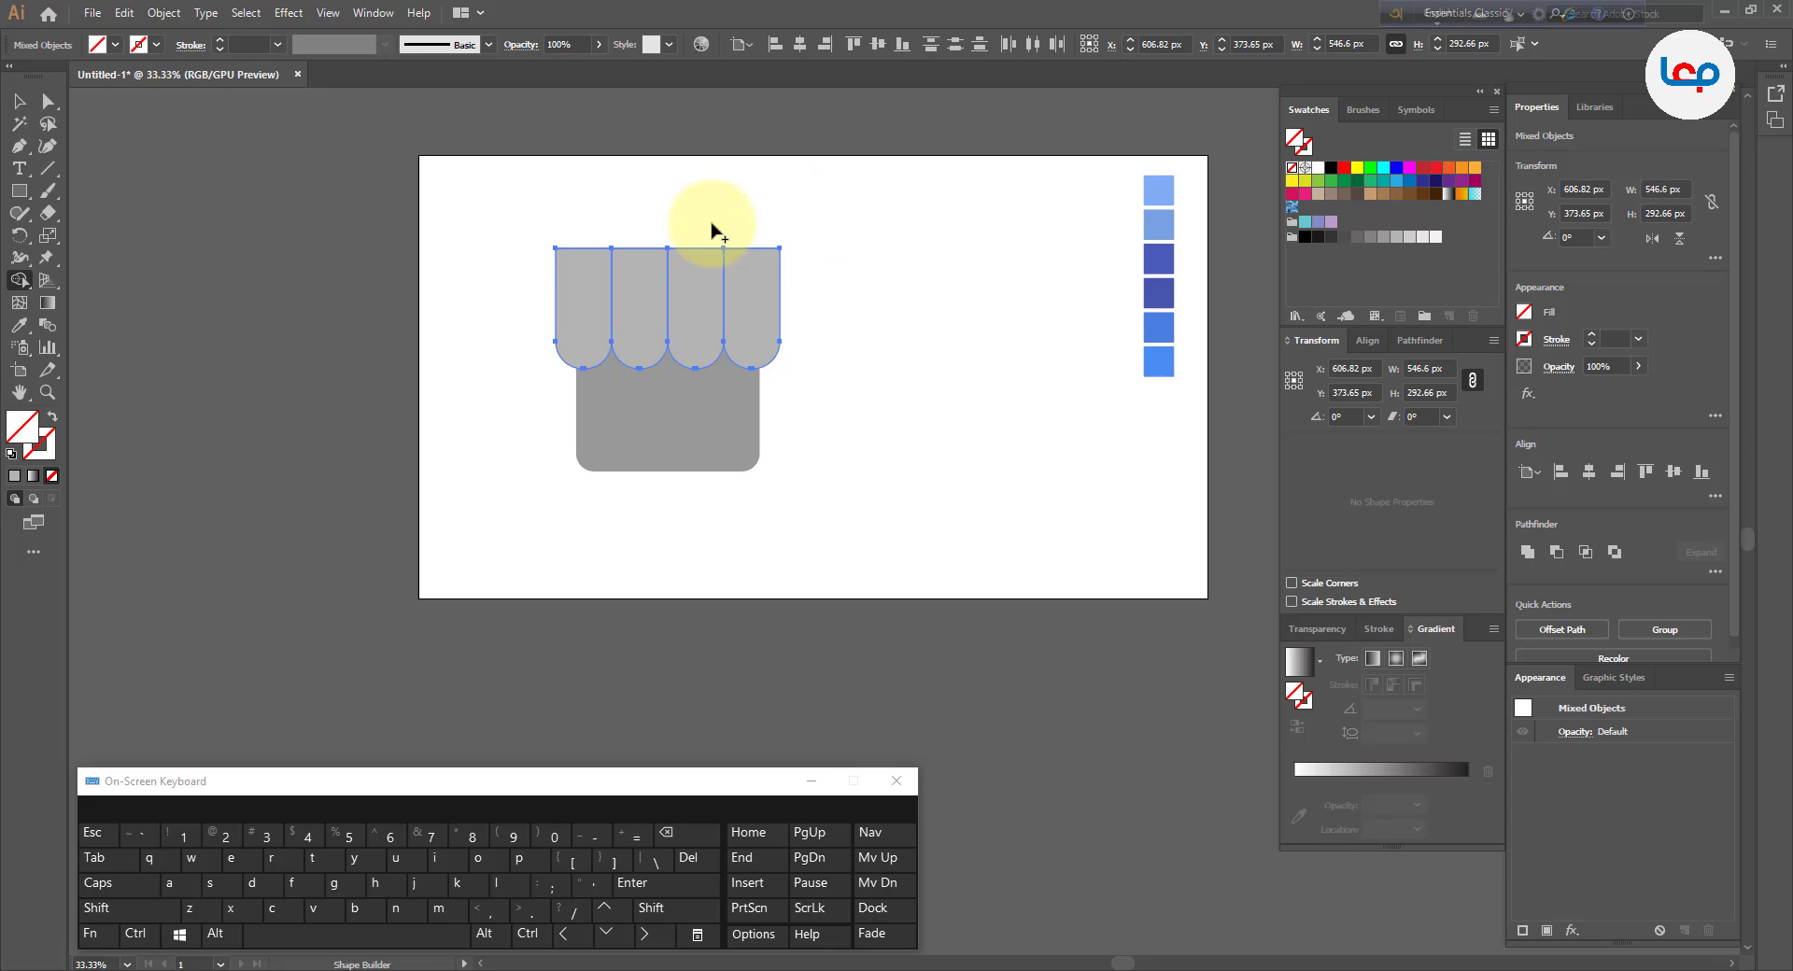
# - Round the outer top corners of the first and last awning bars to about 46 px
pyautogui.click(51, 101)
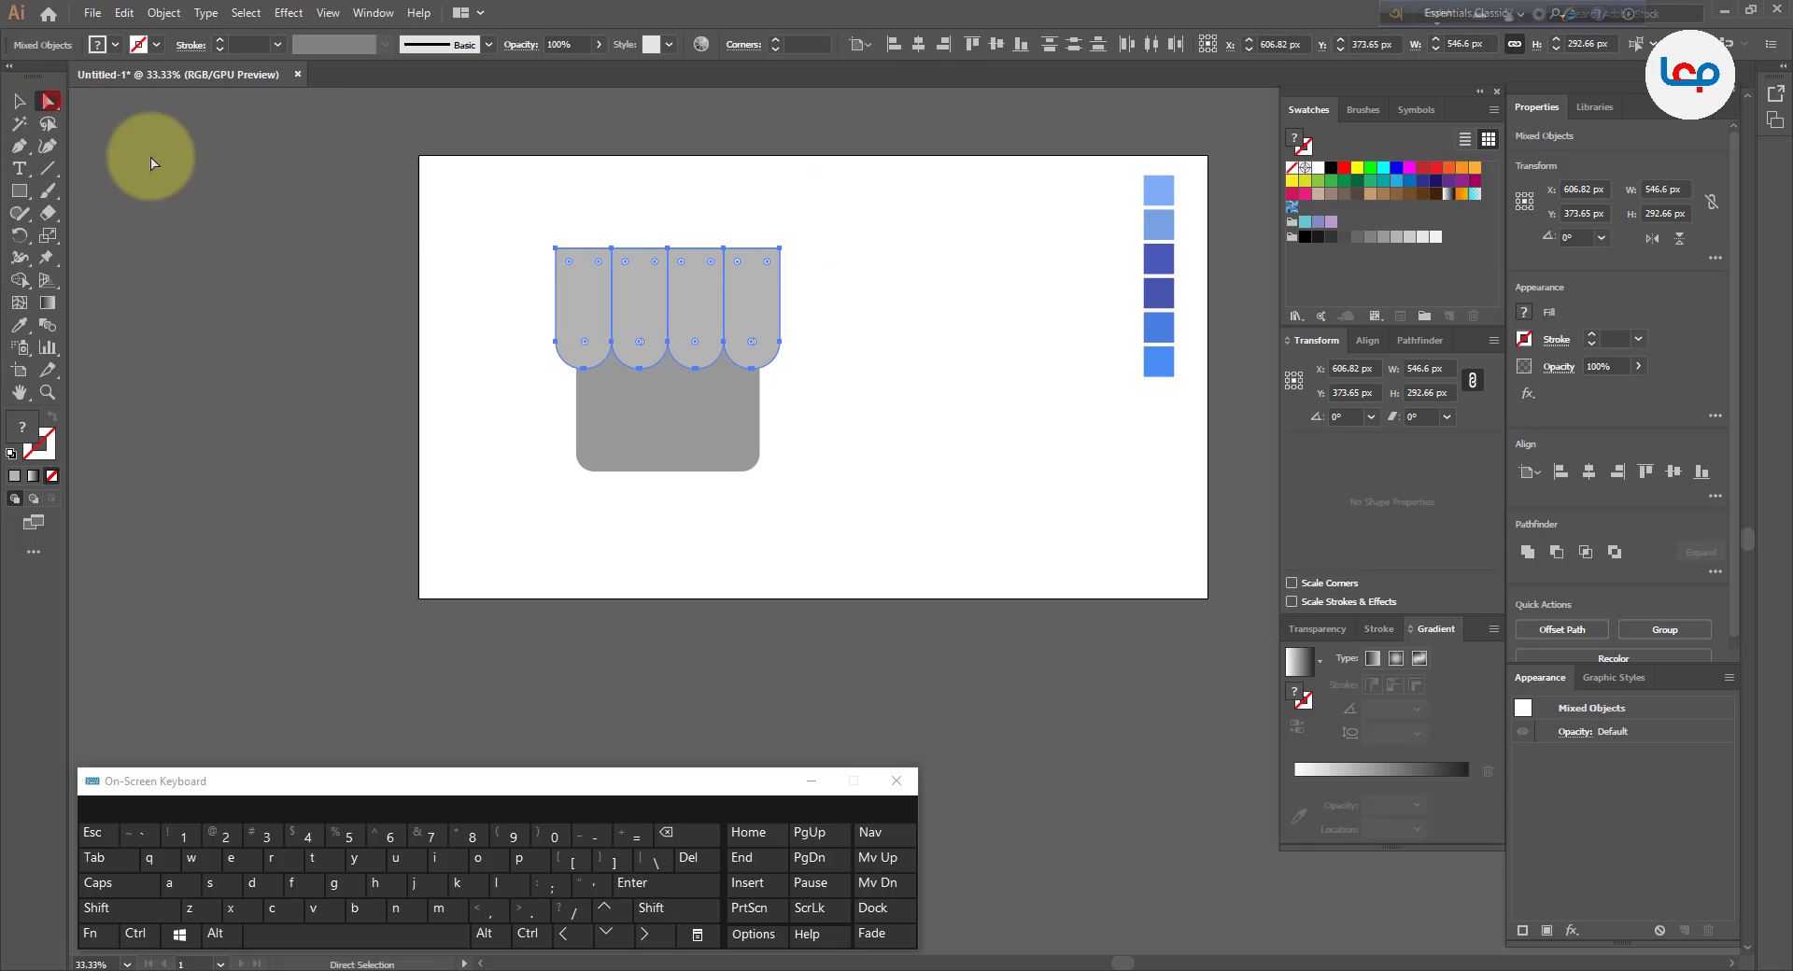
pyautogui.click(481, 260)
pyautogui.moveTo(527, 233); pyautogui.dragTo(569, 262)
pyautogui.moveTo(797, 228); pyautogui.dragTo(772, 284)
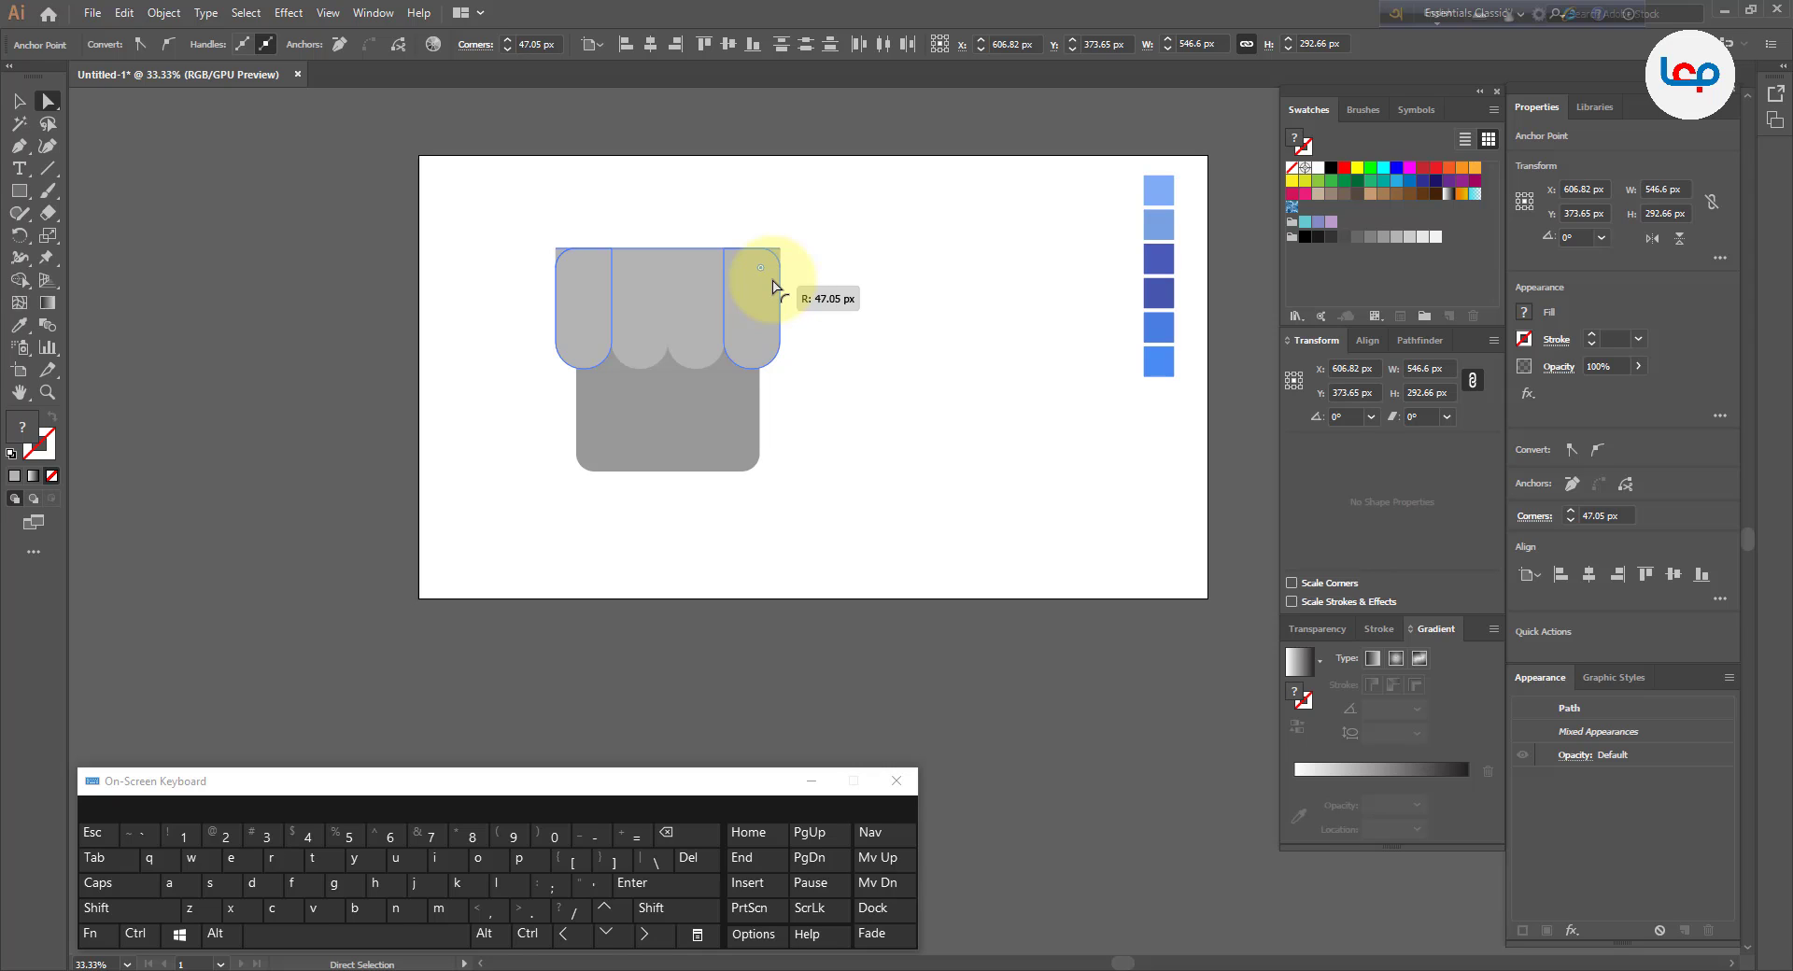
pyautogui.moveTo(772, 285); pyautogui.dragTo(770, 283)
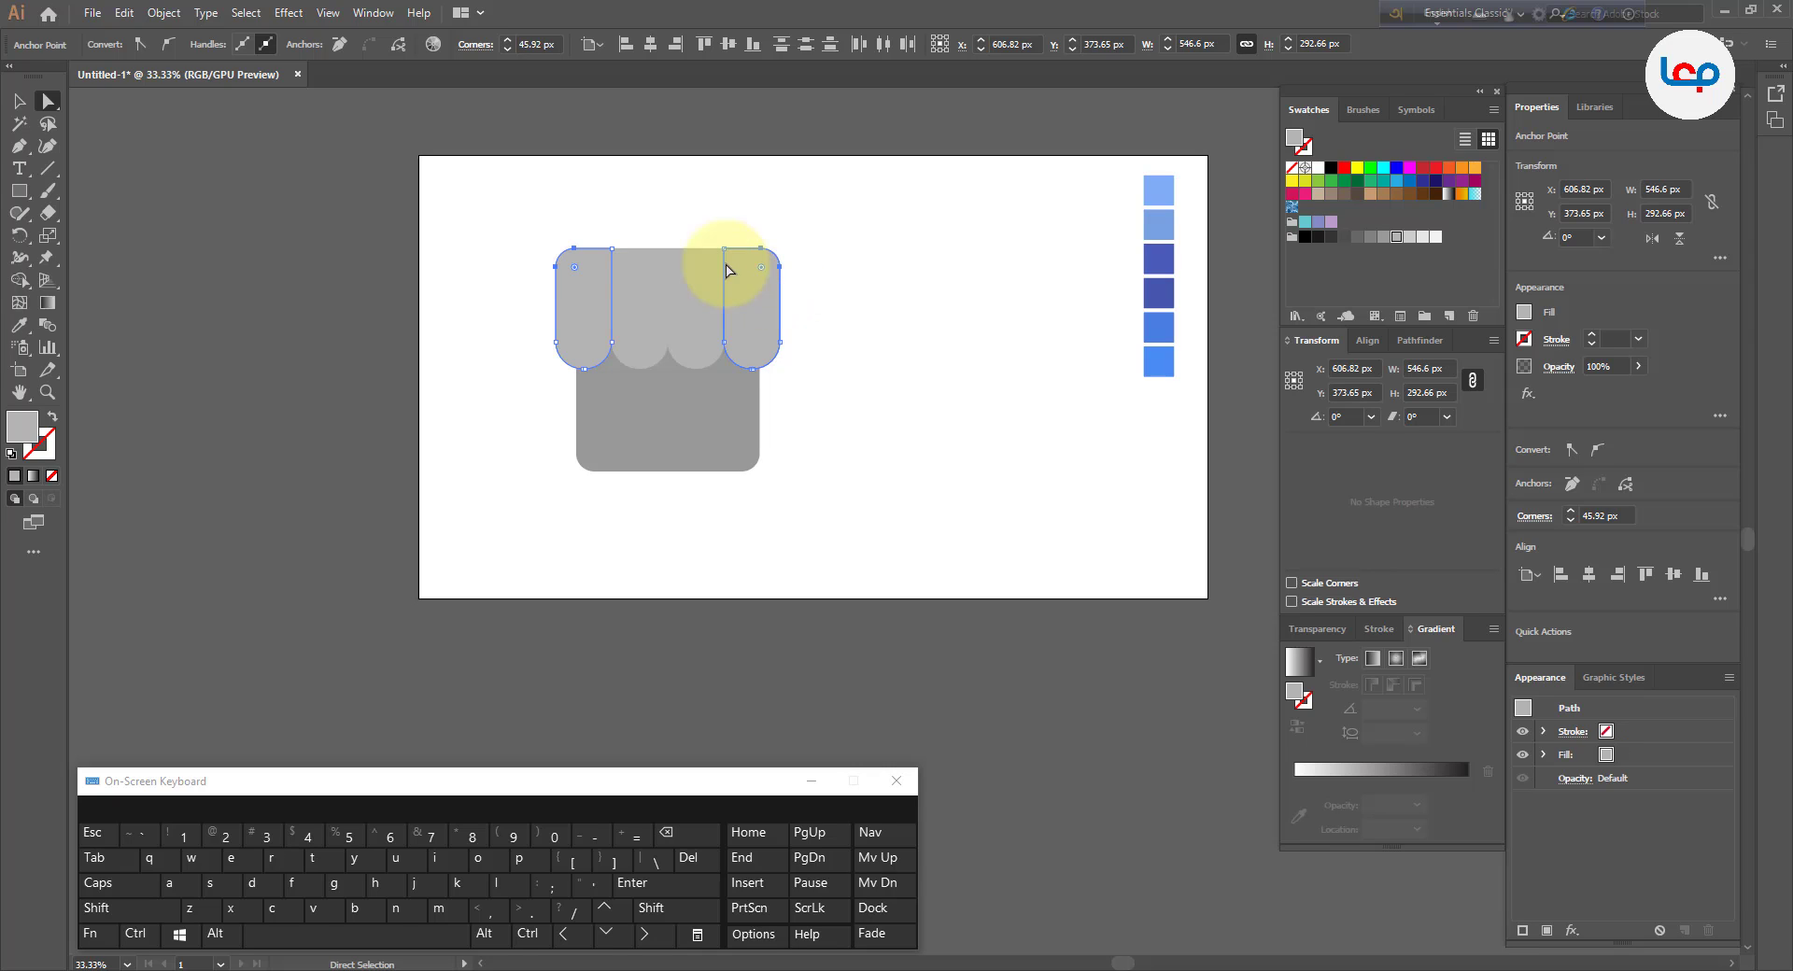
pyautogui.click(20, 101)
pyautogui.click(382, 269)
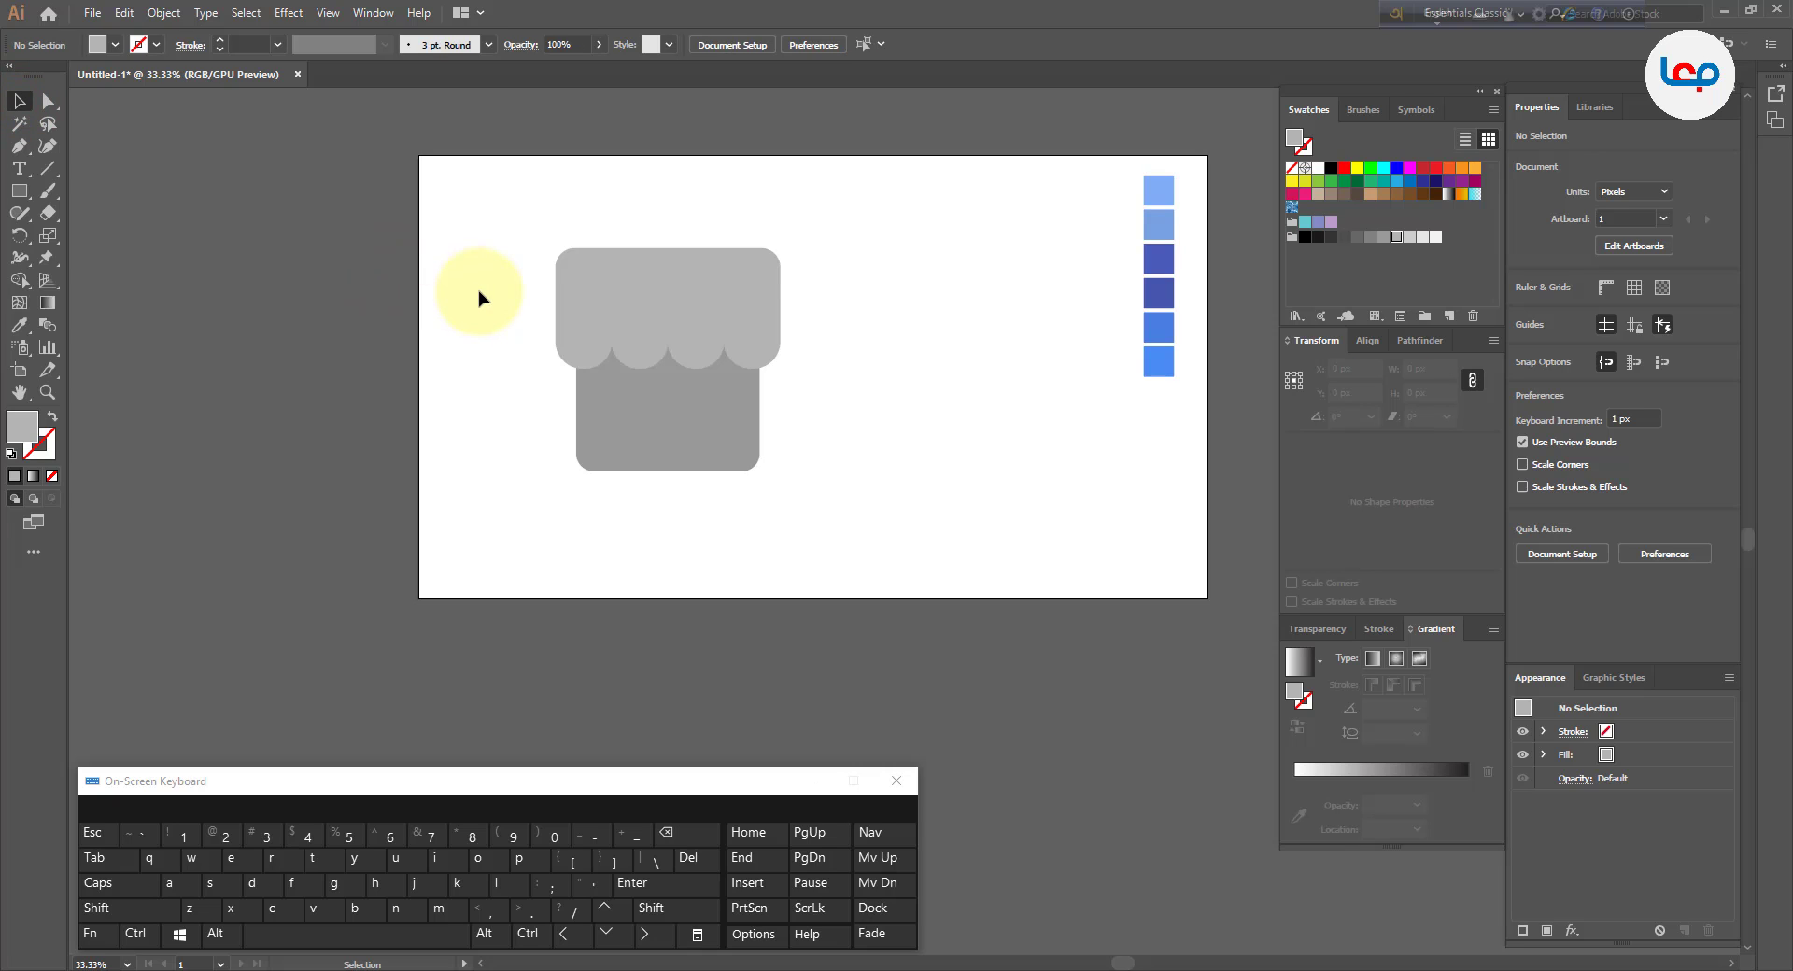
# - Draw a horizontal line about 584 px long across the awning, just above its scallops, overhanging both sides
pyautogui.click(47, 168)
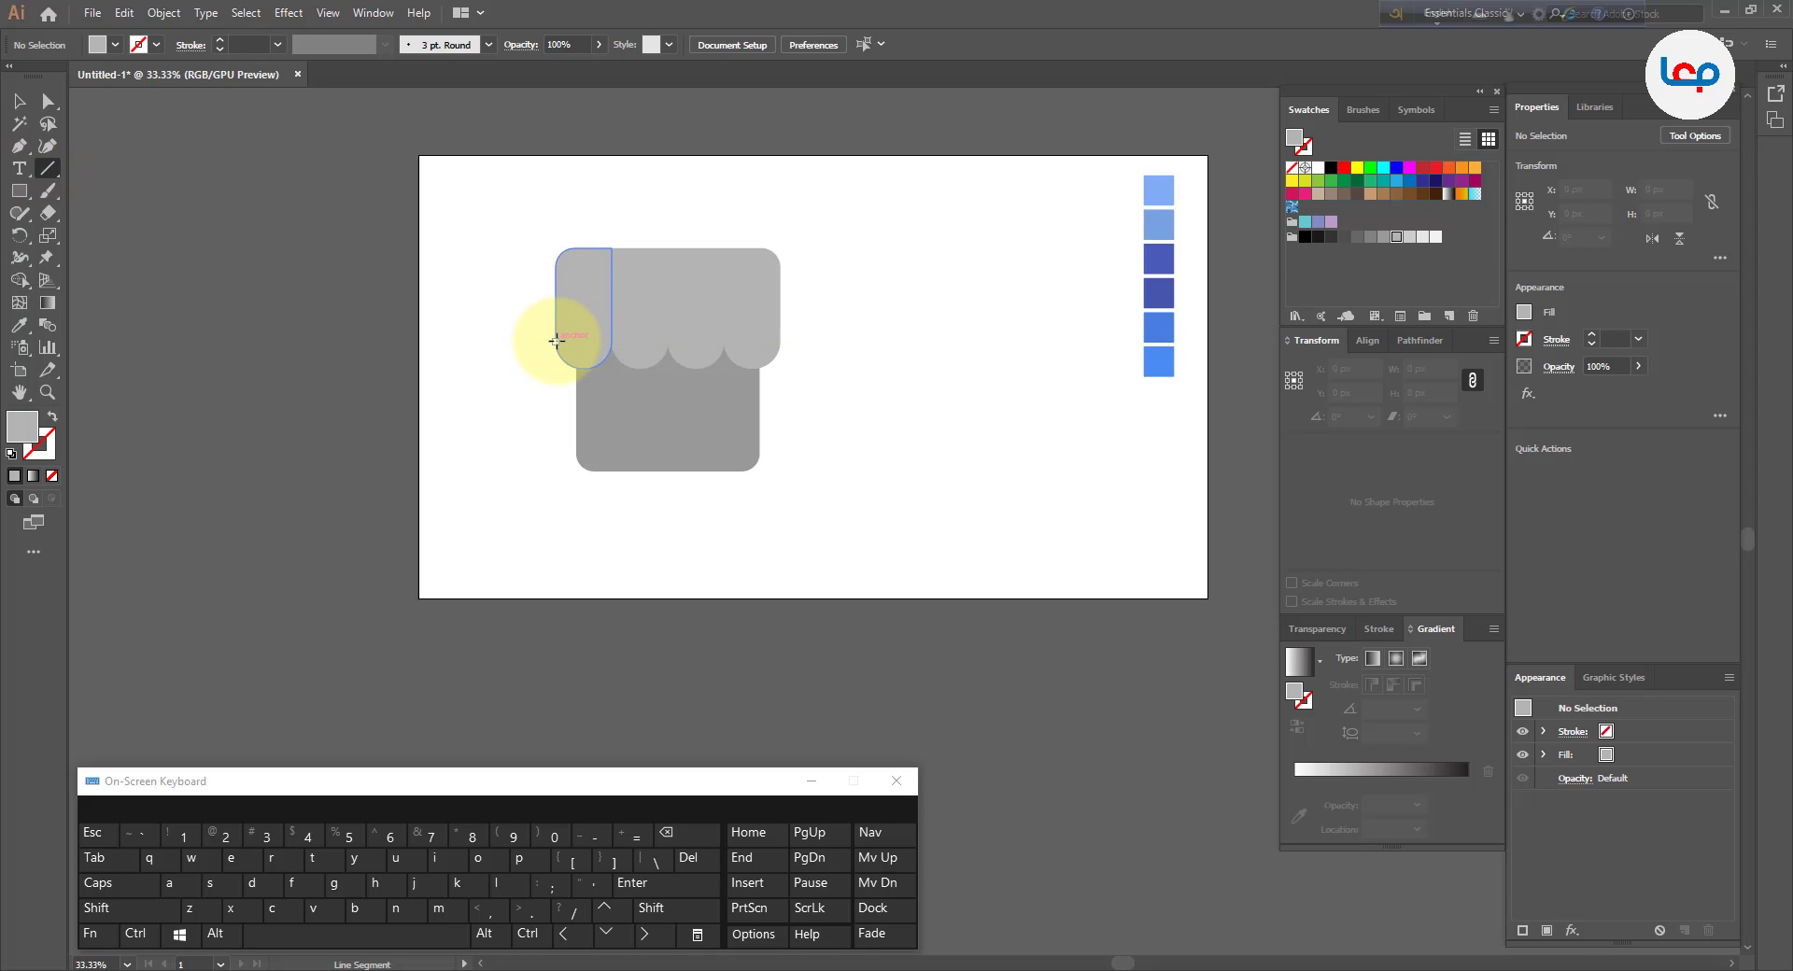
pyautogui.moveTo(556, 340); pyautogui.dragTo(796, 341)
pyautogui.click(19, 100)
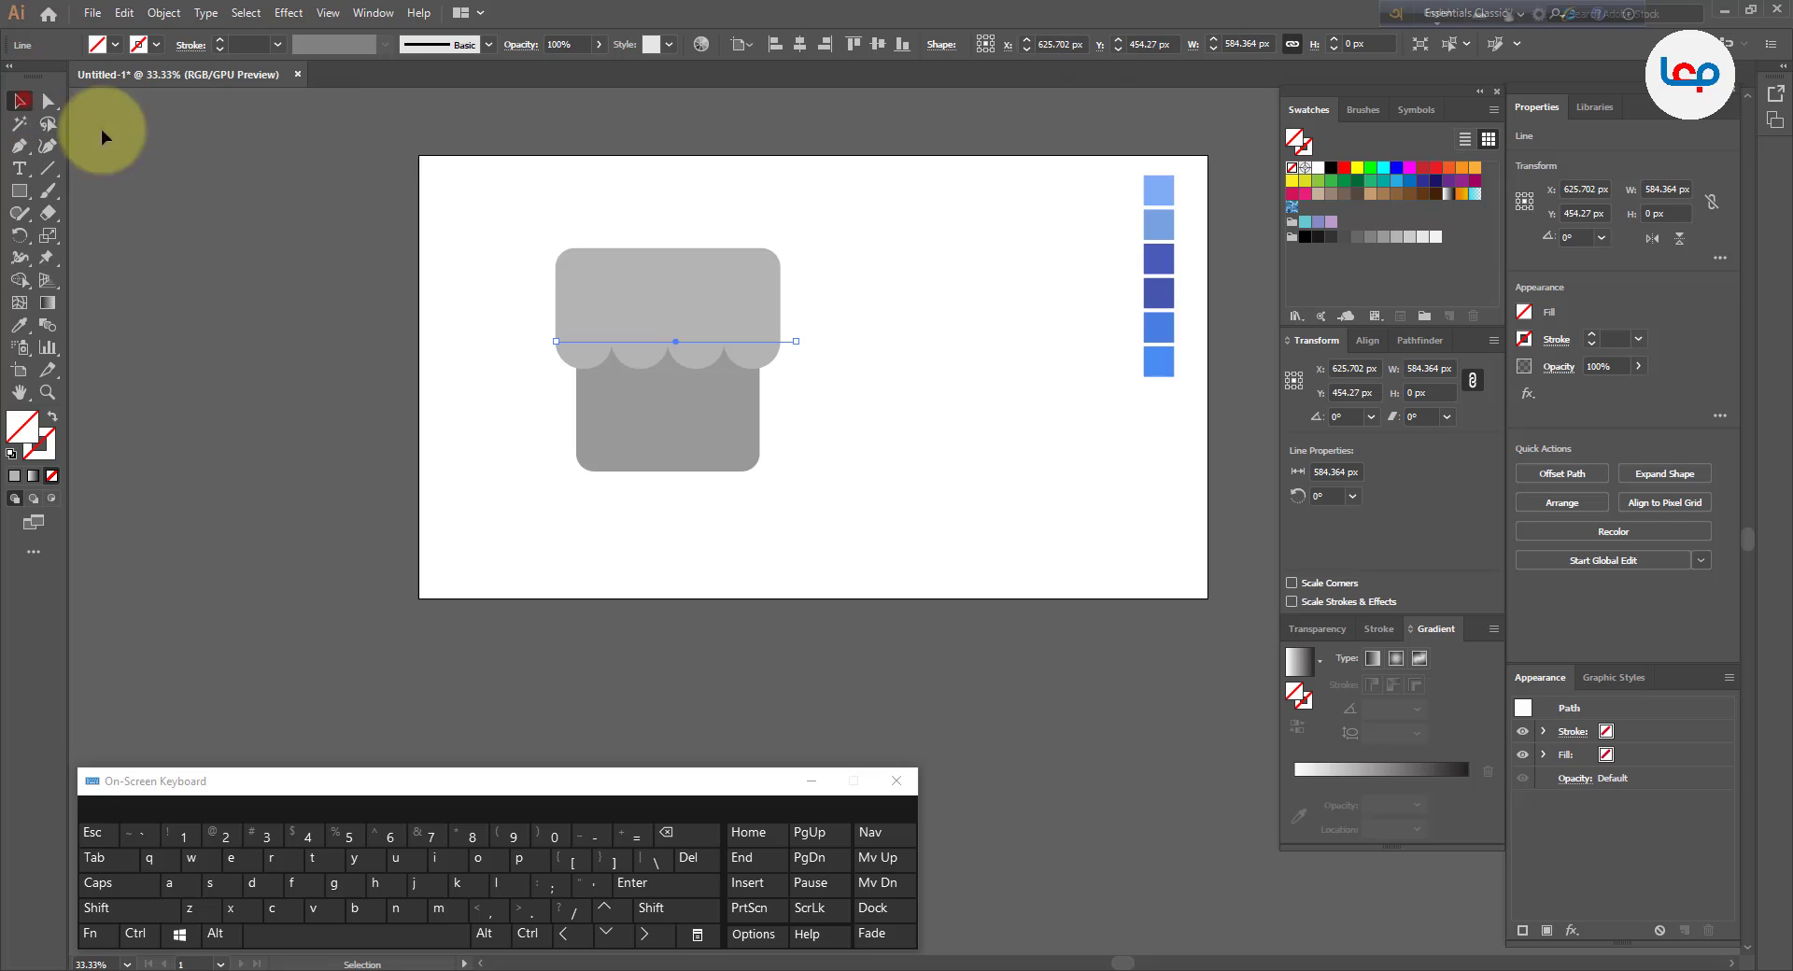
pyautogui.keyDown('alt'); pyautogui.scroll(1, 737, 336); pyautogui.keyUp('alt')
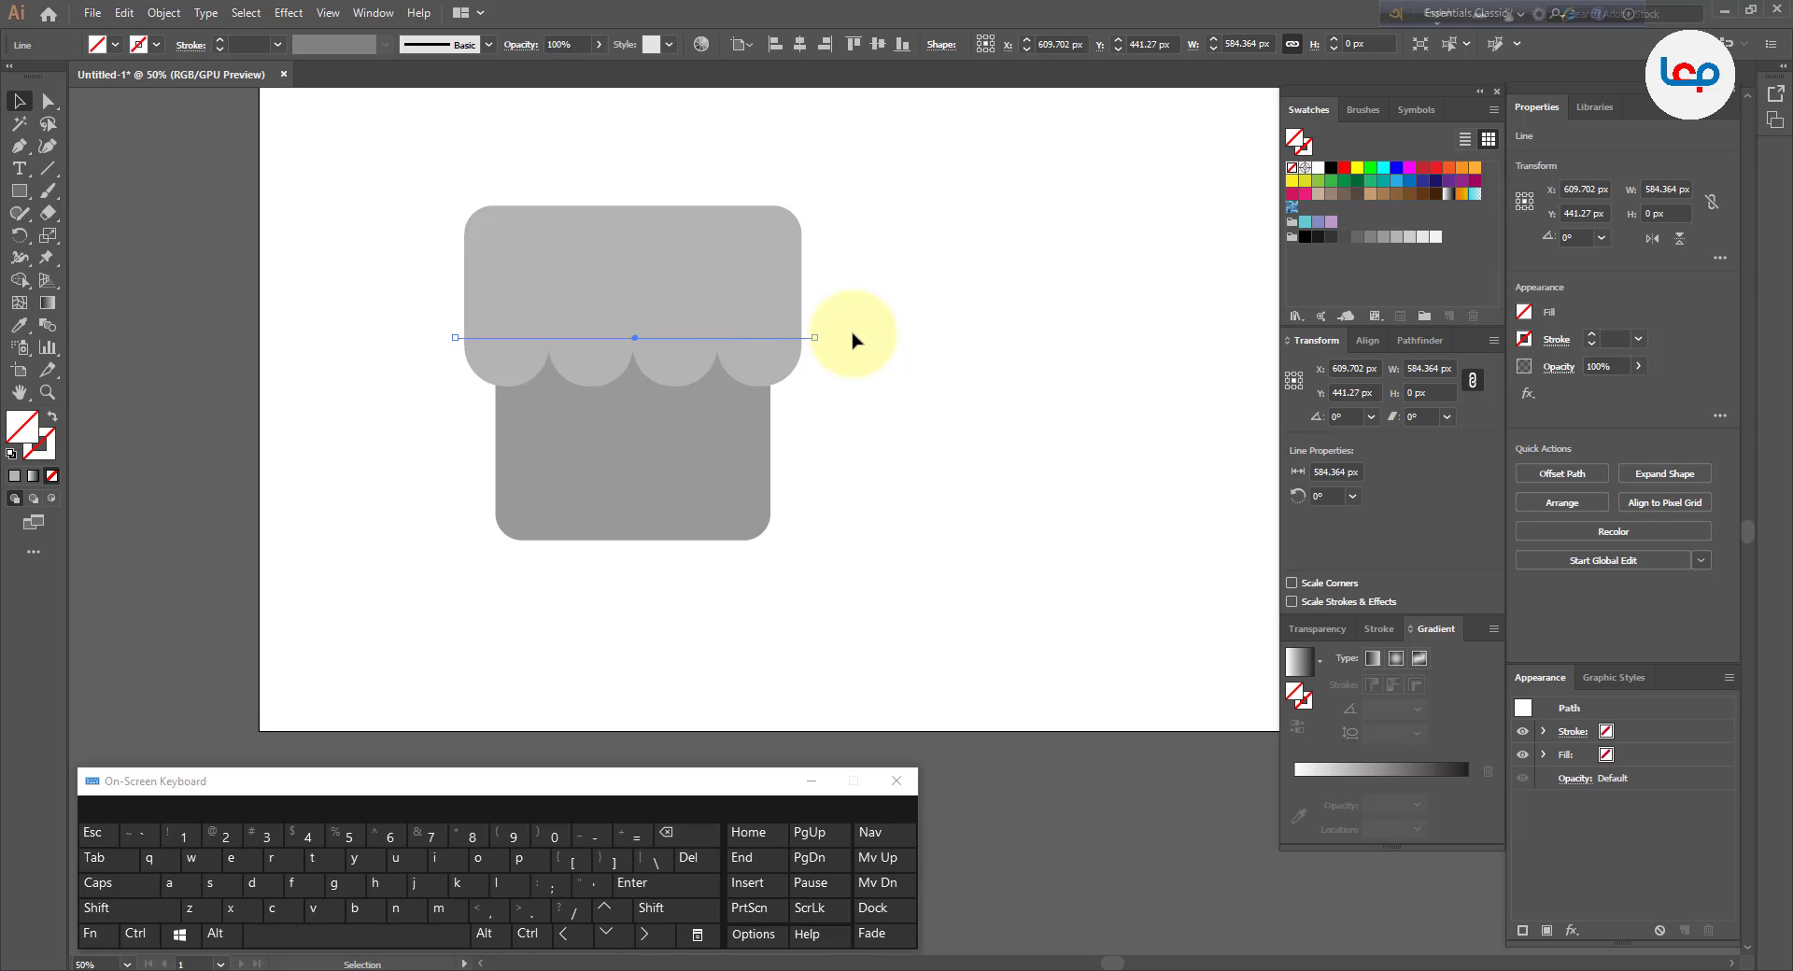
# - Trim the line's ends that overhang both sides of the awning with Shape Builder
pyautogui.keyDown('shift'); pyautogui.click(757, 302); pyautogui.keyUp('shift')
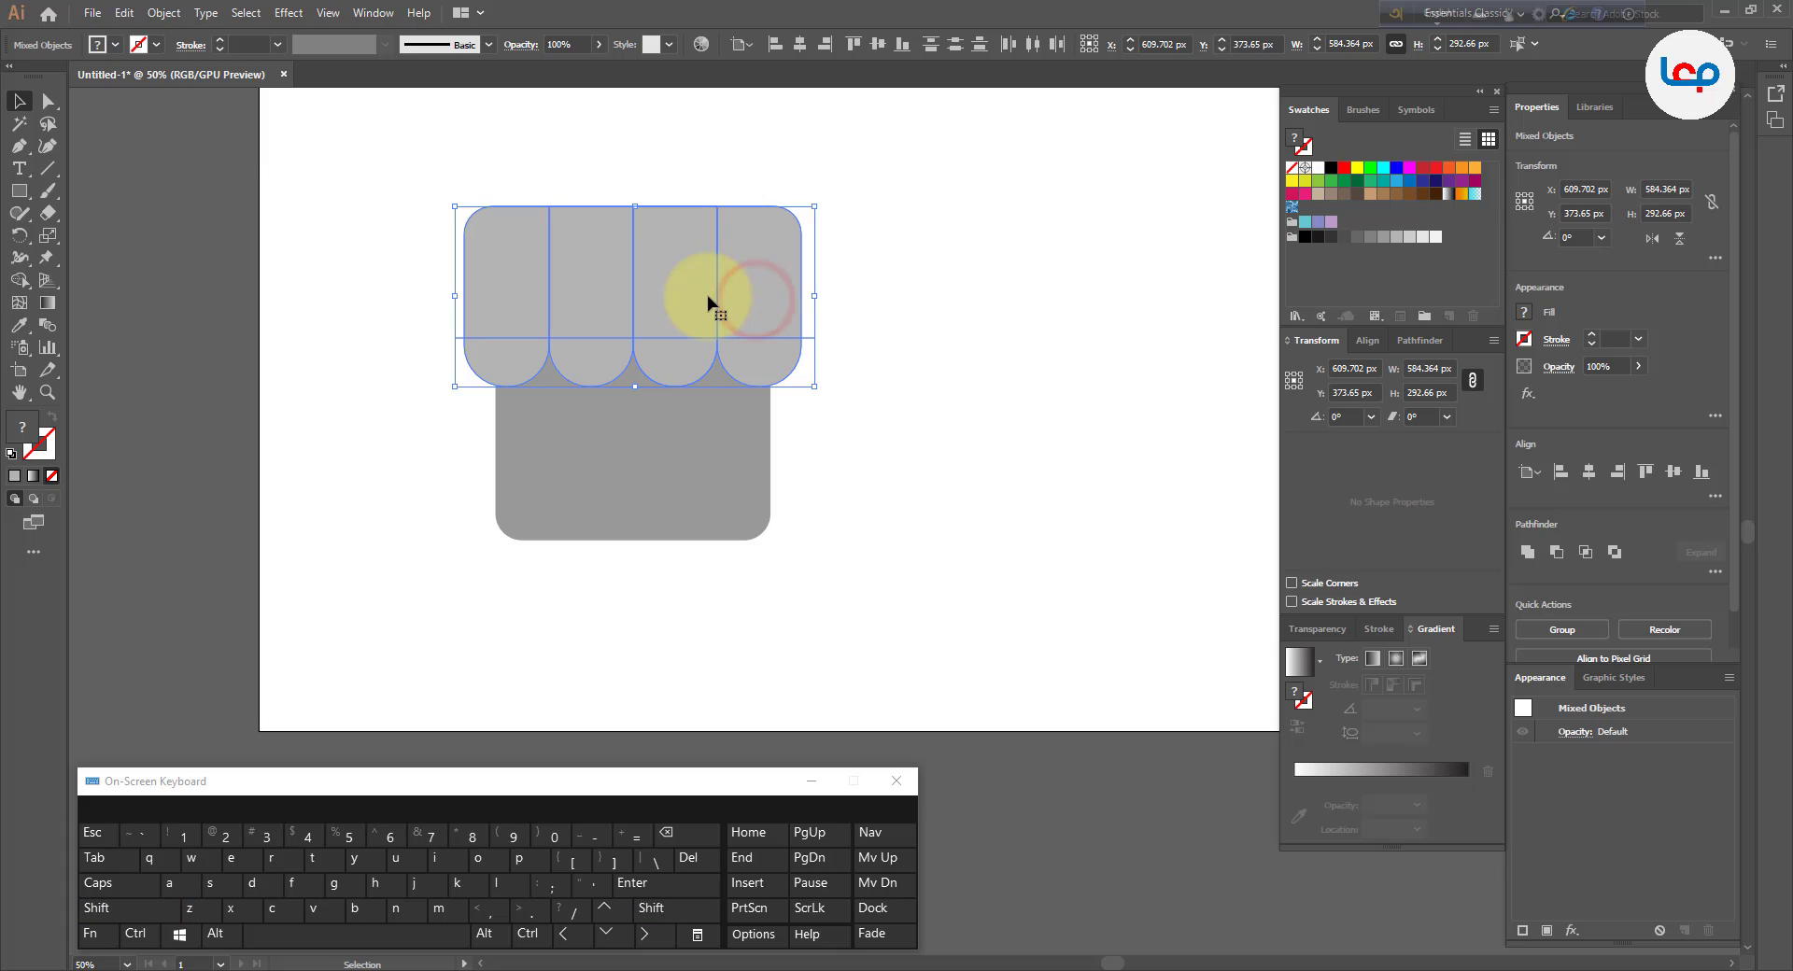
pyautogui.click(19, 280)
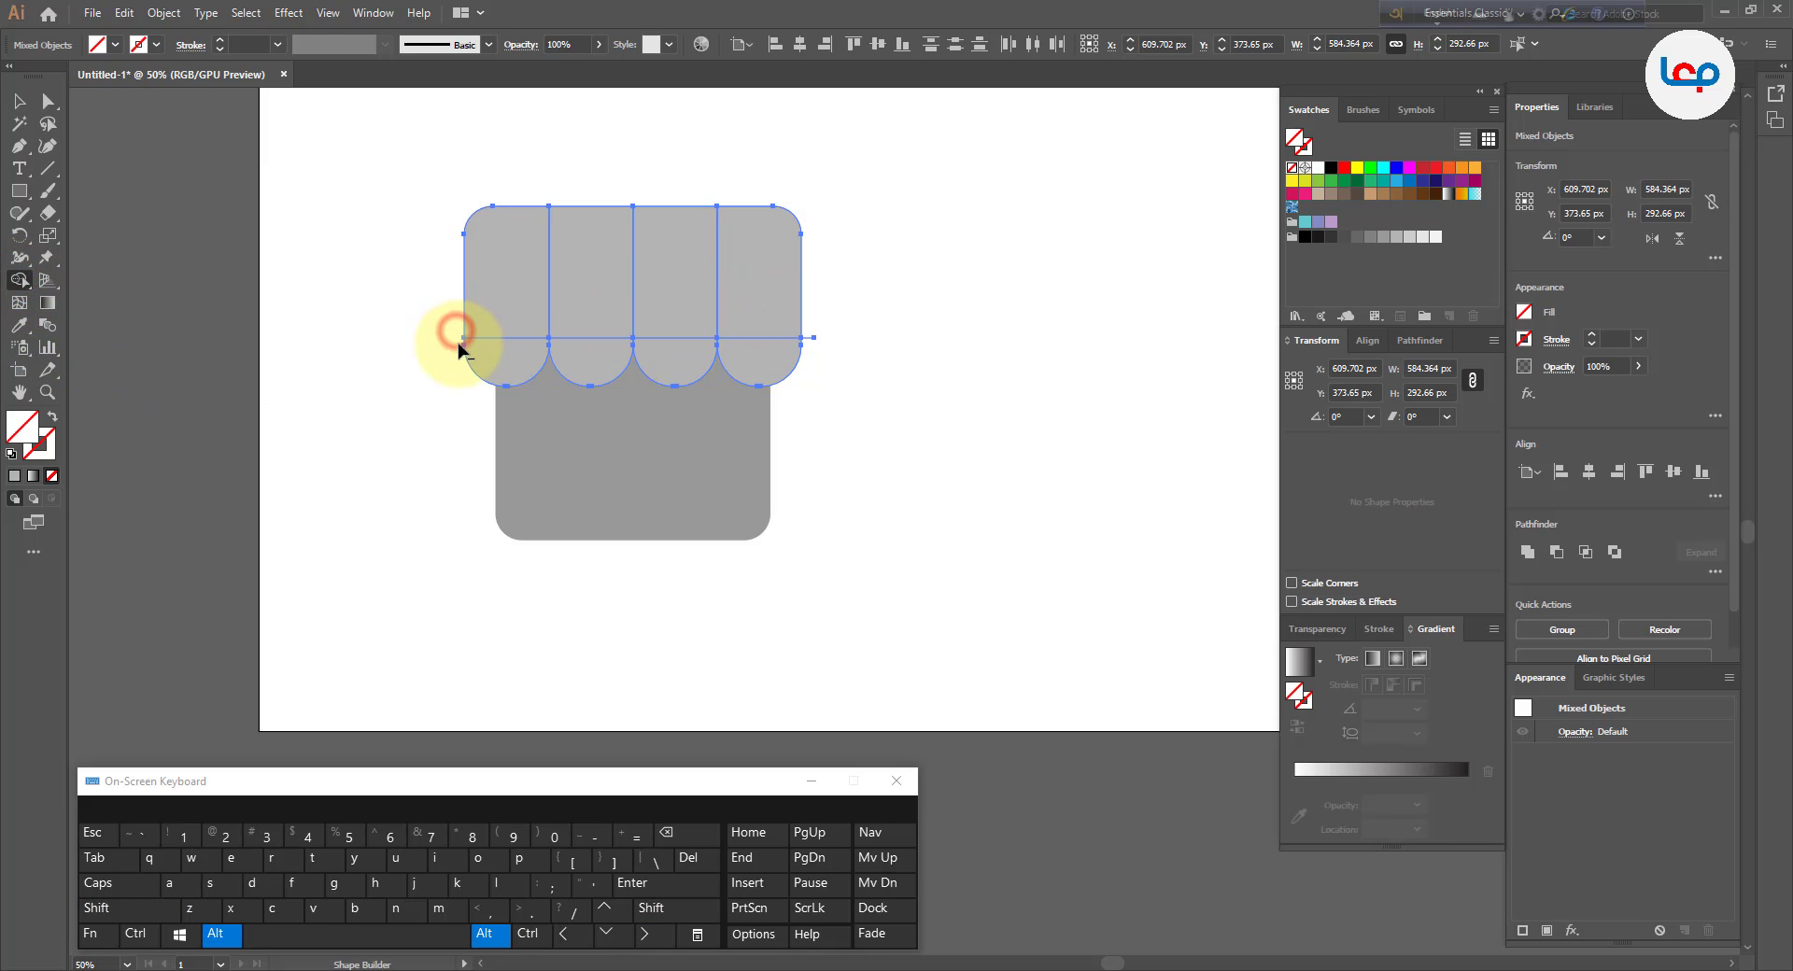
pyautogui.moveTo(458, 346); pyautogui.dragTo(768, 338)
pyautogui.keyDown('alt'); pyautogui.click(808, 341); pyautogui.keyUp('alt')
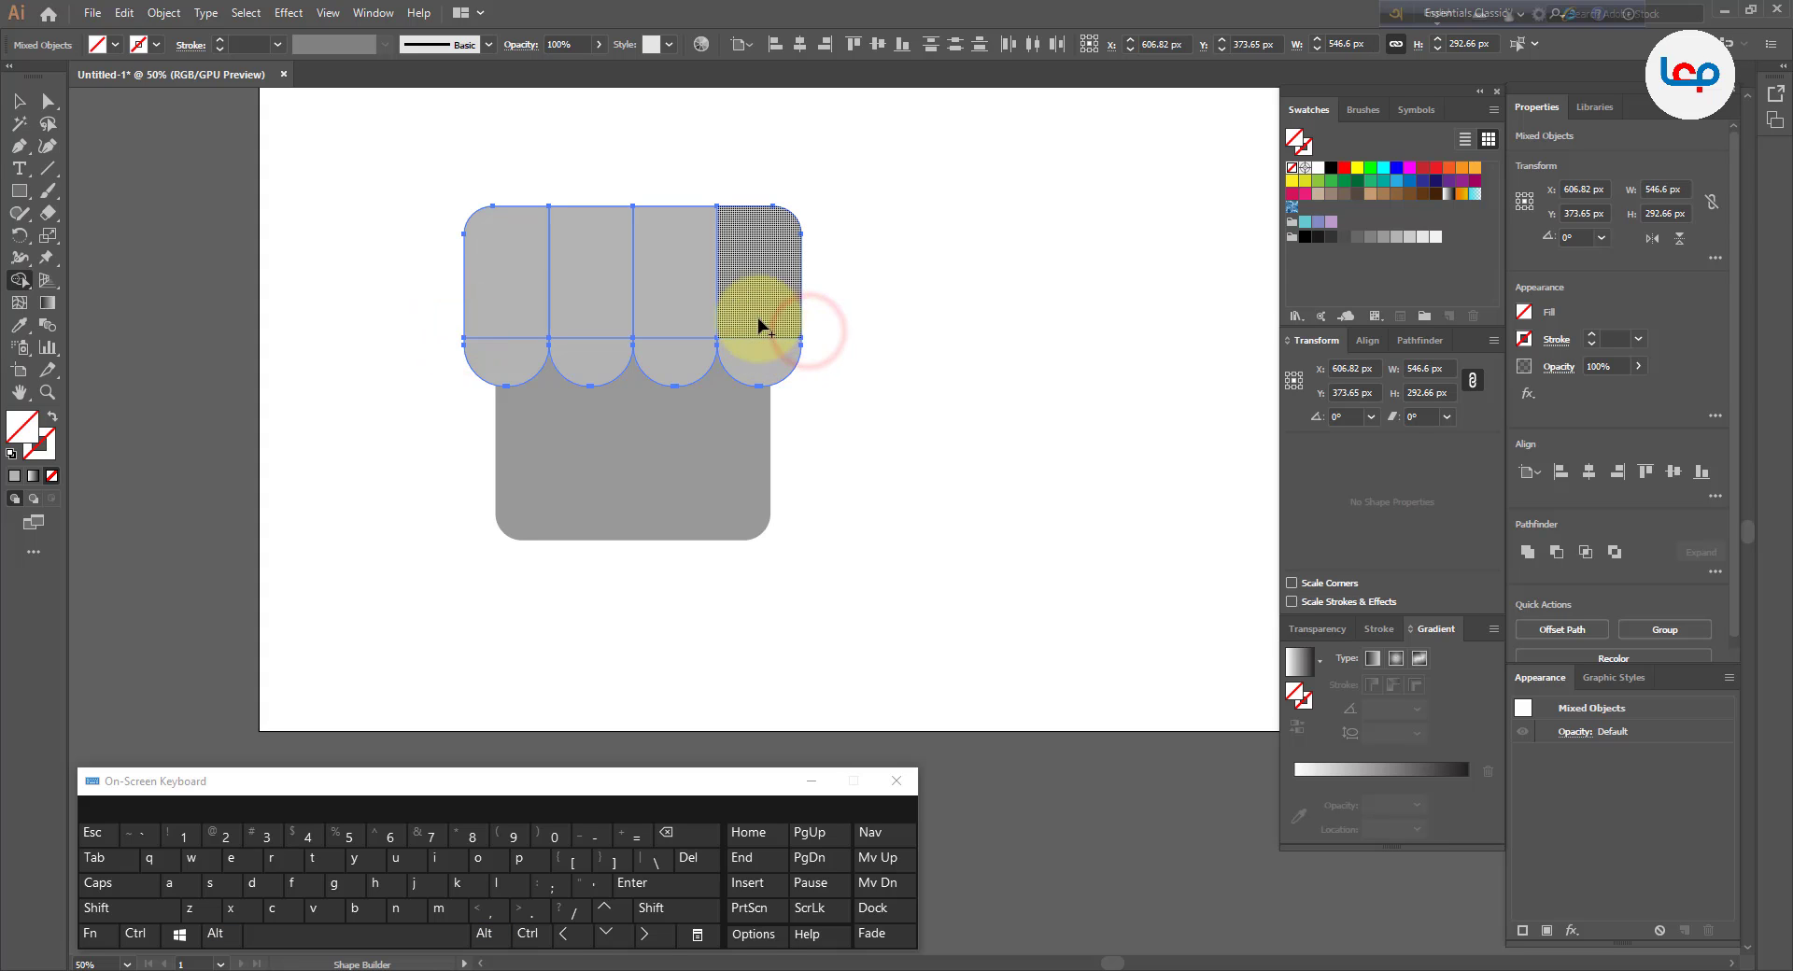
# - Split the awning along the line into separate upper panels and four scallops with Shape Builder
pyautogui.moveTo(741, 301); pyautogui.dragTo(508, 282)
pyautogui.click(509, 357)
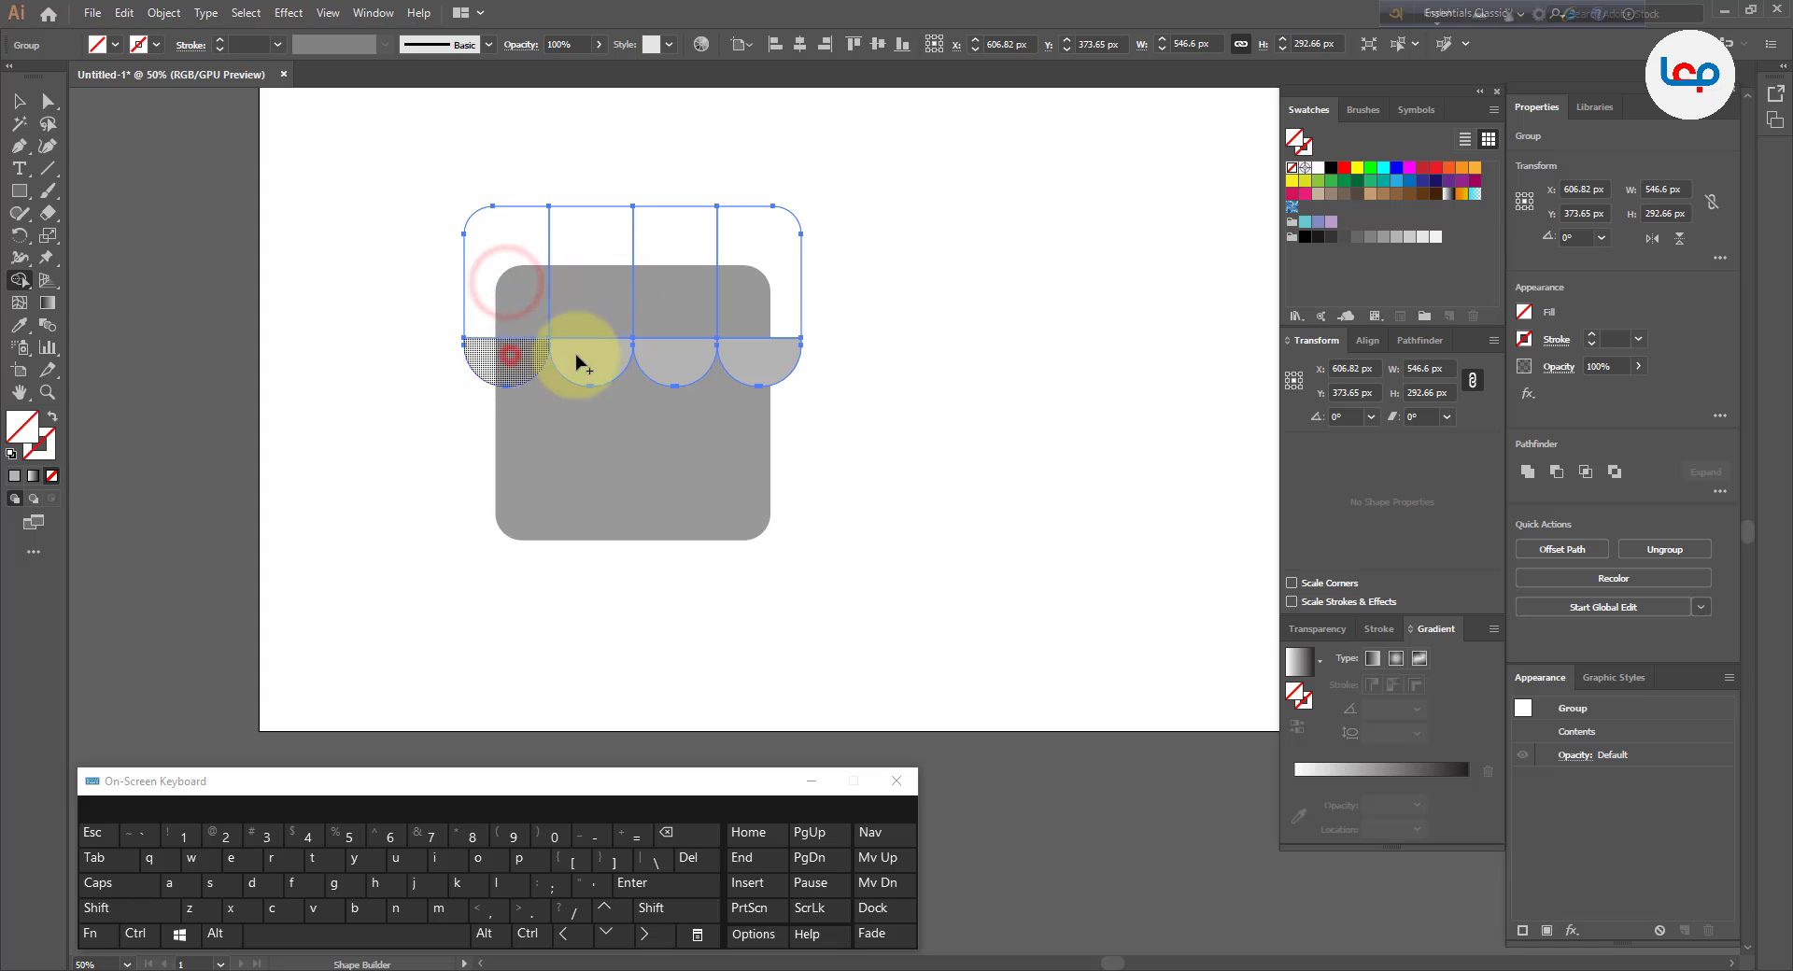
pyautogui.click(604, 357)
pyautogui.click(671, 356)
pyautogui.click(776, 356)
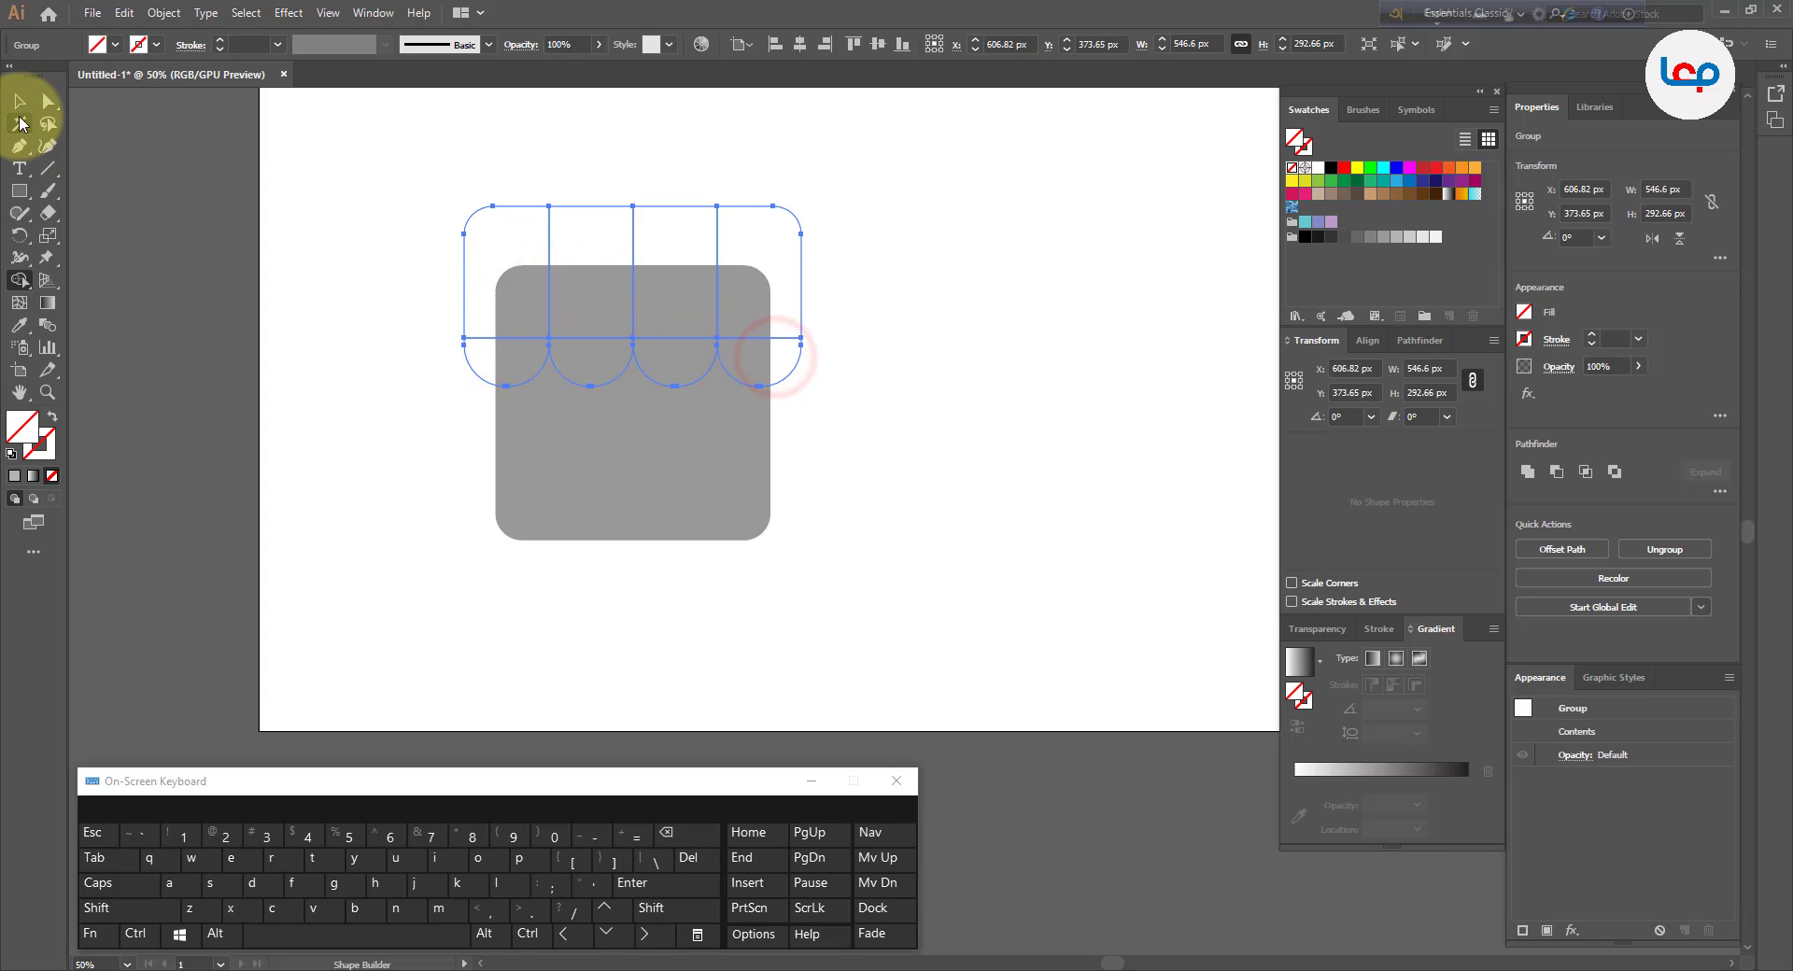
pyautogui.click(20, 100)
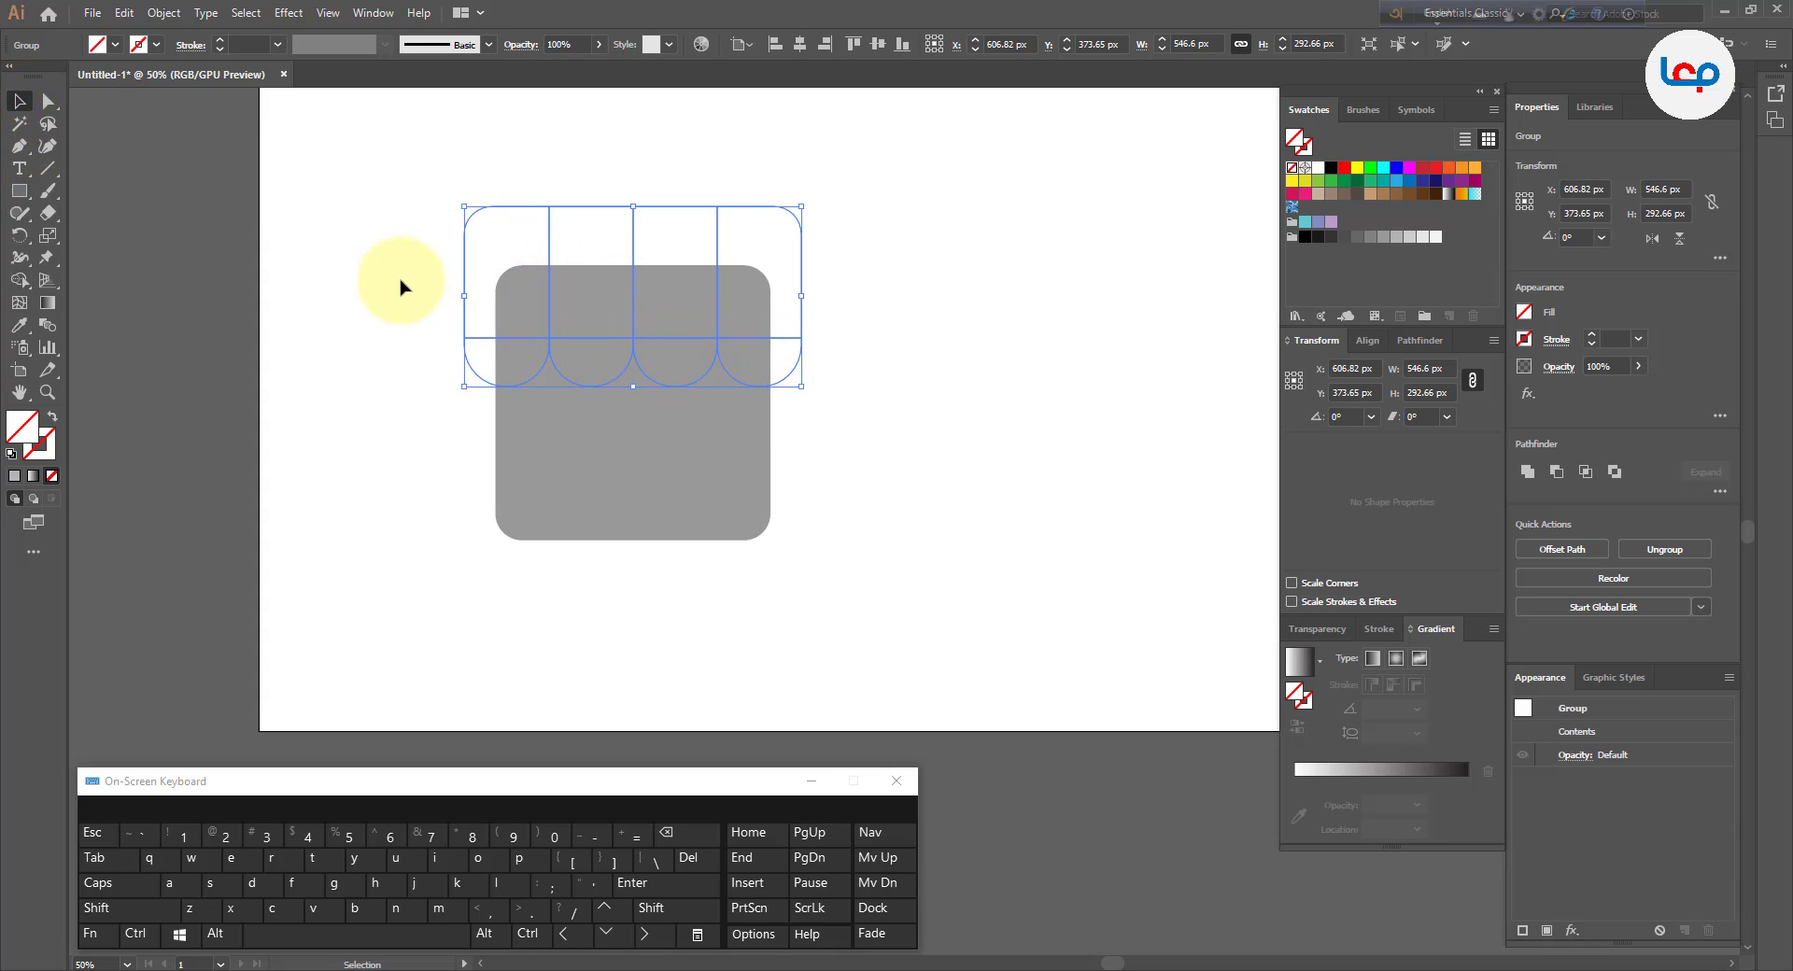
# - Fill all the awning's upper panels and scallops with a light grey swatch
pyautogui.scroll(-1, 404, 283)
pyautogui.scroll(1, 581, 204)
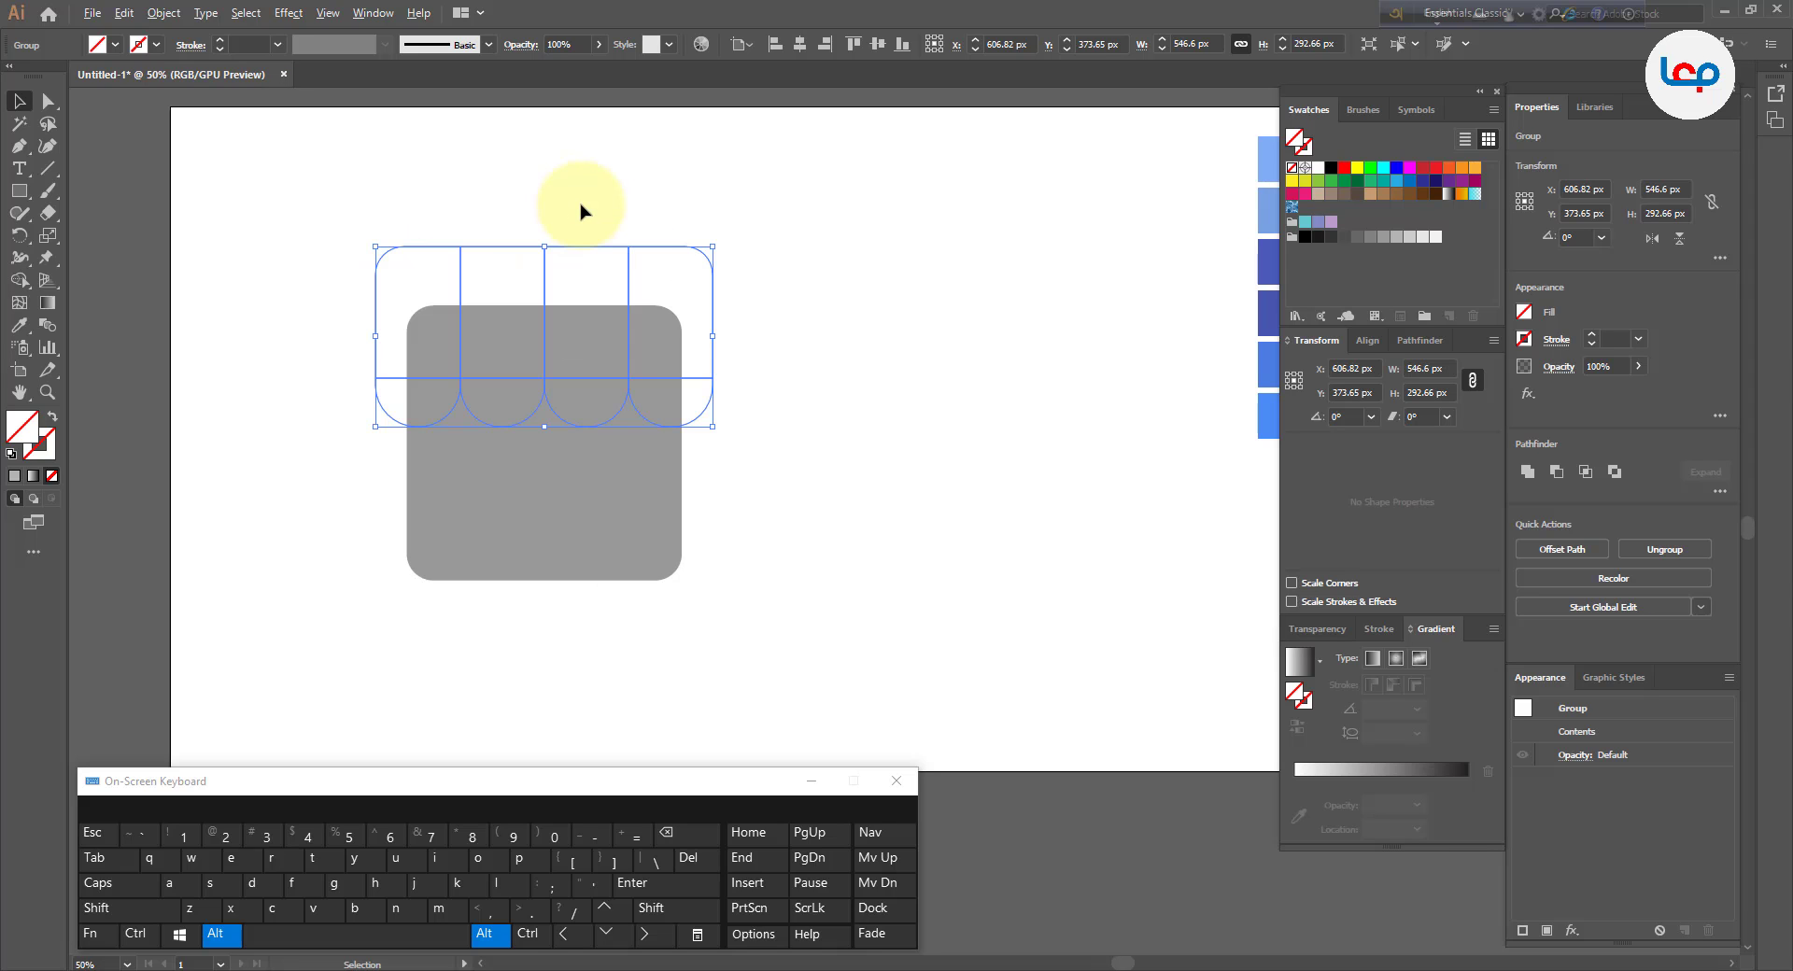
pyautogui.click(580, 206)
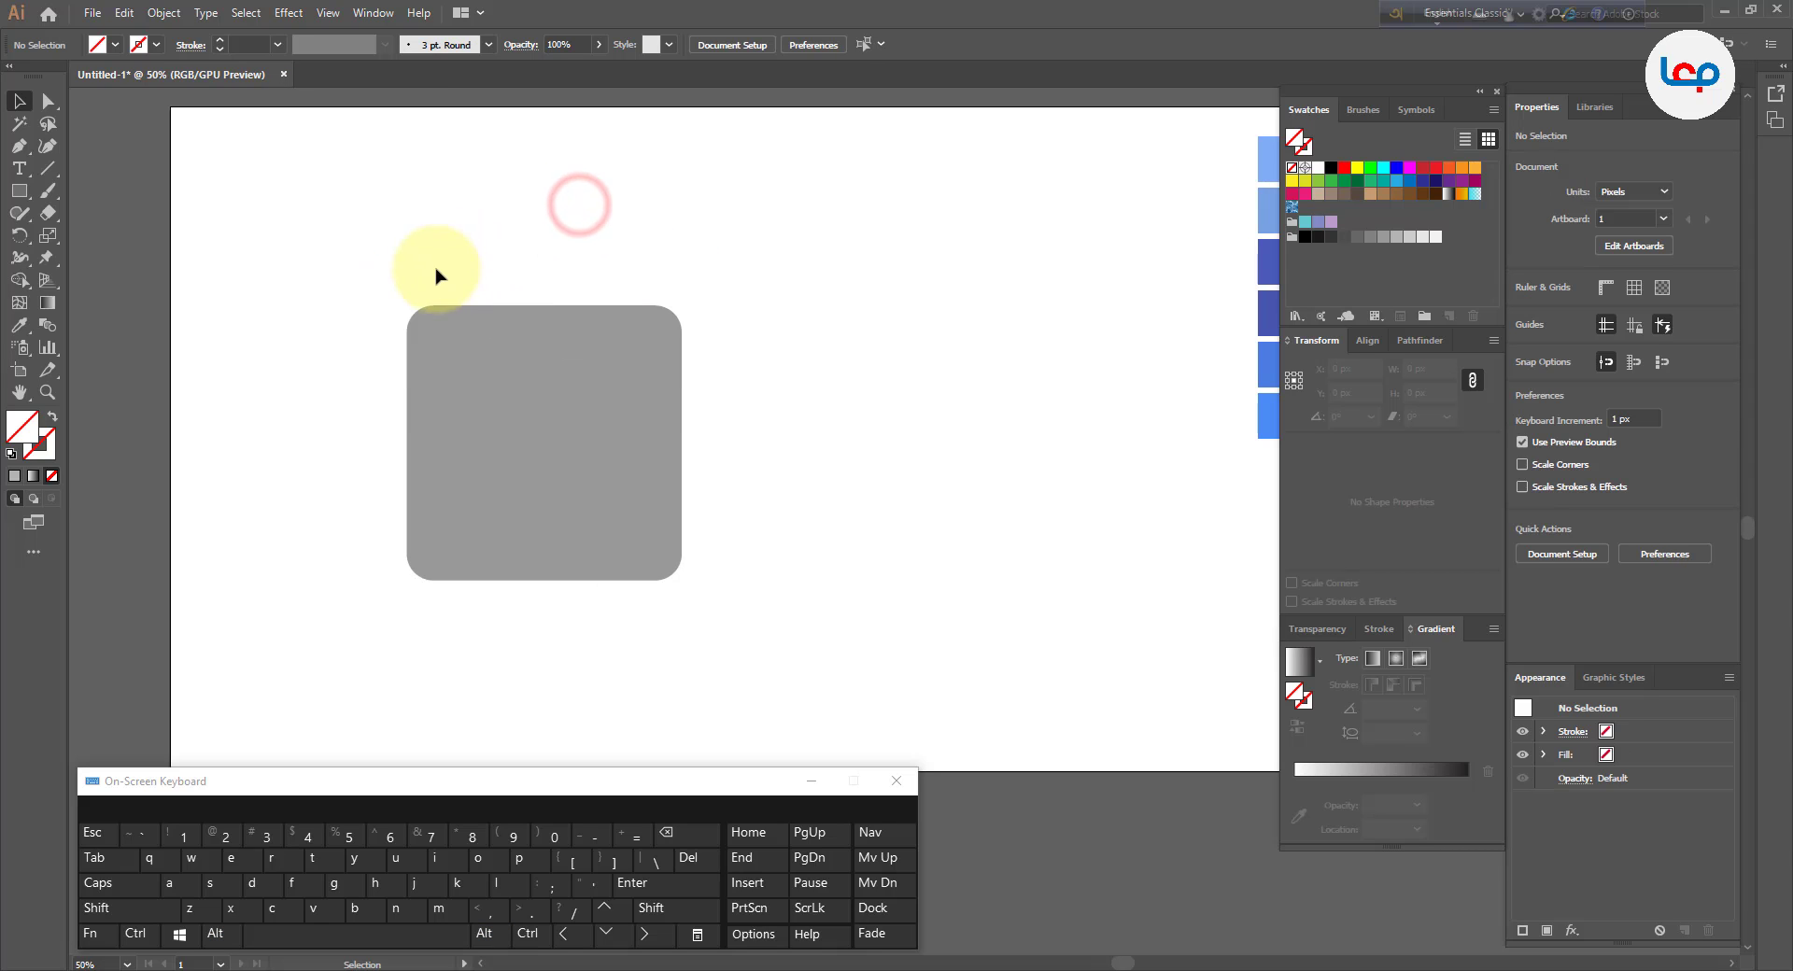
pyautogui.moveTo(354, 232); pyautogui.dragTo(785, 276)
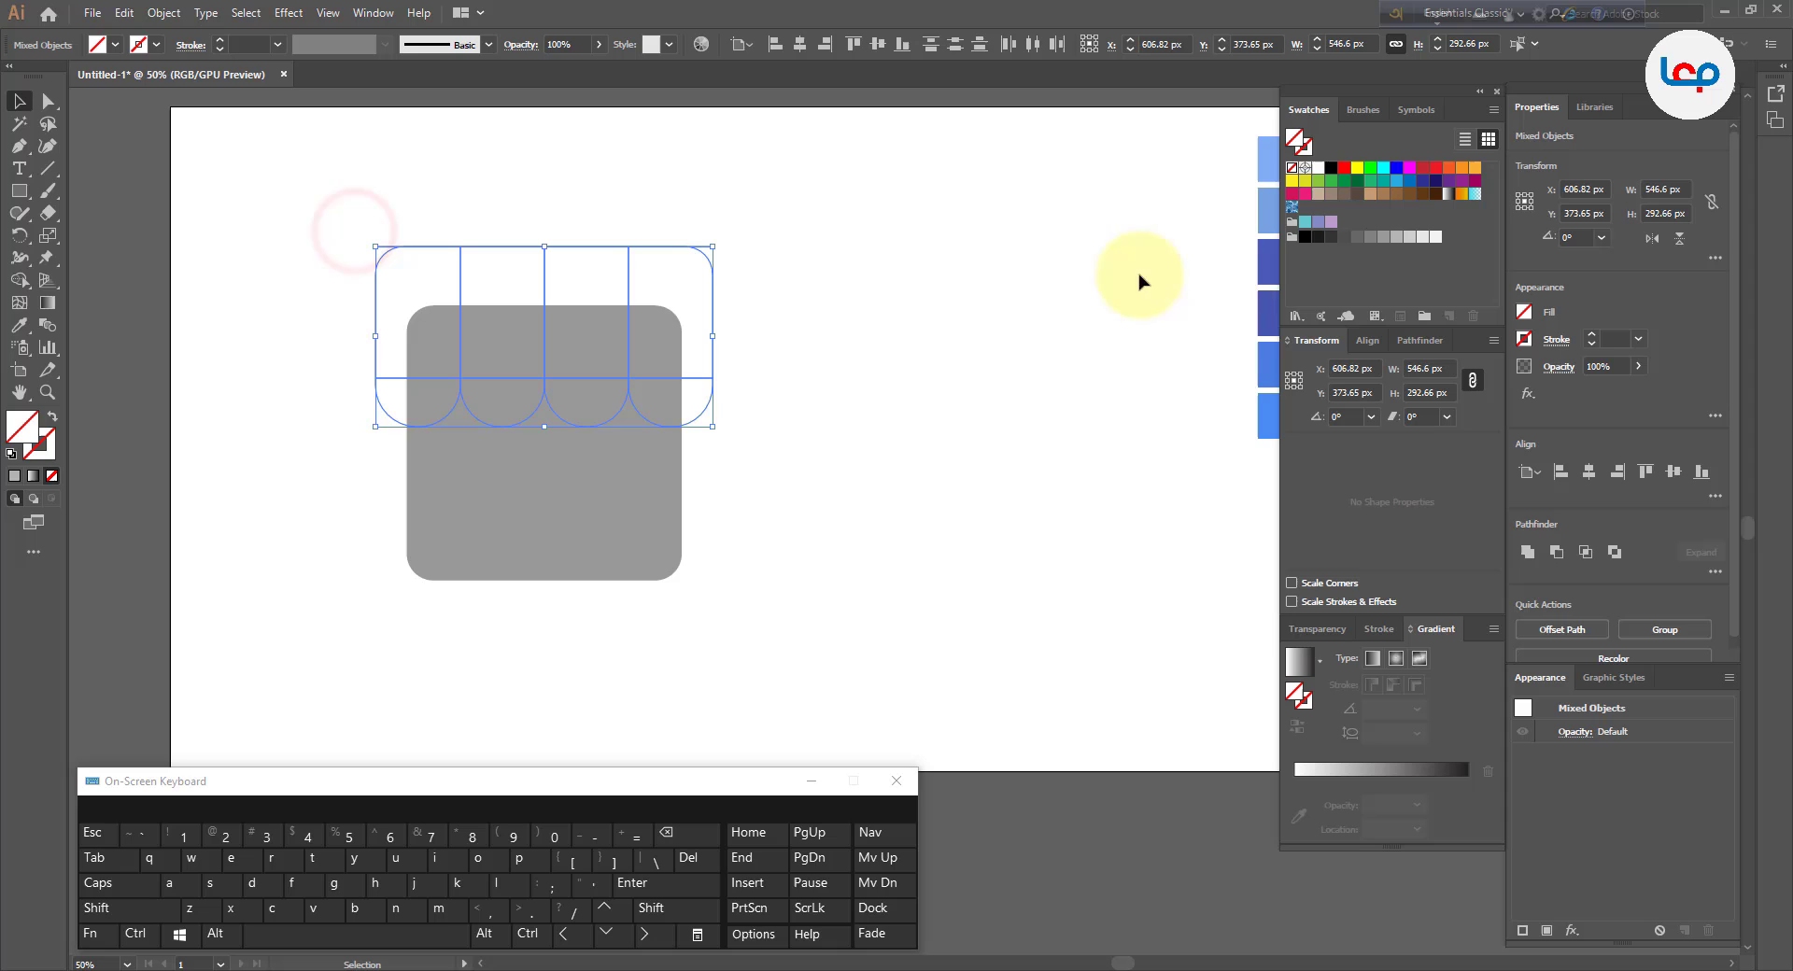
pyautogui.click(1383, 239)
pyautogui.click(949, 312)
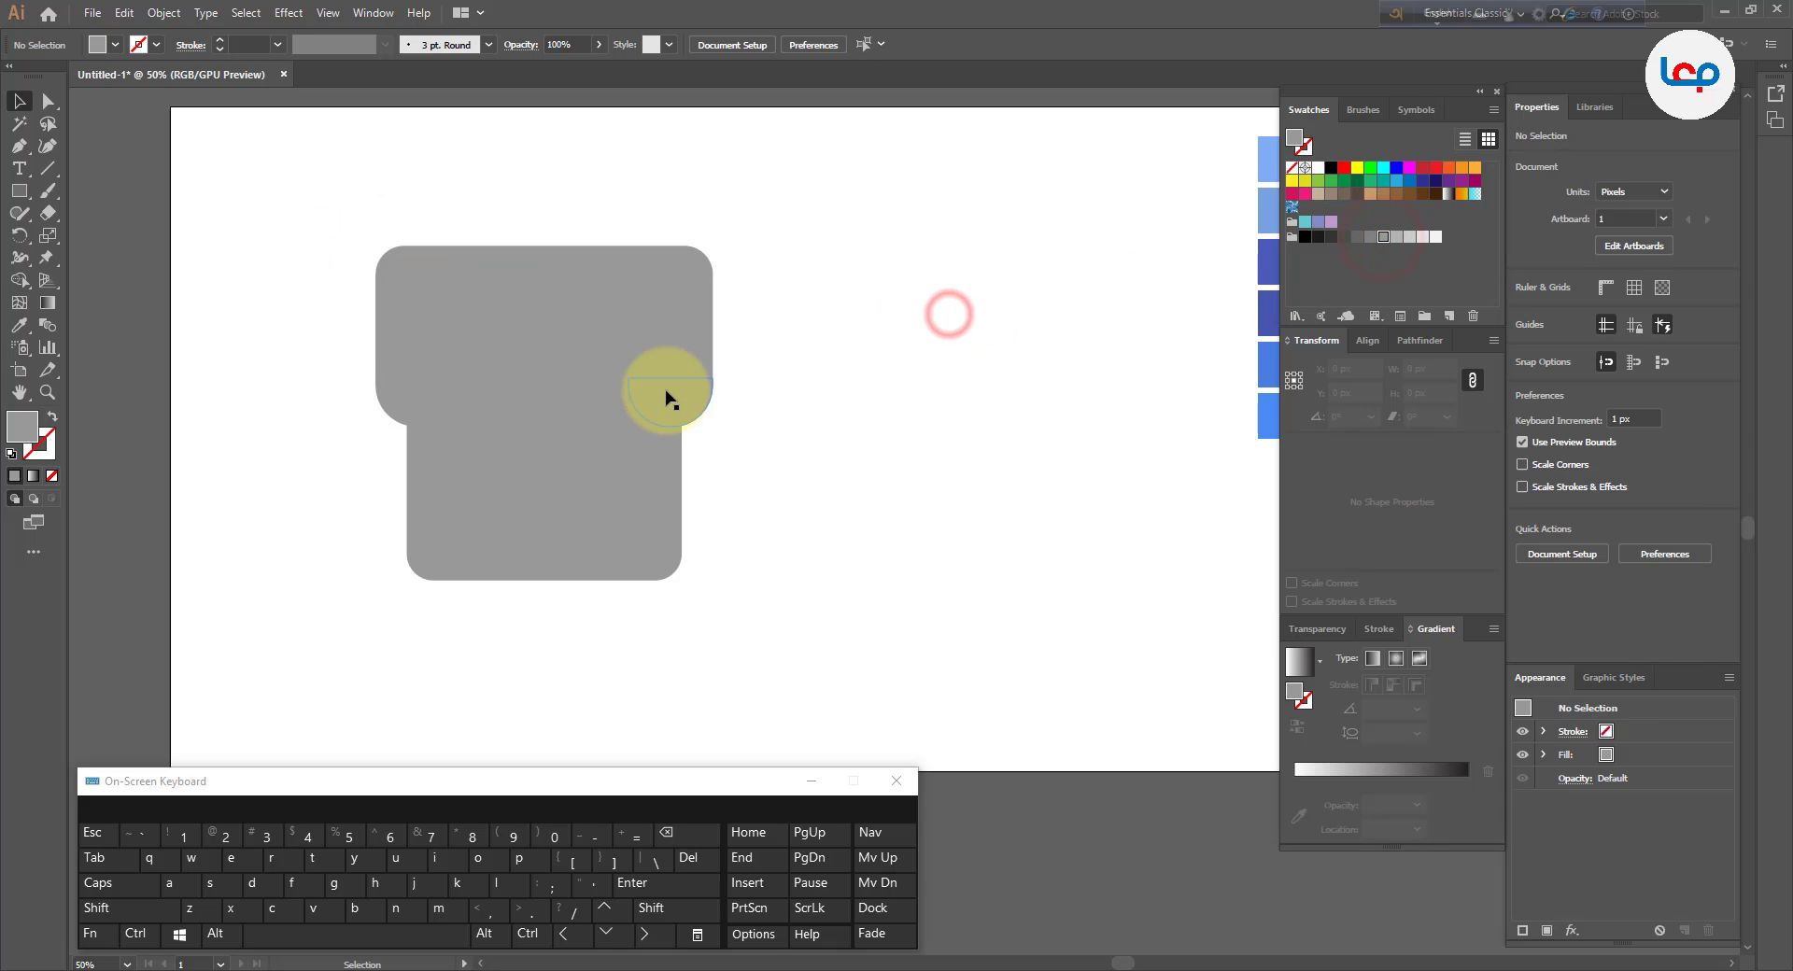
pyautogui.click(665, 390)
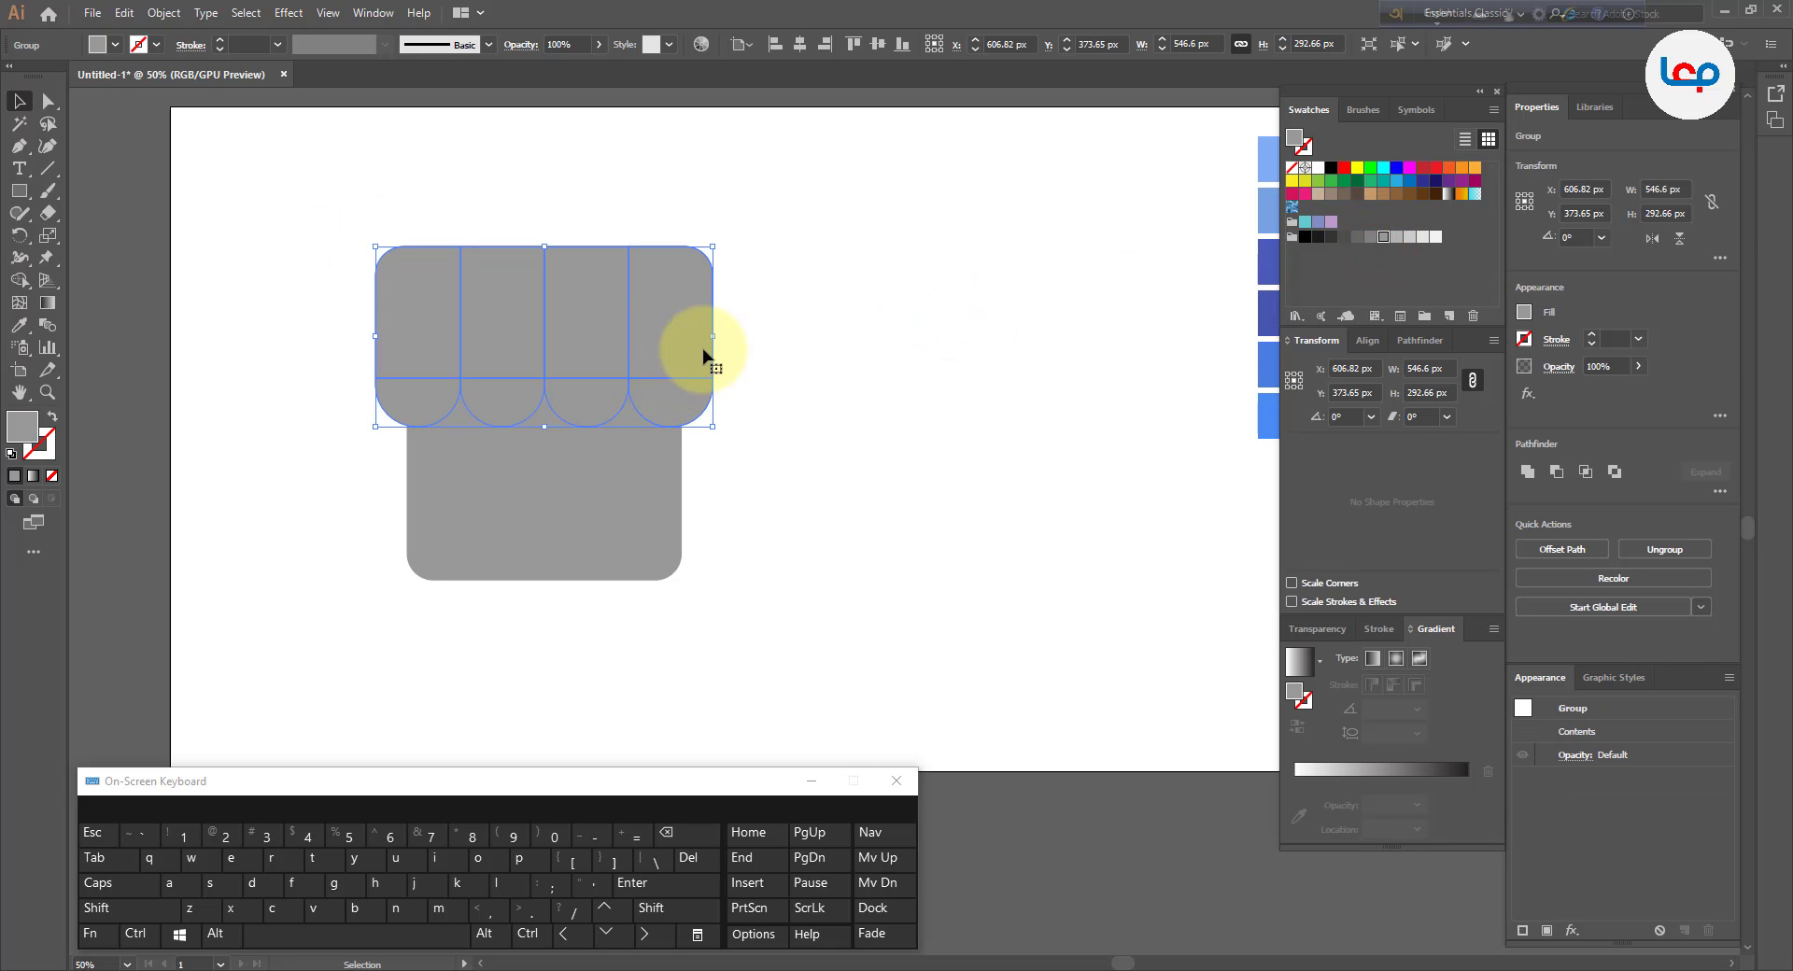
pyautogui.click(1412, 239)
pyautogui.click(942, 303)
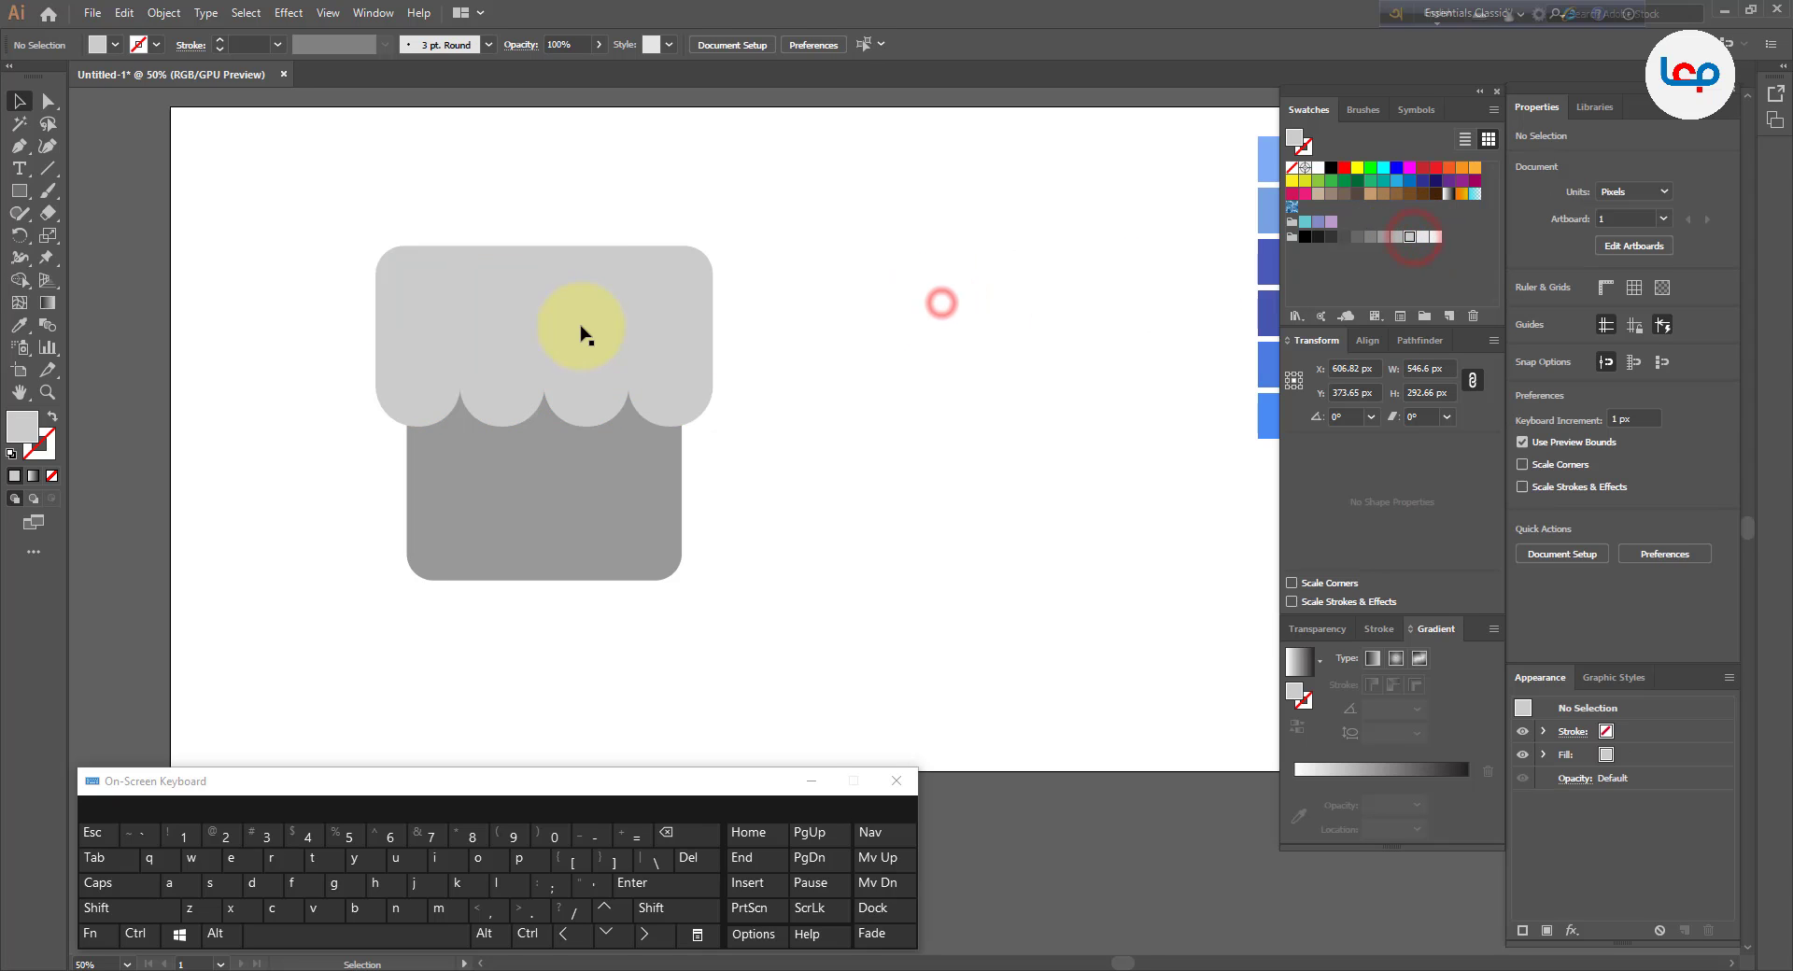
# - Draw a diagonal line about 336 px long from the body's left edge under the awning to the midpoint of its bottom edge
pyautogui.scroll(-2, 577, 313)
pyautogui.click(685, 404)
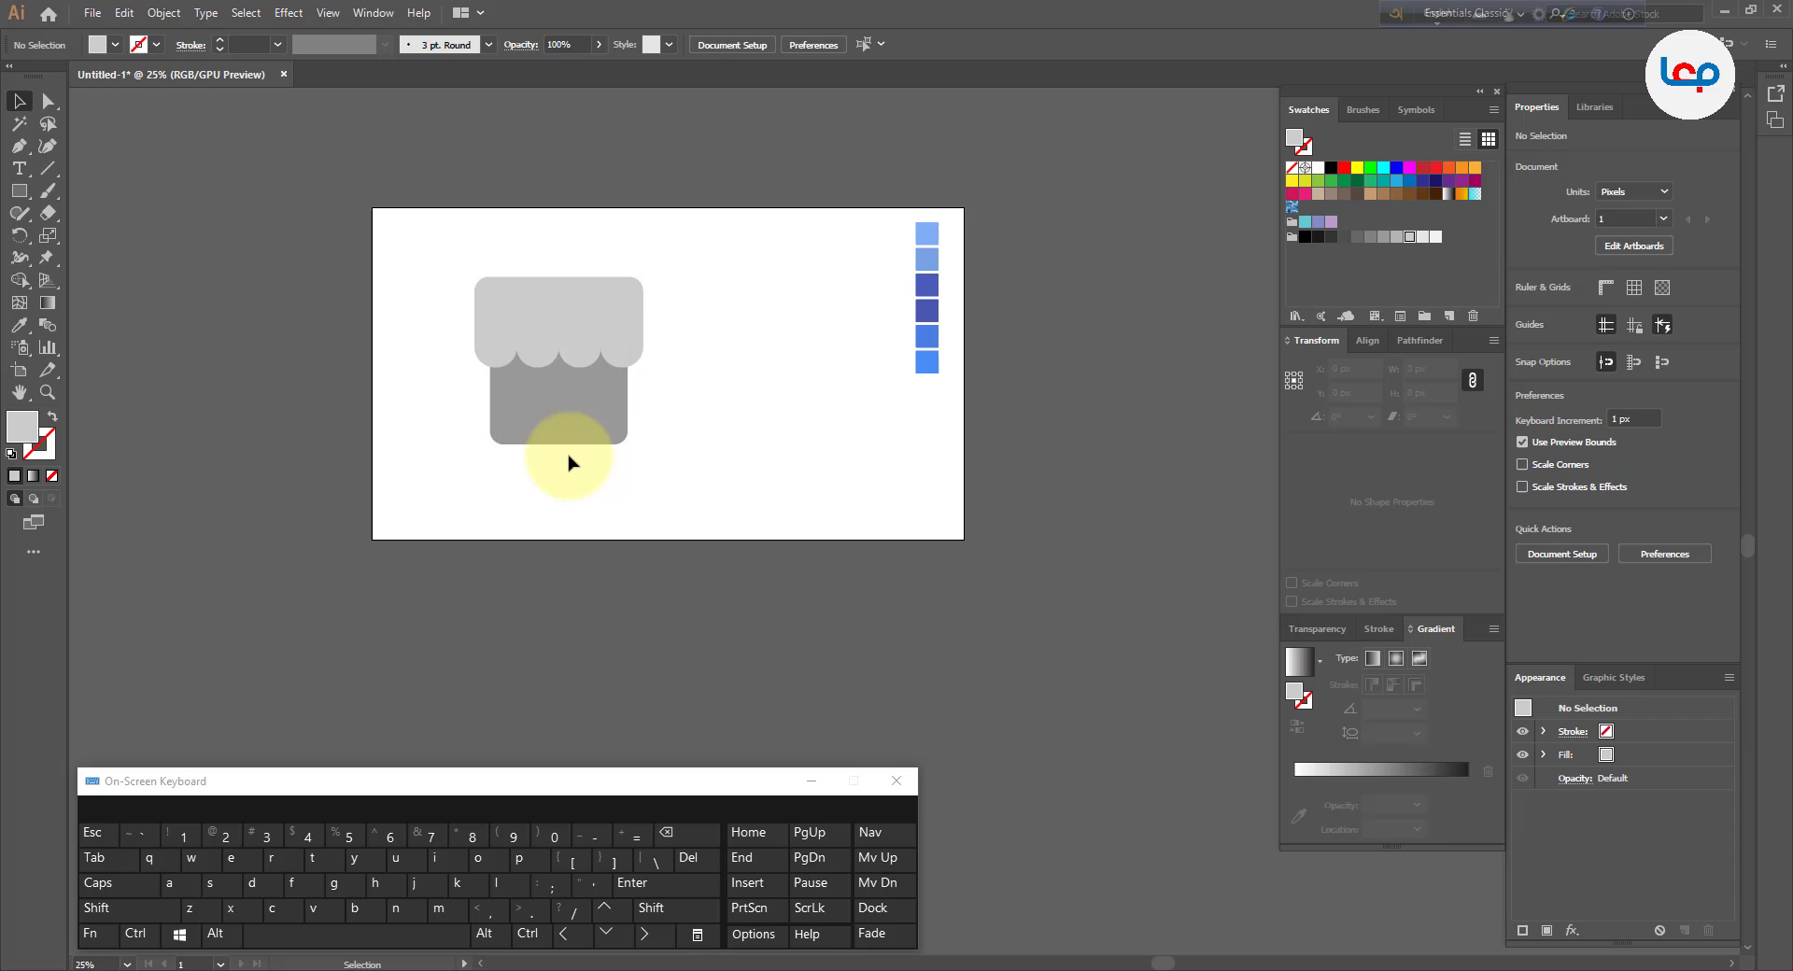
pyautogui.click(747, 422)
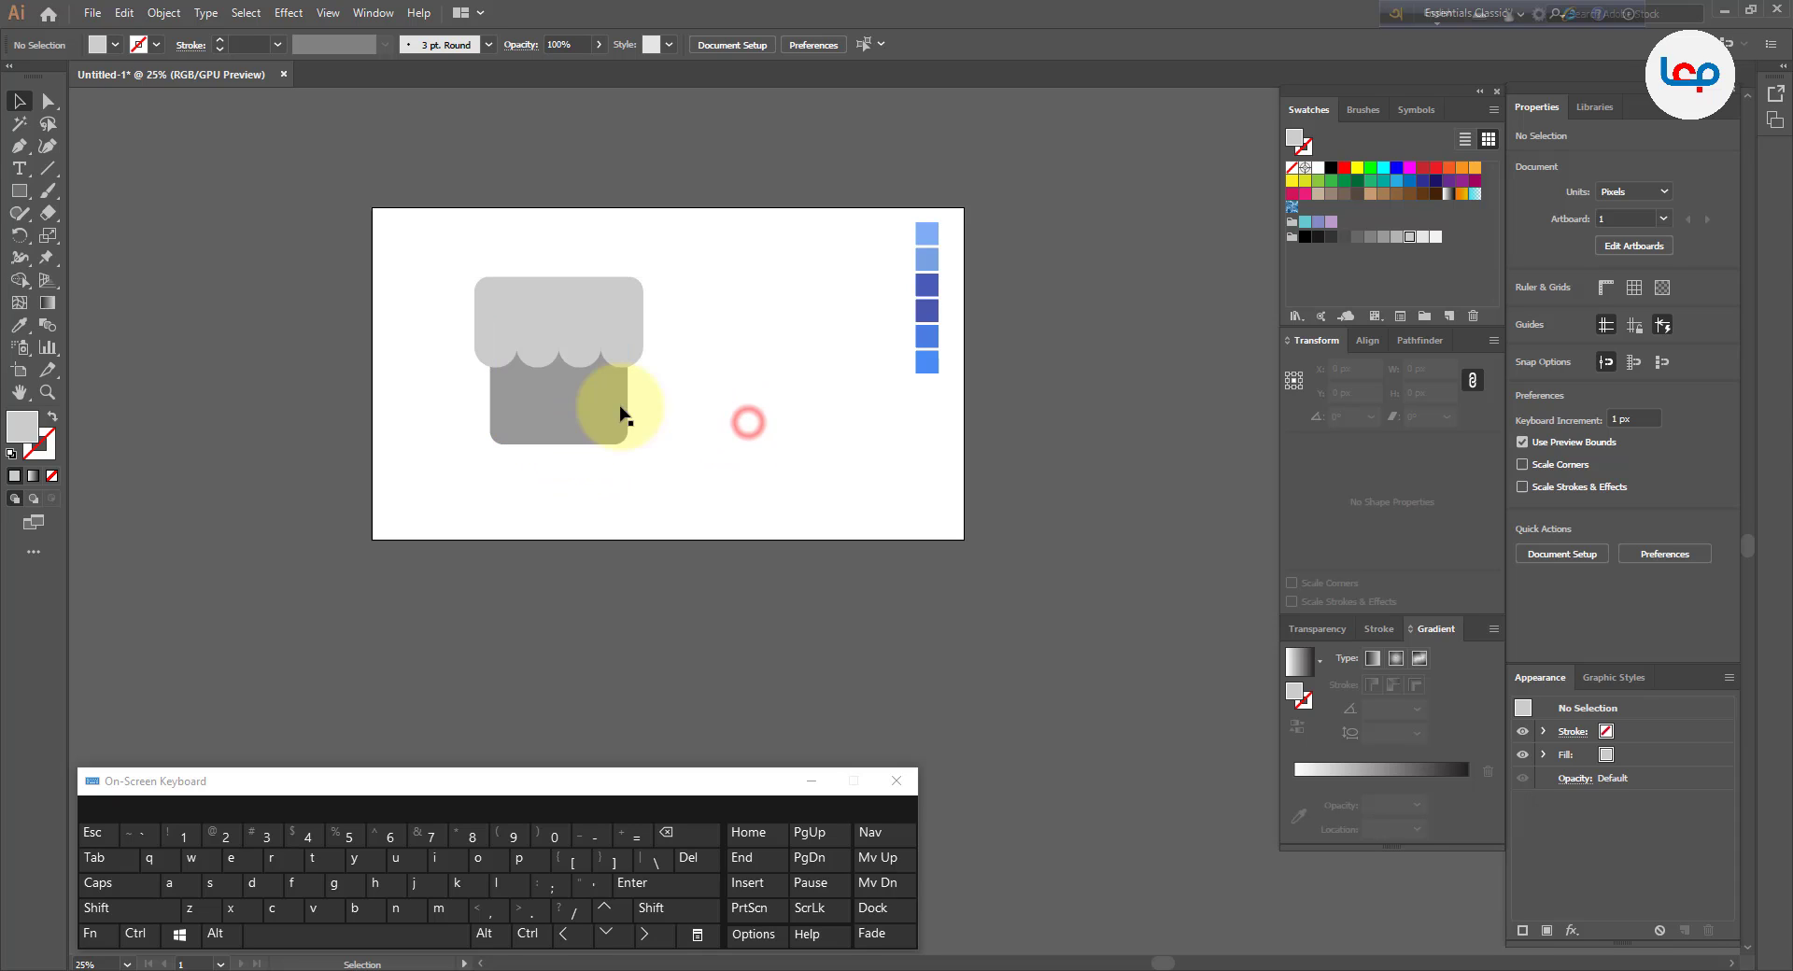
pyautogui.click(46, 169)
pyautogui.scroll(1, 574, 382)
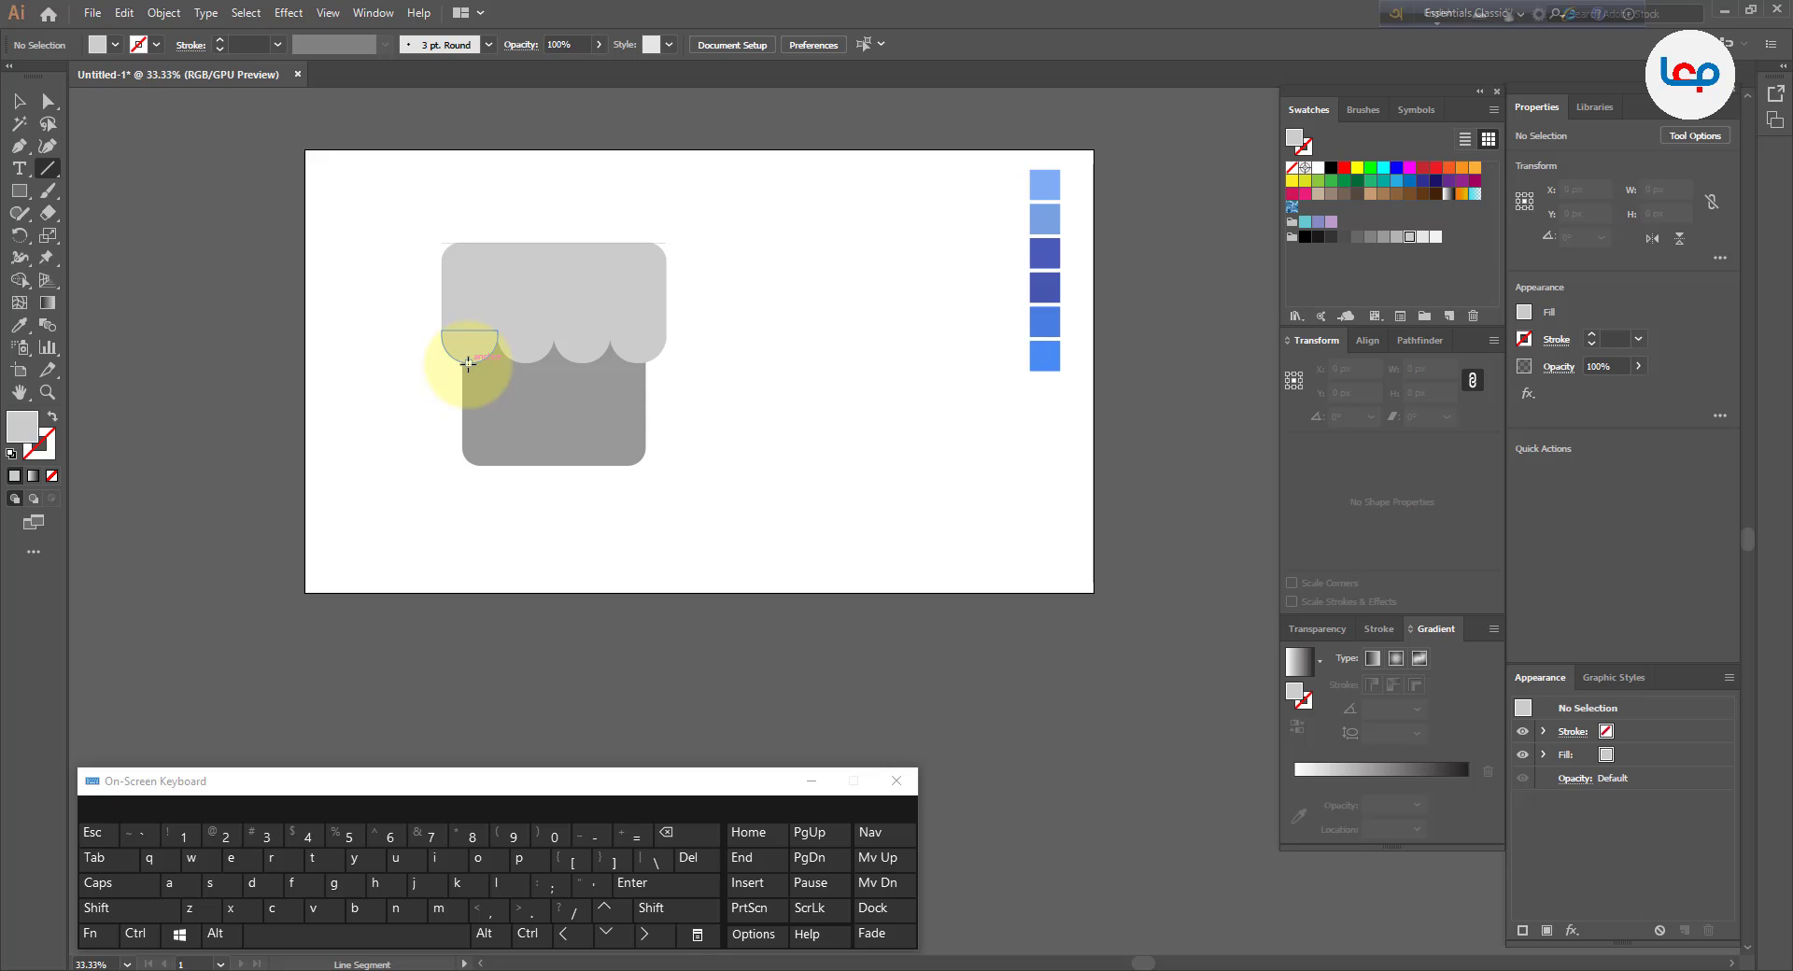
pyautogui.moveTo(491, 395); pyautogui.dragTo(545, 460)
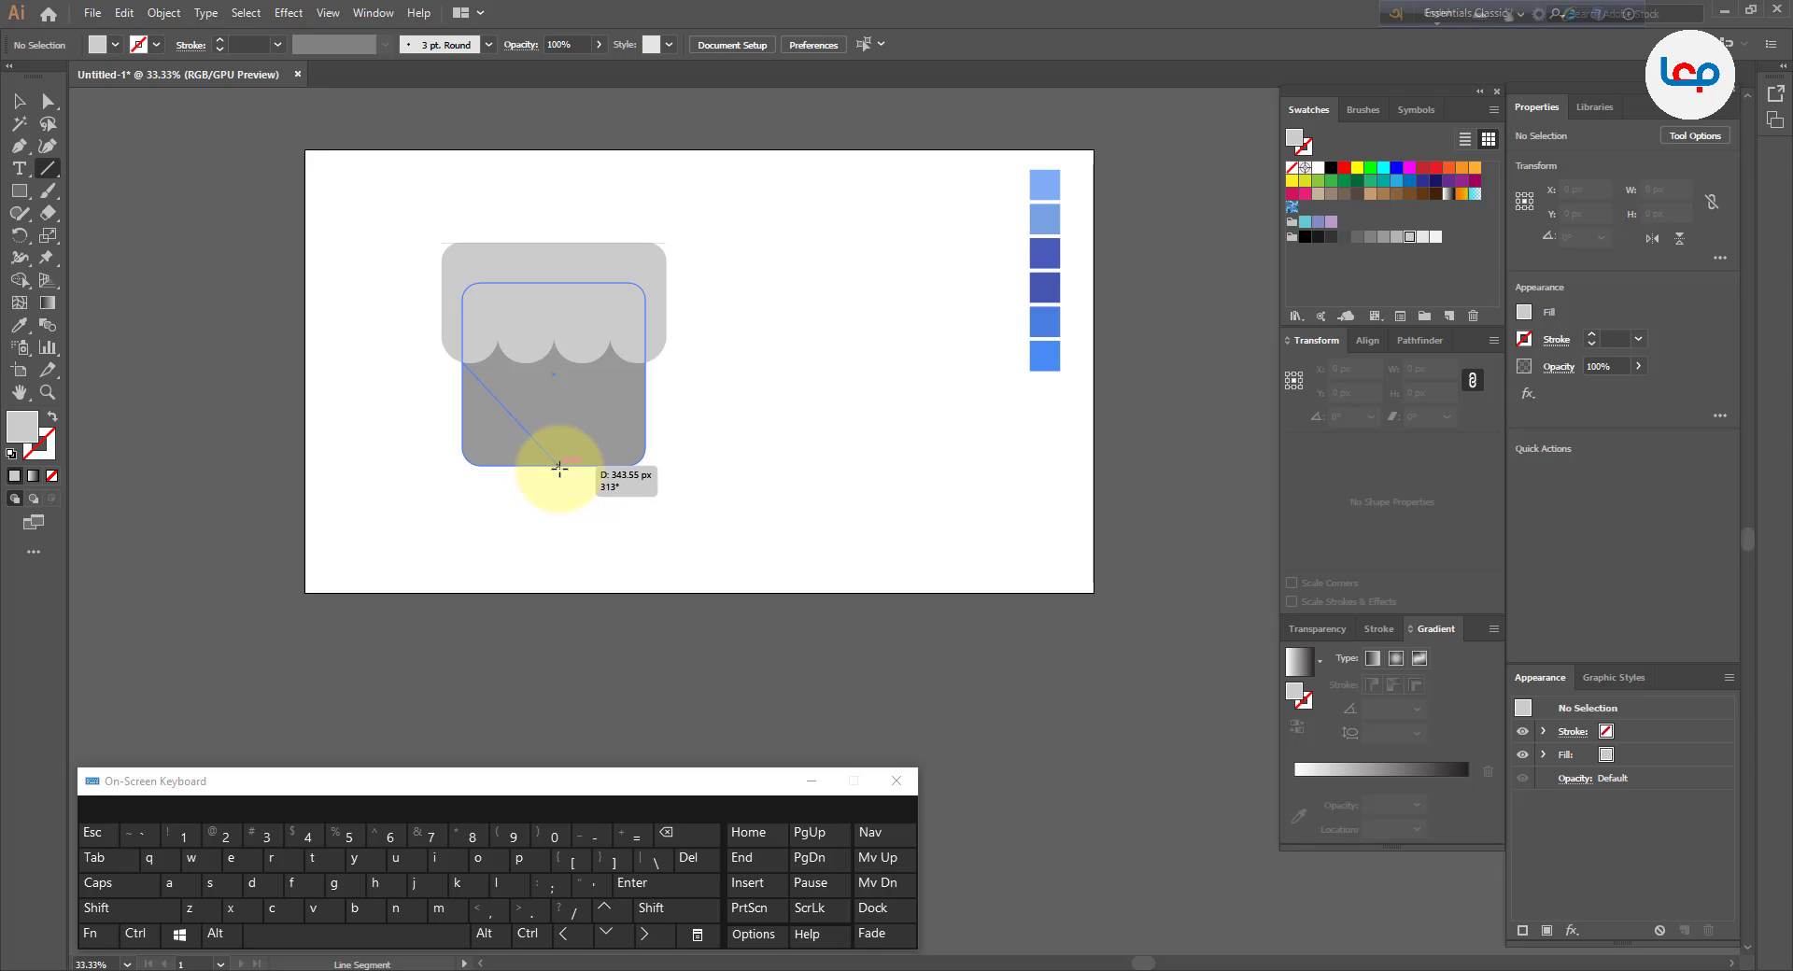
pyautogui.moveTo(554, 464); pyautogui.dragTo(554, 464)
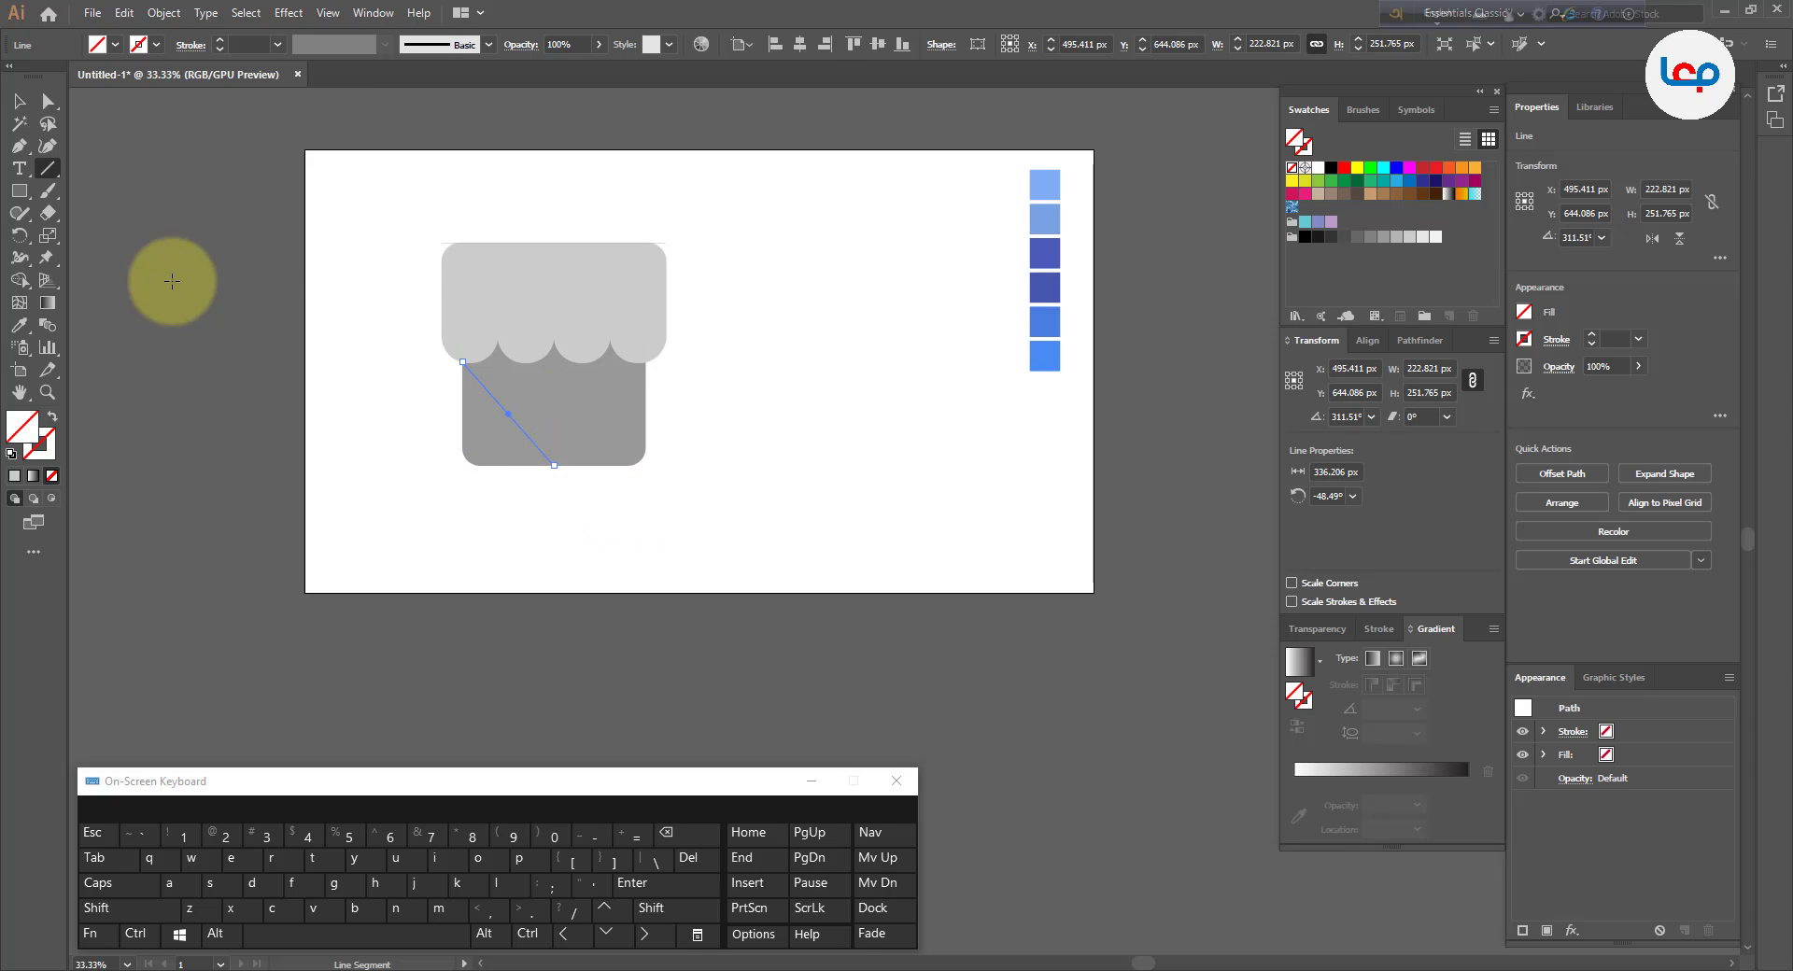
pyautogui.click(19, 101)
pyautogui.scroll(2, 537, 372)
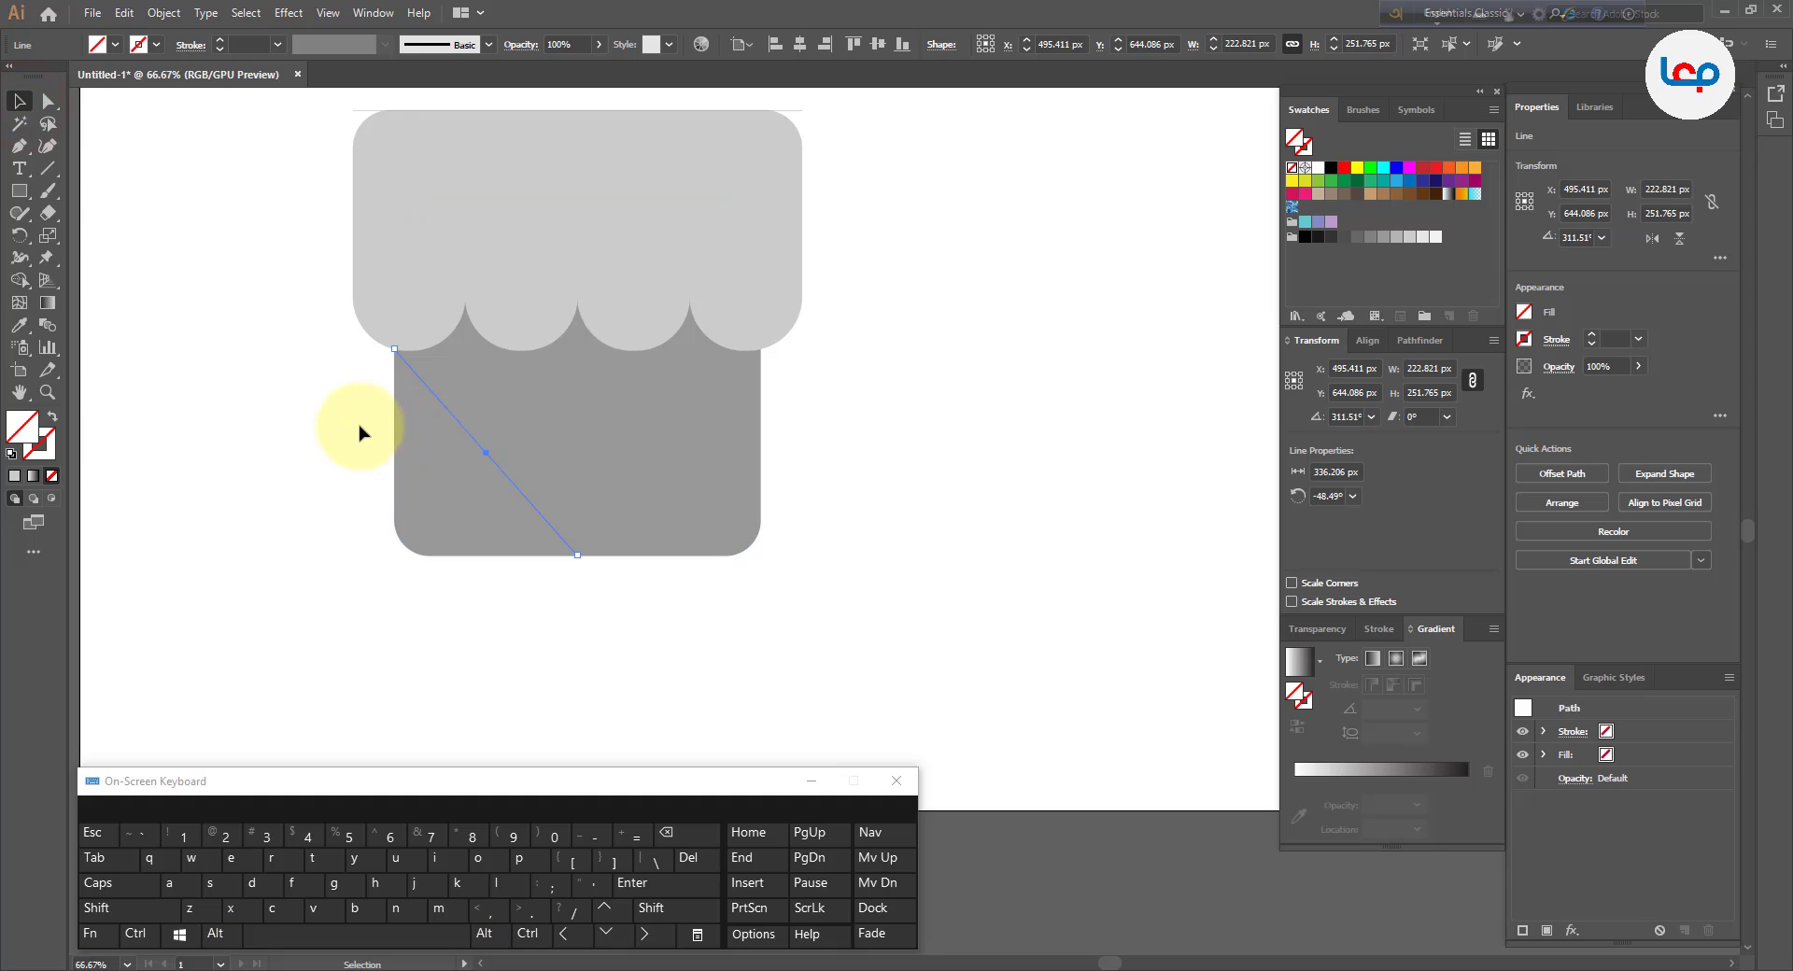
# - Divide the body along the diagonal line with Pathfinder Divide and ungroup the resulting pieces
pyautogui.moveTo(536, 443); pyautogui.dragTo(536, 442)
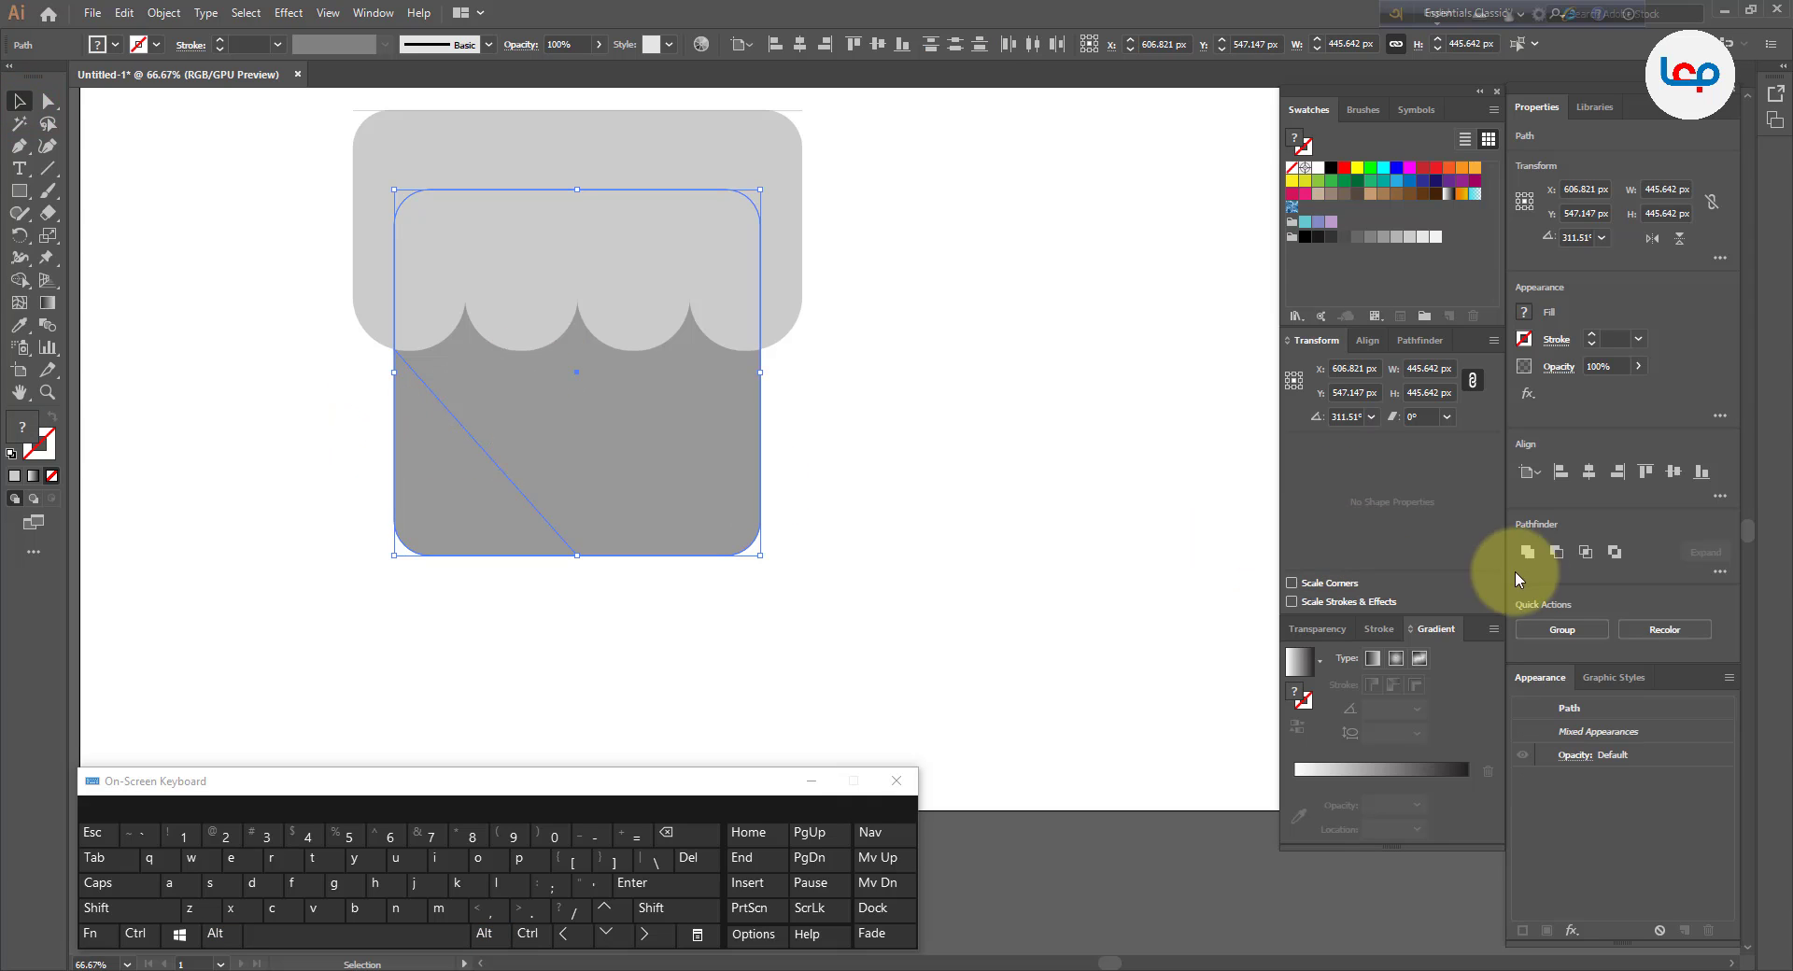
pyautogui.click(1723, 572)
pyautogui.click(1555, 677)
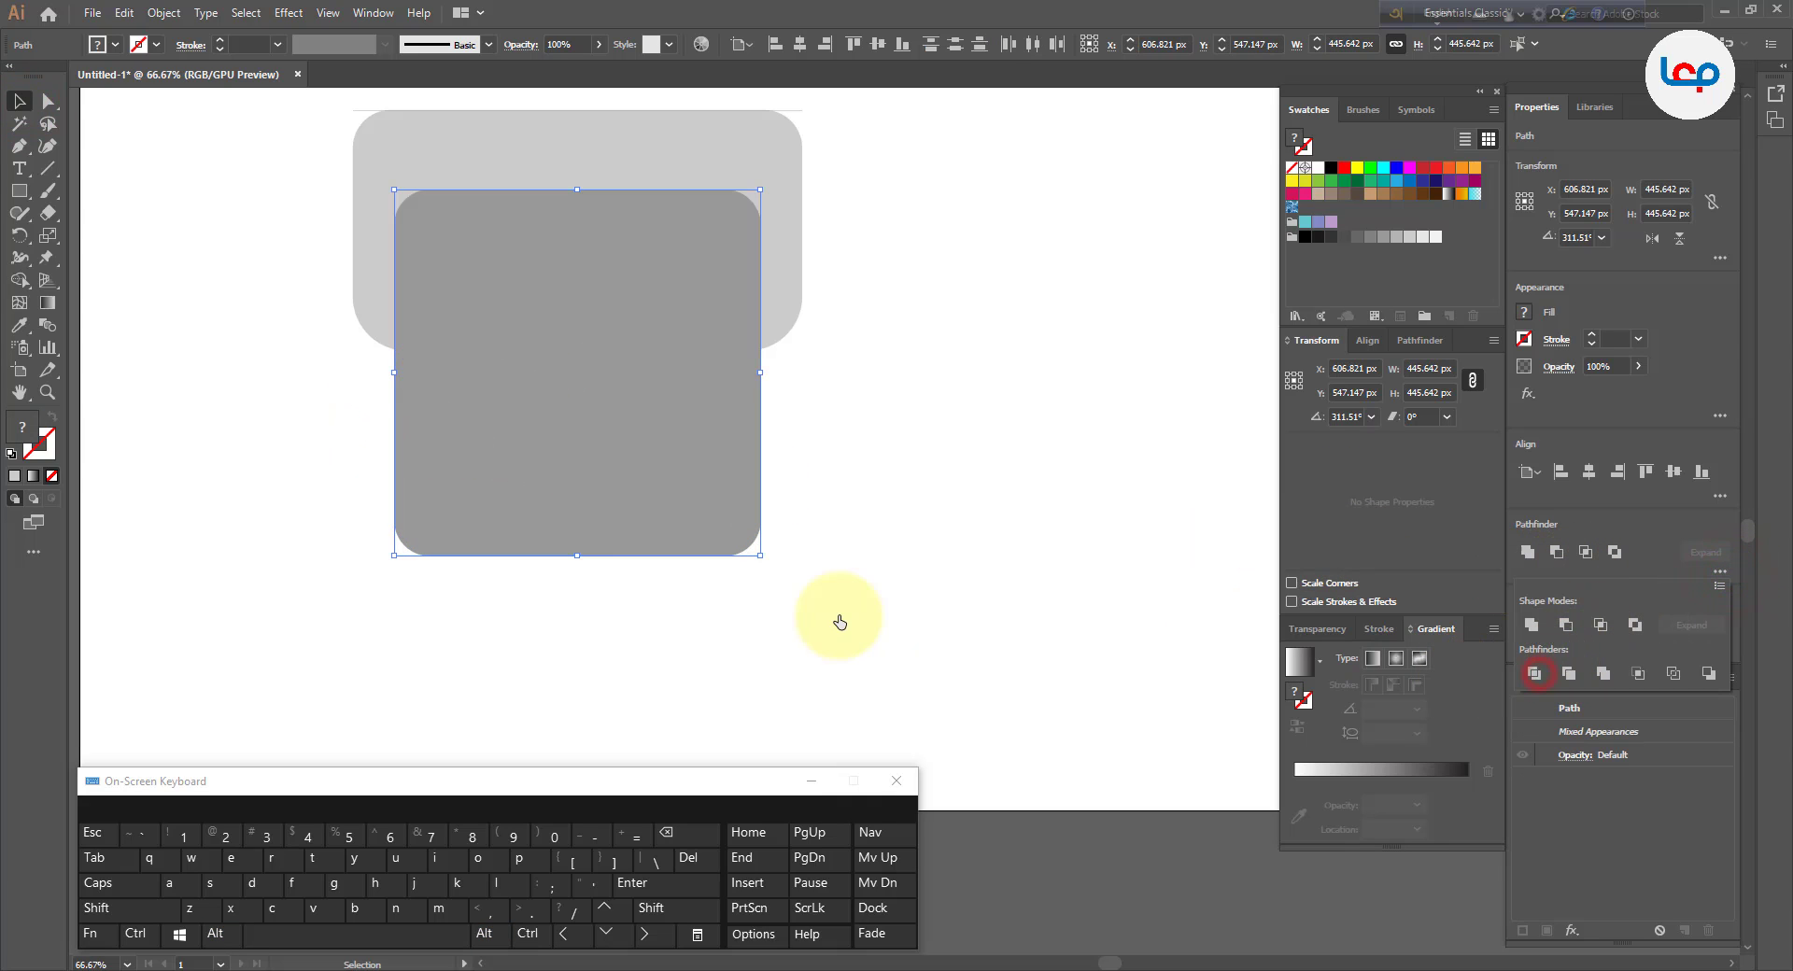
pyautogui.click(837, 616)
pyautogui.rightClick(430, 457)
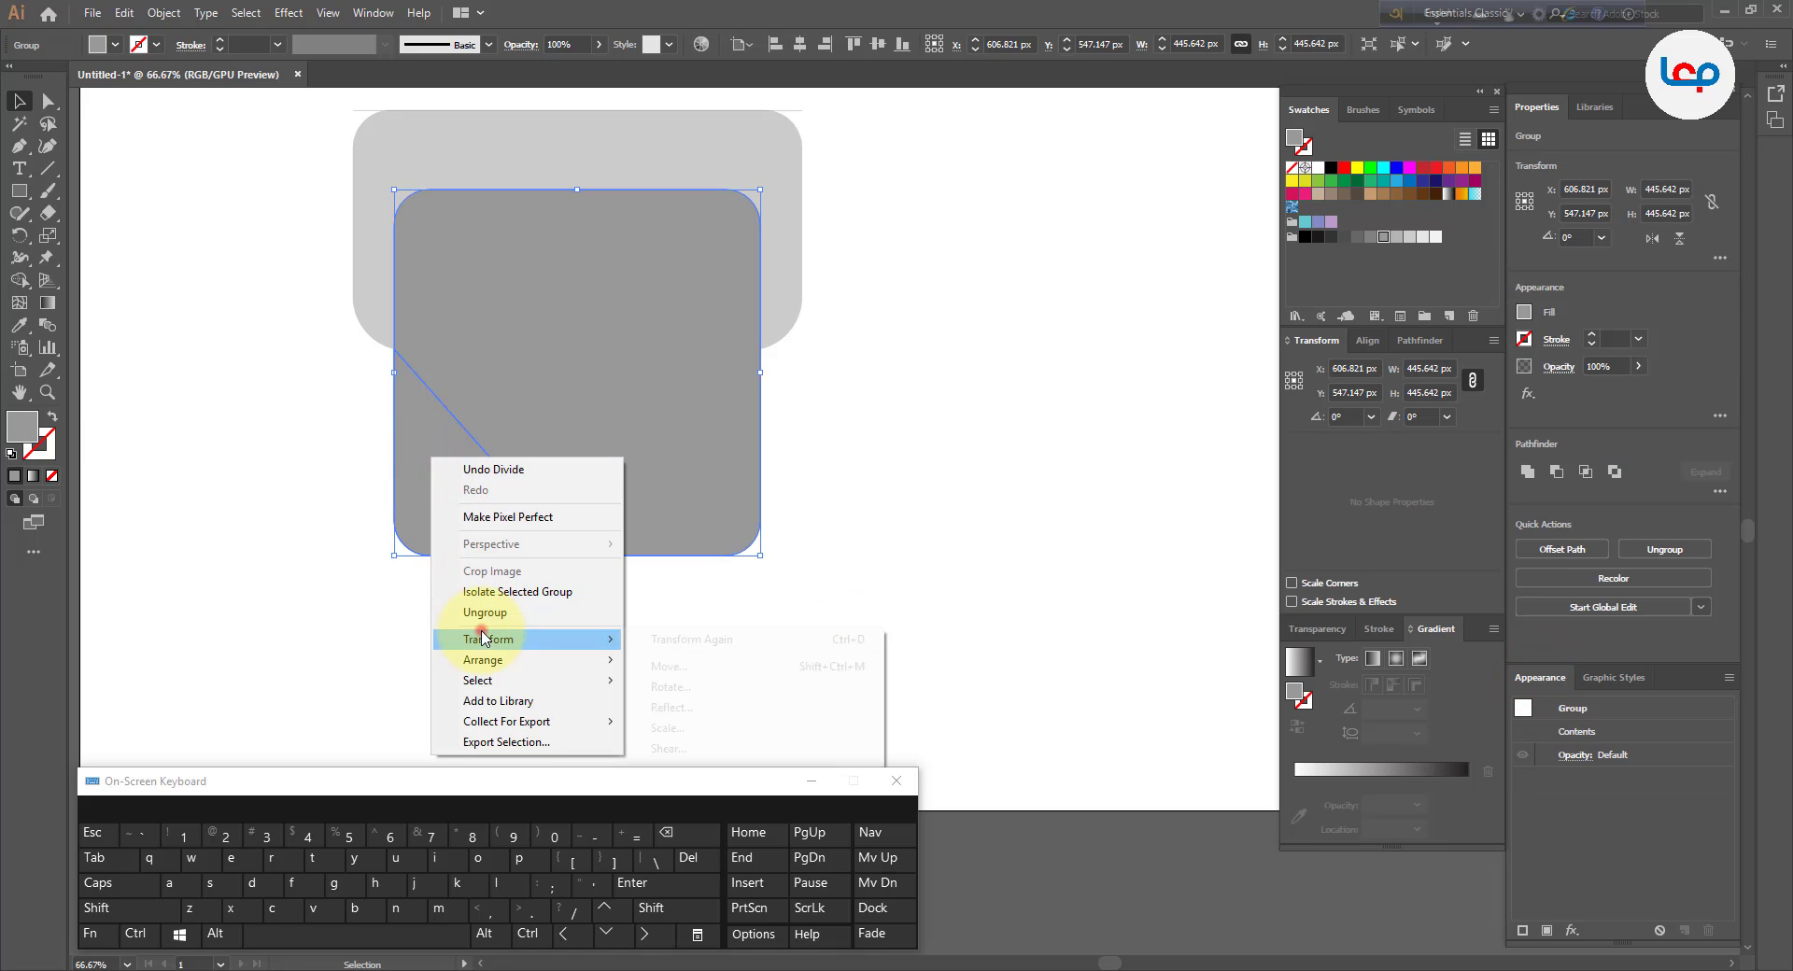
pyautogui.click(485, 612)
pyautogui.click(371, 599)
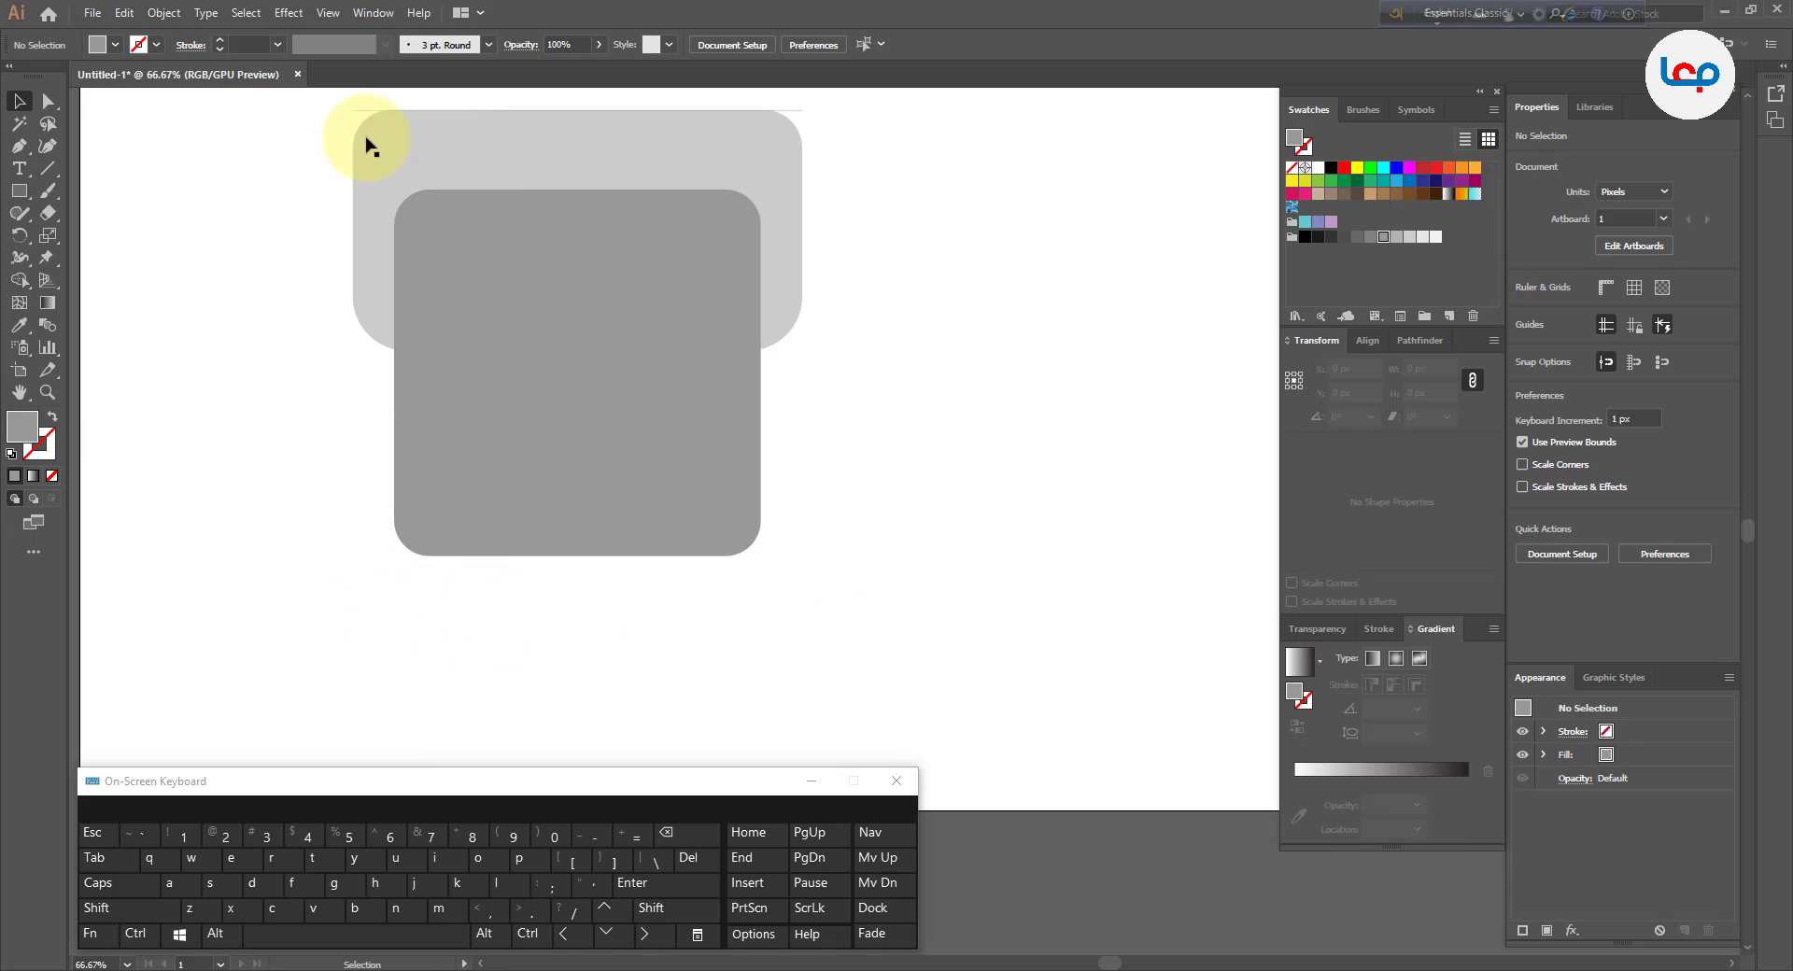
# - Bring both pieces of the divided body to the front of the stacking order
pyautogui.keyDown('alt'); pyautogui.scroll(-1, 619, 353); pyautogui.keyUp('alt')
pyautogui.rightClick(694, 463)
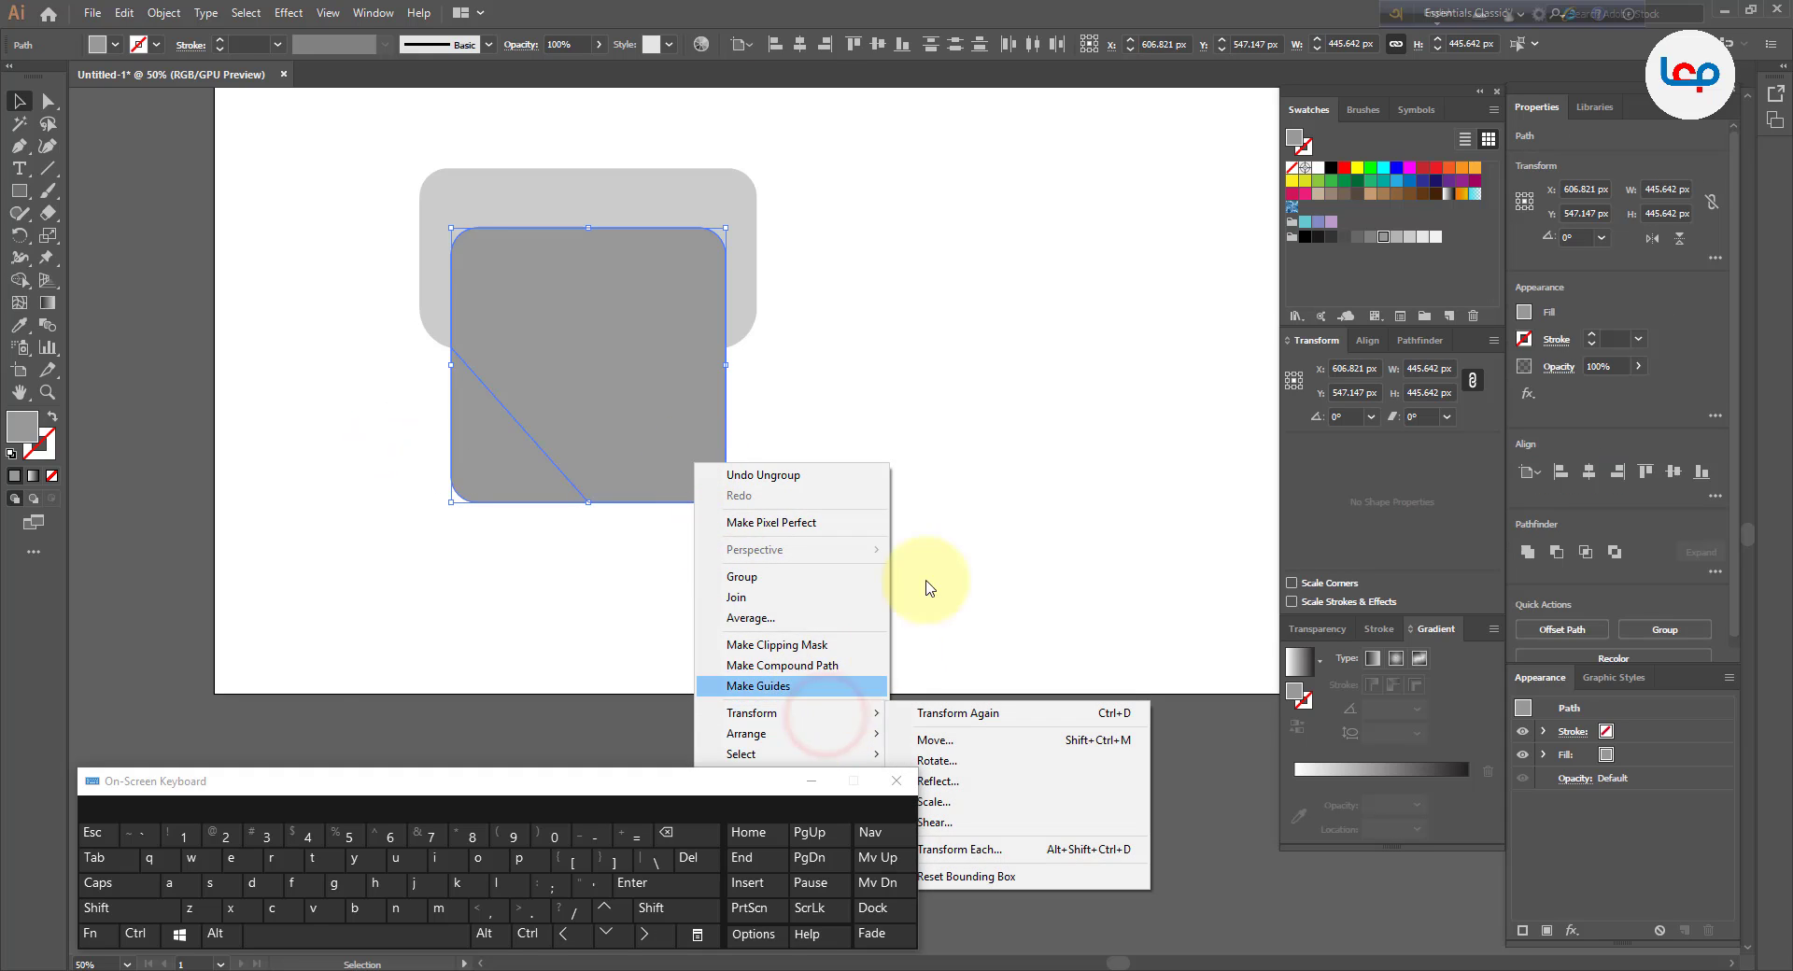
pyautogui.click(974, 543)
pyautogui.scroll(-1, 613, 358)
pyautogui.moveTo(452, 417); pyautogui.dragTo(660, 452)
pyautogui.rightClick(658, 450)
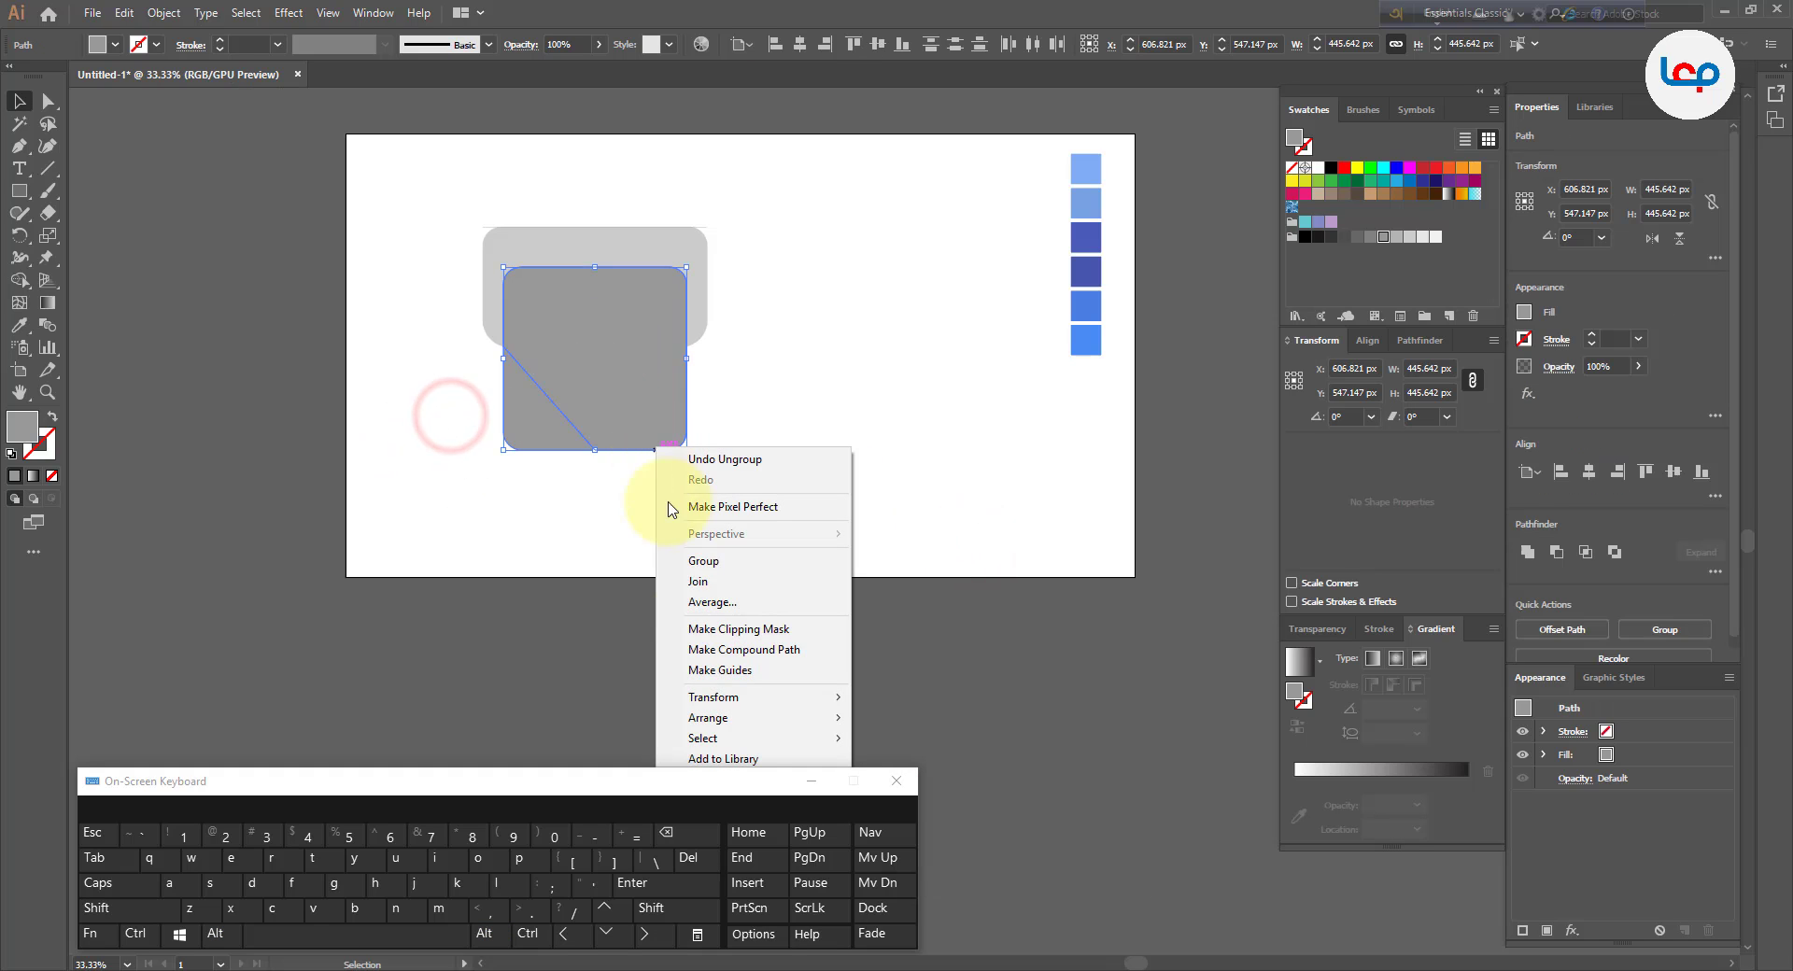
pyautogui.moveTo(758, 719)
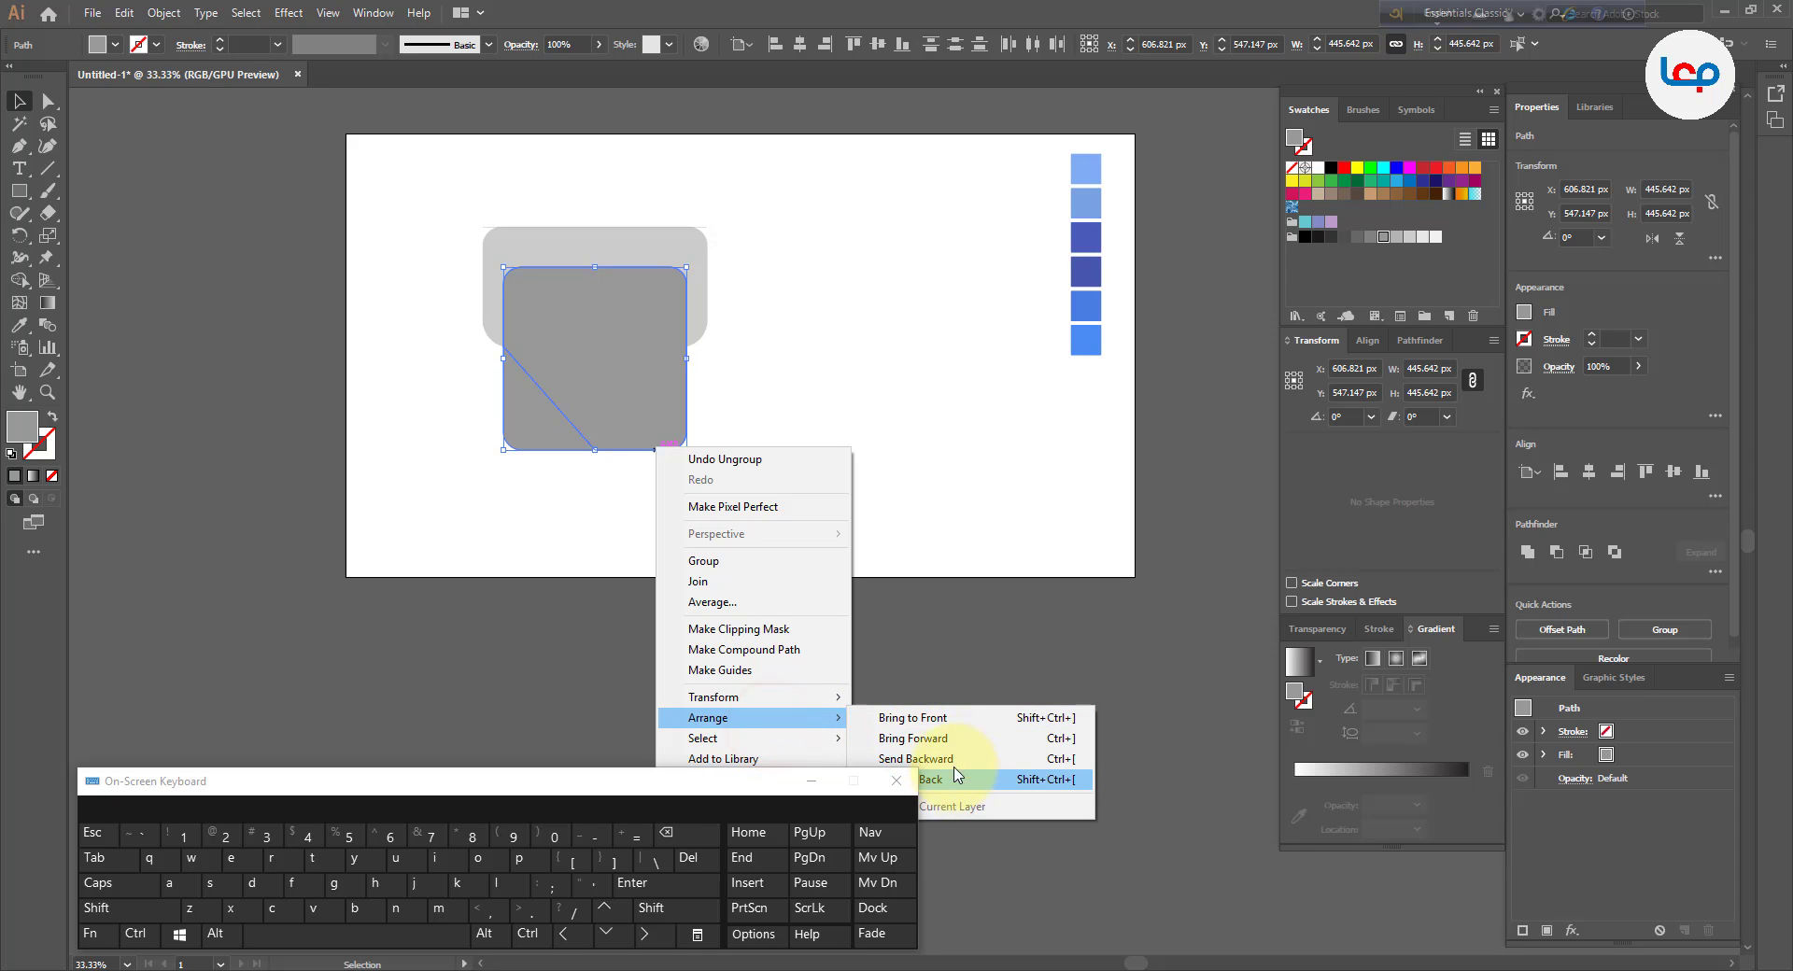
pyautogui.click(966, 721)
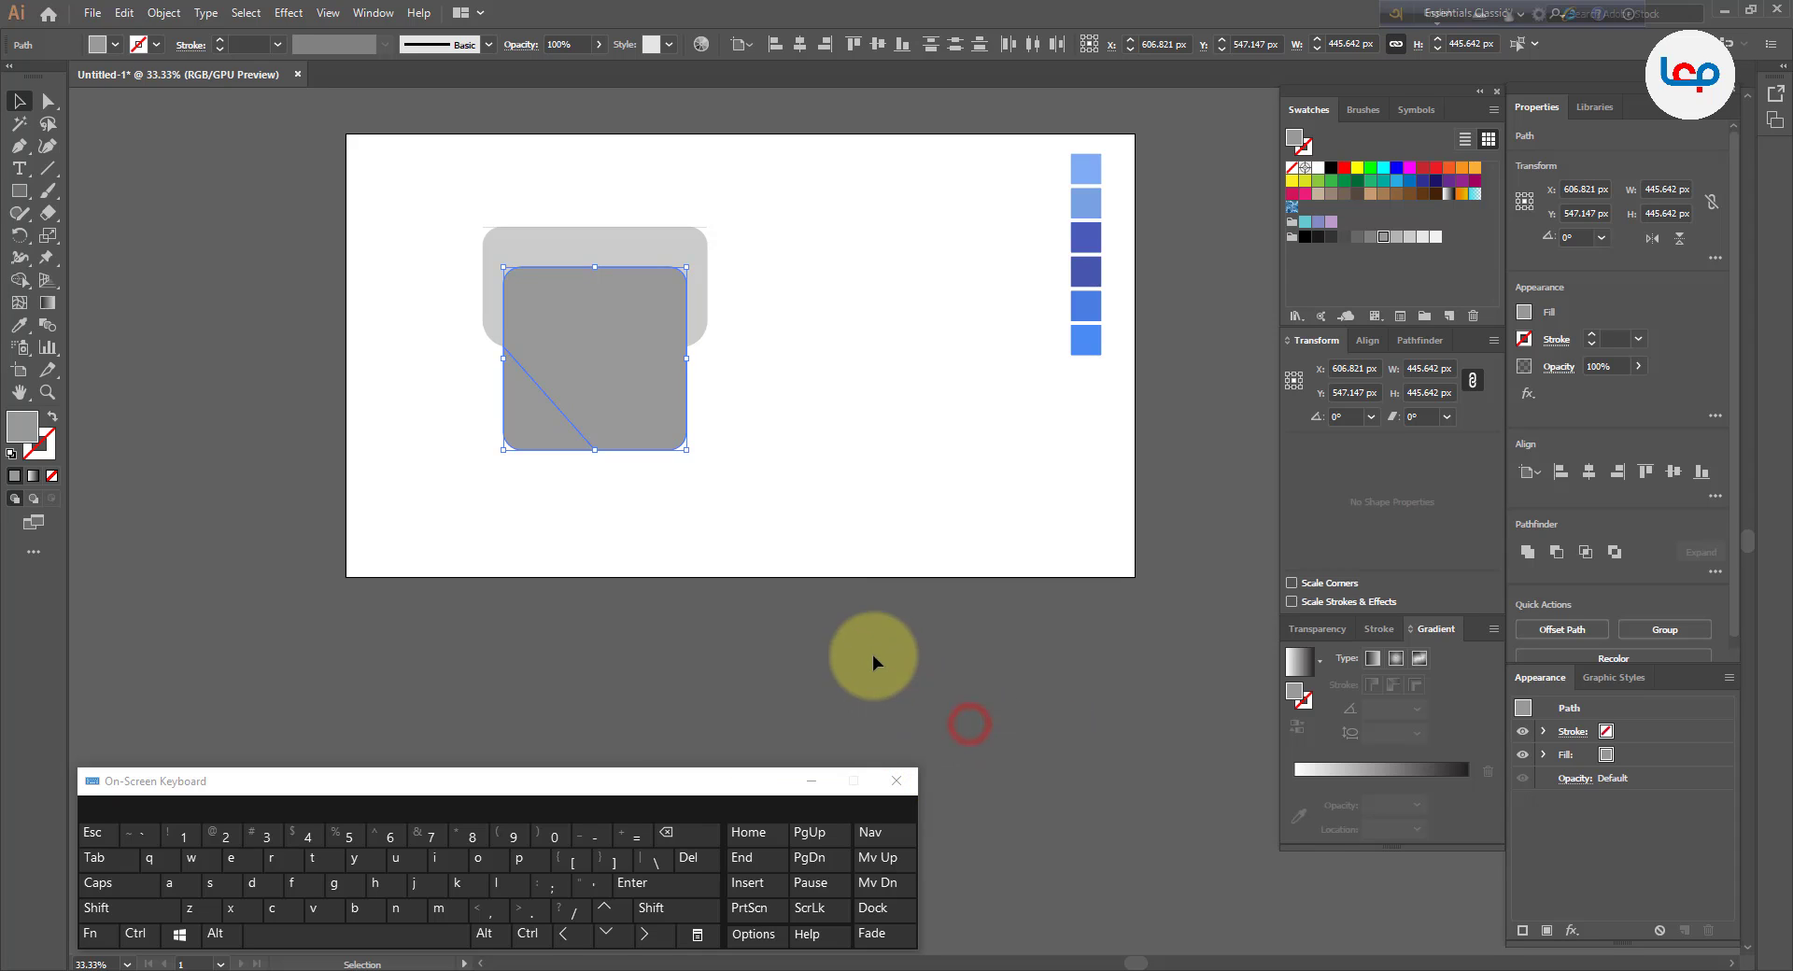
# - Send both pieces of the divided body to the back, behind the awning
pyautogui.rightClick(664, 427)
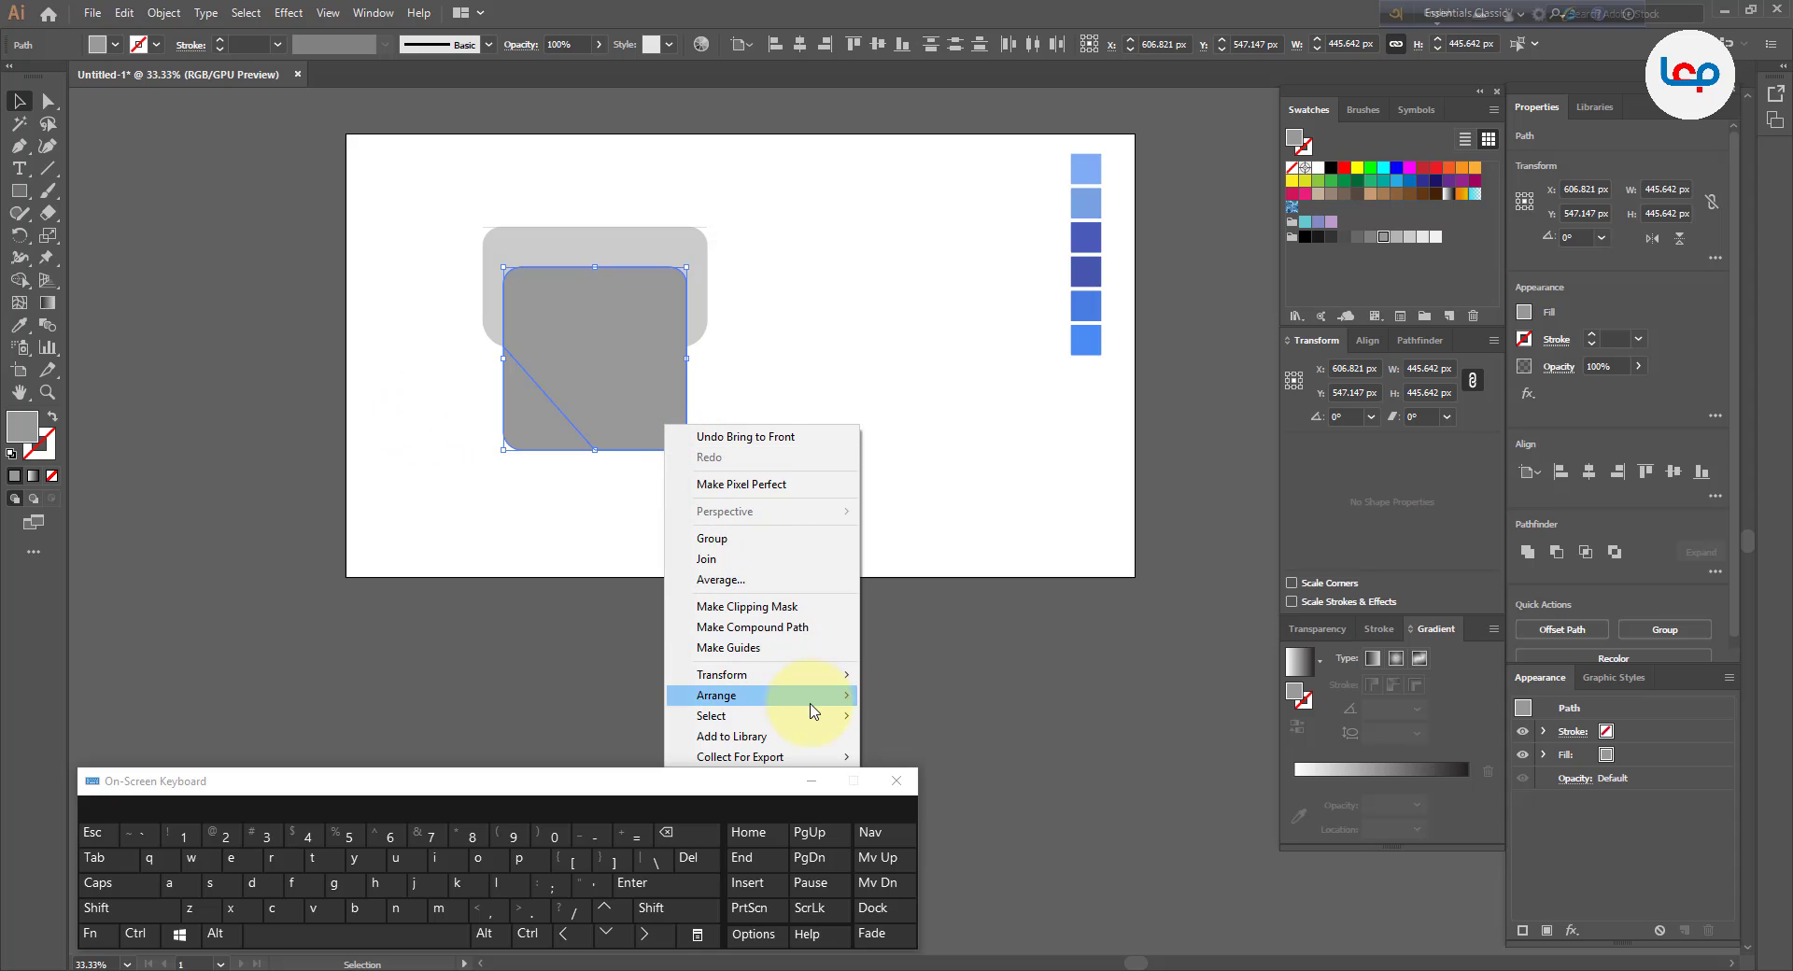
pyautogui.moveTo(818, 708)
pyautogui.click(953, 740)
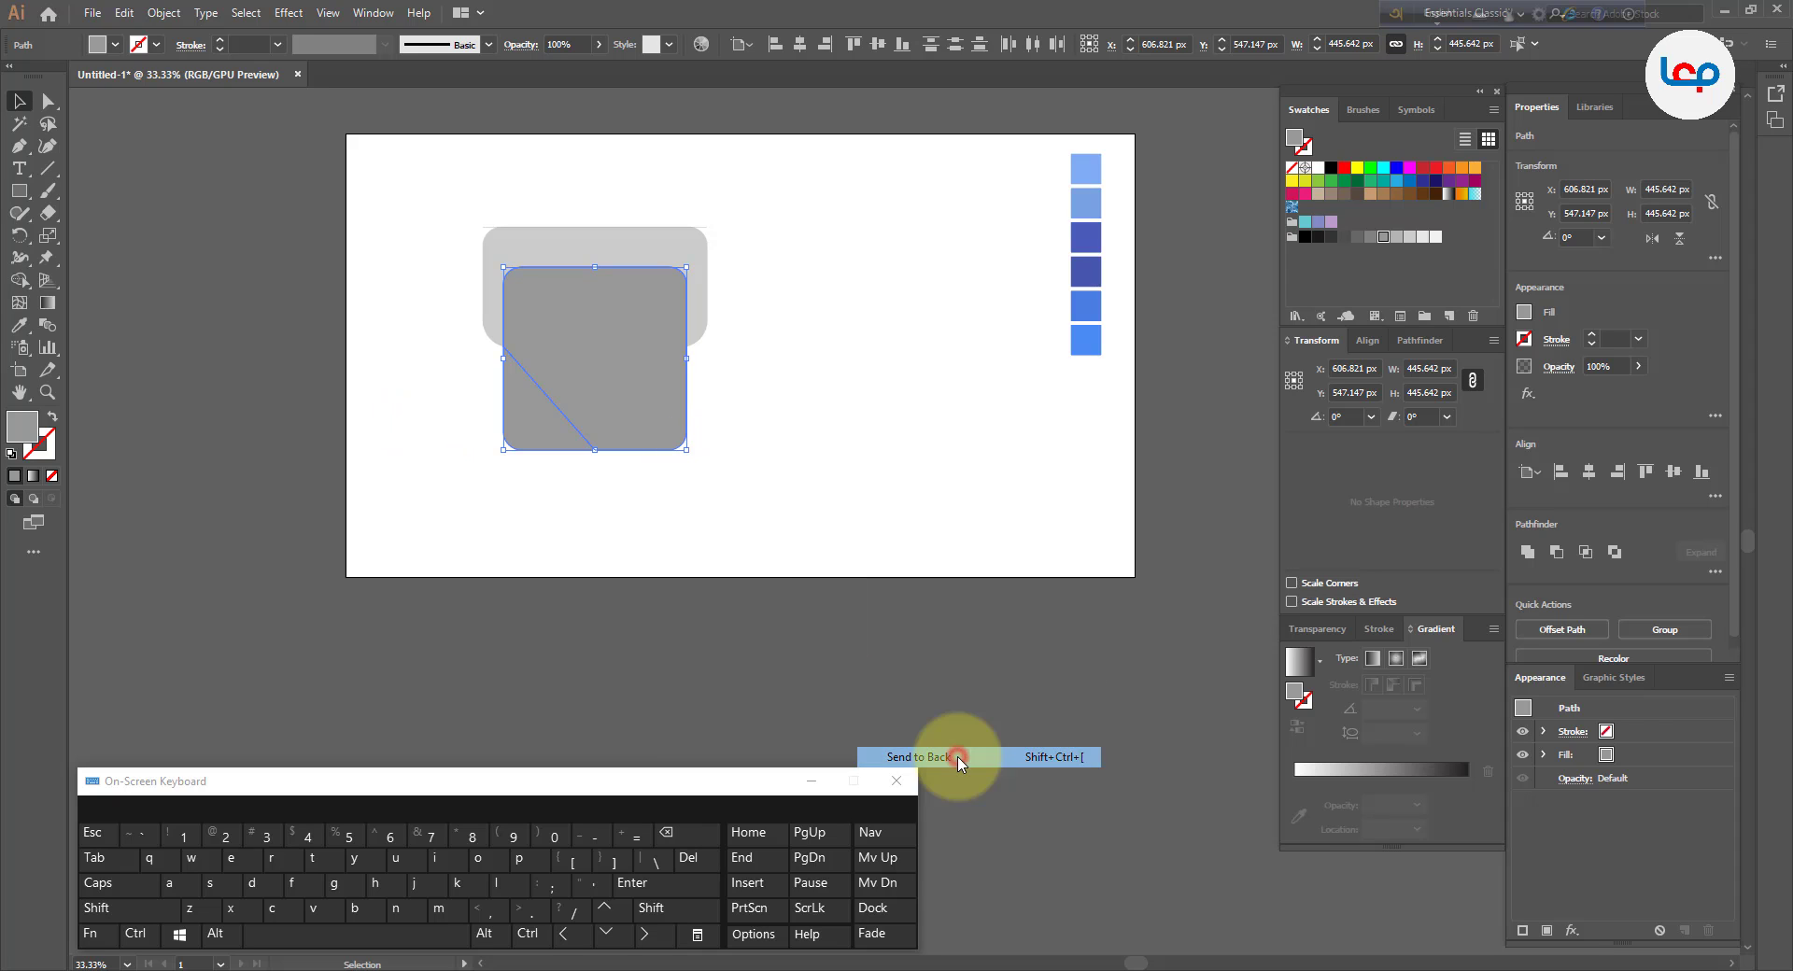
pyautogui.click(710, 541)
pyautogui.scroll(-1, 586, 575)
pyautogui.scroll(1, 588, 388)
pyautogui.scroll(1, 609, 448)
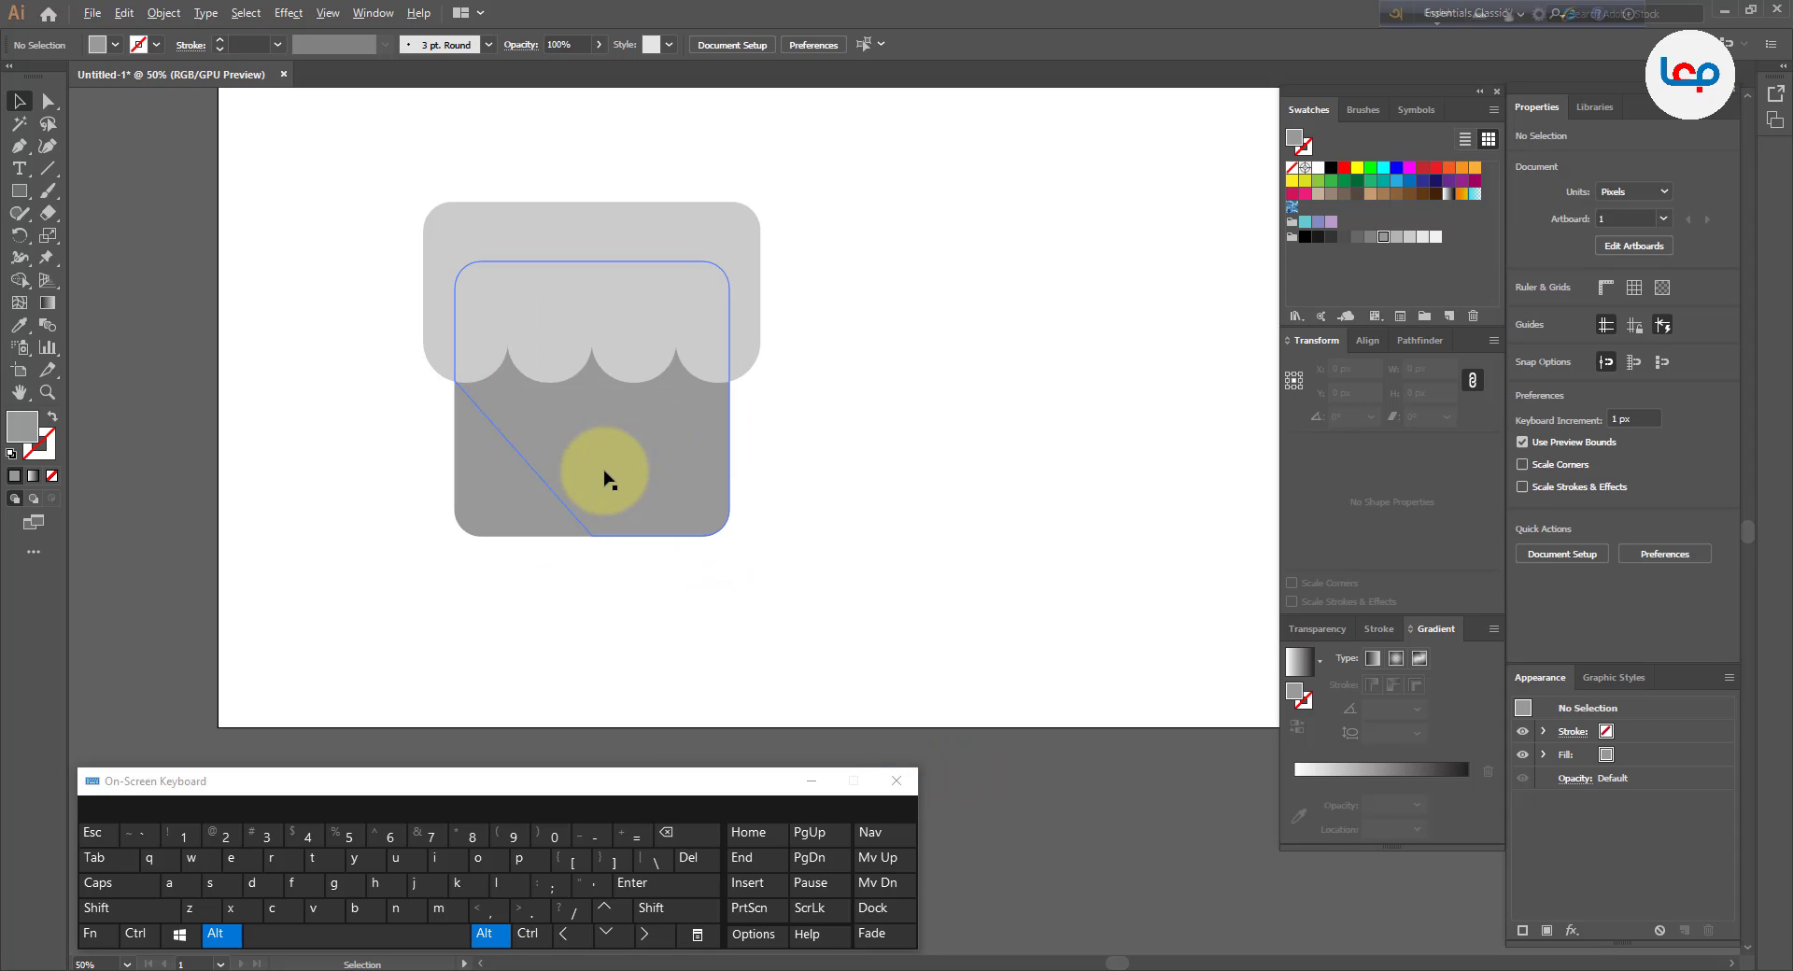
# - Fill the body's lower-left diagonal piece with a grey swatch one shade lighter than the rest of the body
pyautogui.moveTo(871, 473); pyautogui.dragTo(815, 499)
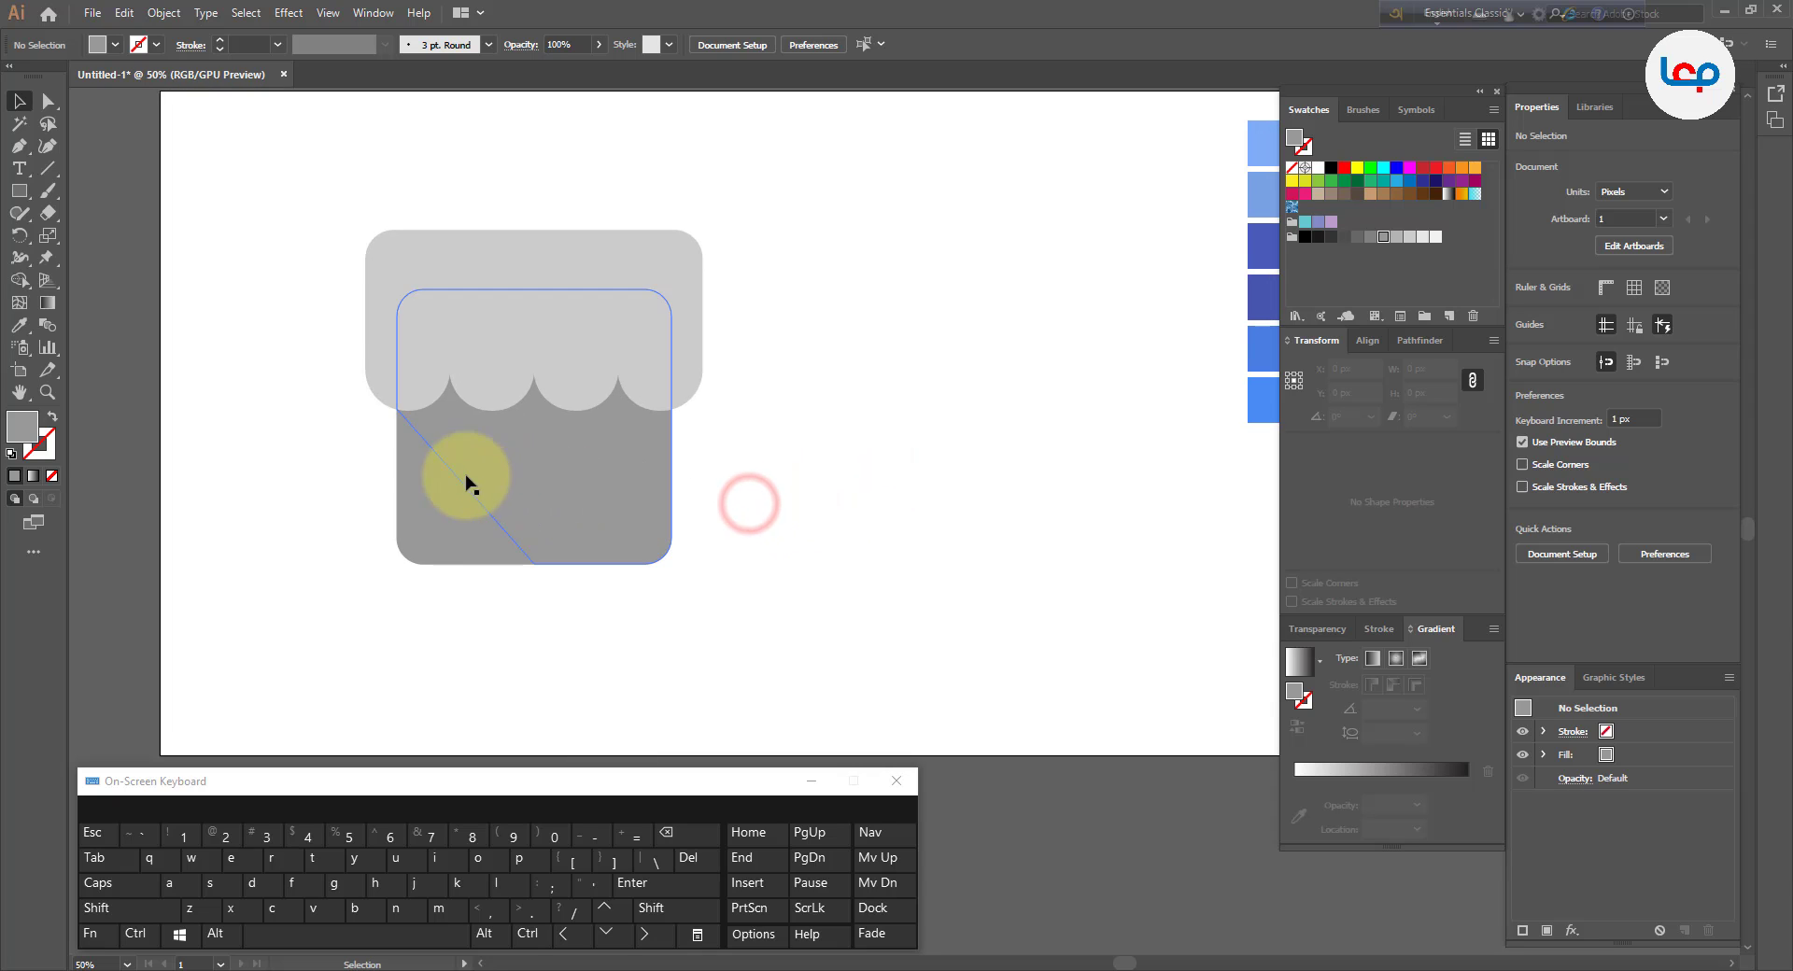
pyautogui.click(433, 505)
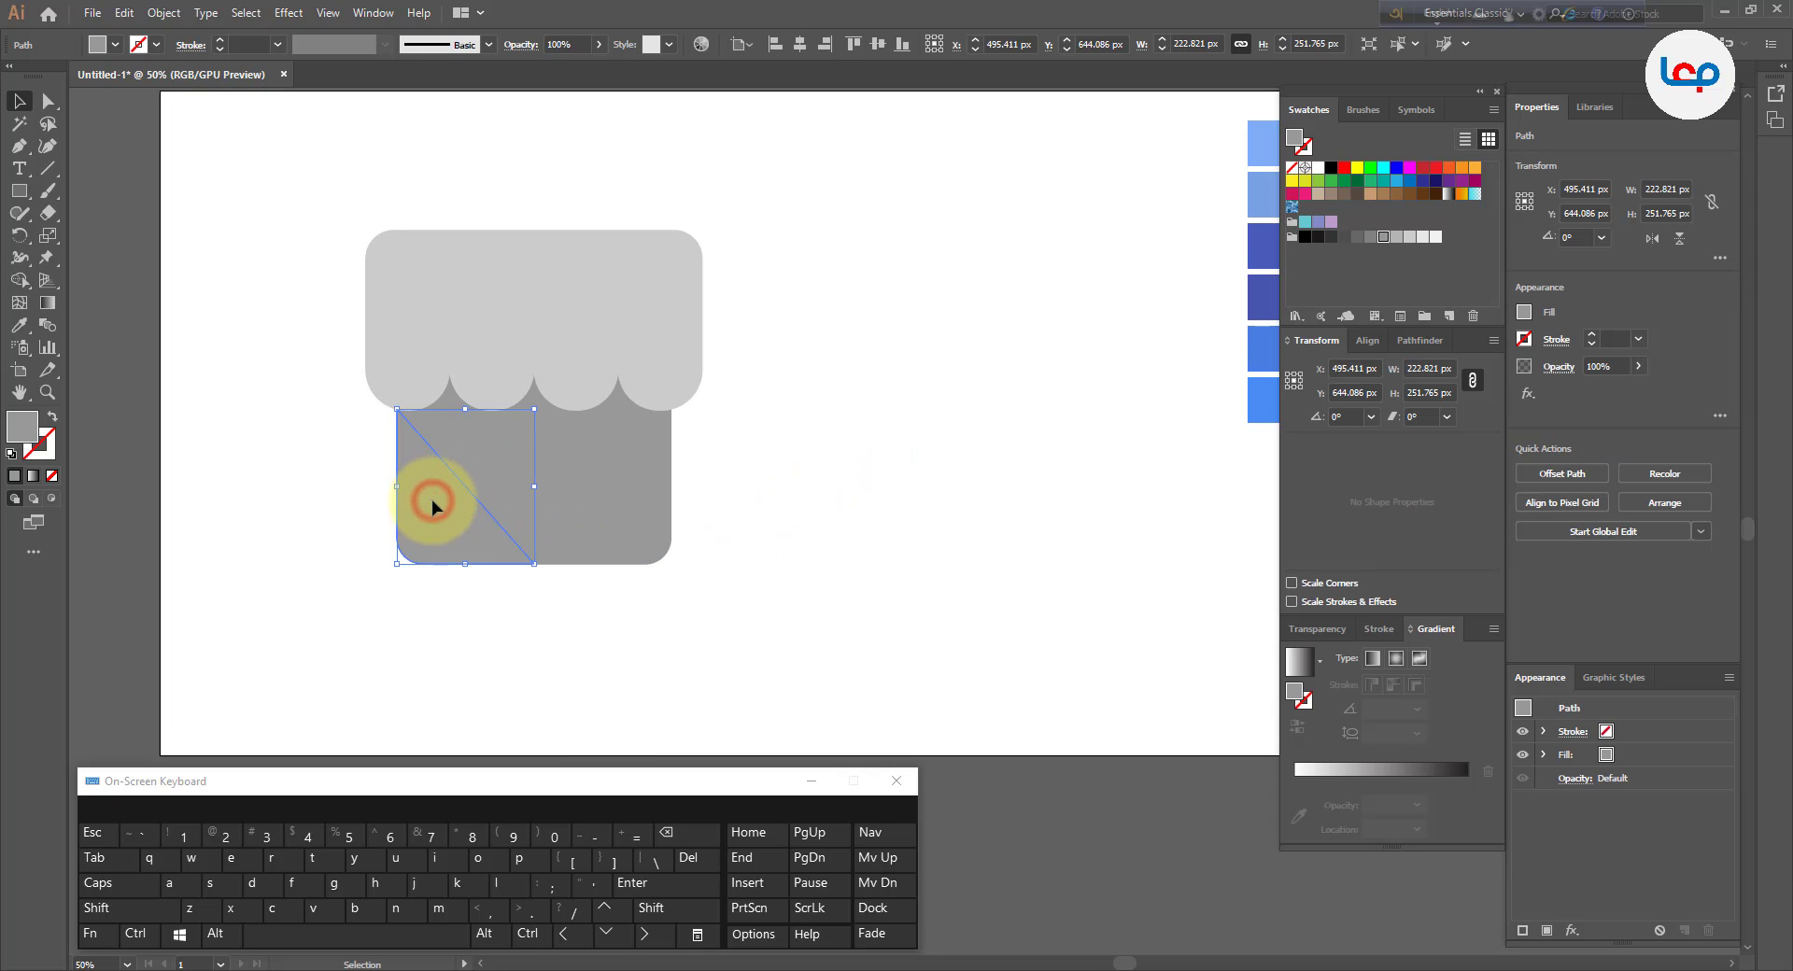
pyautogui.click(796, 506)
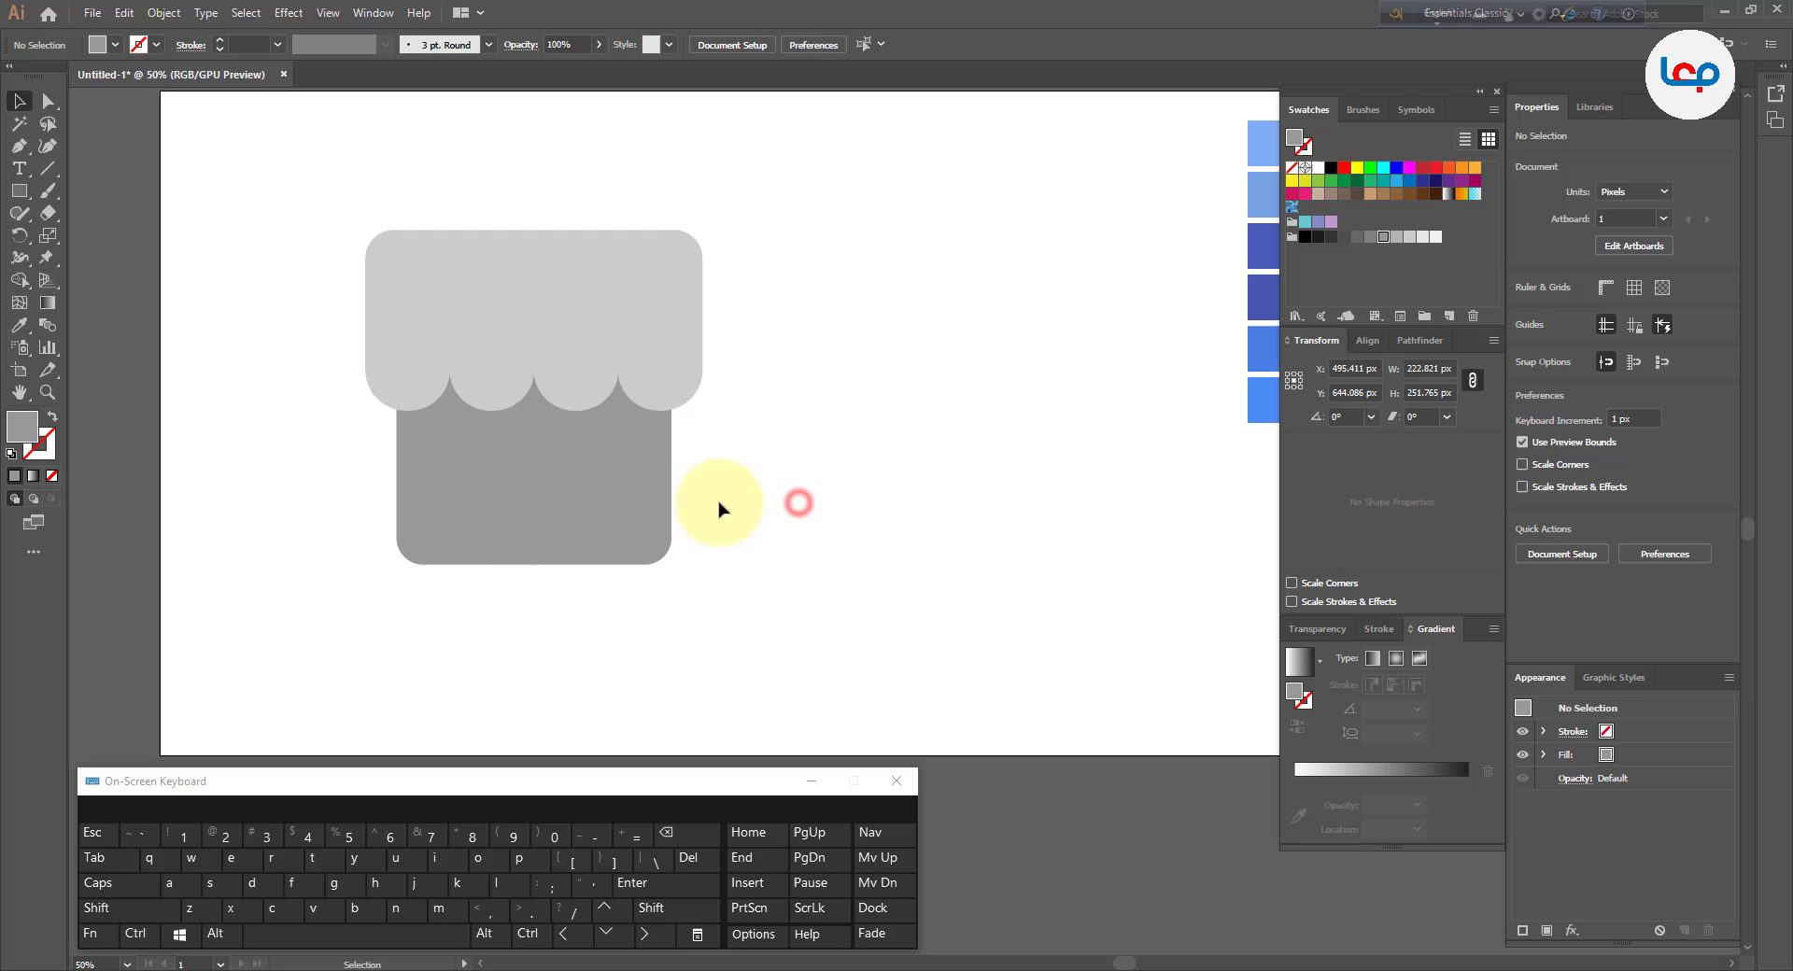
pyautogui.click(460, 507)
pyautogui.click(1398, 239)
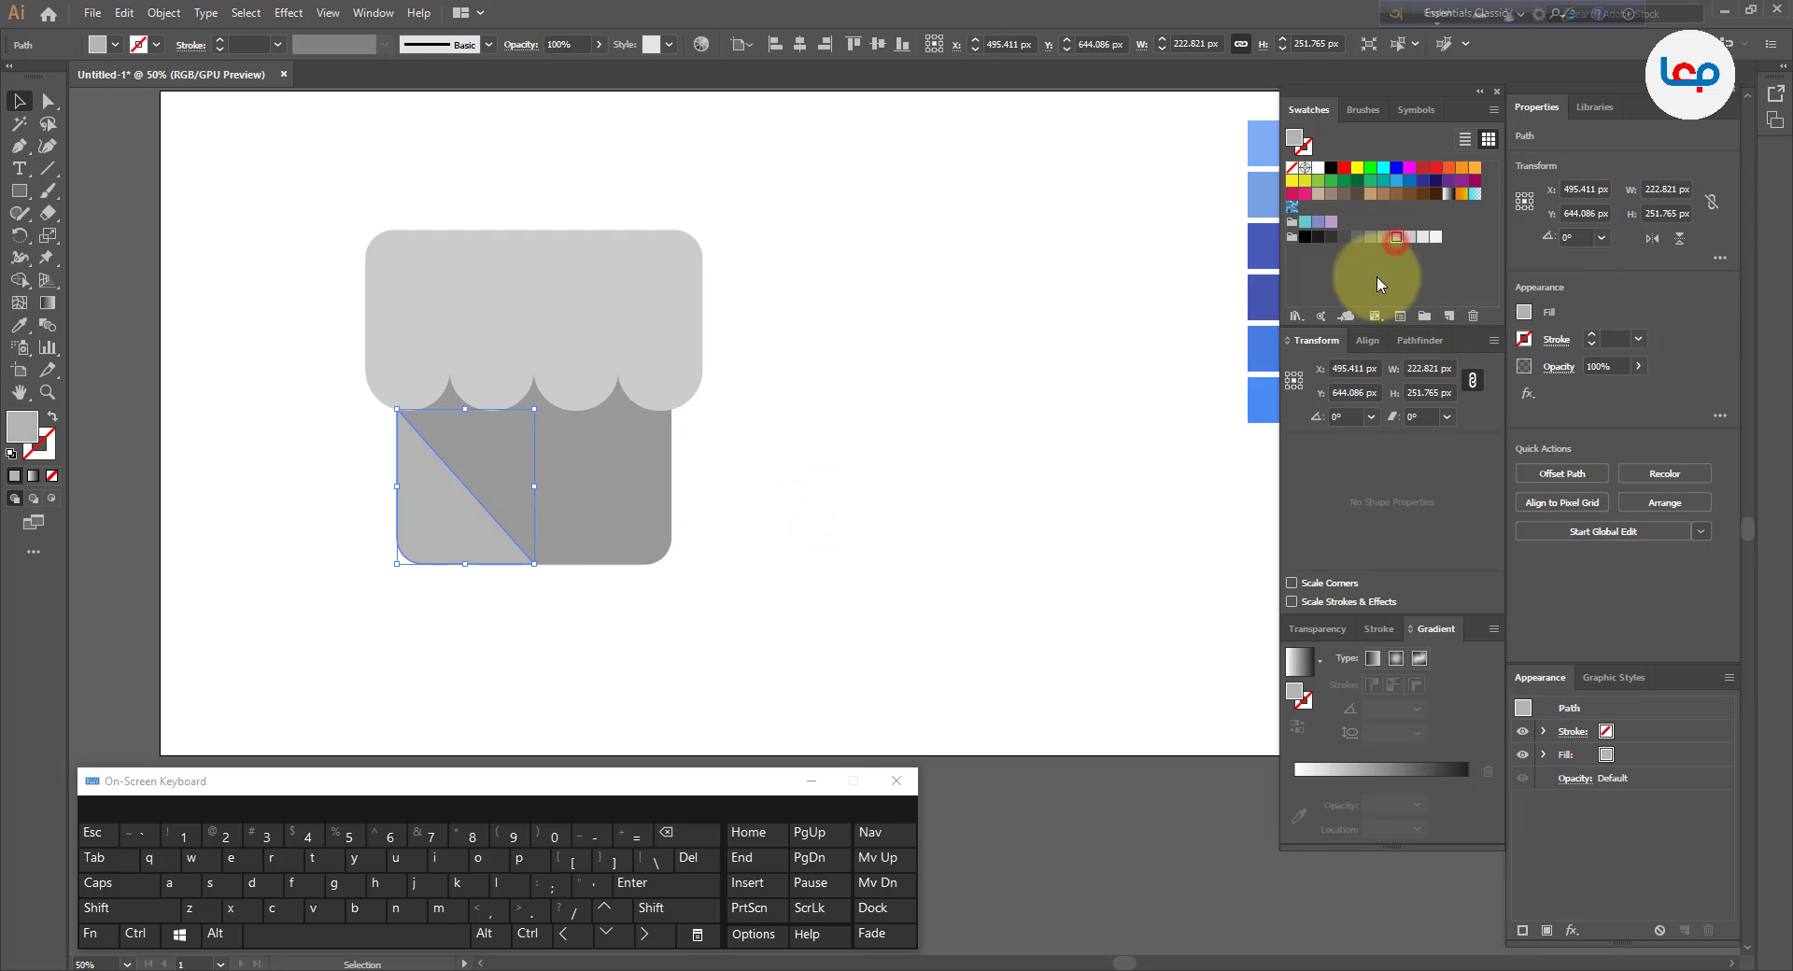
pyautogui.click(843, 491)
pyautogui.keyDown('alt'); pyautogui.scroll(-1, 680, 587); pyautogui.keyUp('alt')
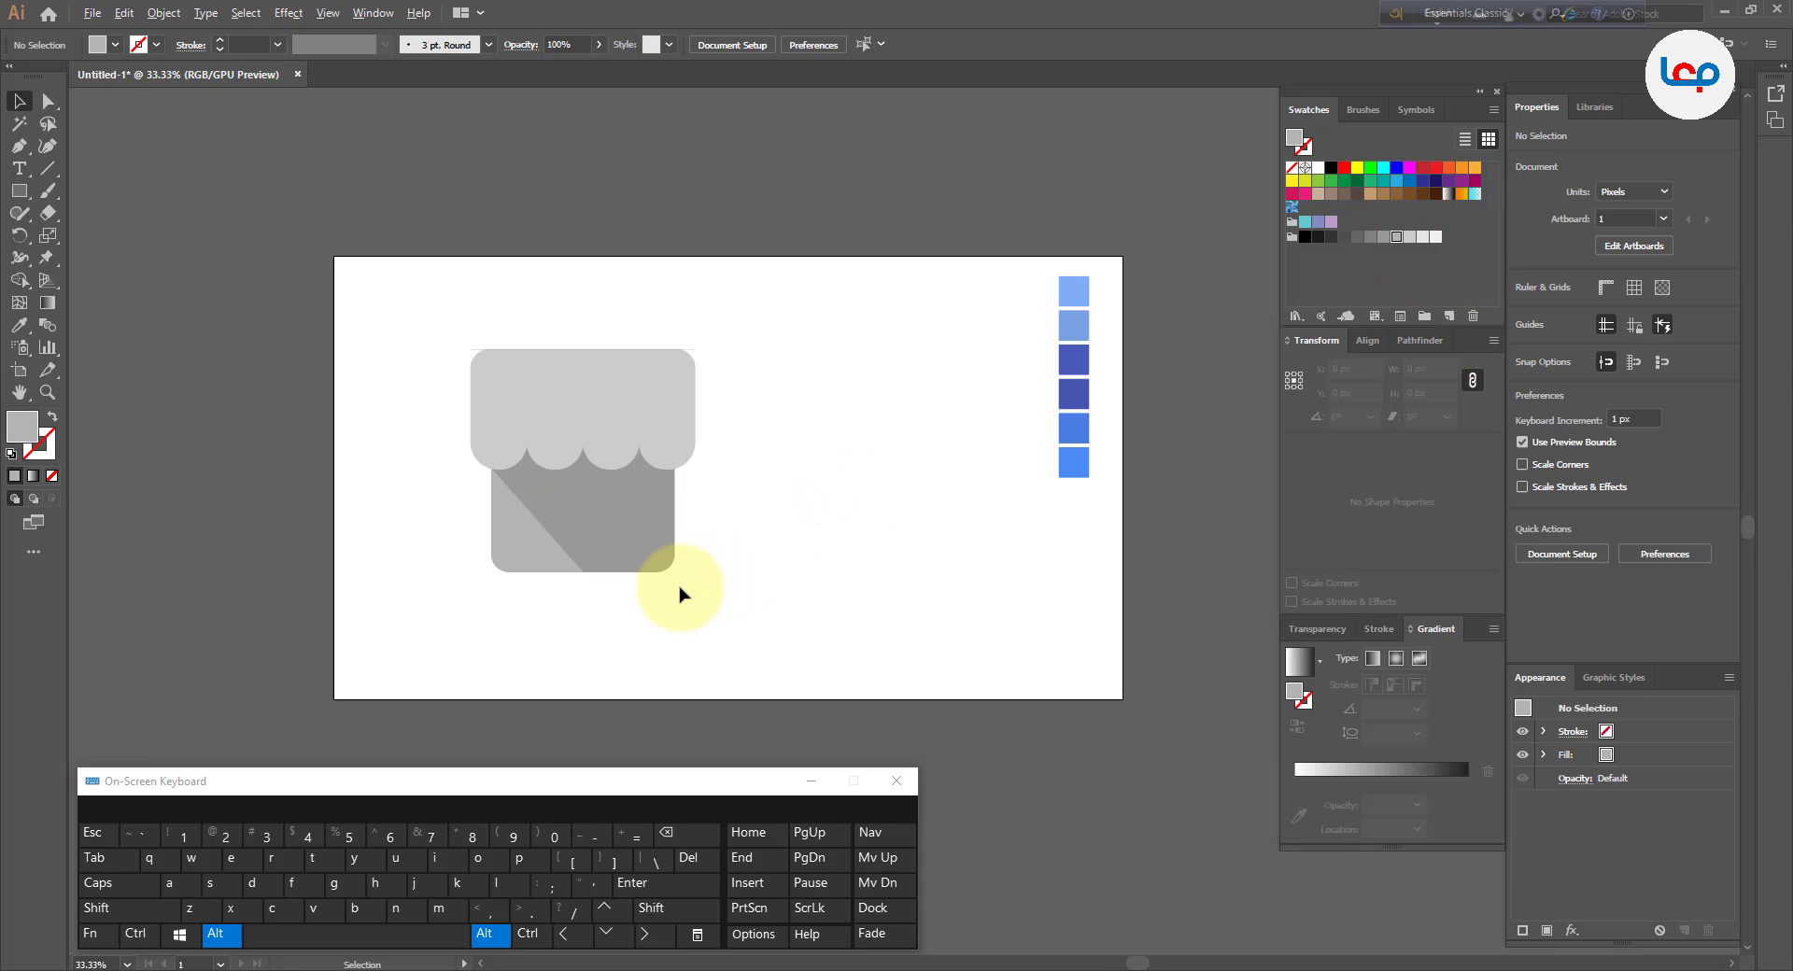
# - Delete the leftover flat line along the awning's top edge
pyautogui.click(695, 352)
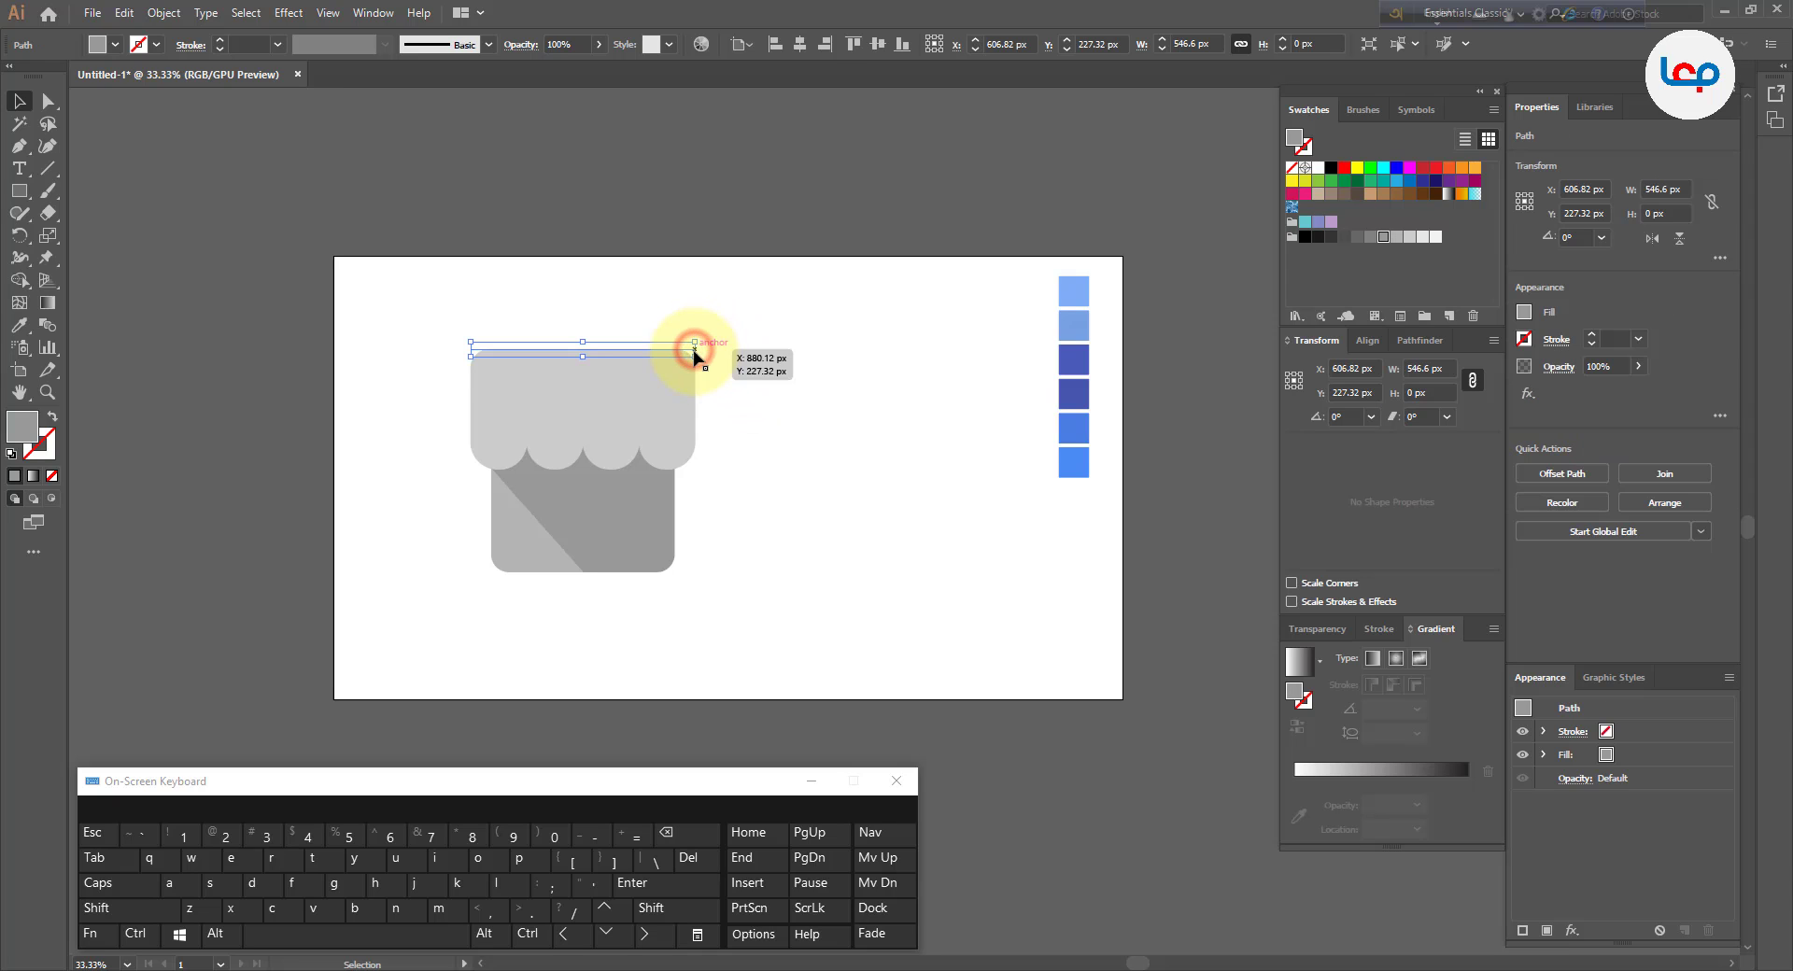
pyautogui.press('Delete')
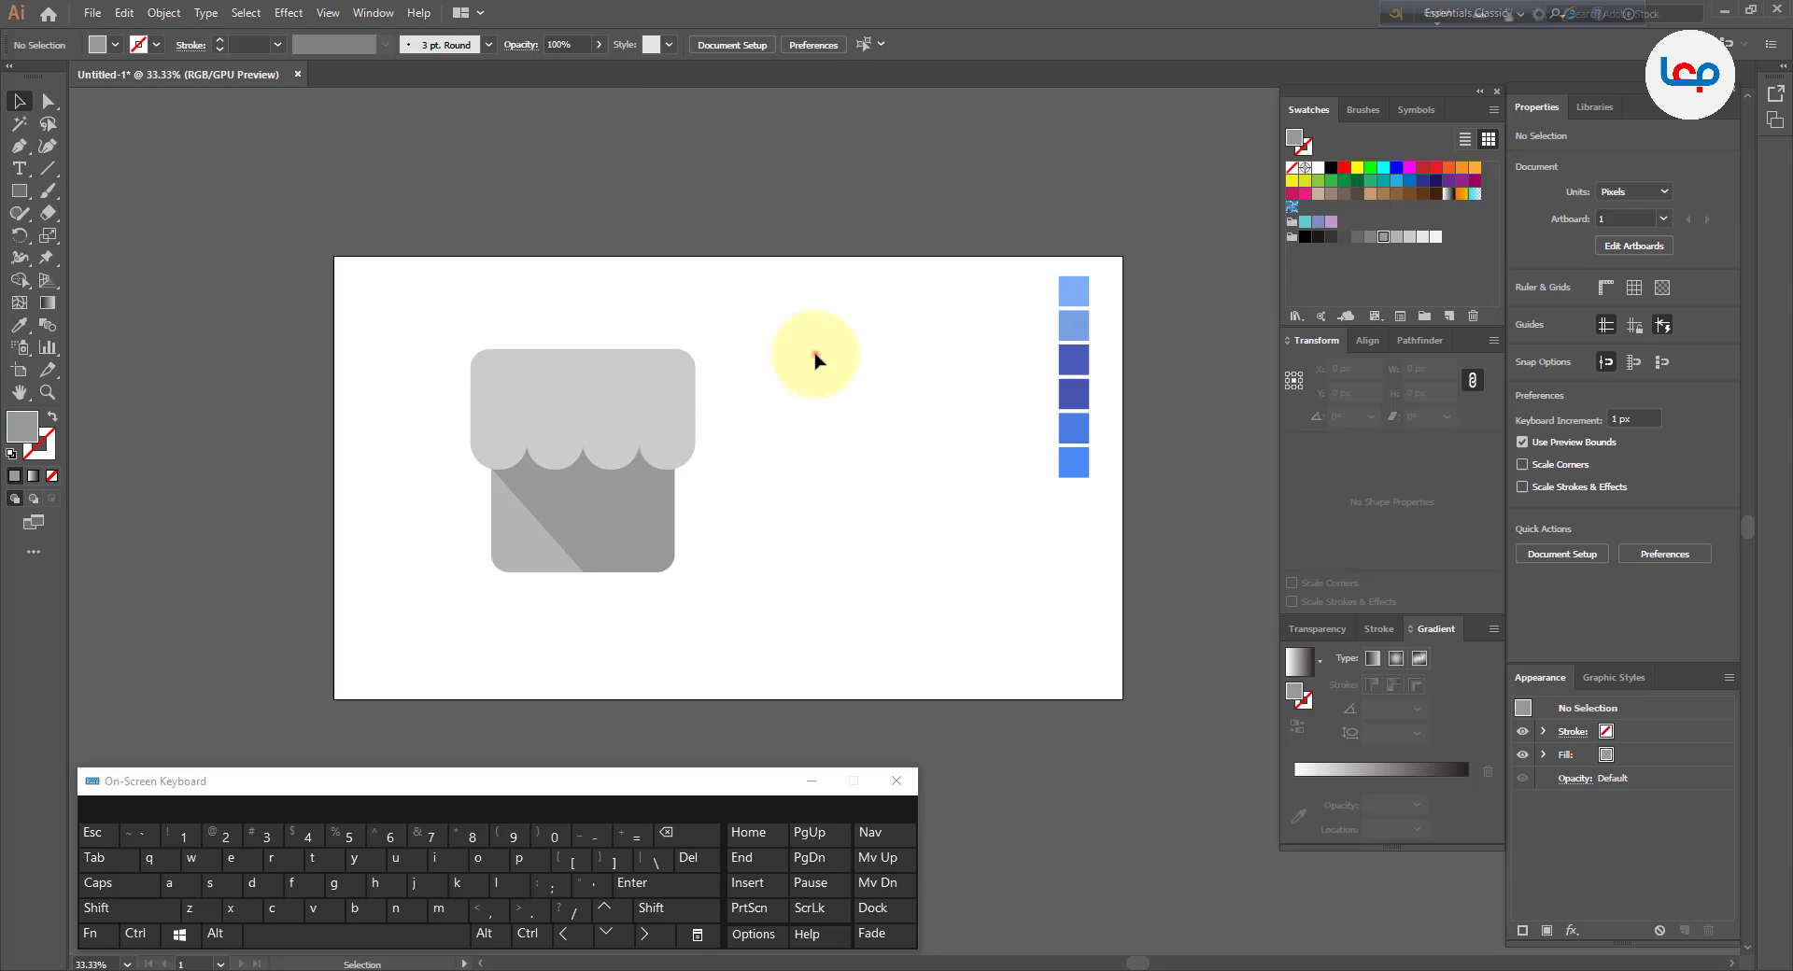
pyautogui.click(909, 598)
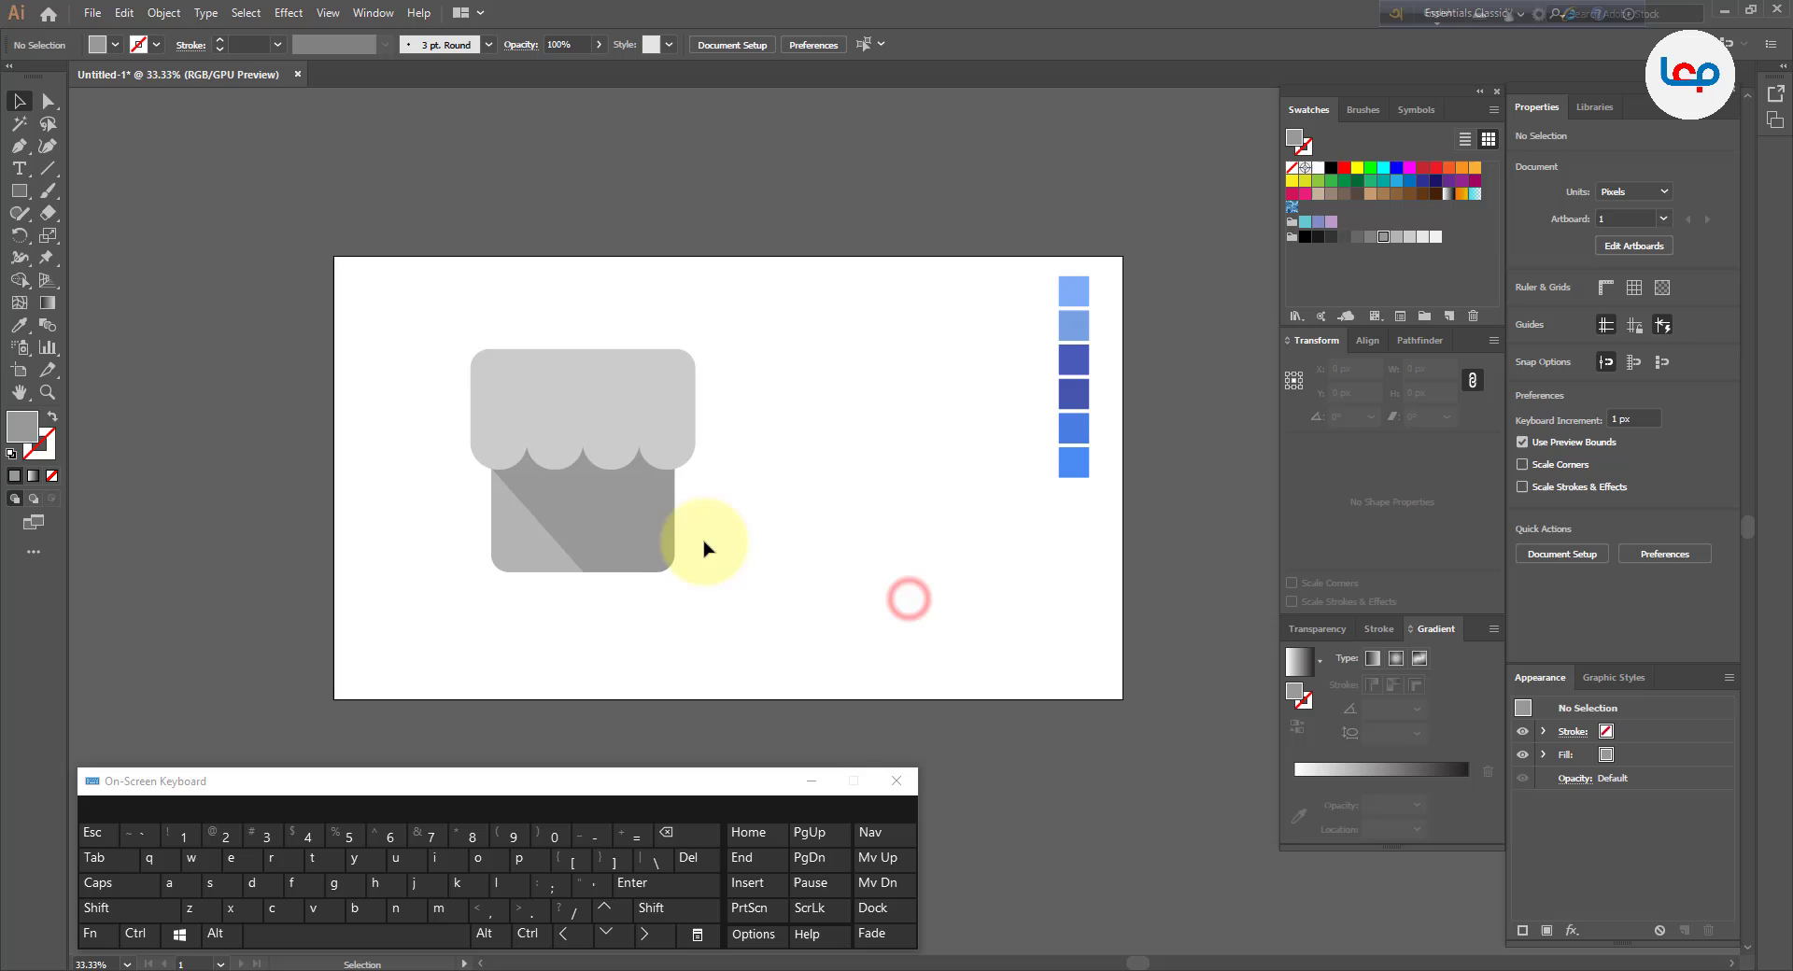
# - Ungroup the awning into its individual panels and scallops
pyautogui.click(492, 403)
pyautogui.rightClick(490, 402)
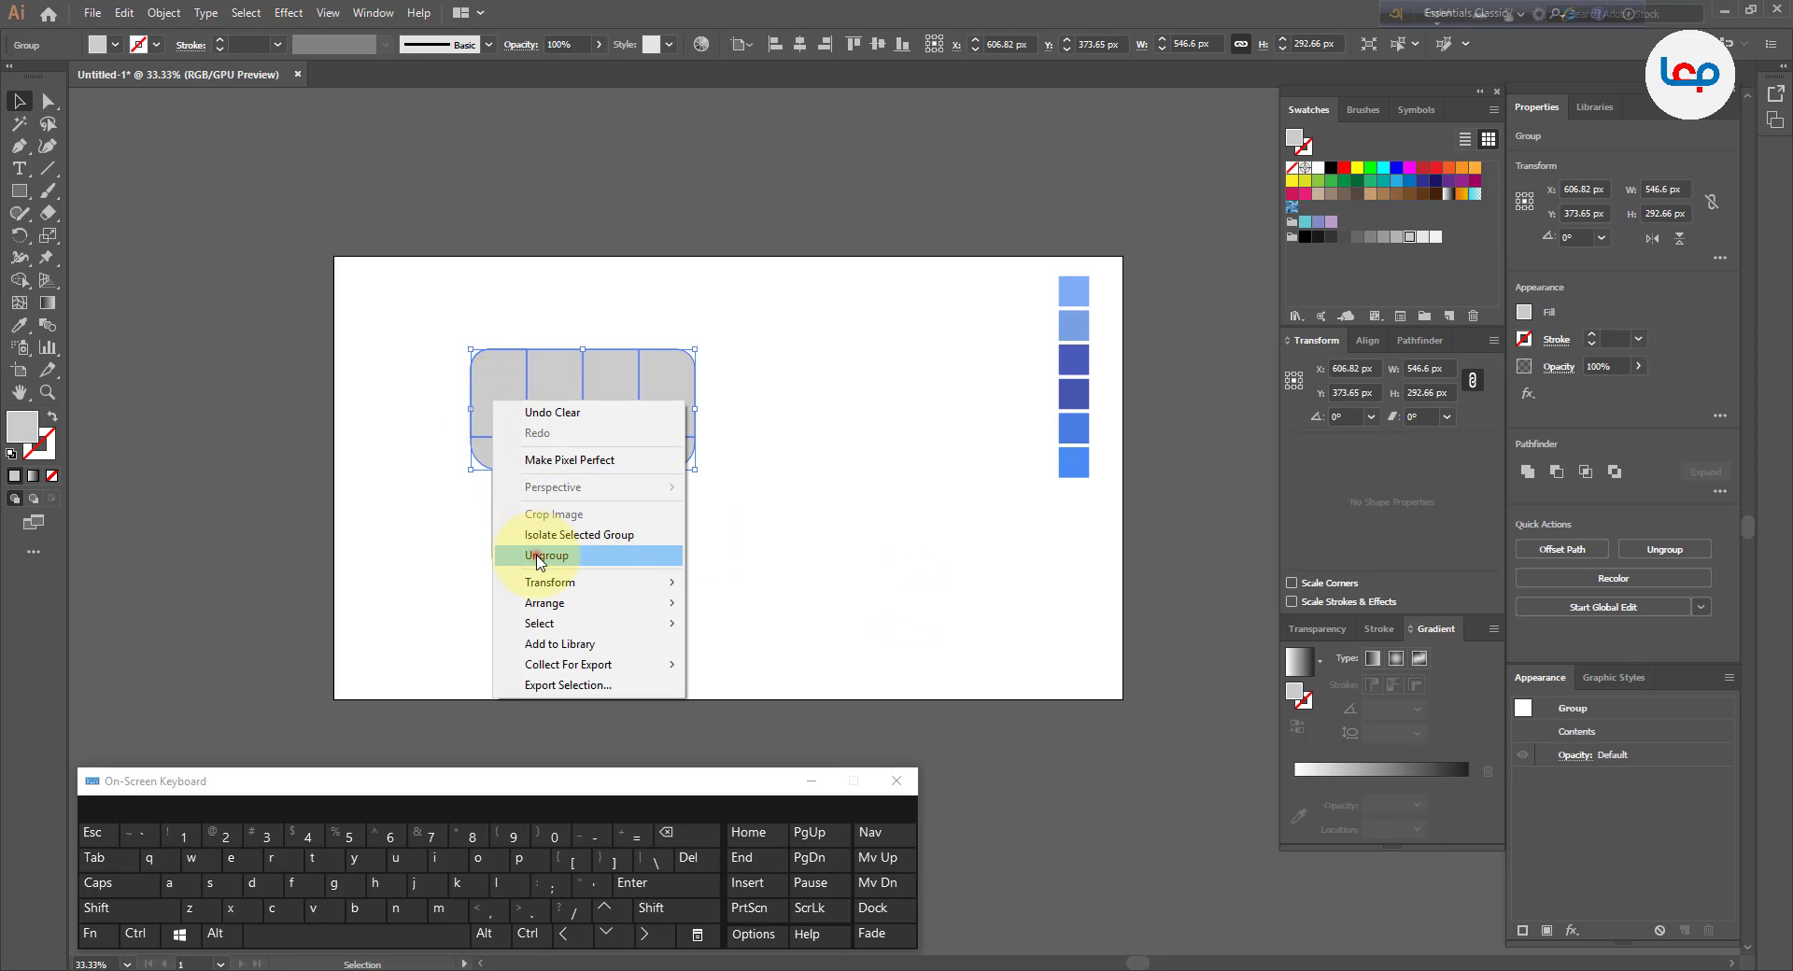
pyautogui.click(535, 555)
# - Fill the awning's leftmost upper panel with the first light blue of the colour squares using the Eyedropper
pyautogui.click(495, 393)
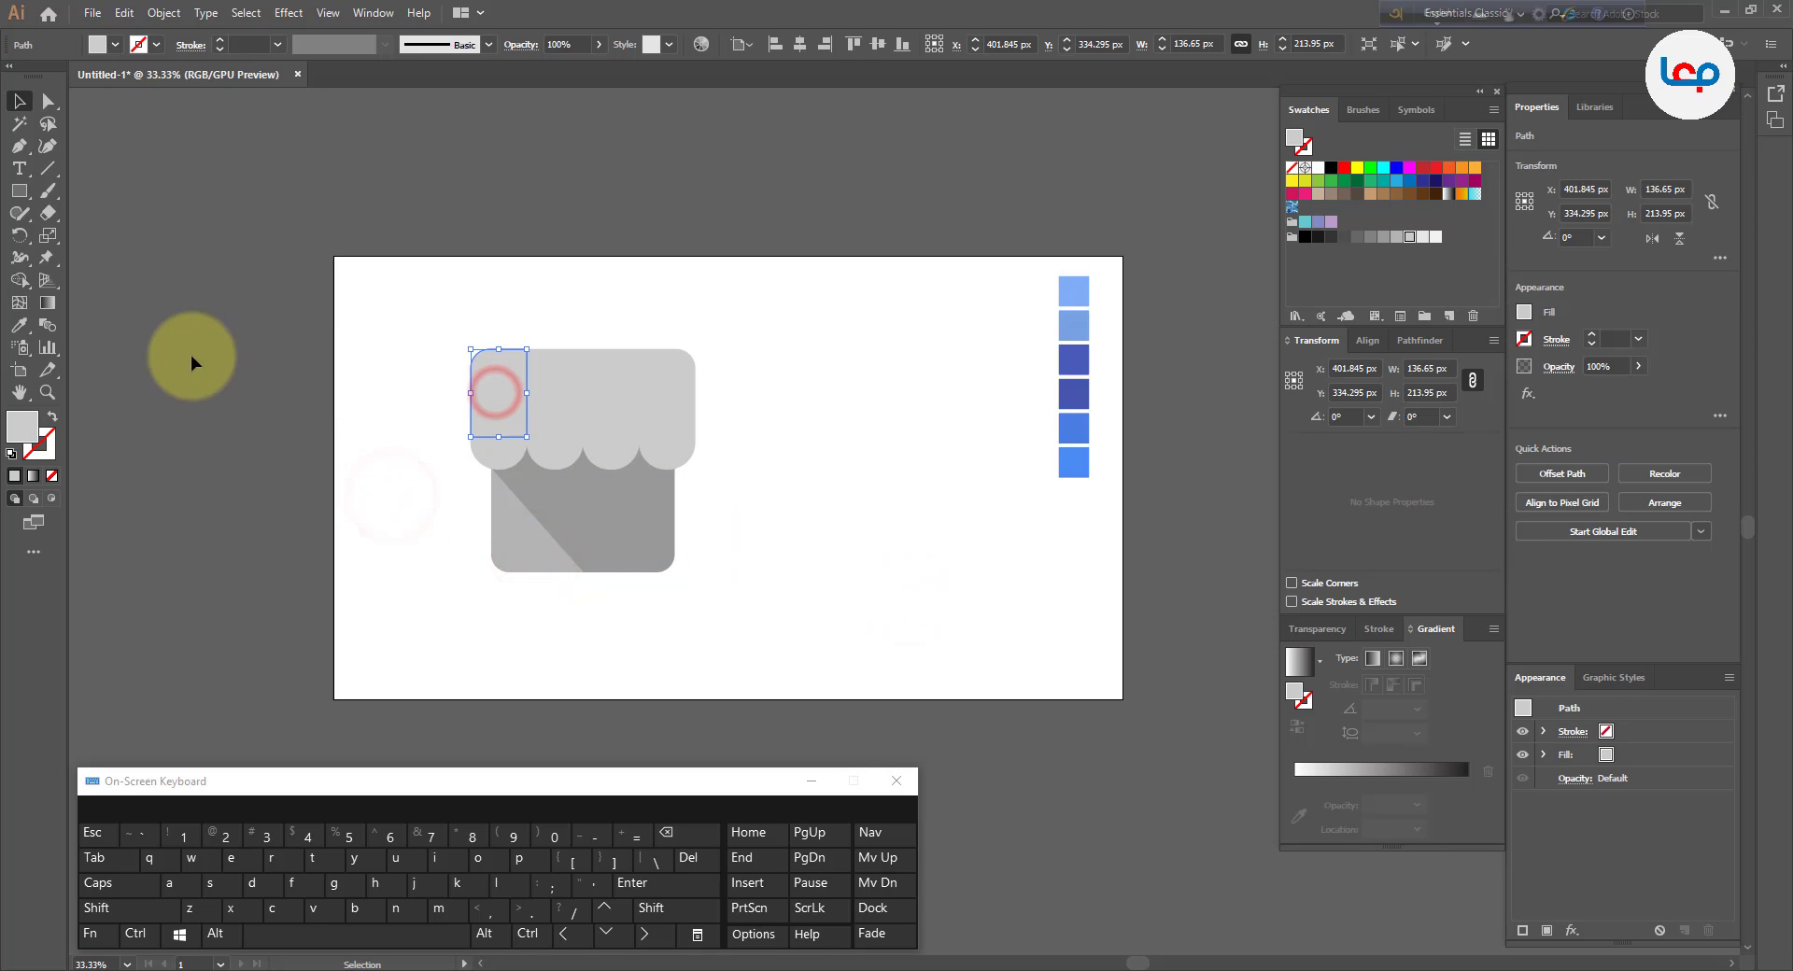
pyautogui.click(29, 327)
pyautogui.click(1076, 290)
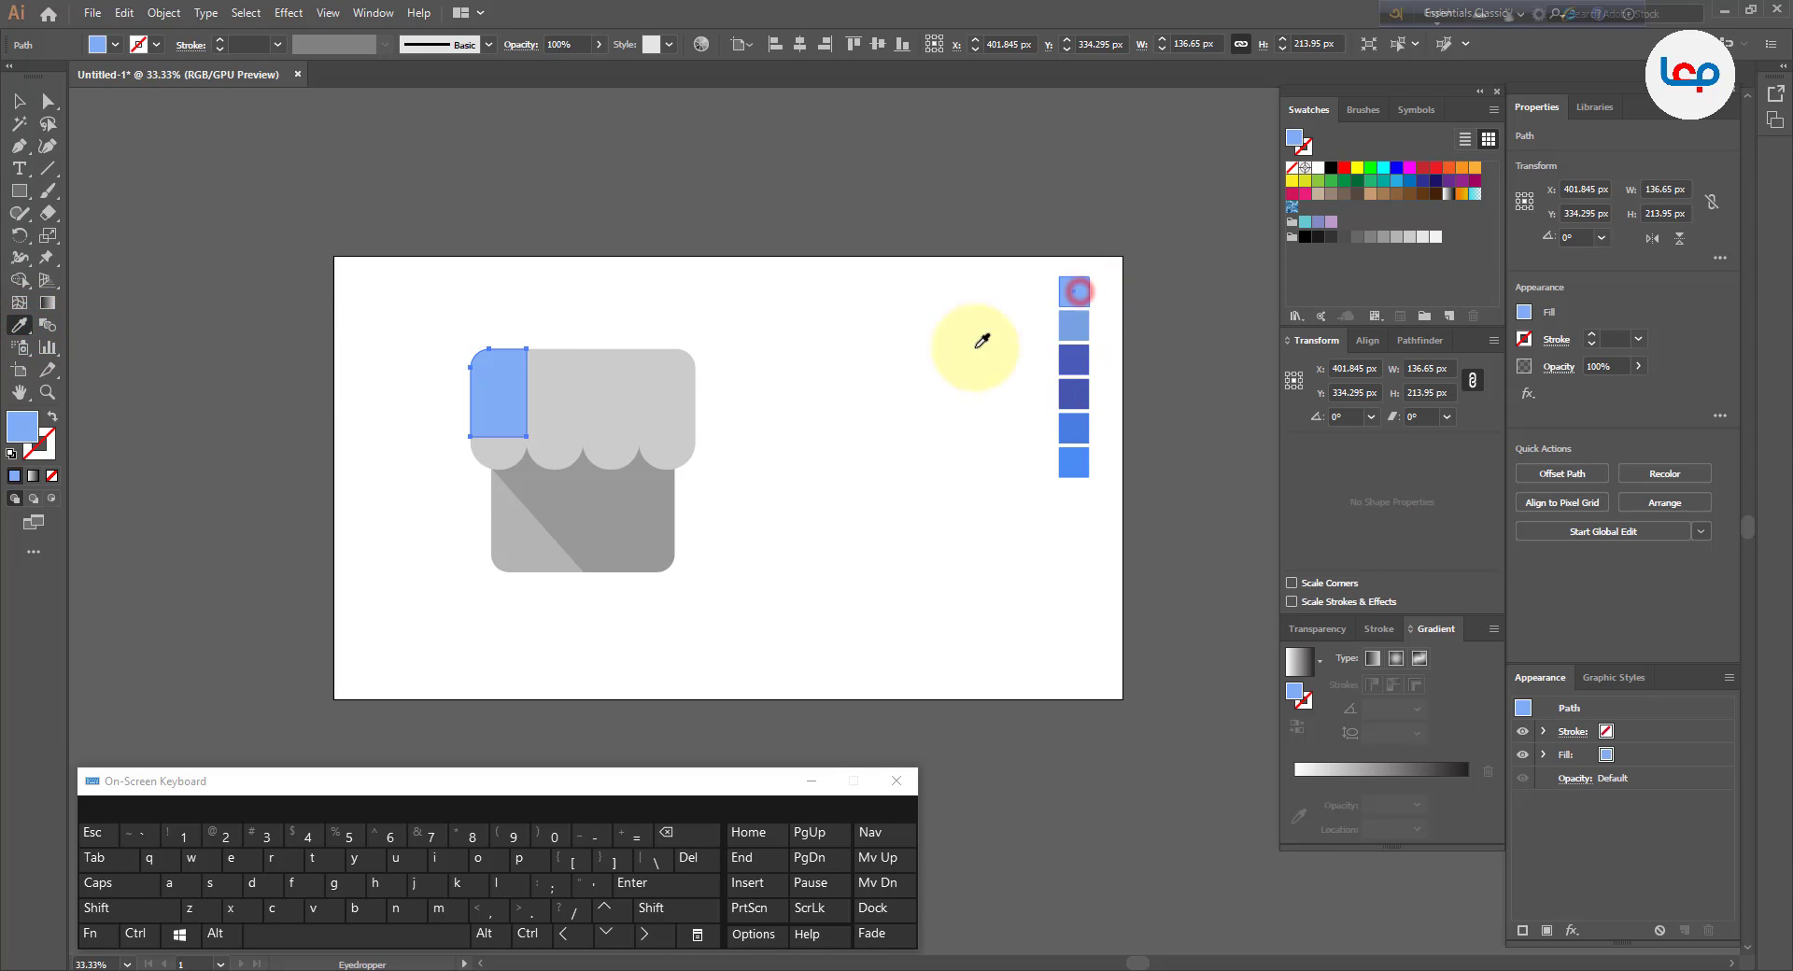
pyautogui.click(17, 101)
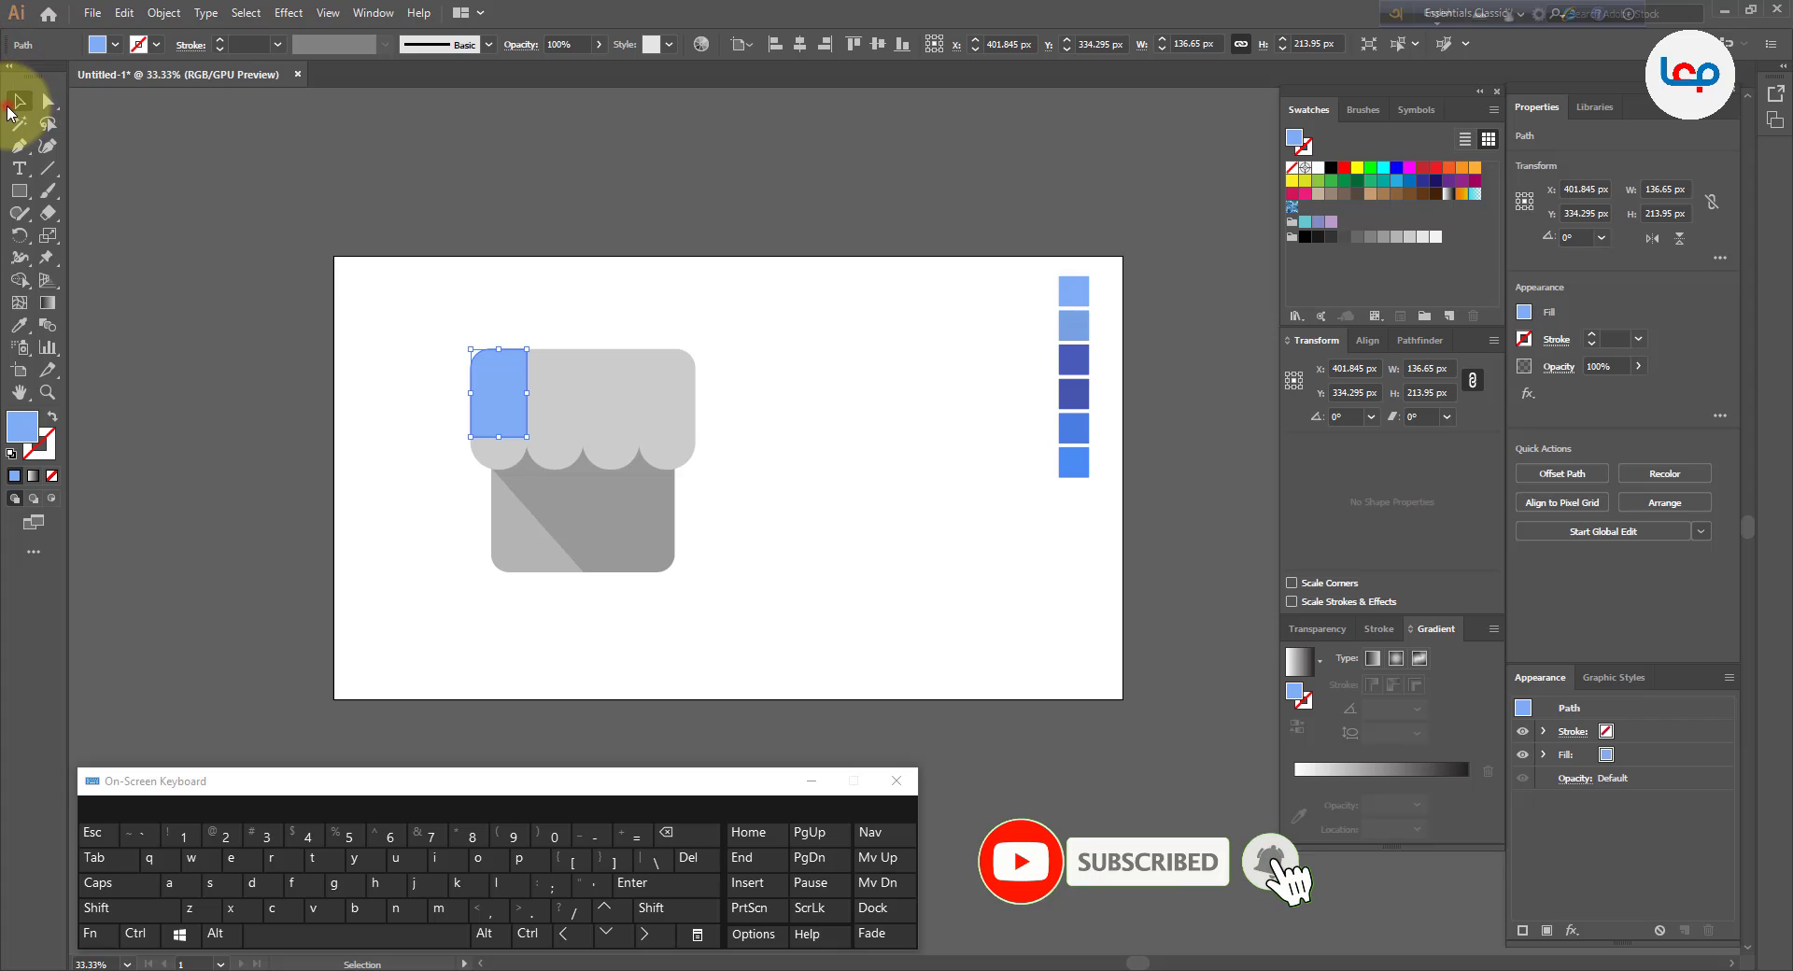
pyautogui.click(534, 270)
# - Fill the leftmost scallop with the slightly darker light blue of the second colour square using the Eyedropper
pyautogui.click(493, 452)
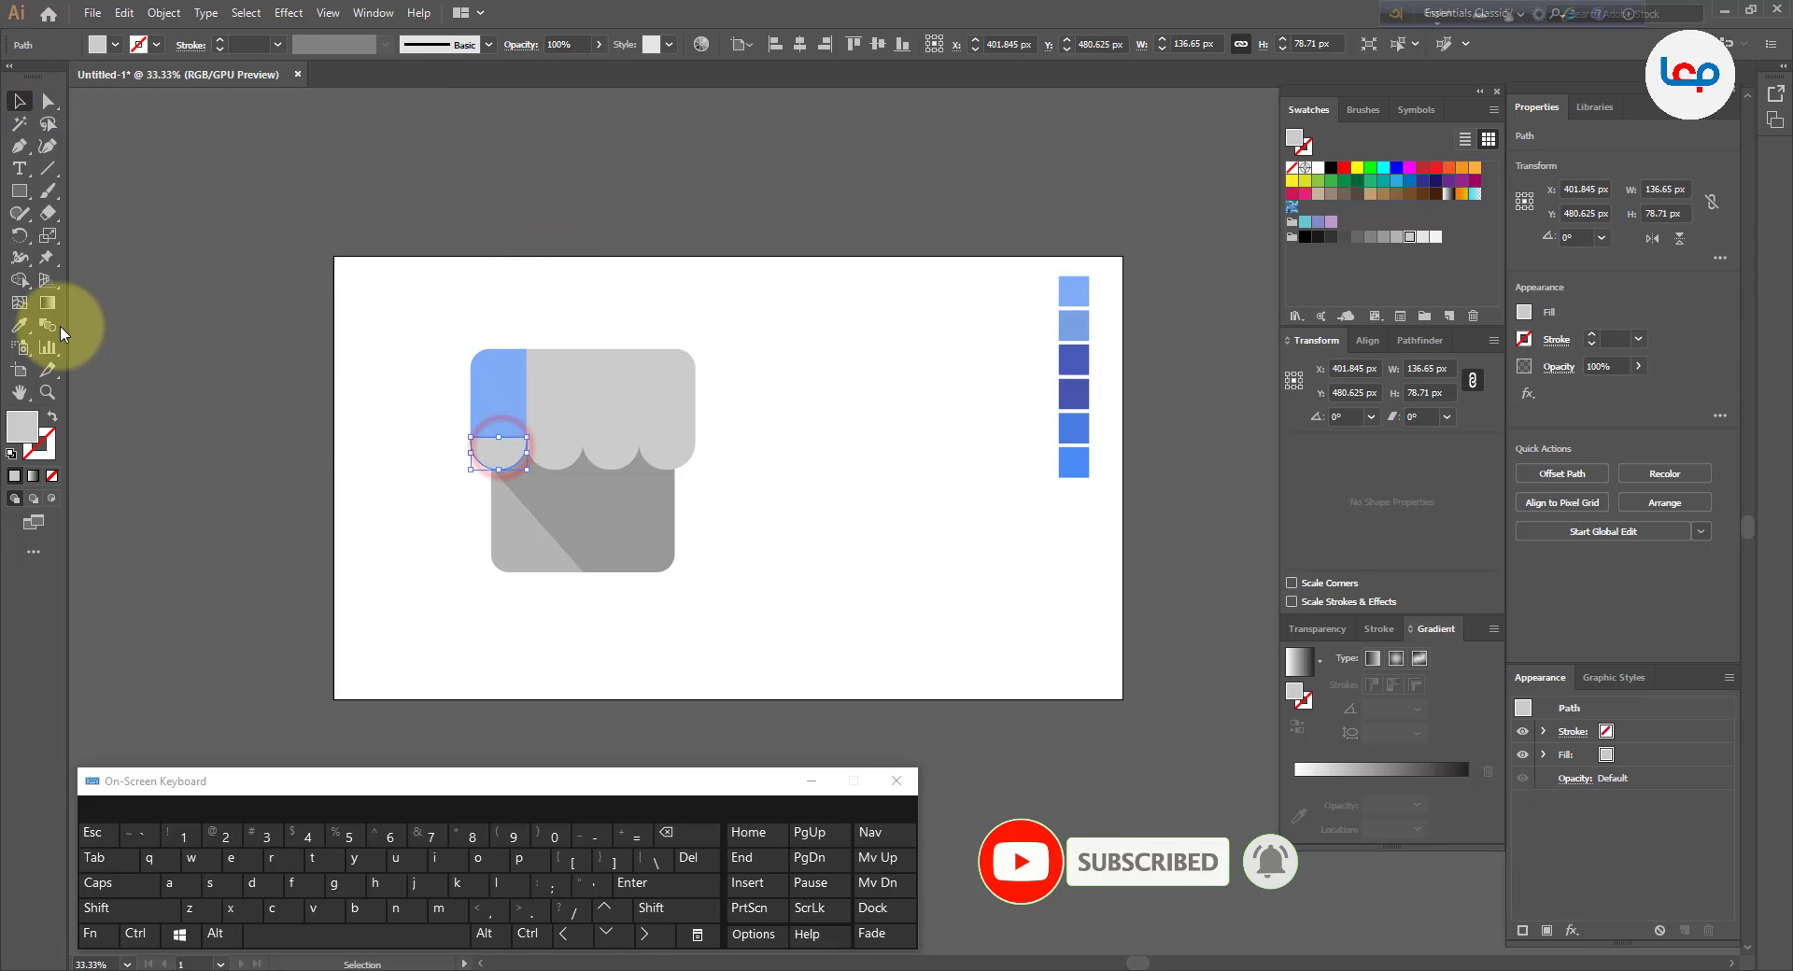
pyautogui.click(18, 325)
pyautogui.click(1072, 325)
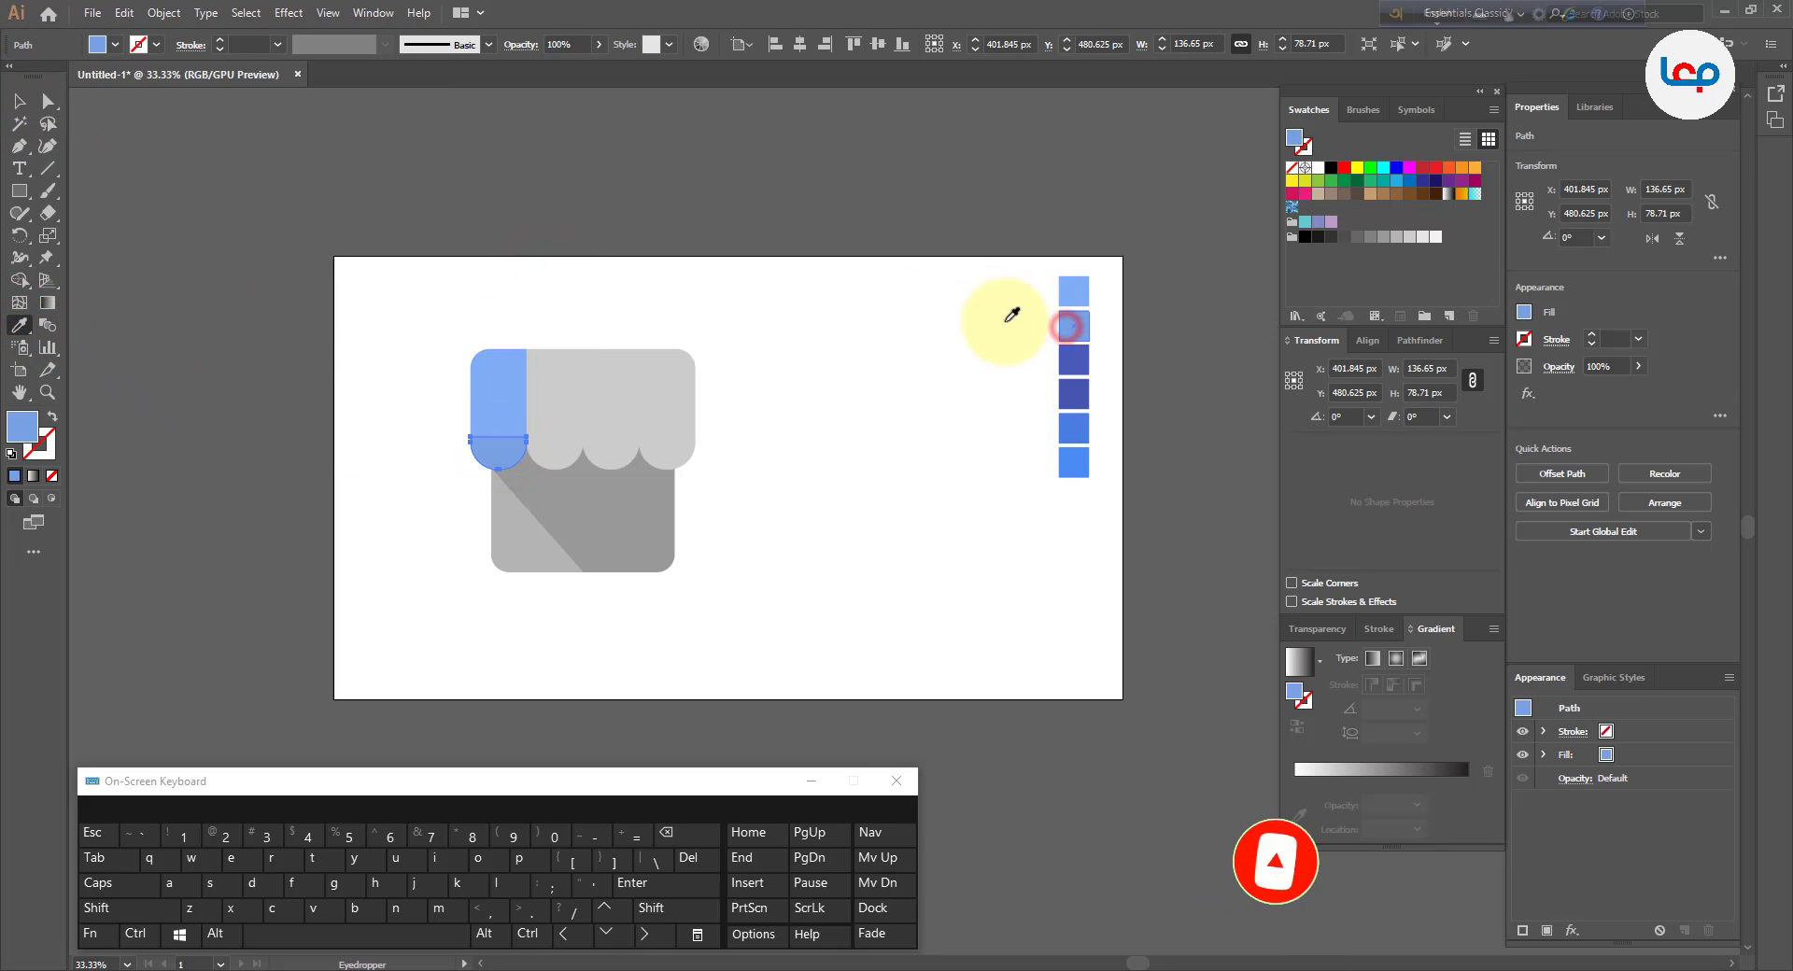
pyautogui.click(19, 103)
pyautogui.click(440, 276)
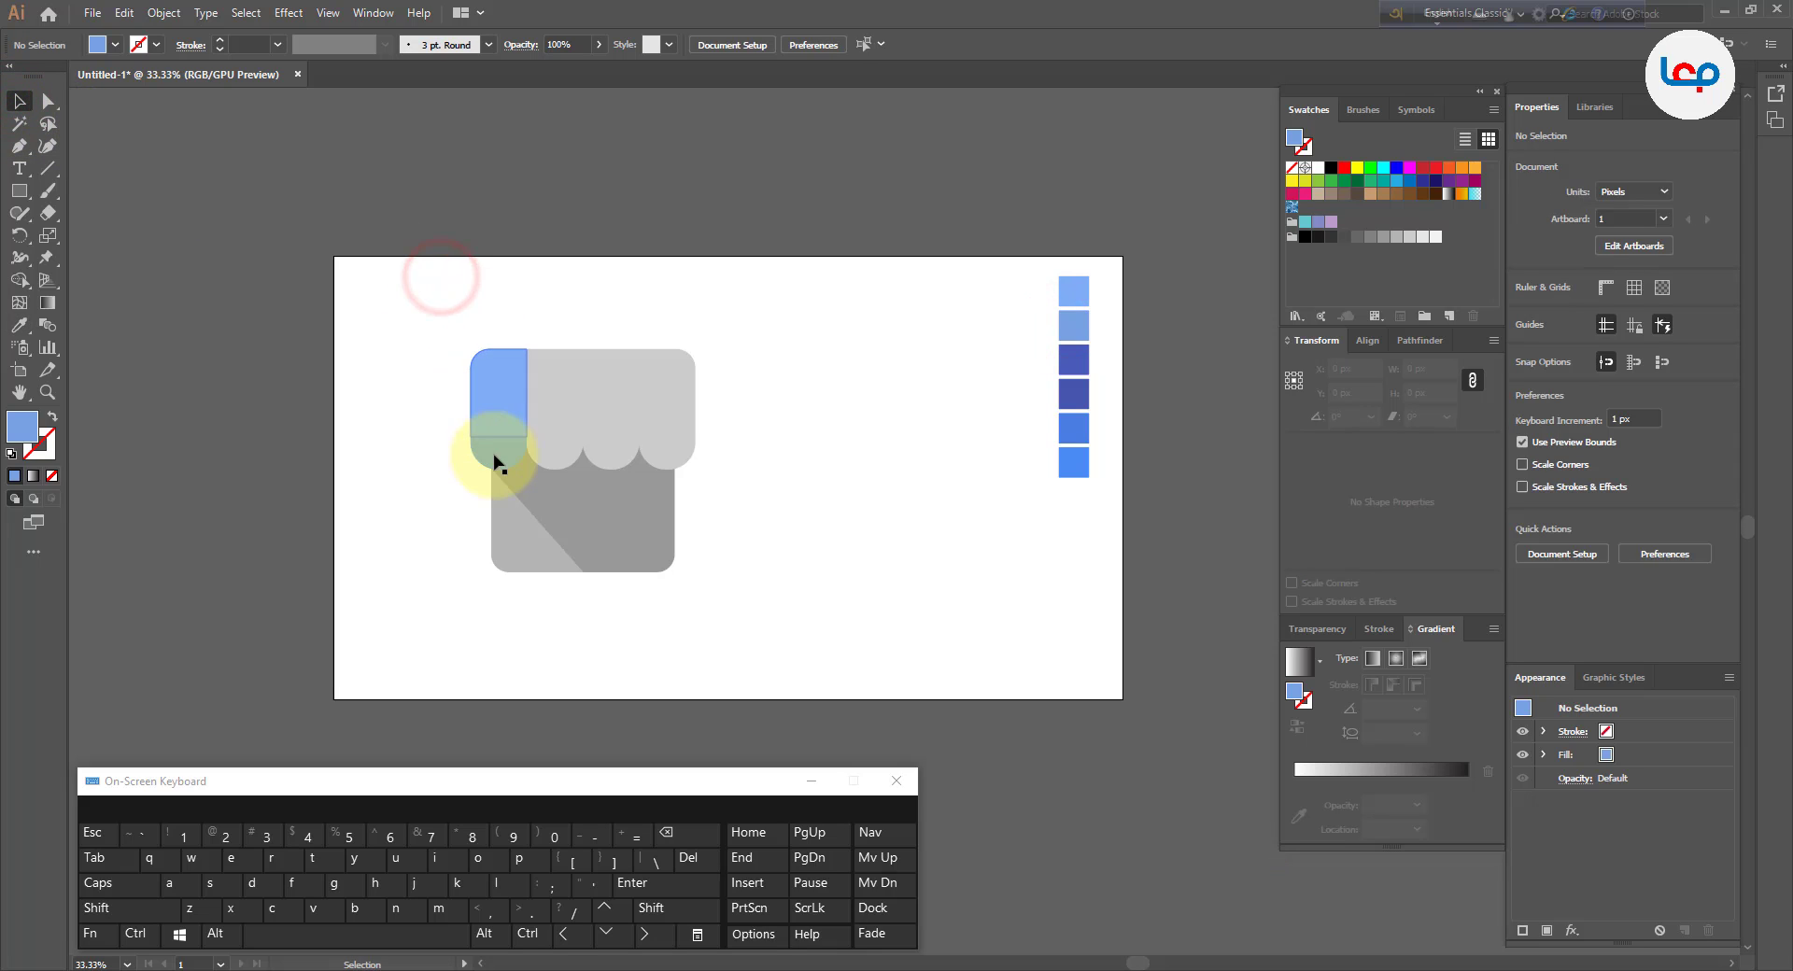
pyautogui.scroll(3, 504, 460)
pyautogui.scroll(-3, 545, 368)
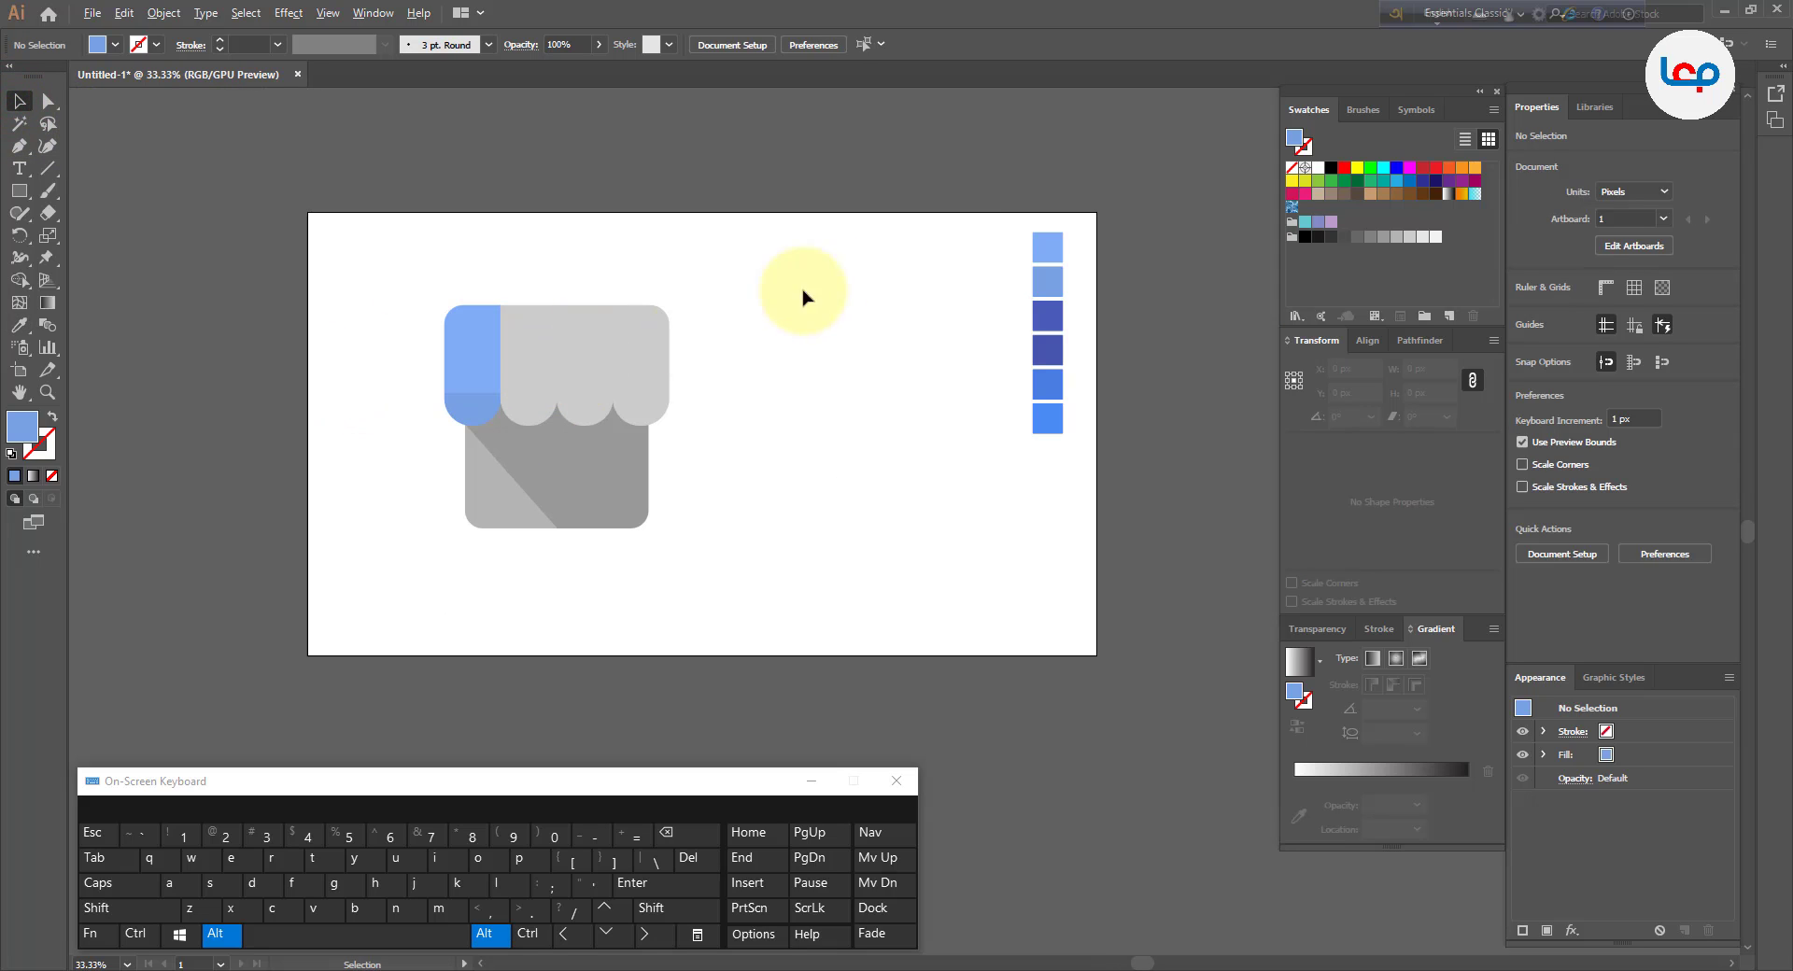
# - Move the whole column of six blue colour squares next to the awning's right side
pyautogui.moveTo(944, 199); pyautogui.dragTo(1062, 450)
pyautogui.moveTo(1041, 316); pyautogui.dragTo(721, 358)
pyautogui.scroll(1, 574, 379)
pyautogui.click(721, 373)
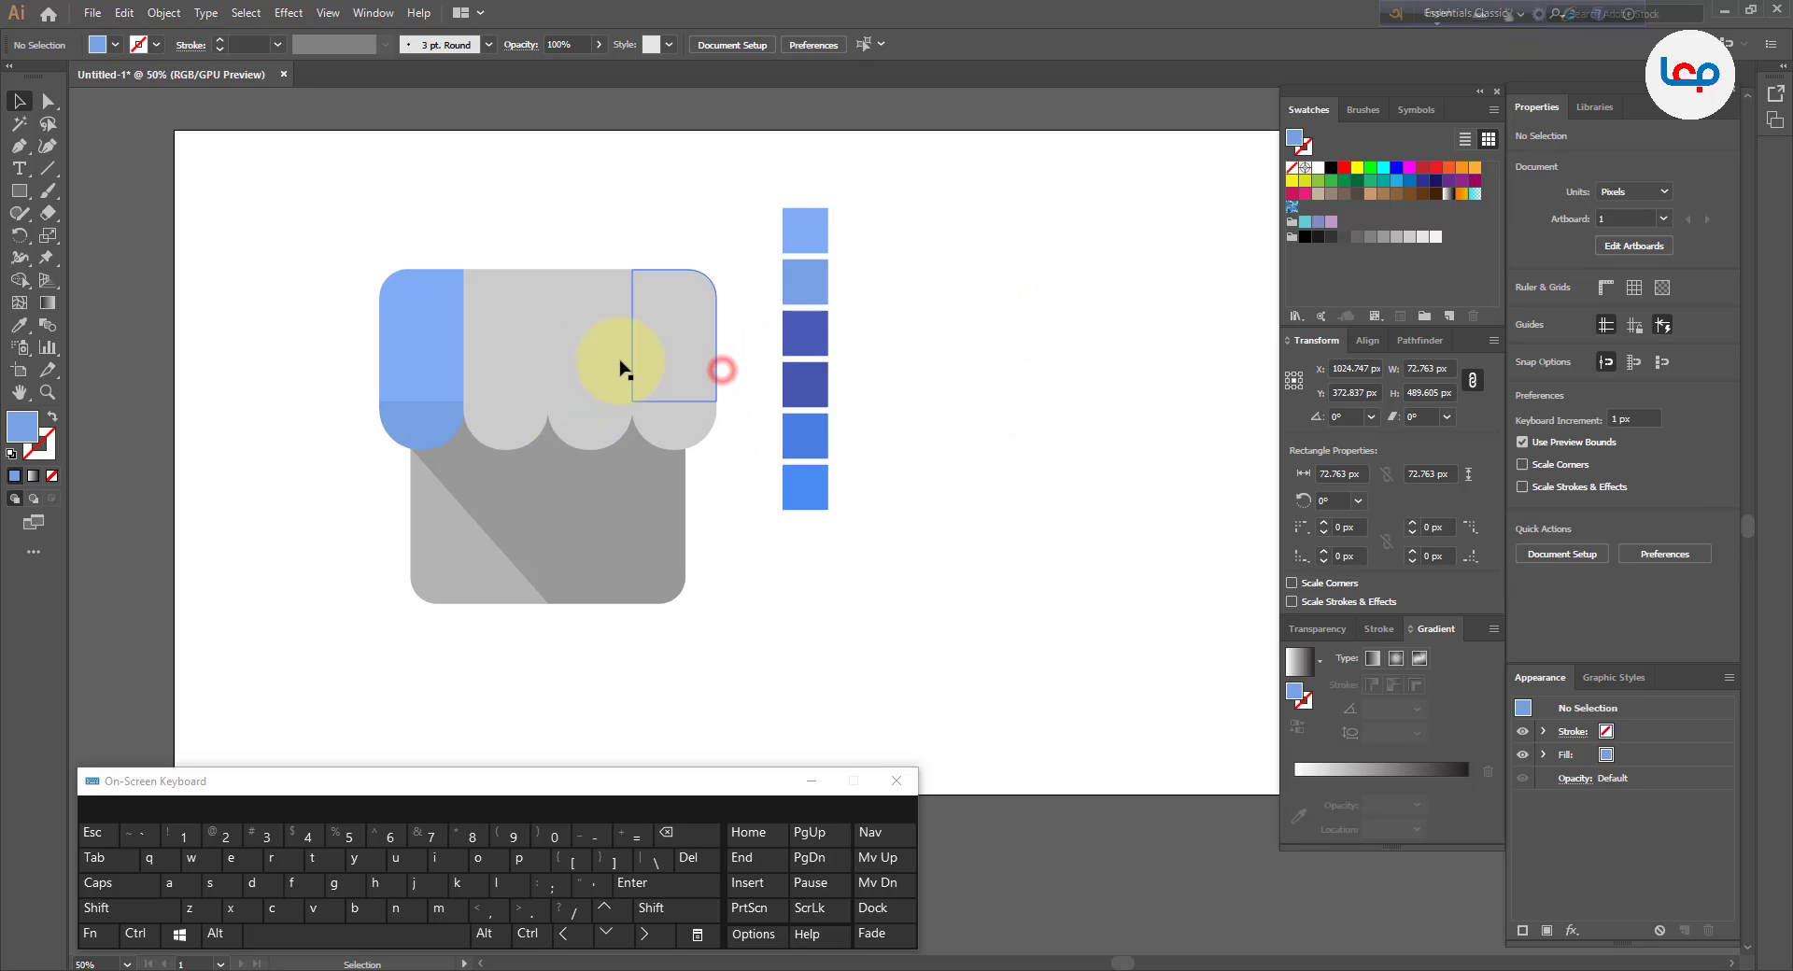
# - Fill the second awning panel with the third square's indigo and its scallop with the fourth square's darker indigo using the Eyedropper
pyautogui.click(523, 354)
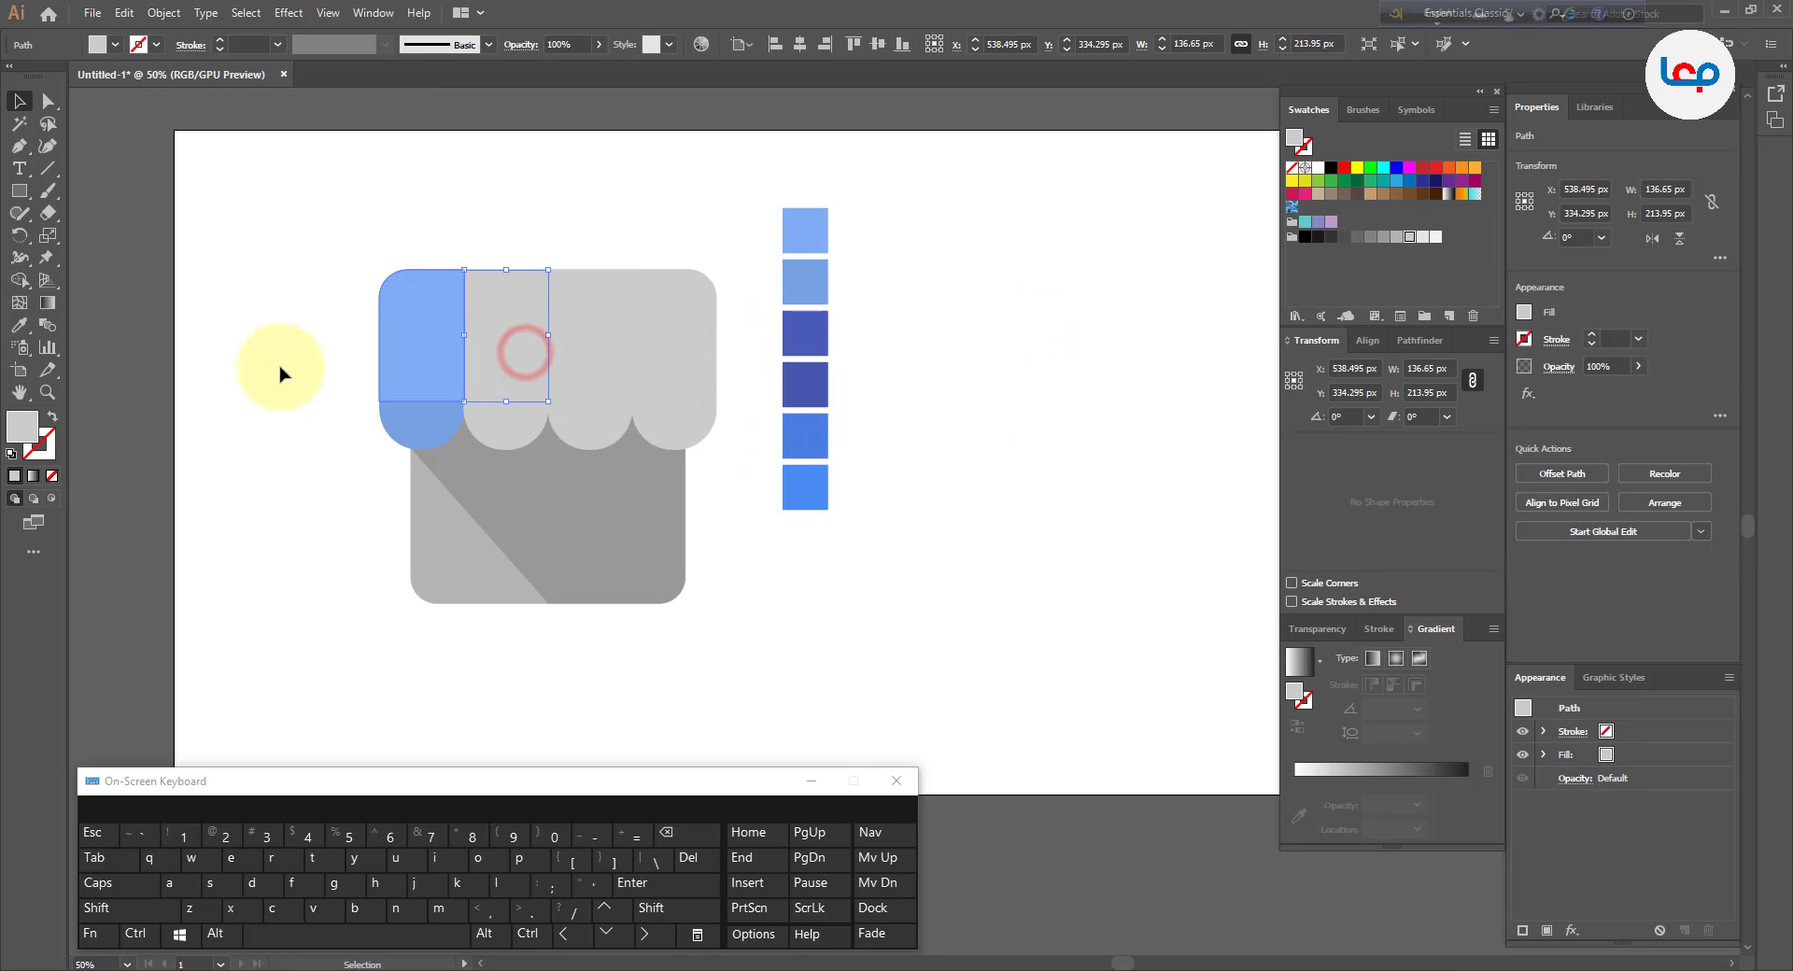
pyautogui.click(813, 330)
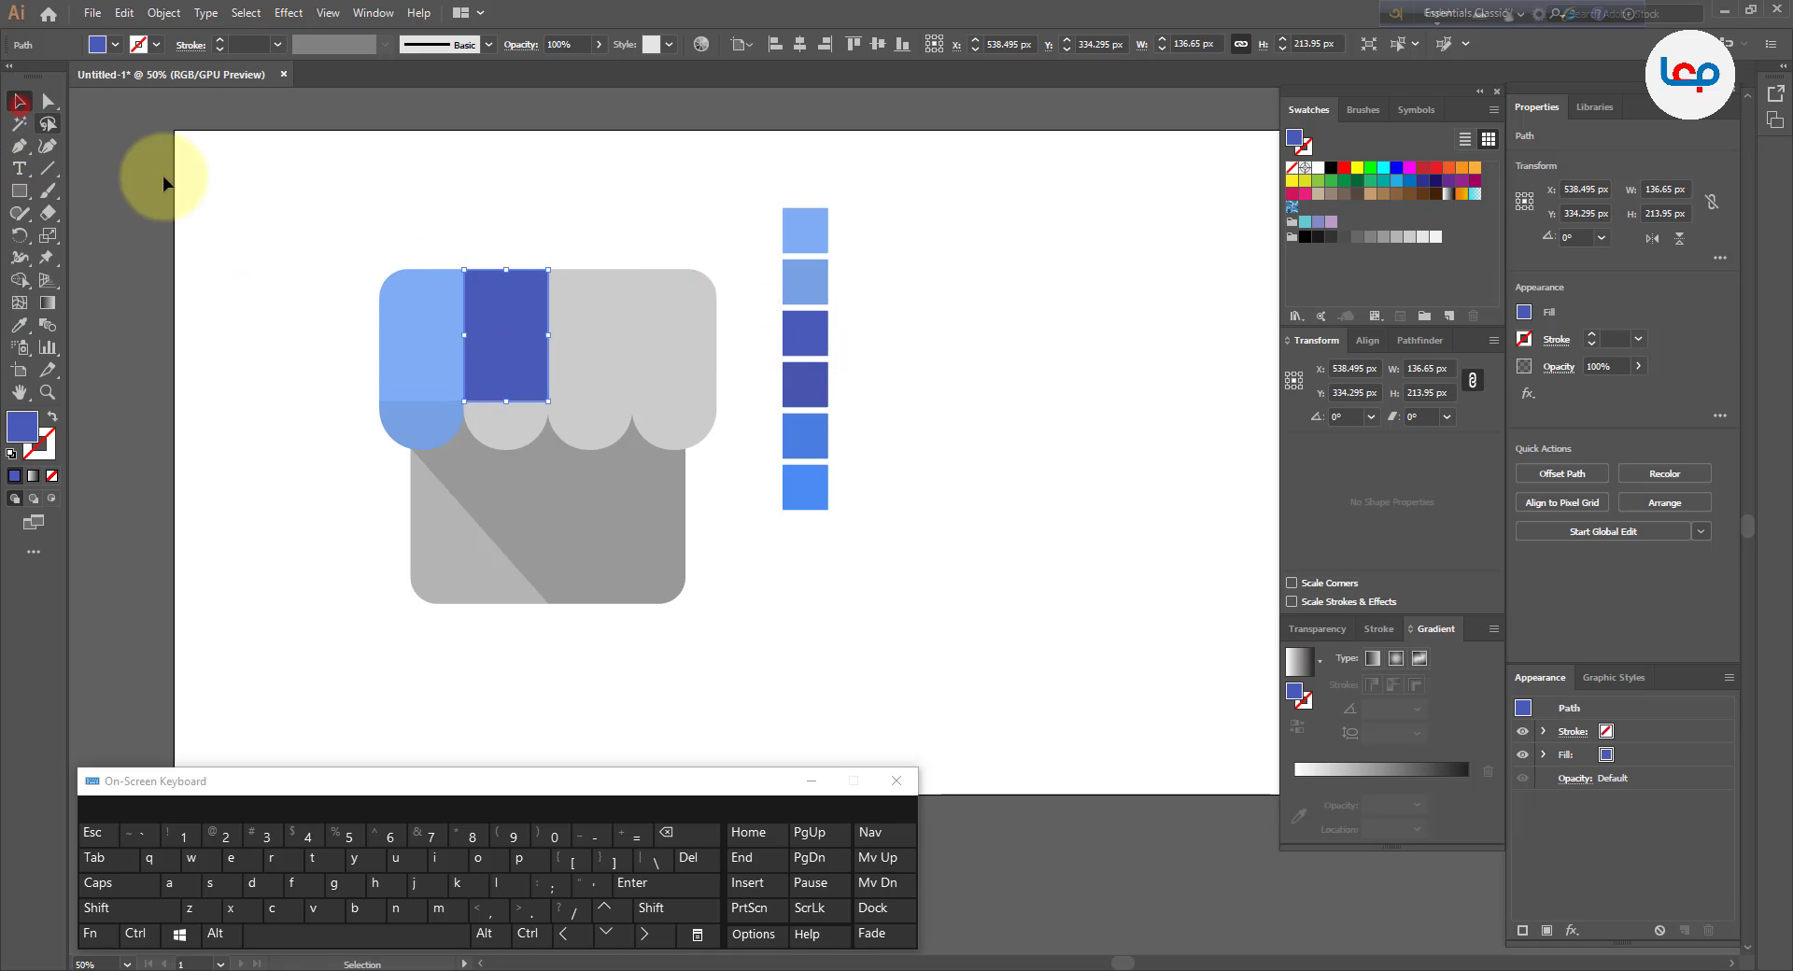
pyautogui.click(208, 193)
pyautogui.click(478, 425)
pyautogui.click(19, 324)
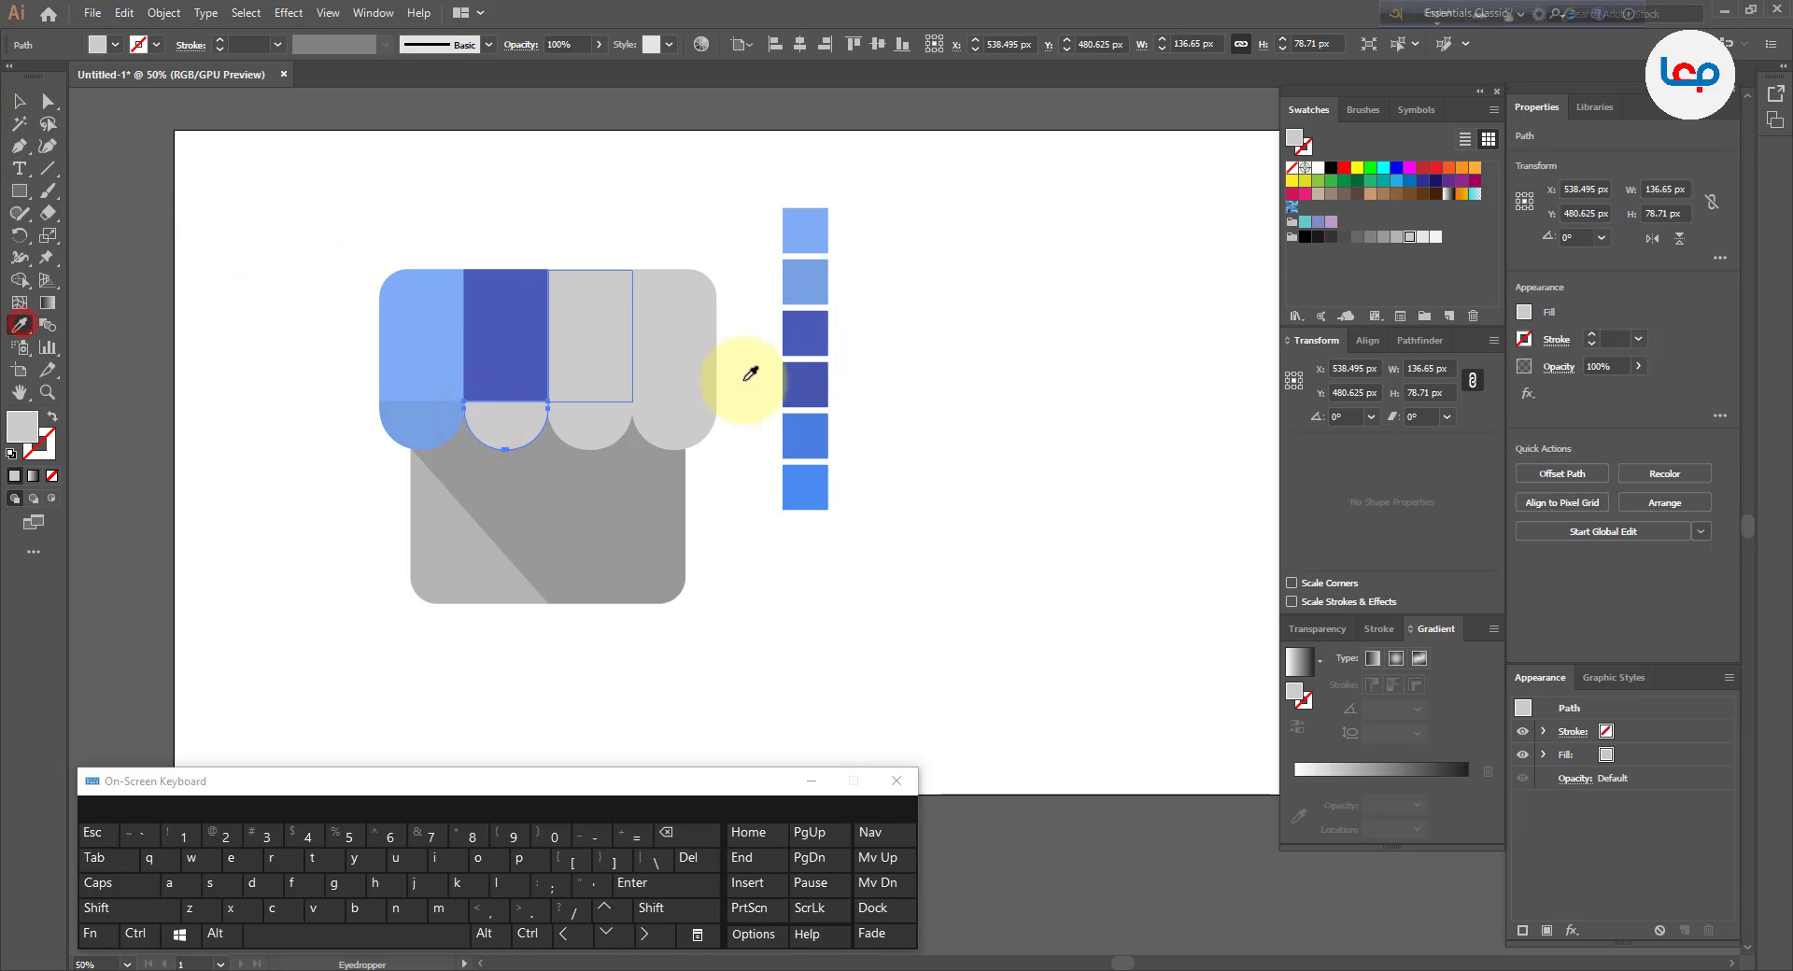
pyautogui.click(810, 377)
pyautogui.click(19, 101)
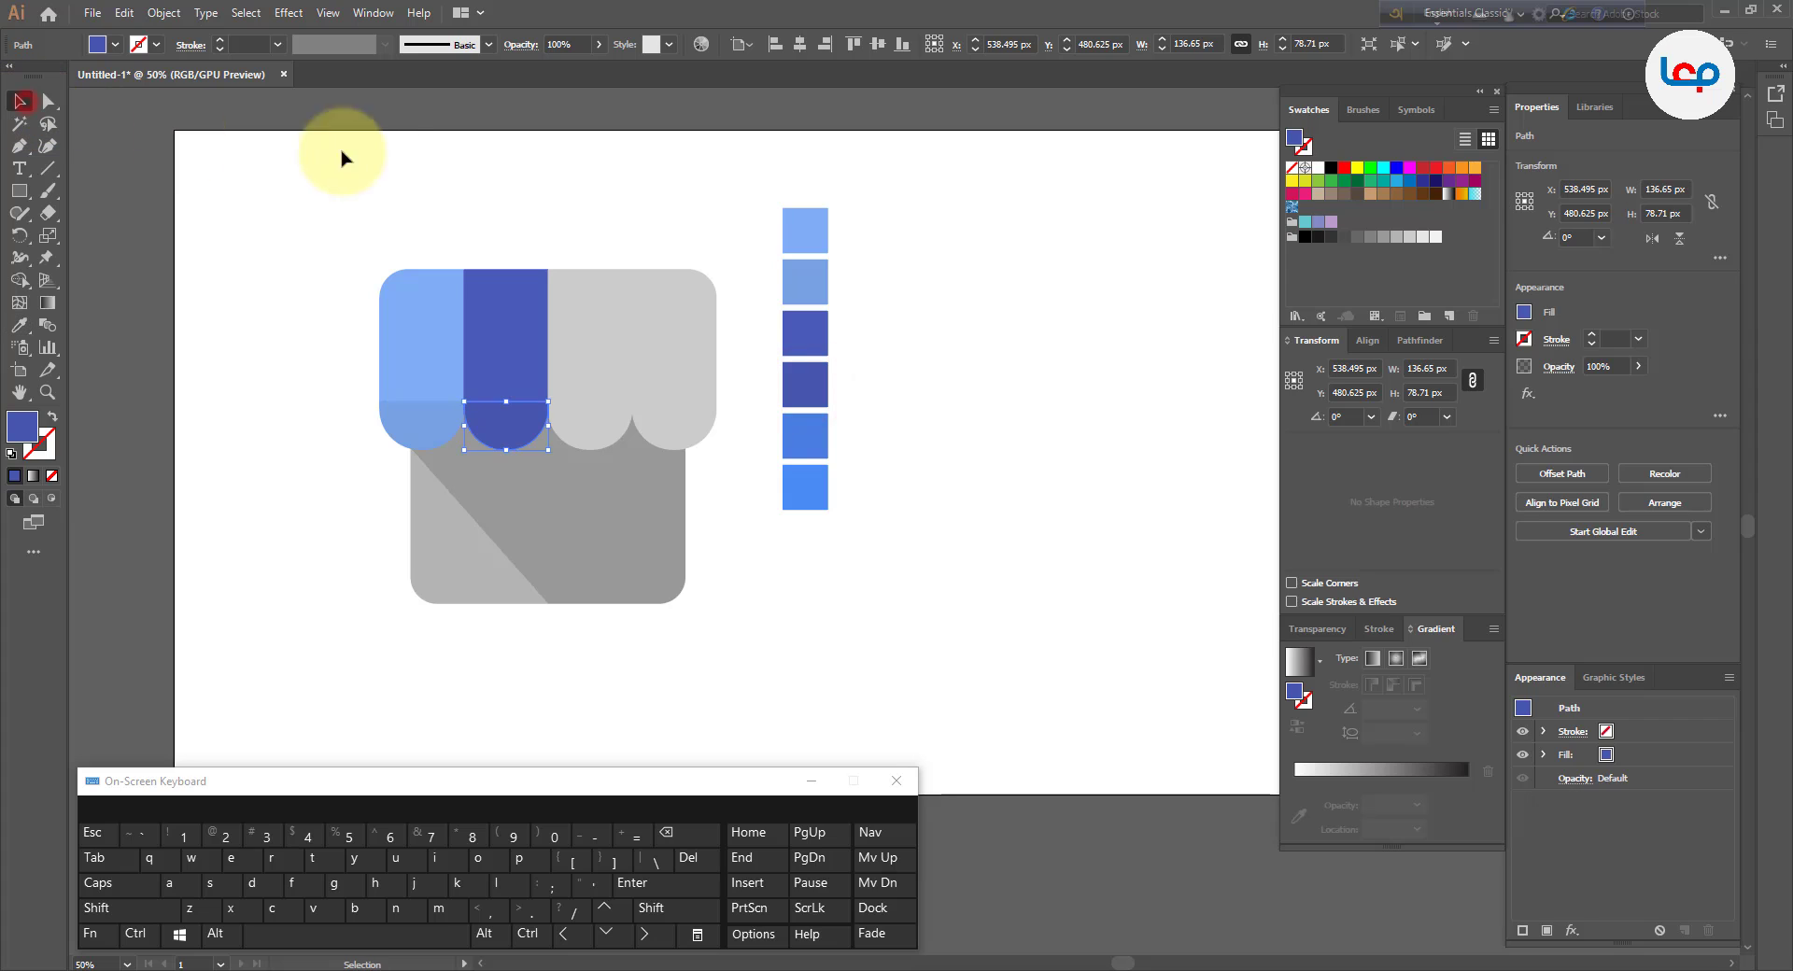
pyautogui.click(378, 152)
# - Fill the third awning panel with the first panel's light blue using the Eyedropper
pyautogui.click(588, 306)
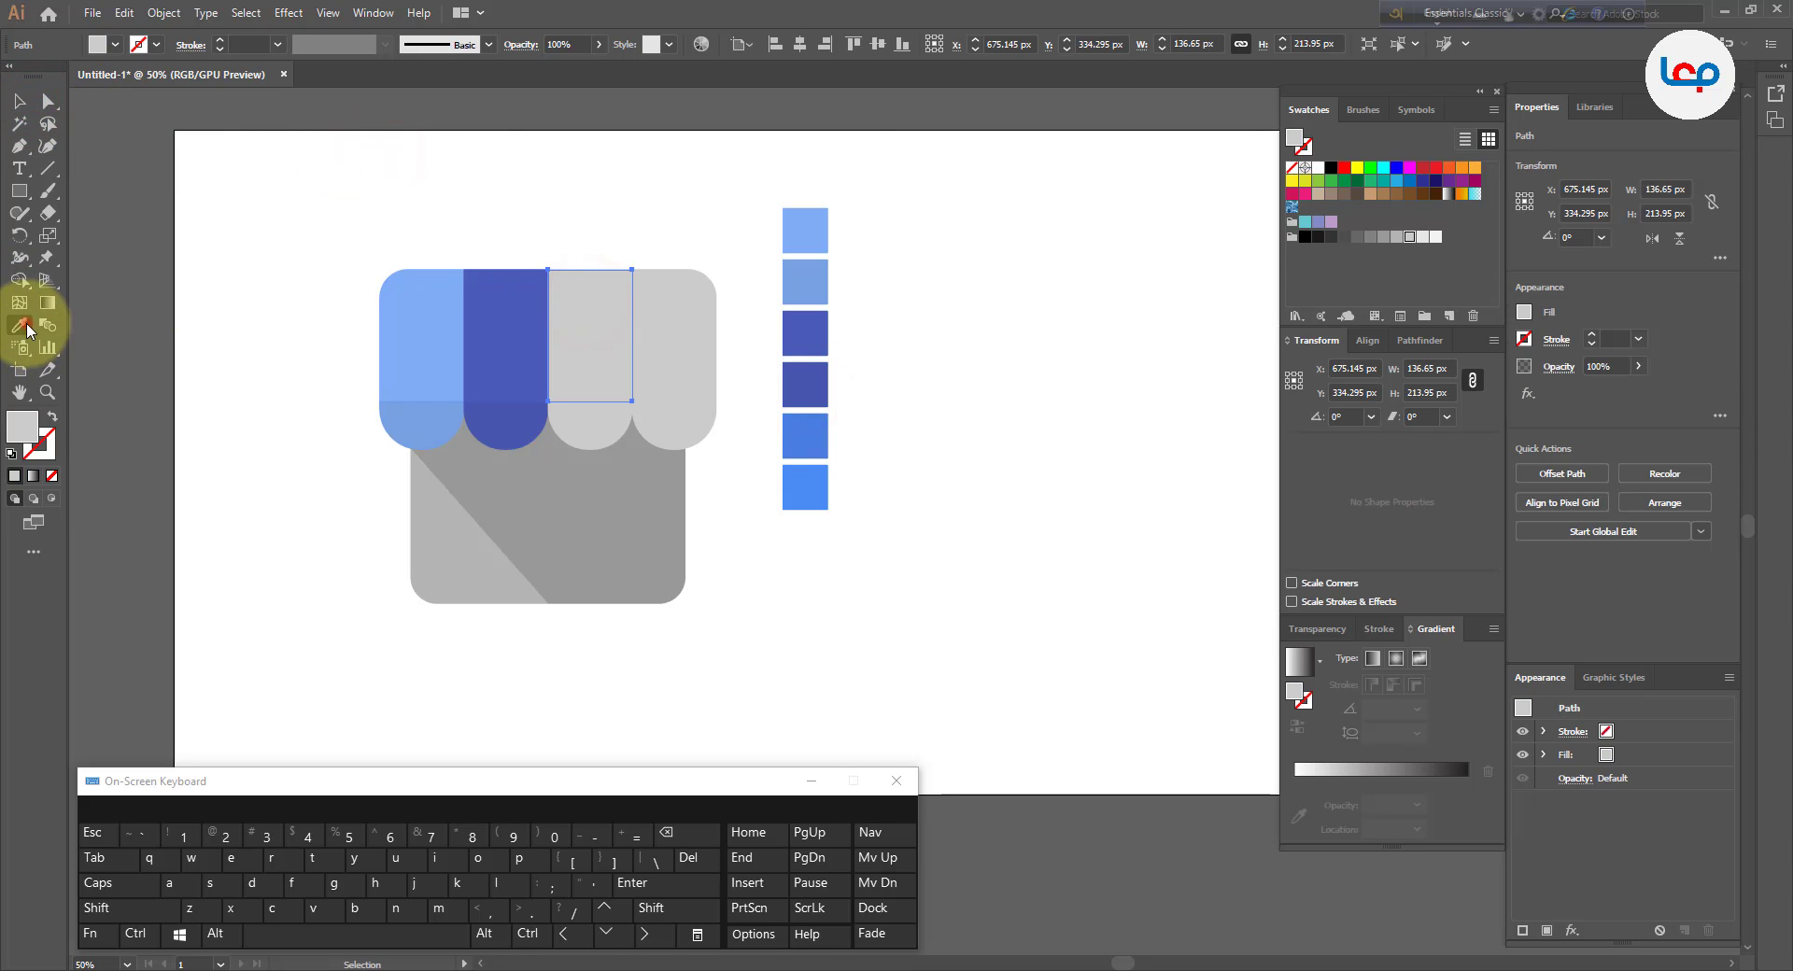
pyautogui.click(407, 336)
pyautogui.click(19, 100)
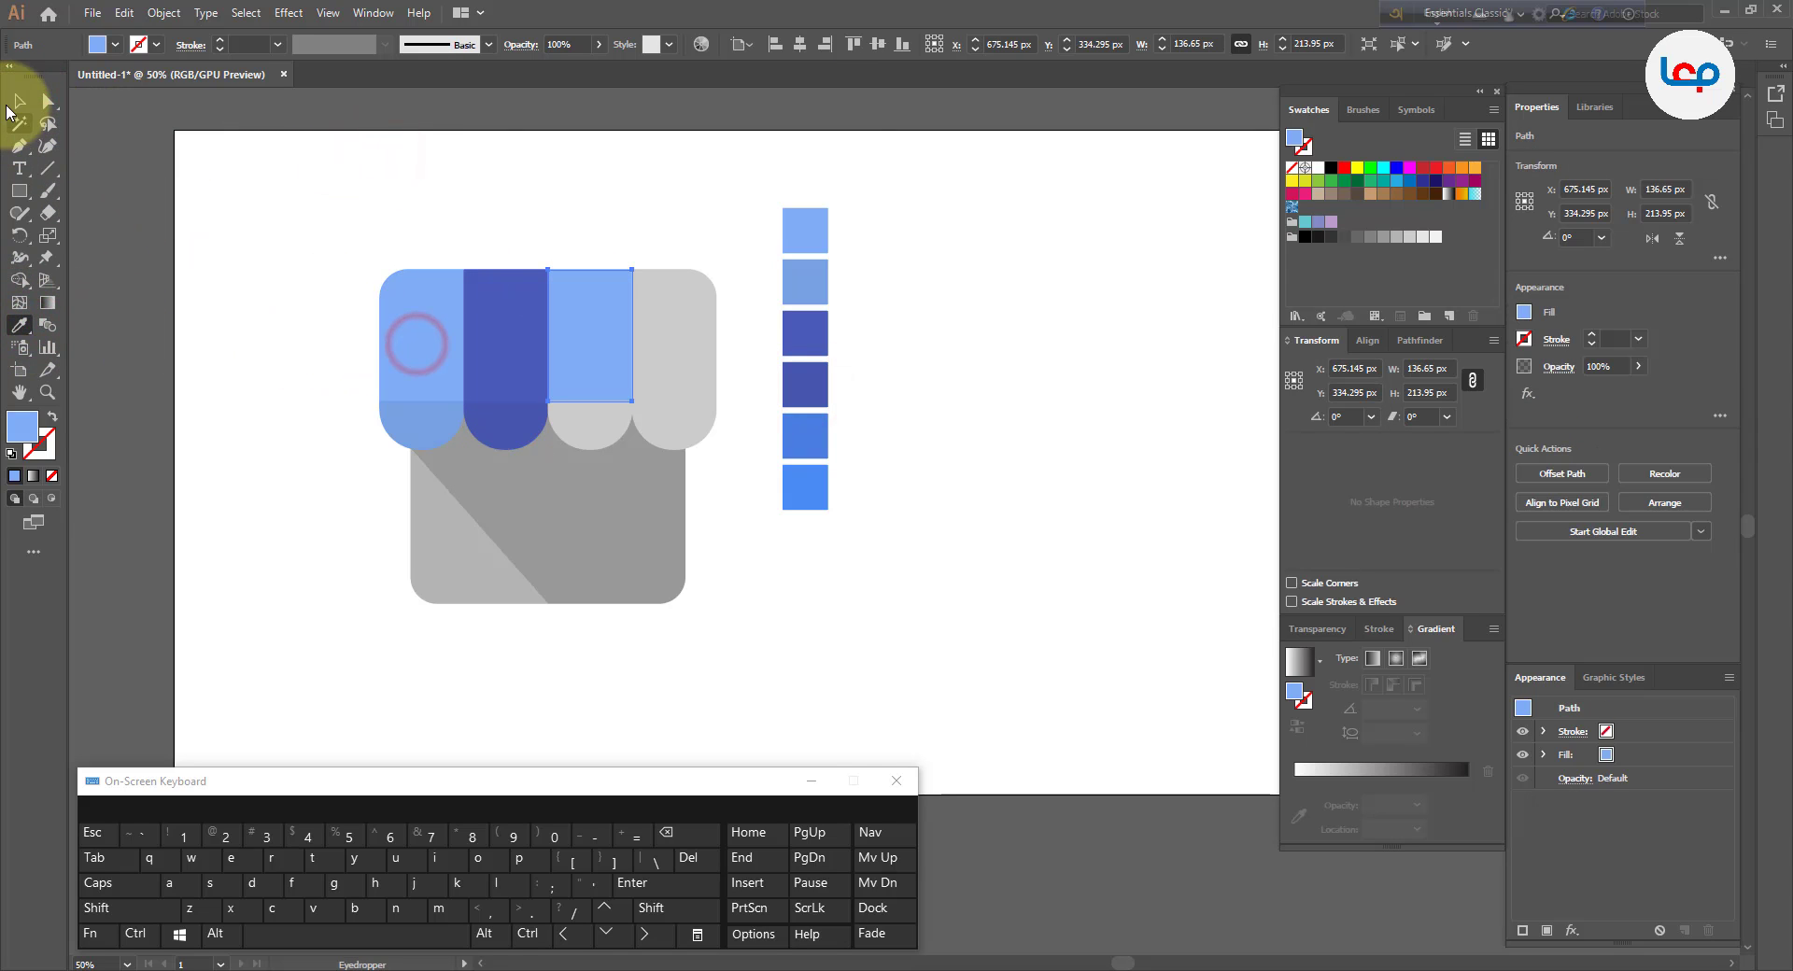
pyautogui.click(173, 187)
# - Fill the third scallop with the leftmost scallop's slightly darker light blue using the Eyedropper
pyautogui.click(596, 422)
pyautogui.click(18, 325)
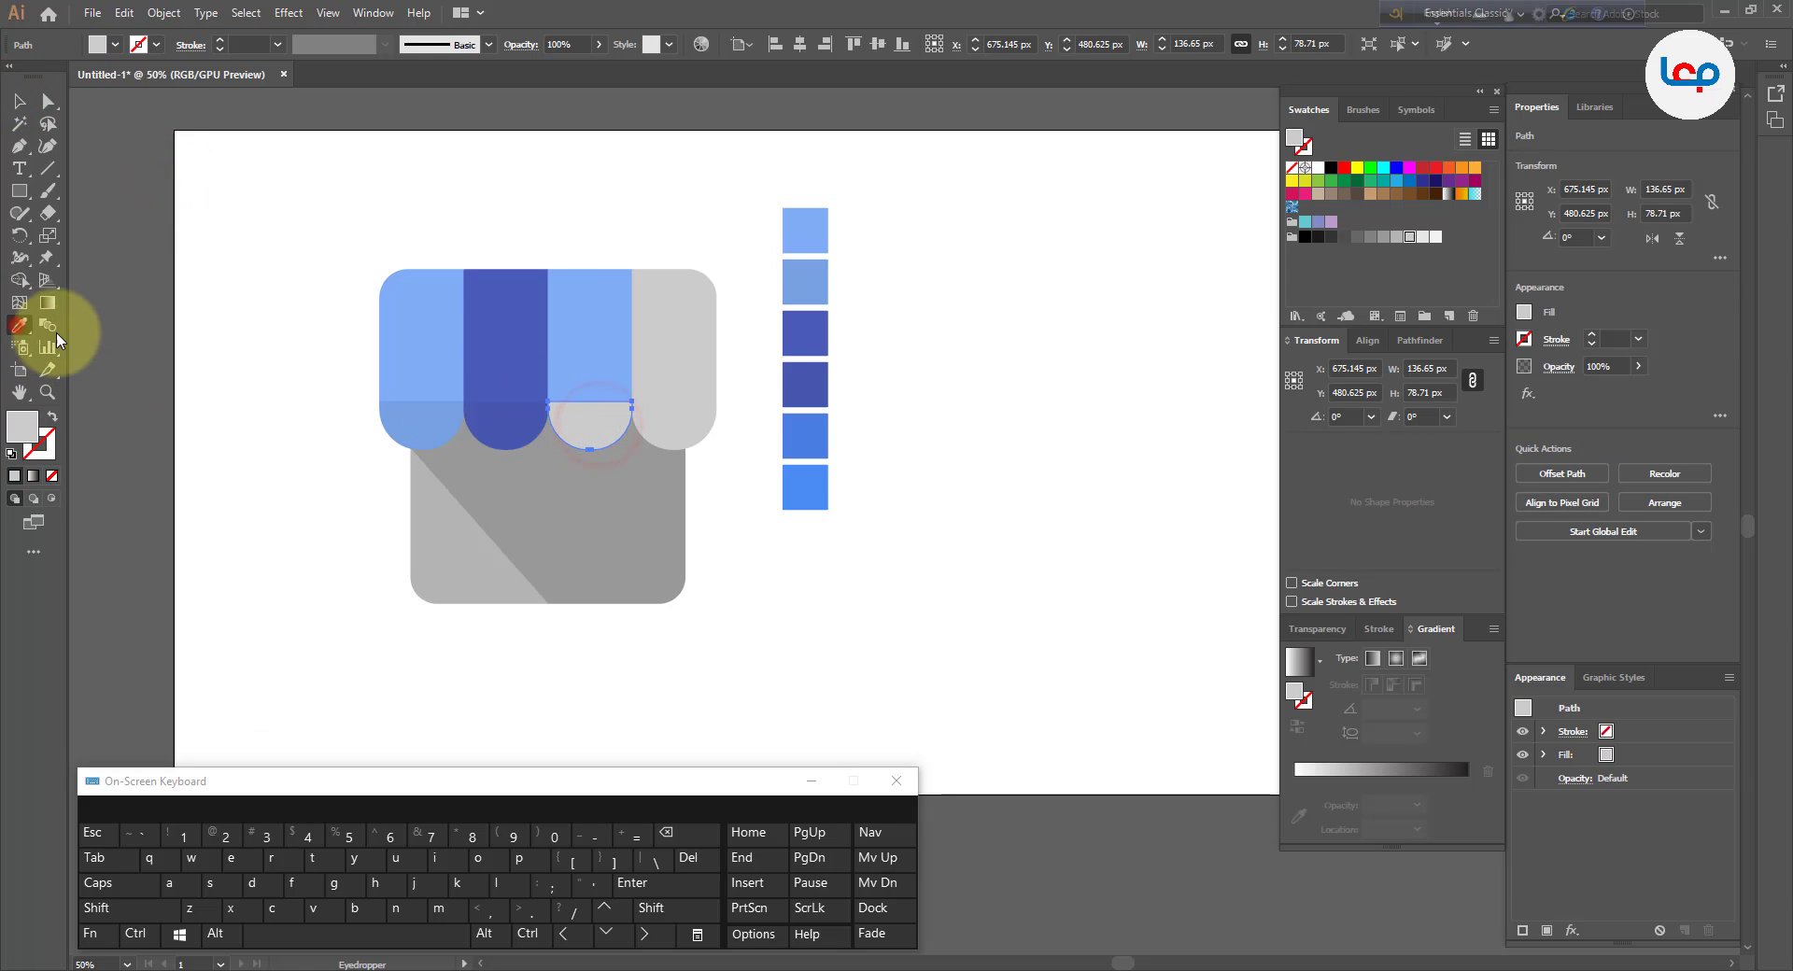
pyautogui.click(429, 415)
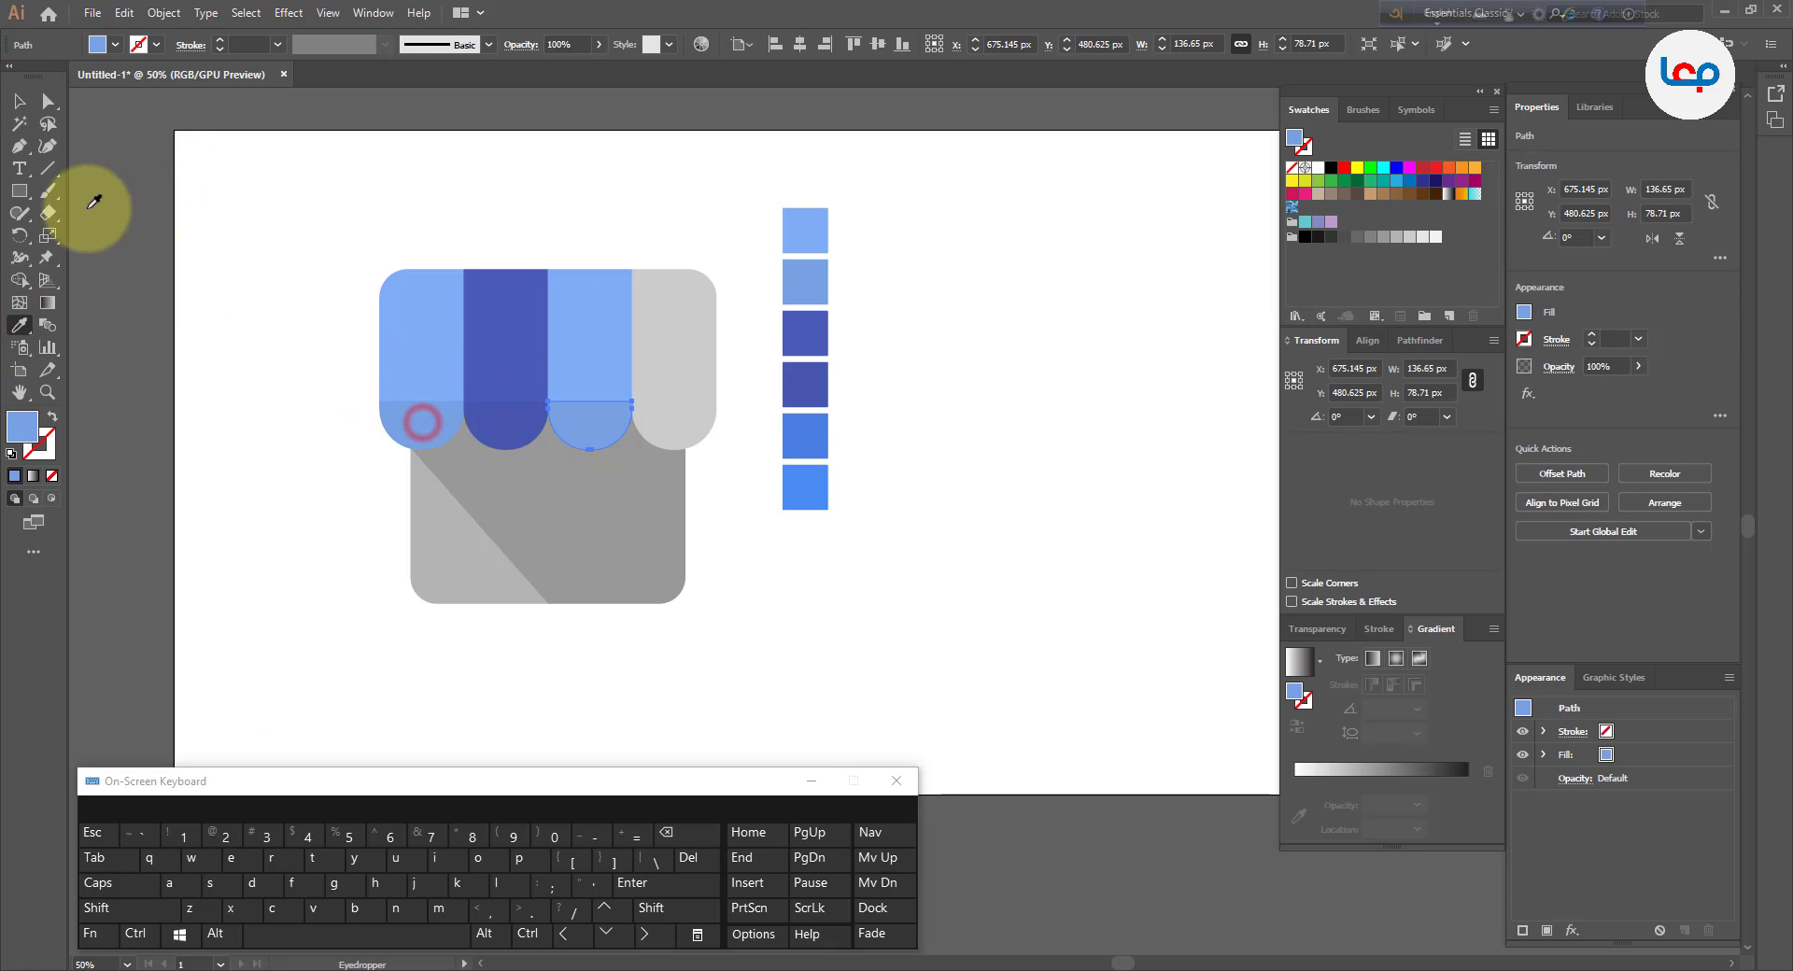
pyautogui.click(19, 101)
pyautogui.click(313, 224)
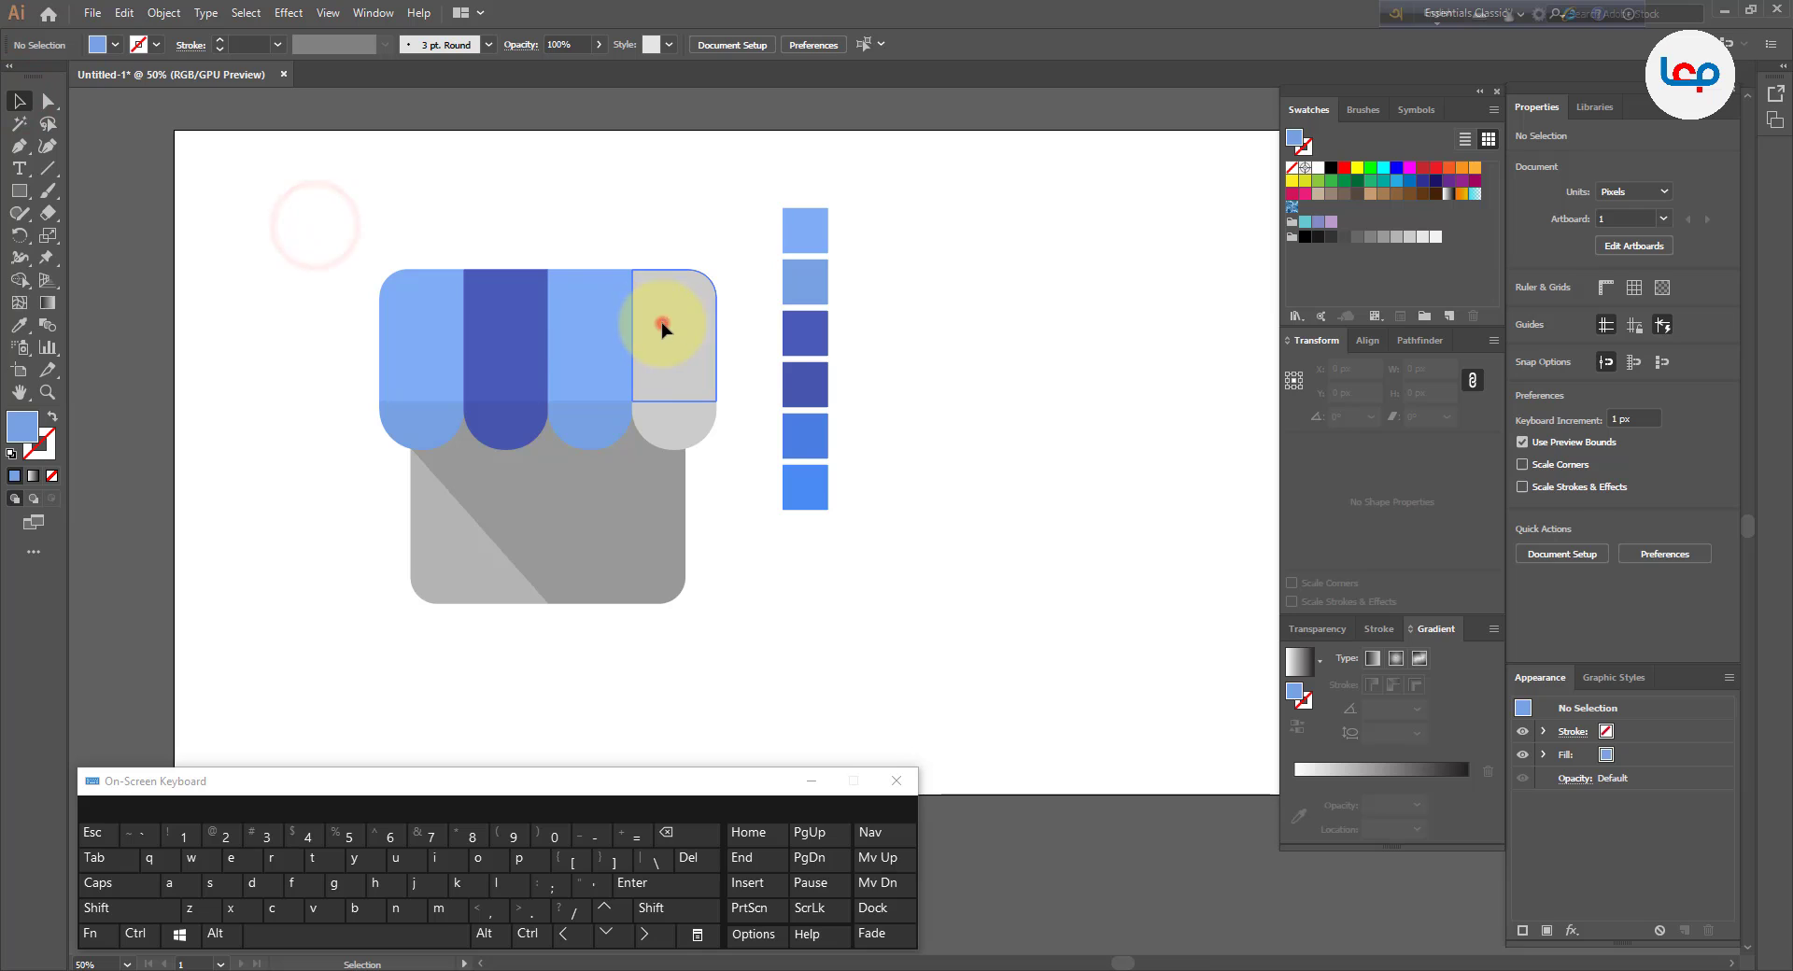
# - Fill the fourth awning panel with the second panel's indigo using the Eyedropper
pyautogui.click(662, 326)
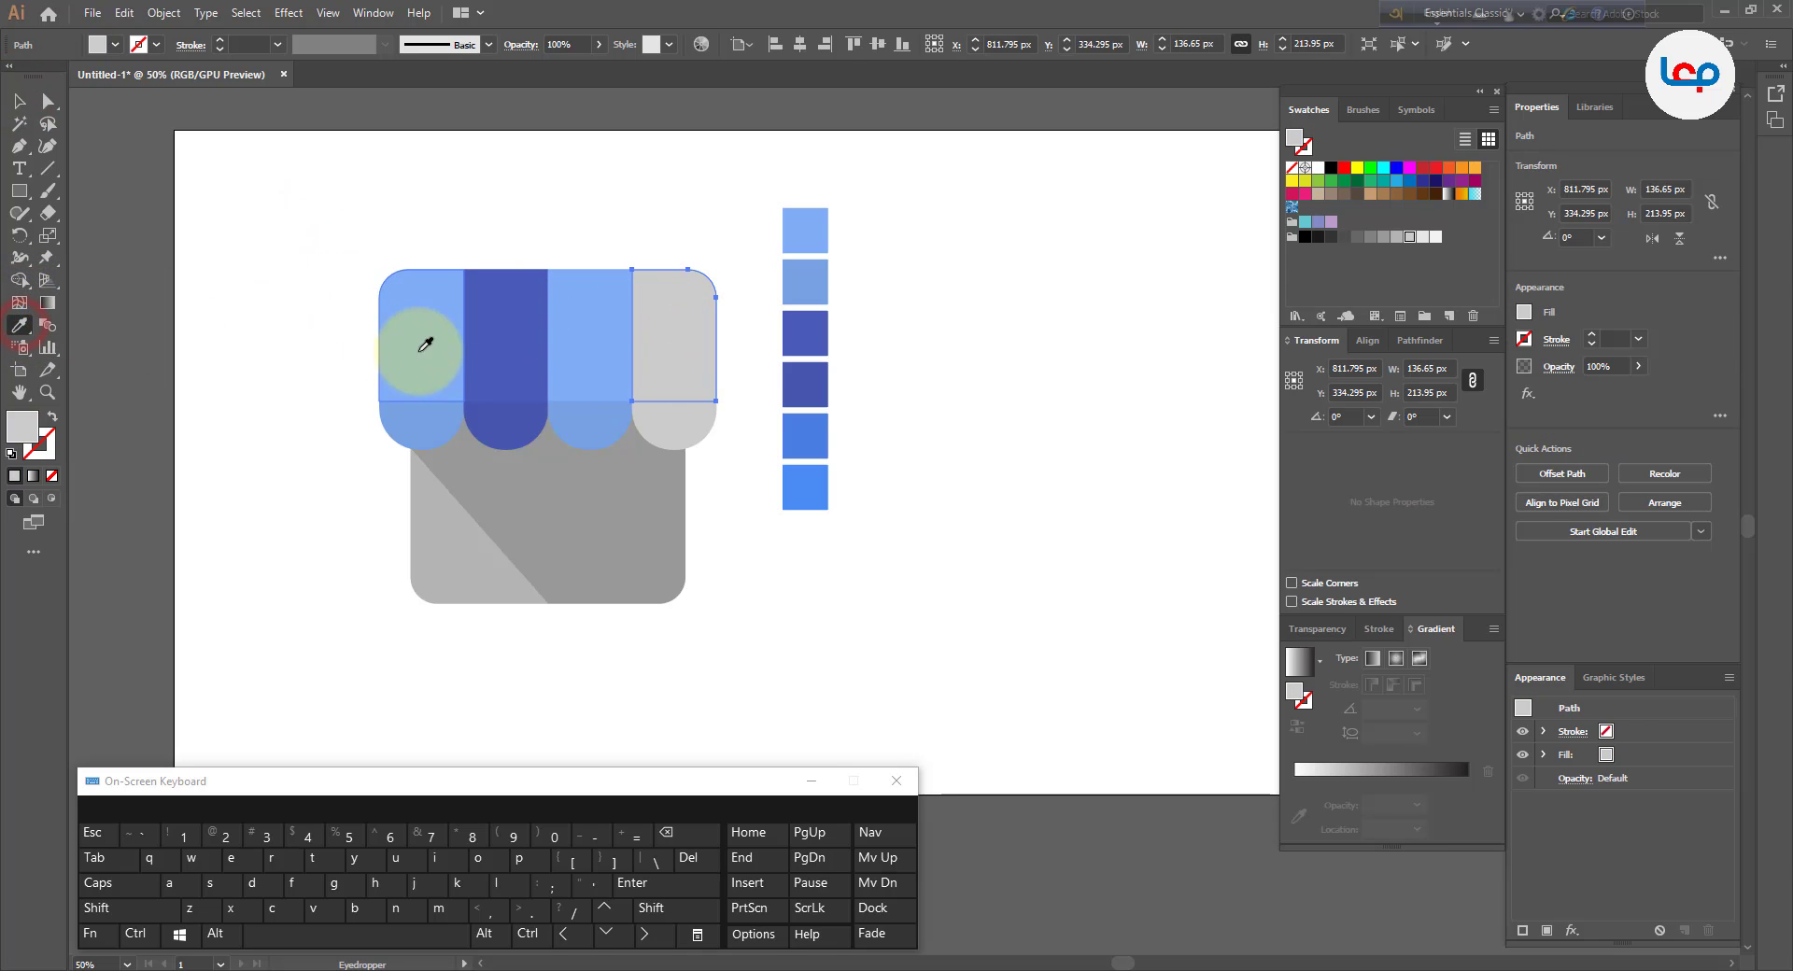
pyautogui.click(504, 331)
pyautogui.click(19, 101)
pyautogui.click(242, 226)
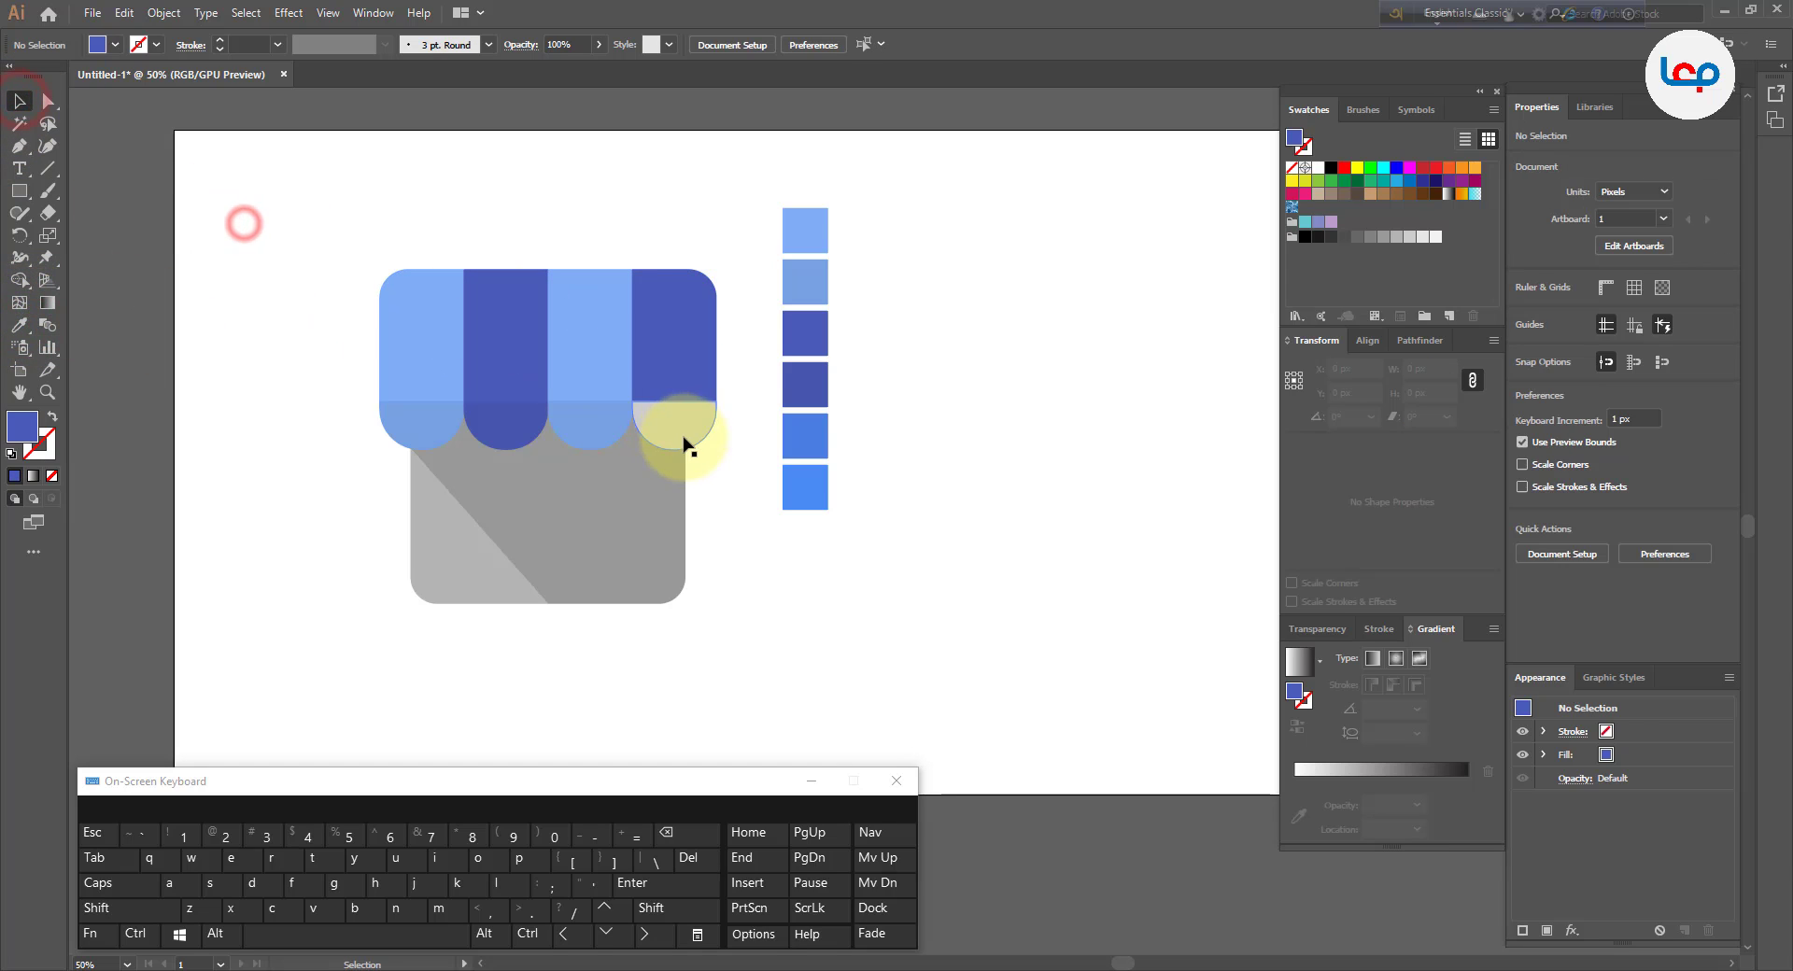
# - Fill the fourth scallop with the leftmost scallop's light blue using the Eyedropper
pyautogui.click(684, 438)
pyautogui.click(20, 325)
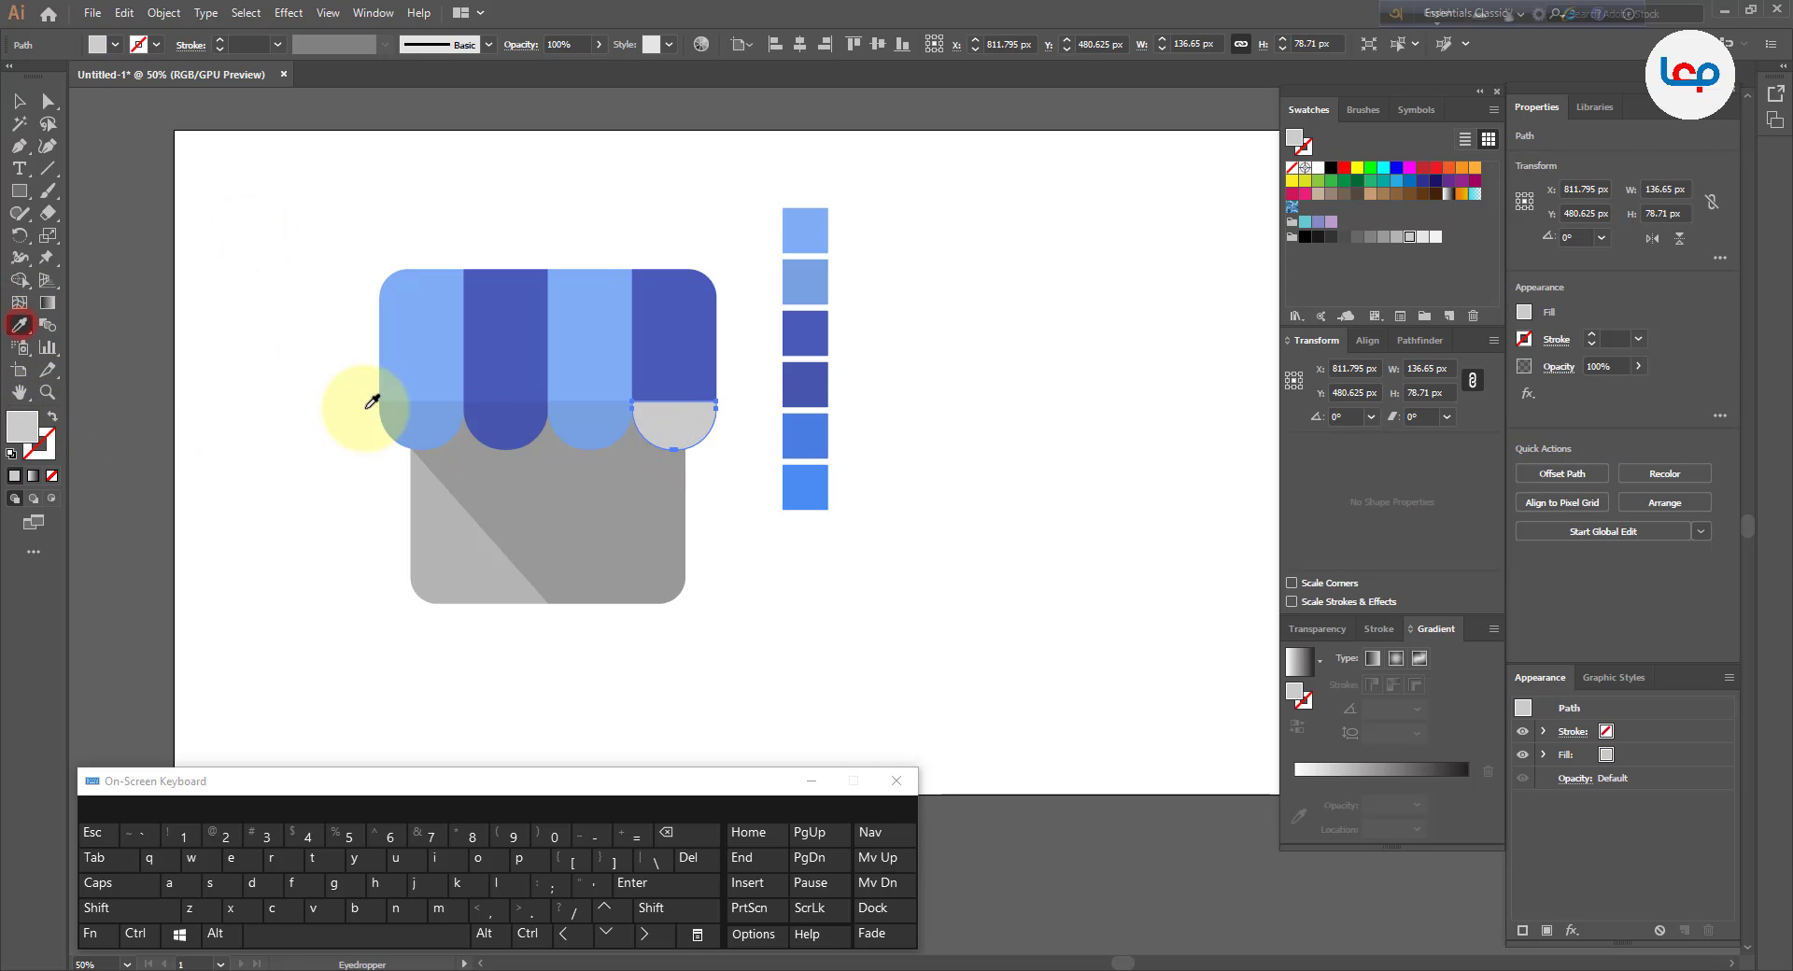
pyautogui.click(417, 412)
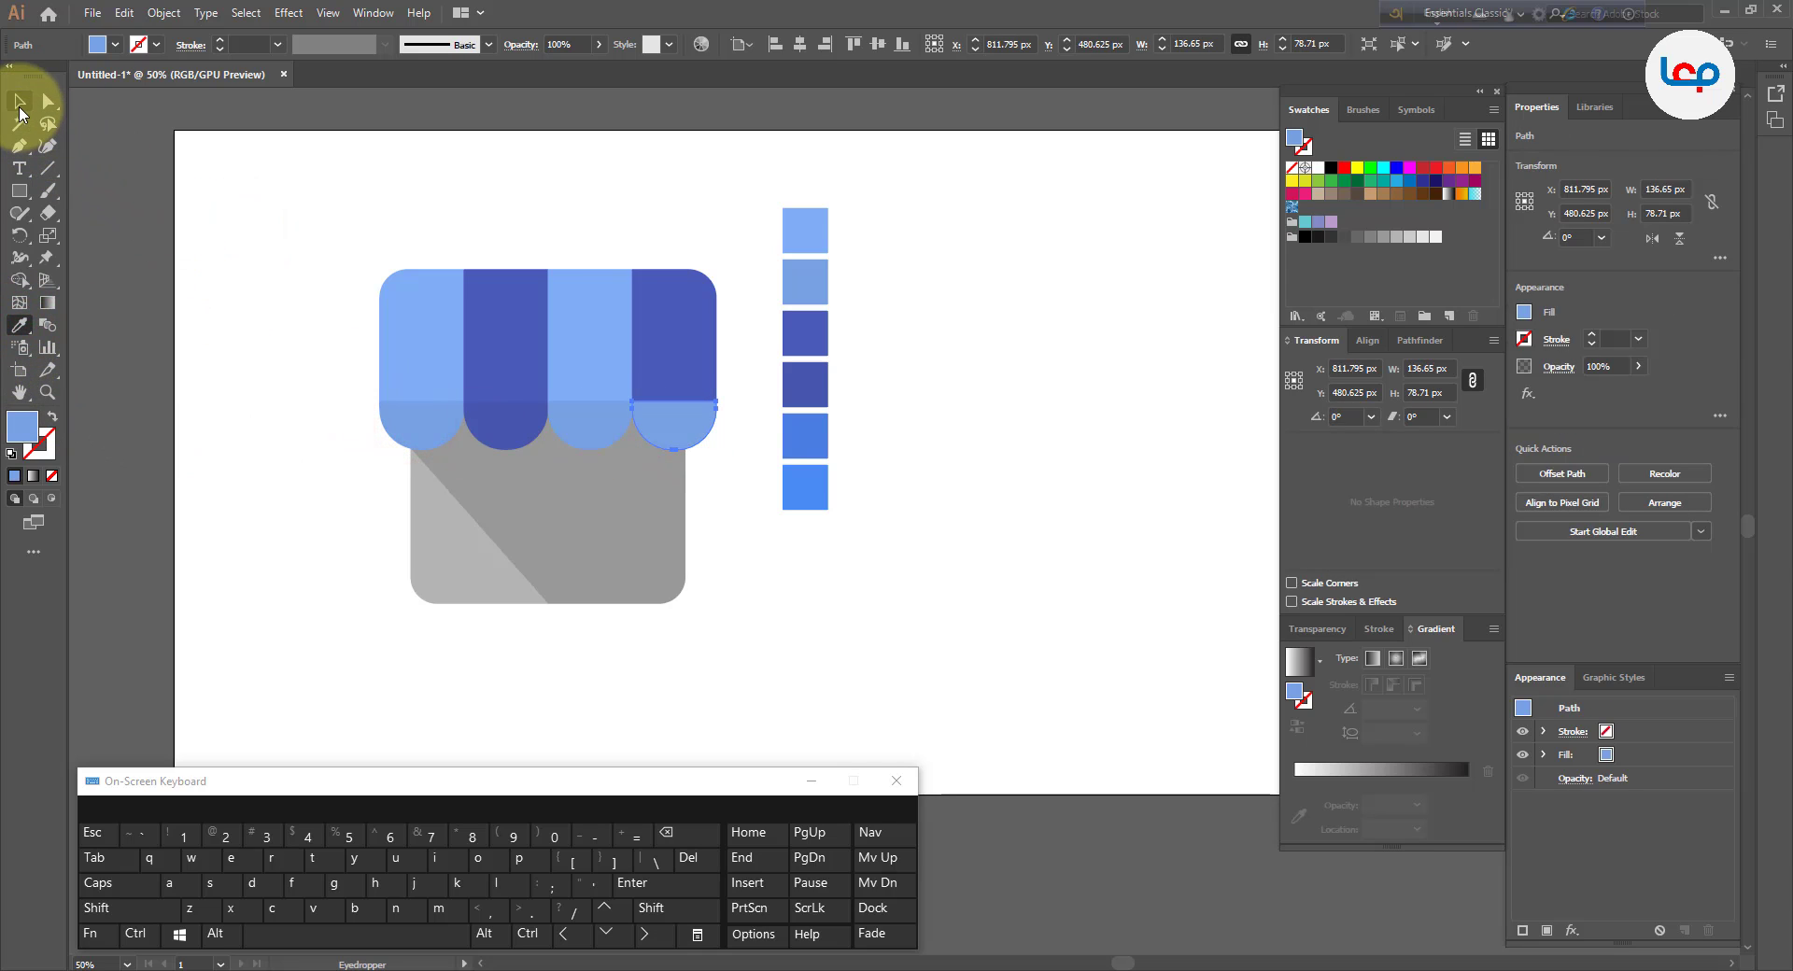
pyautogui.click(20, 107)
pyautogui.click(248, 200)
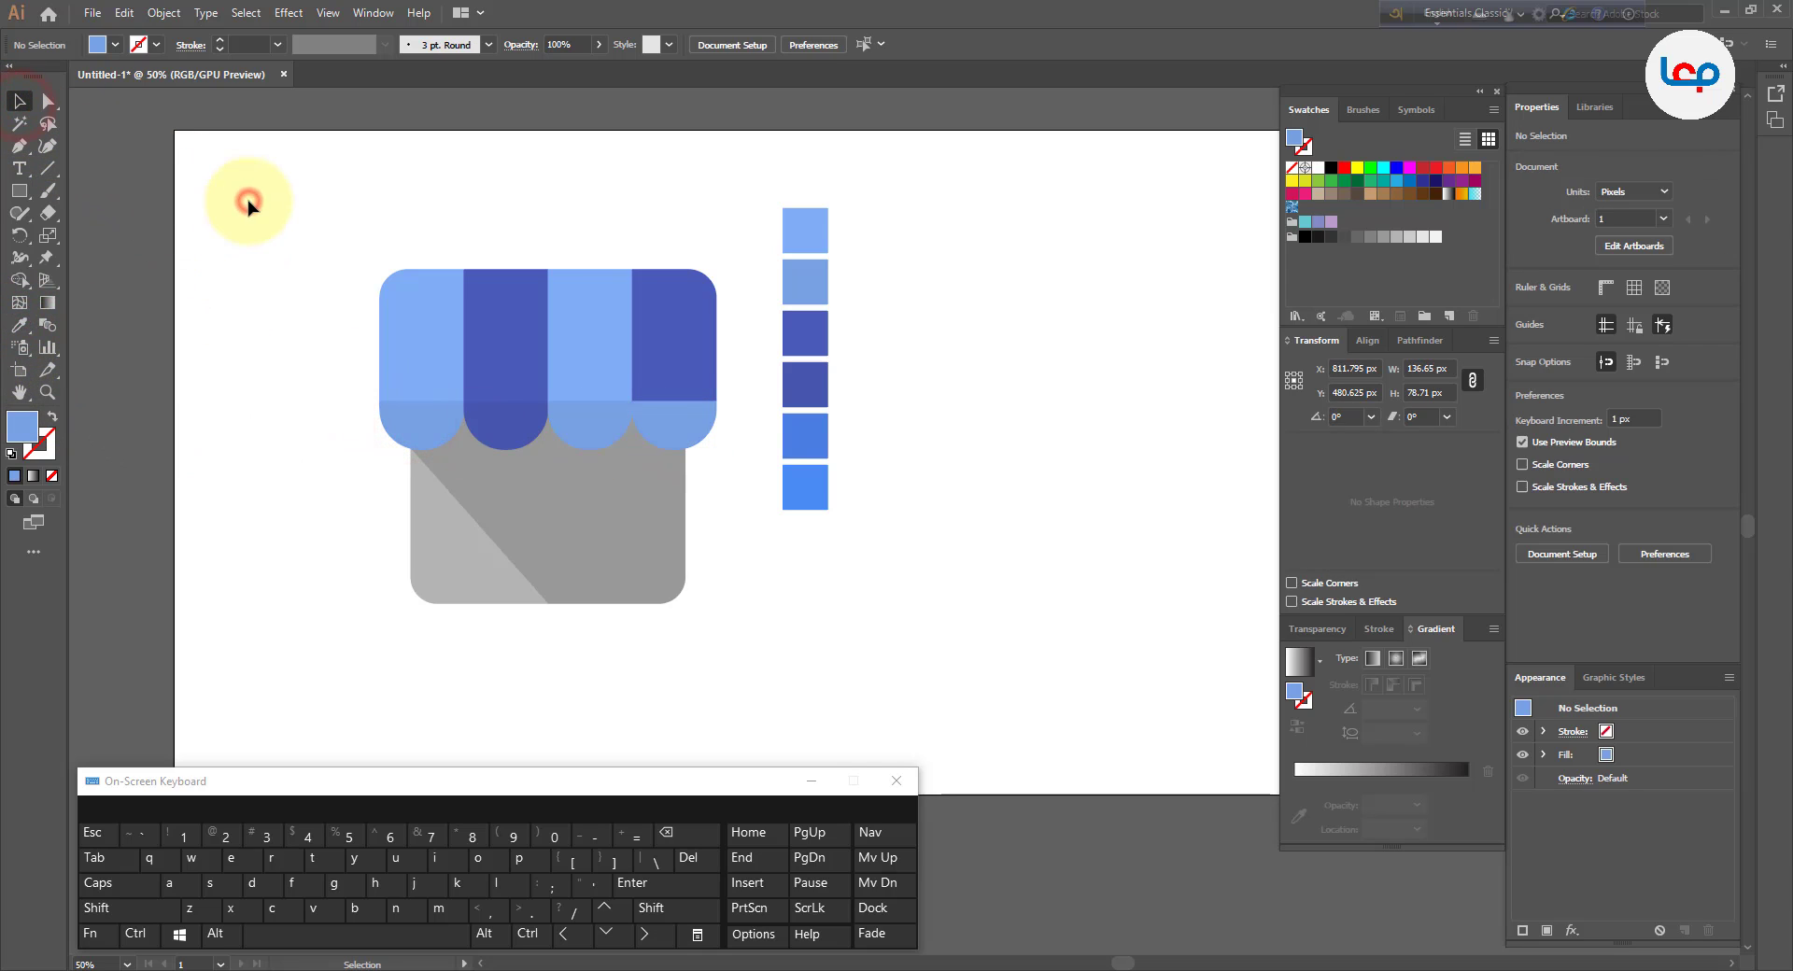
pyautogui.click(530, 520)
pyautogui.rightClick(563, 517)
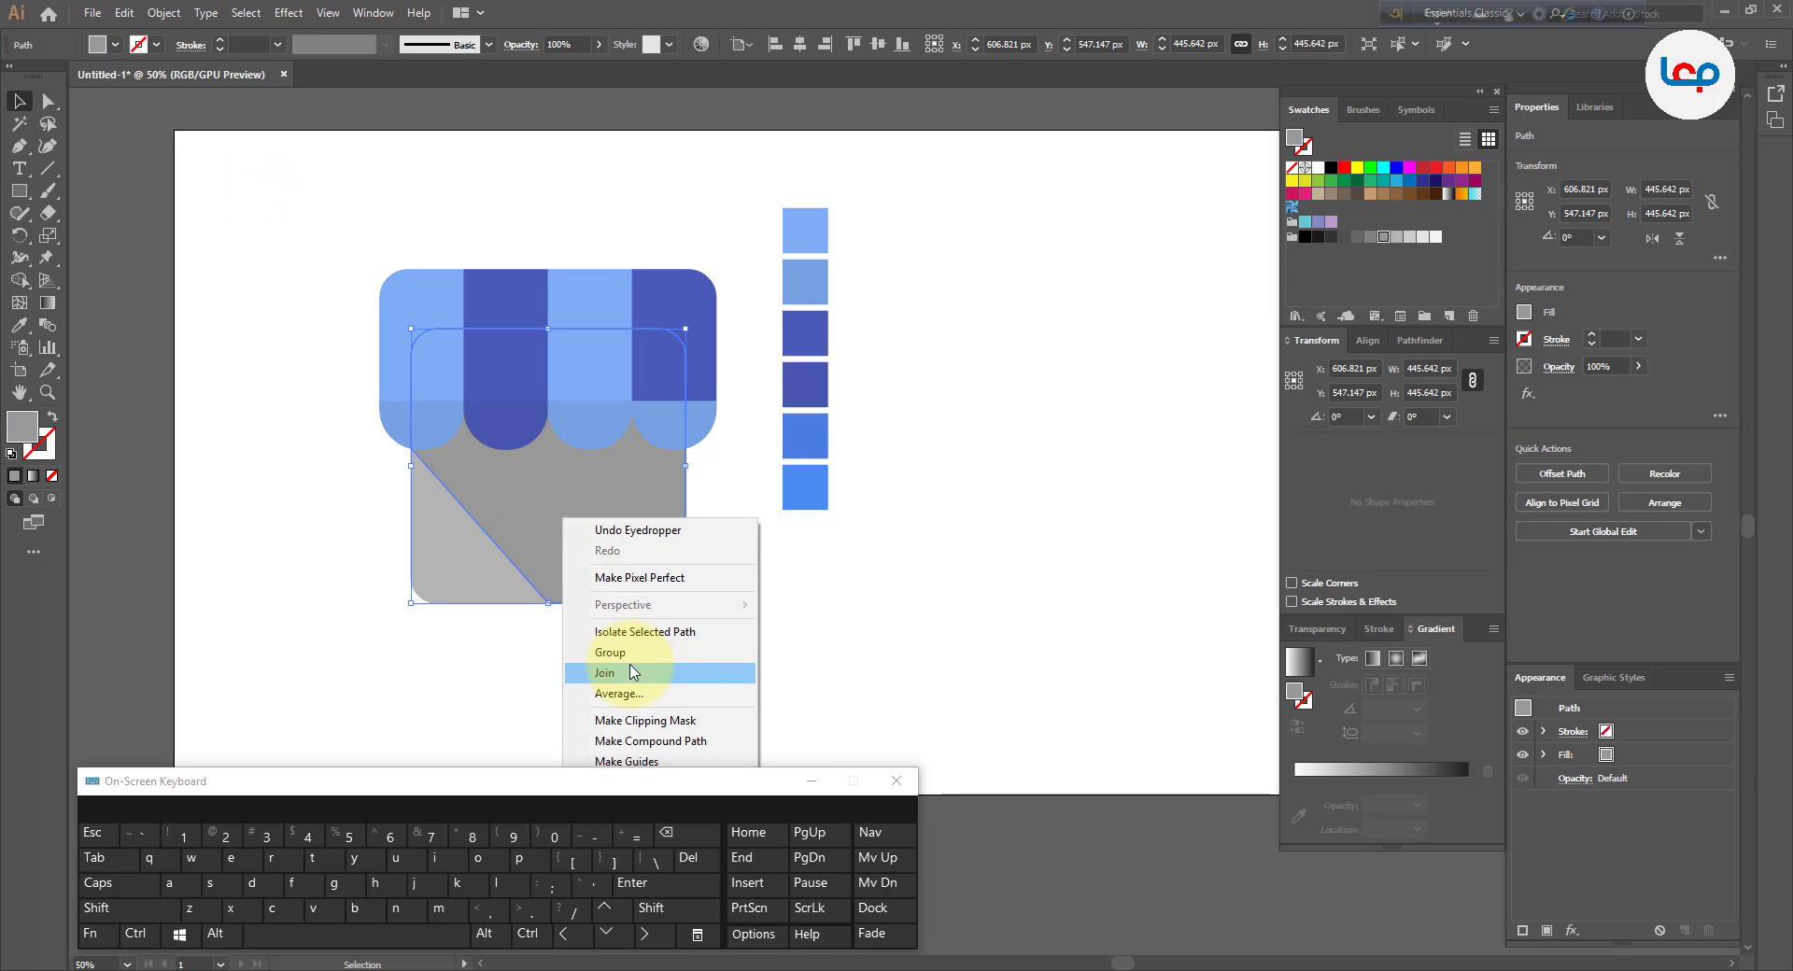
pyautogui.click(860, 636)
pyautogui.scroll(-1, 520, 429)
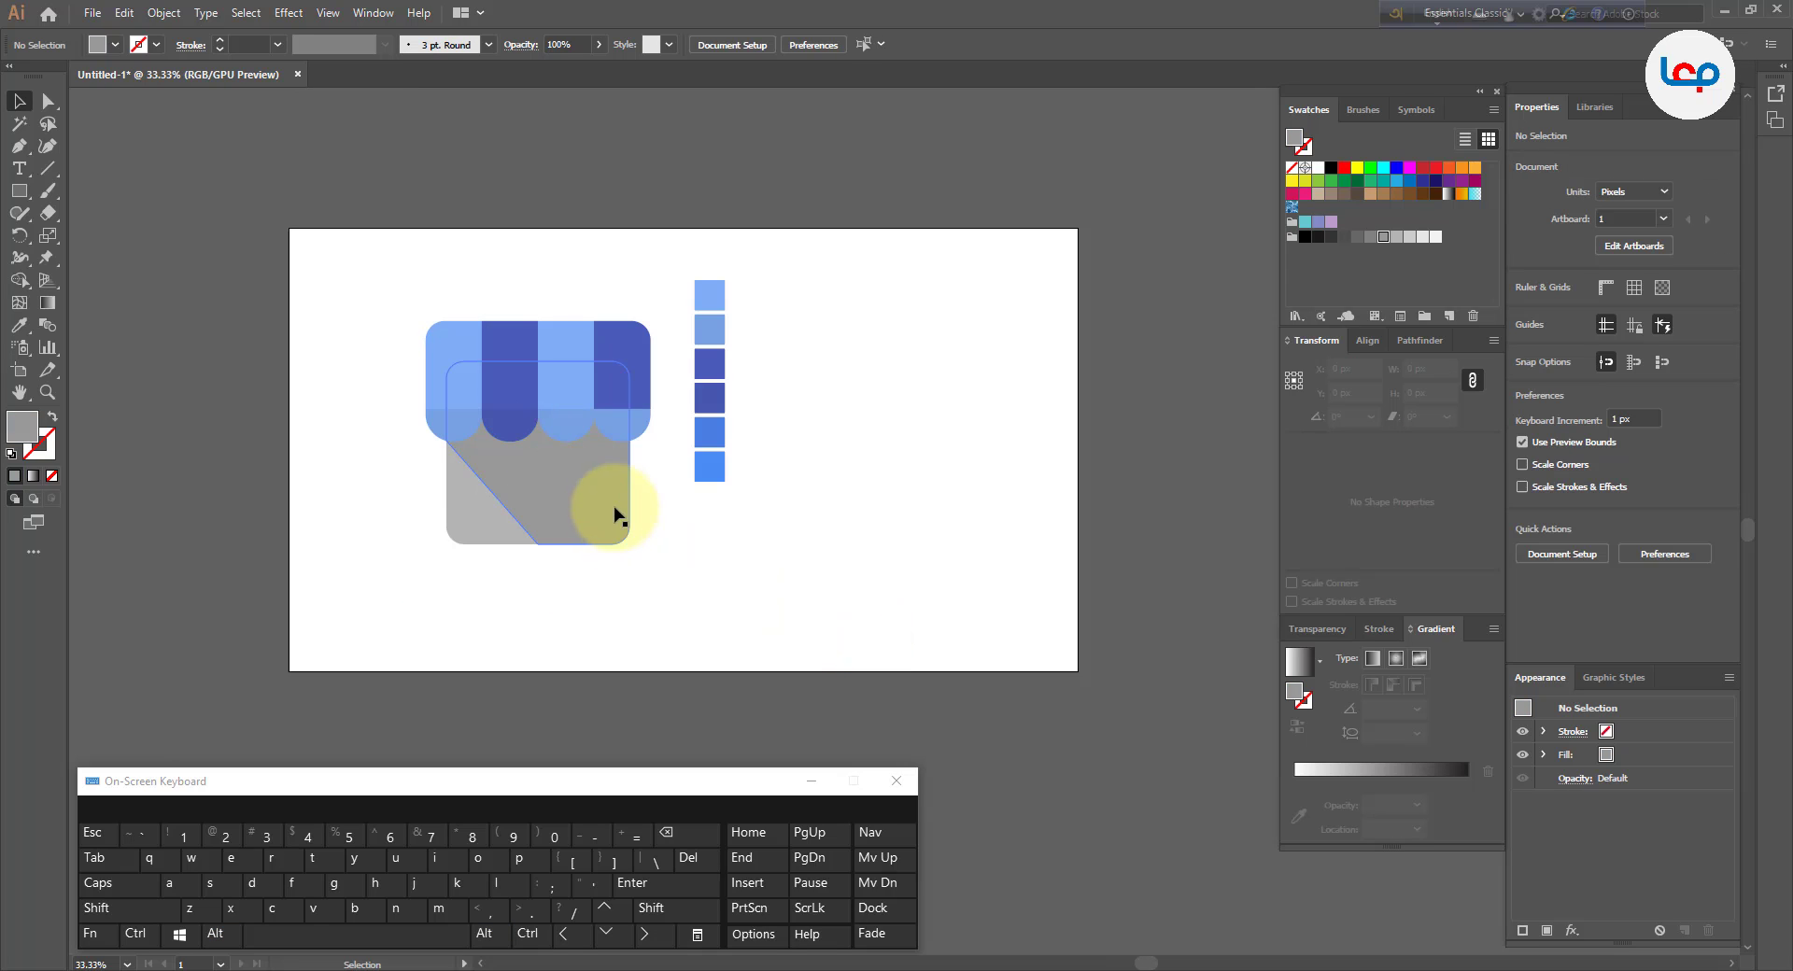
pyautogui.click(616, 515)
pyautogui.rightClick(603, 493)
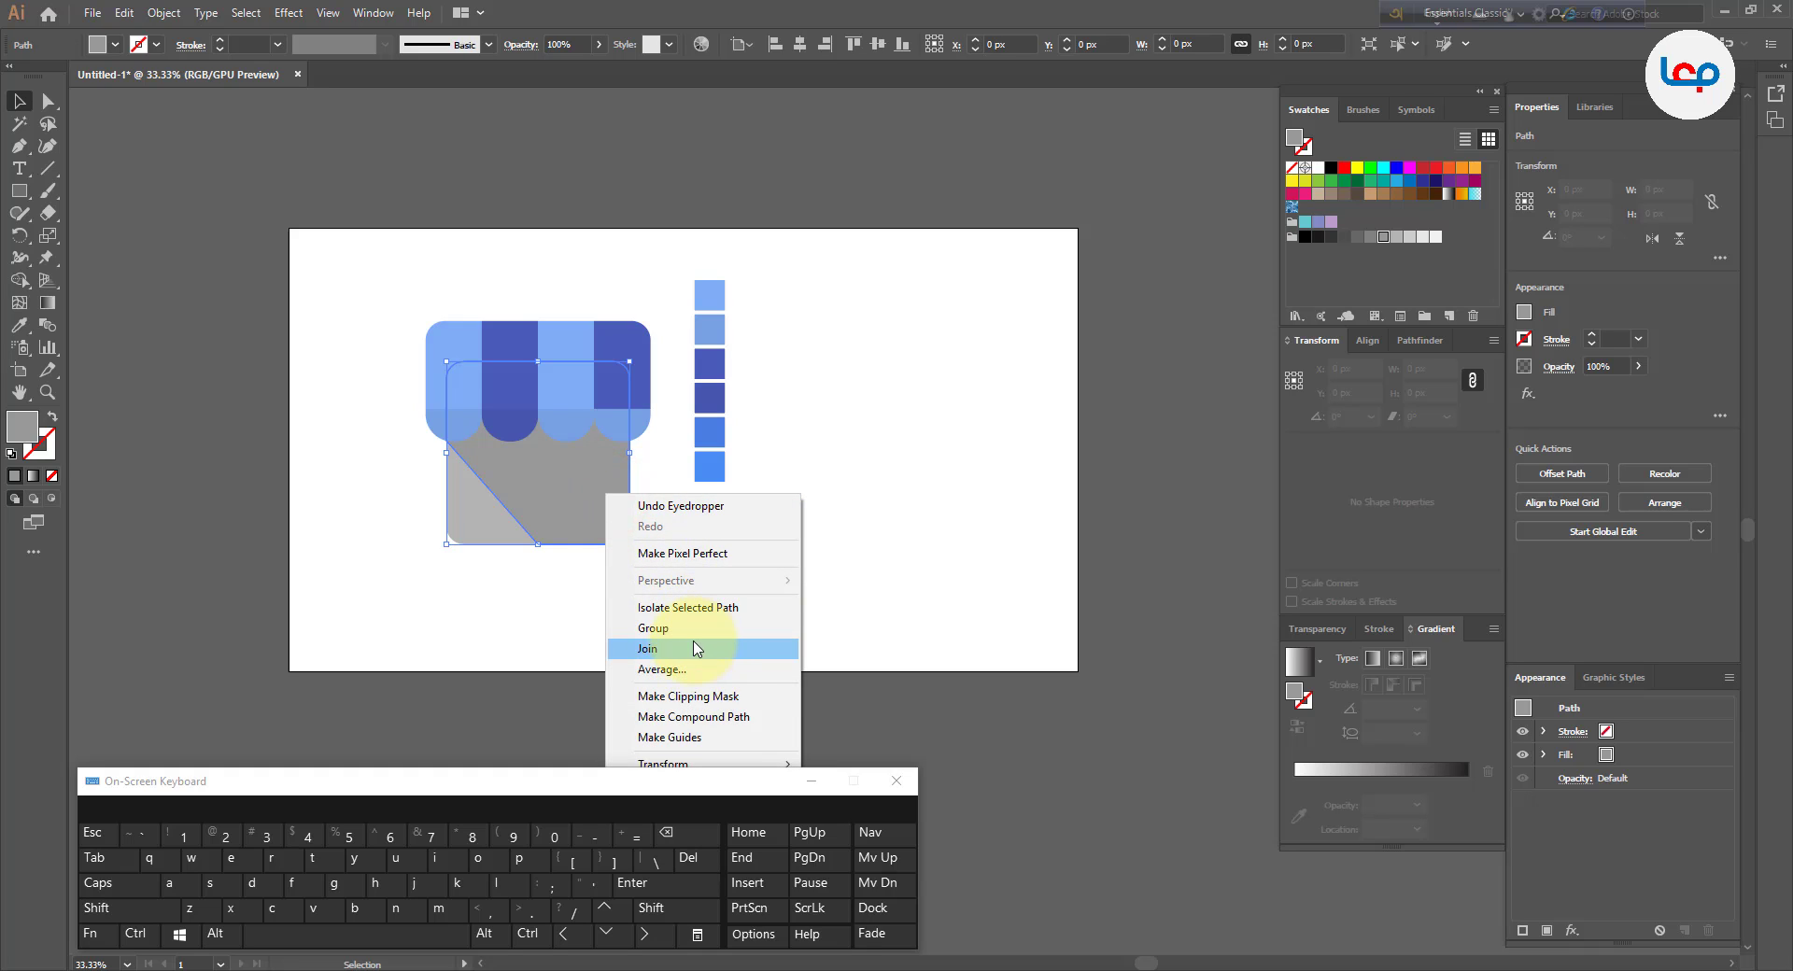
pyautogui.click(417, 312)
pyautogui.scroll(-1, 492, 280)
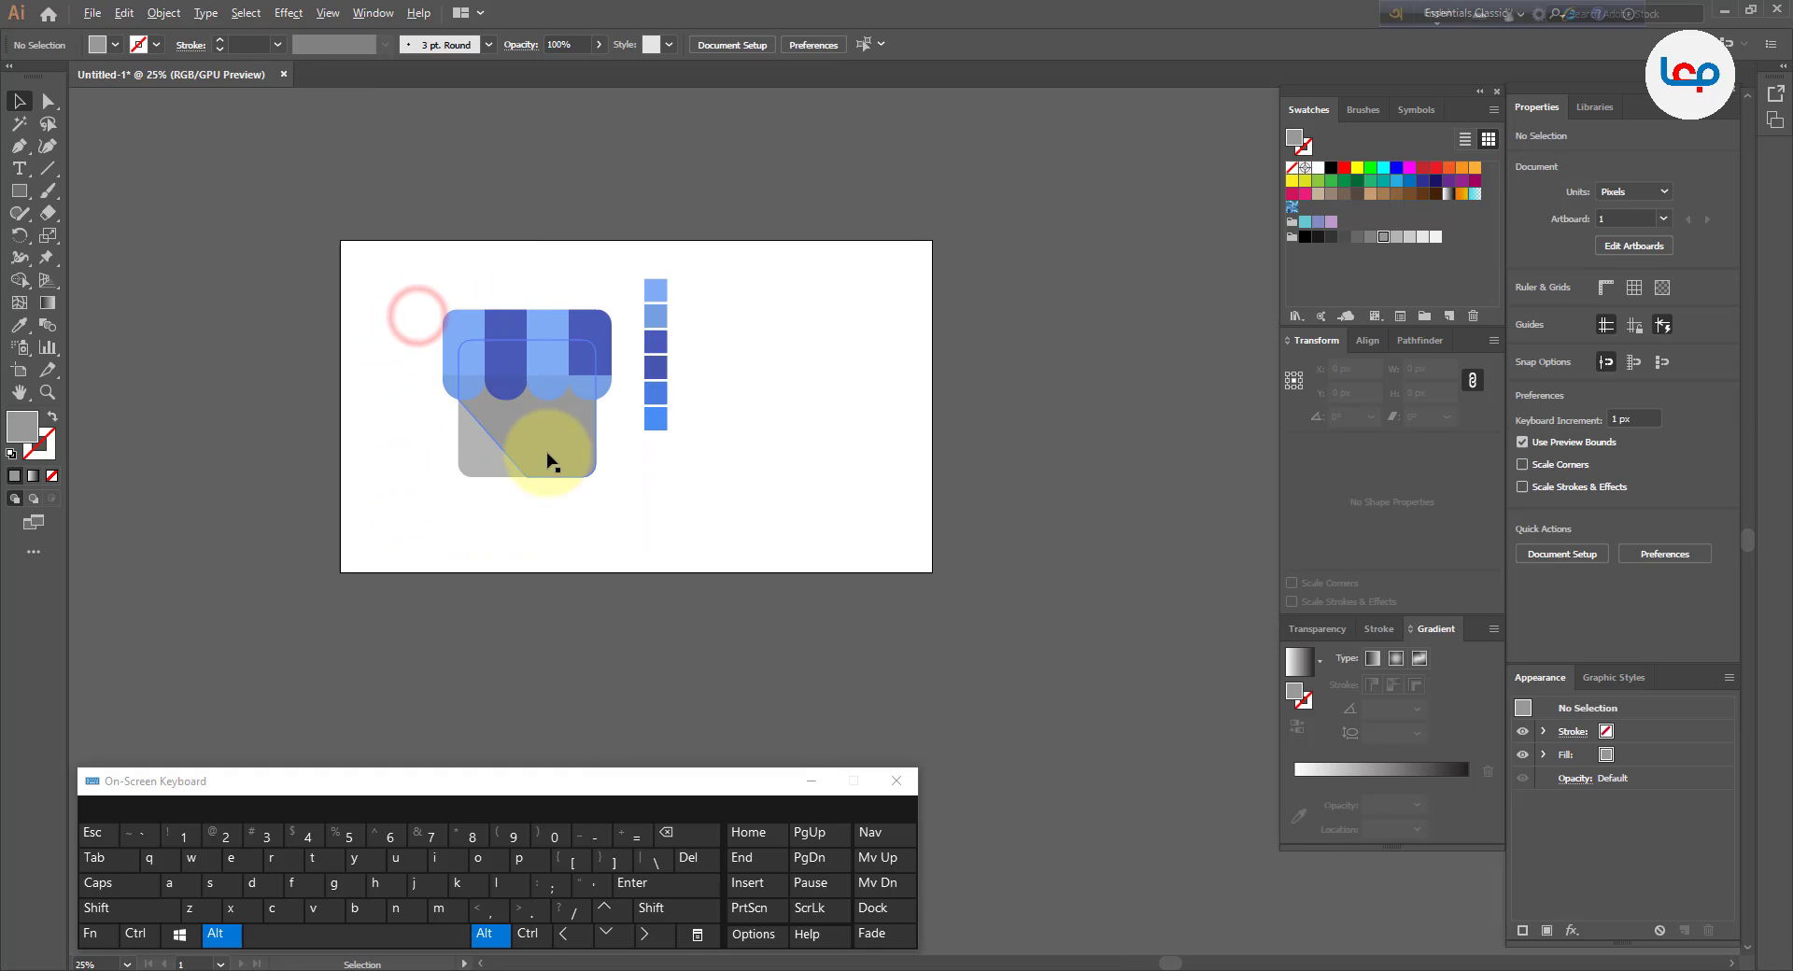
pyautogui.scroll(1, 548, 460)
pyautogui.rightClick(563, 418)
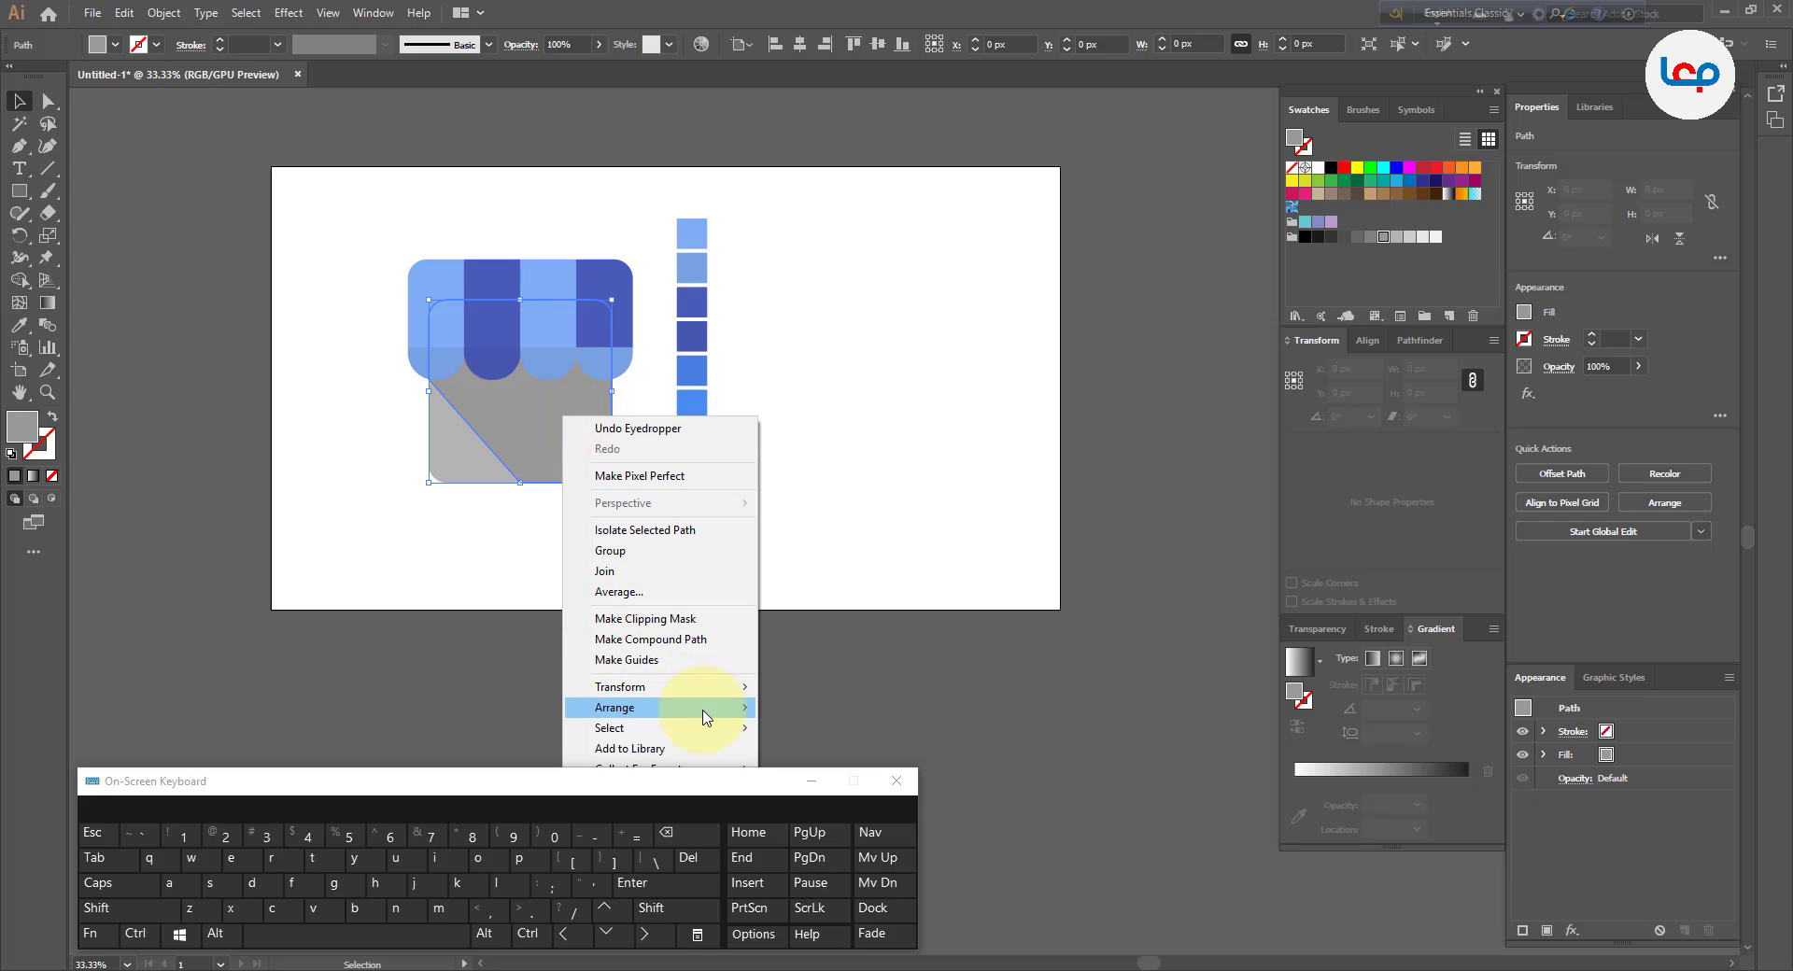
pyautogui.moveTo(702, 716)
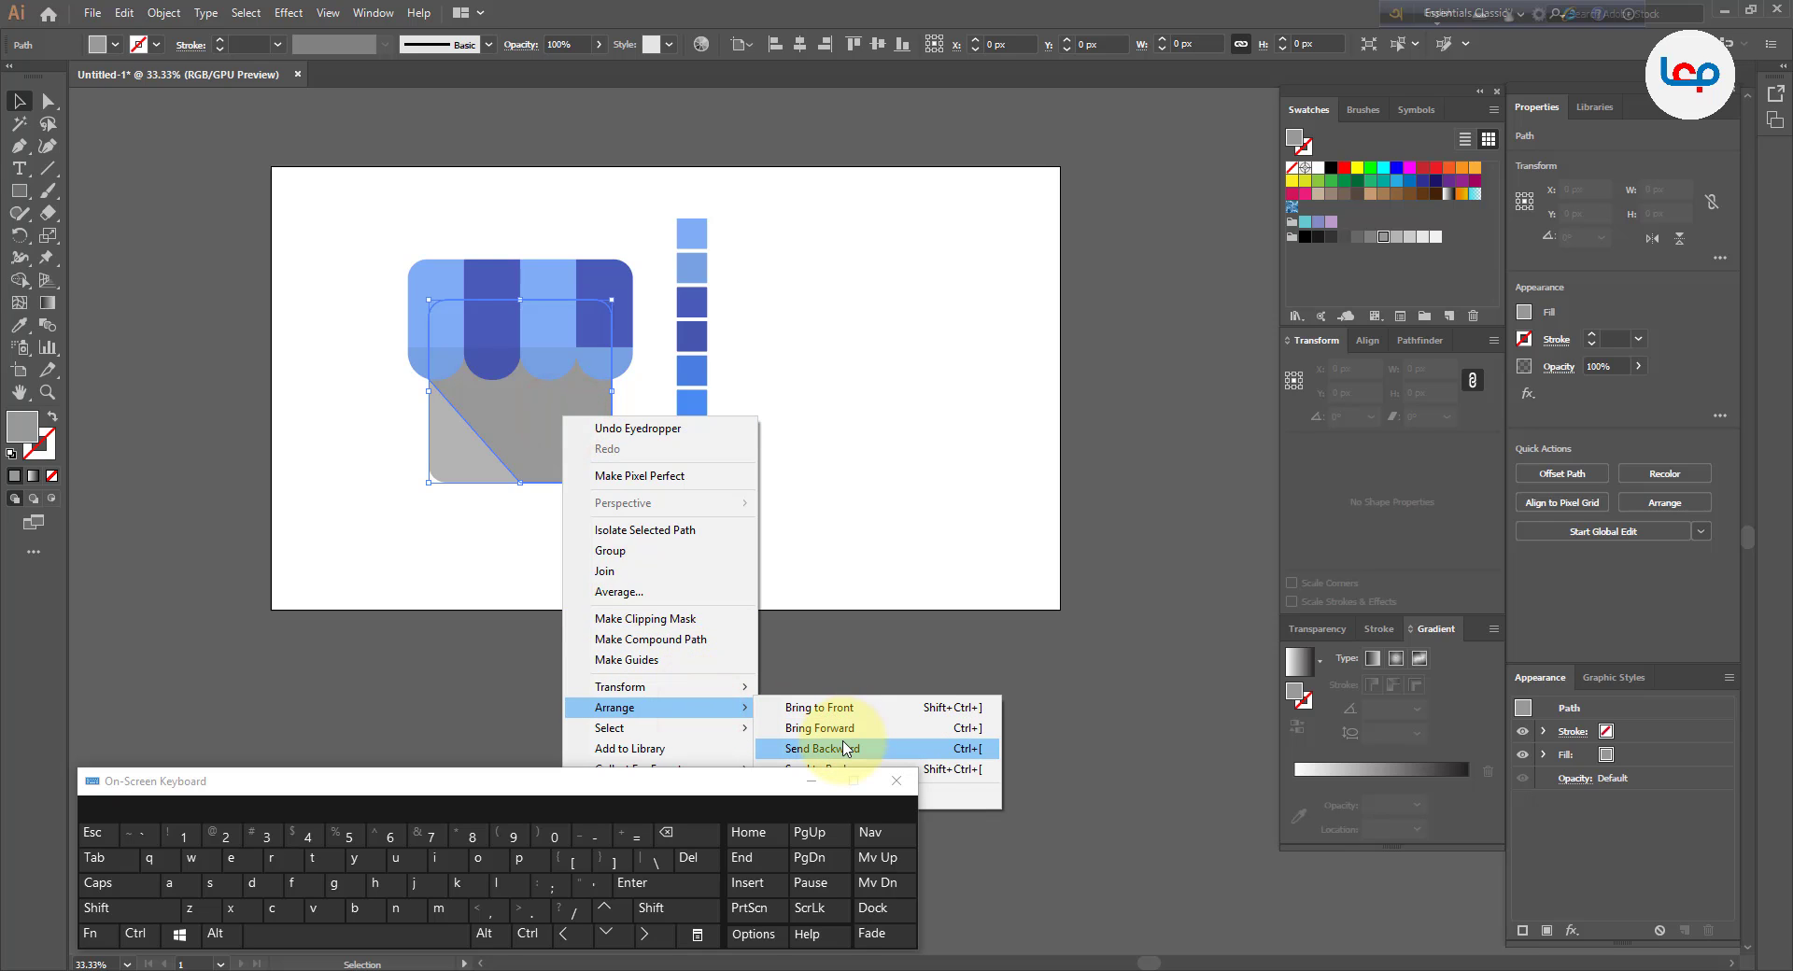
pyautogui.moveTo(712, 686)
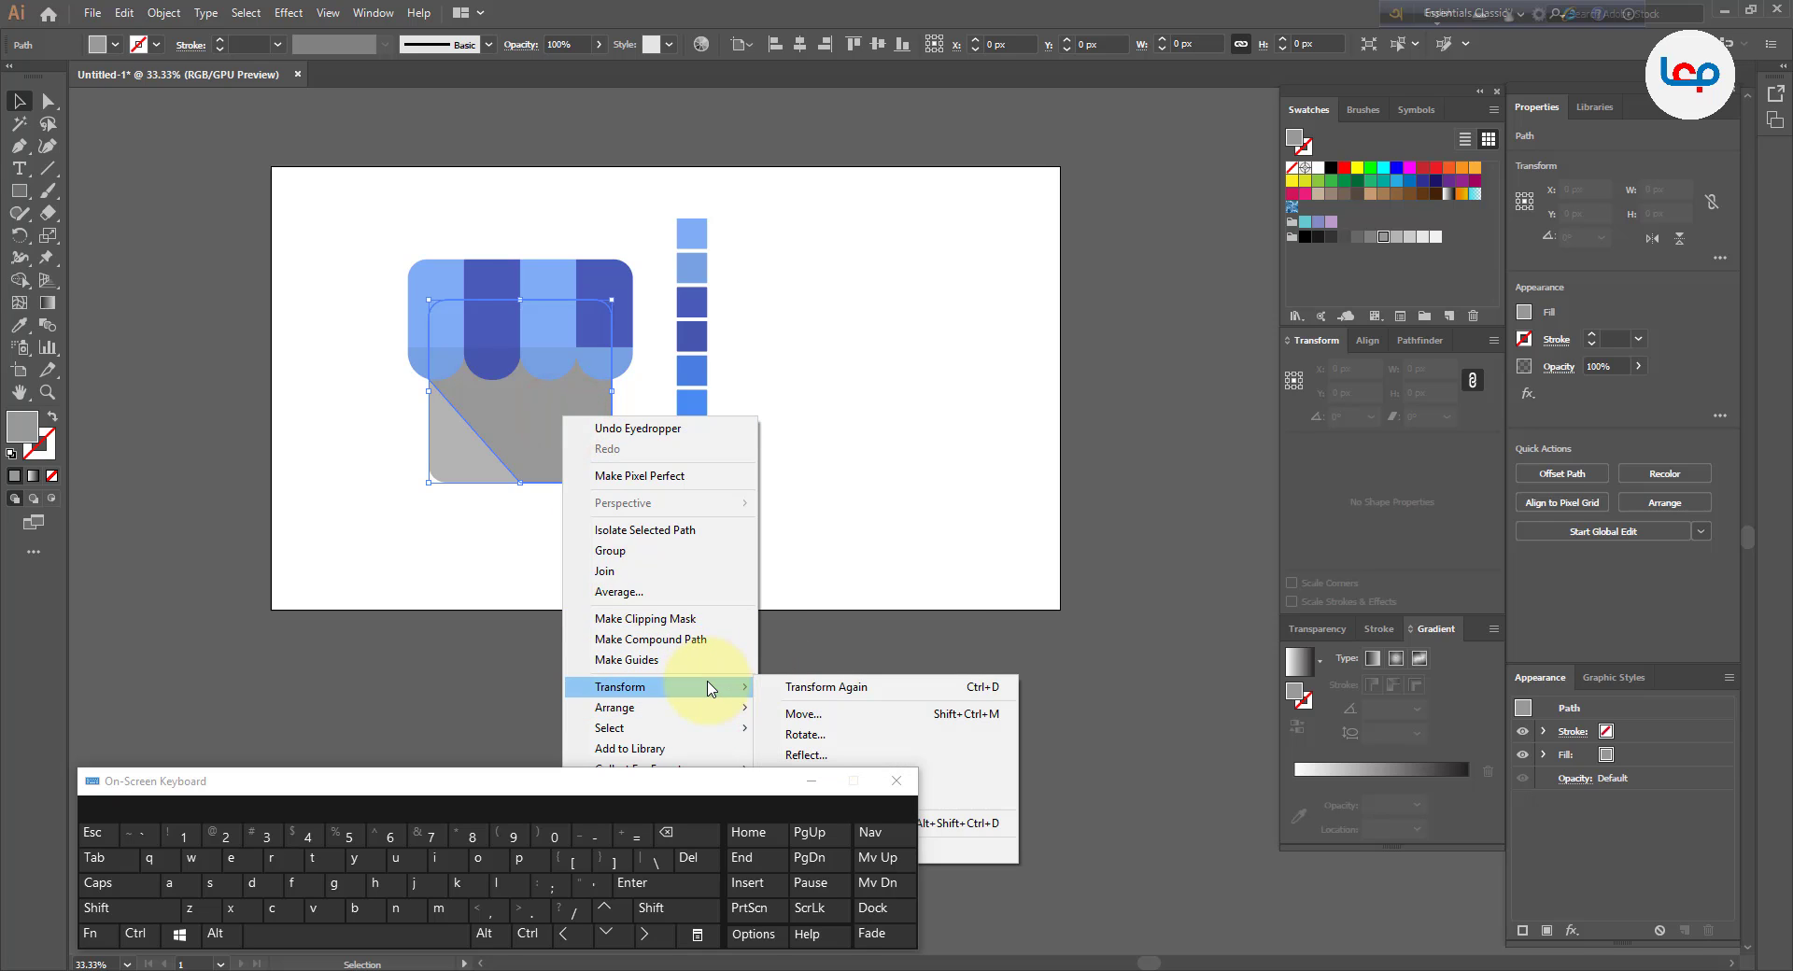
pyautogui.click(373, 568)
pyautogui.click(485, 473)
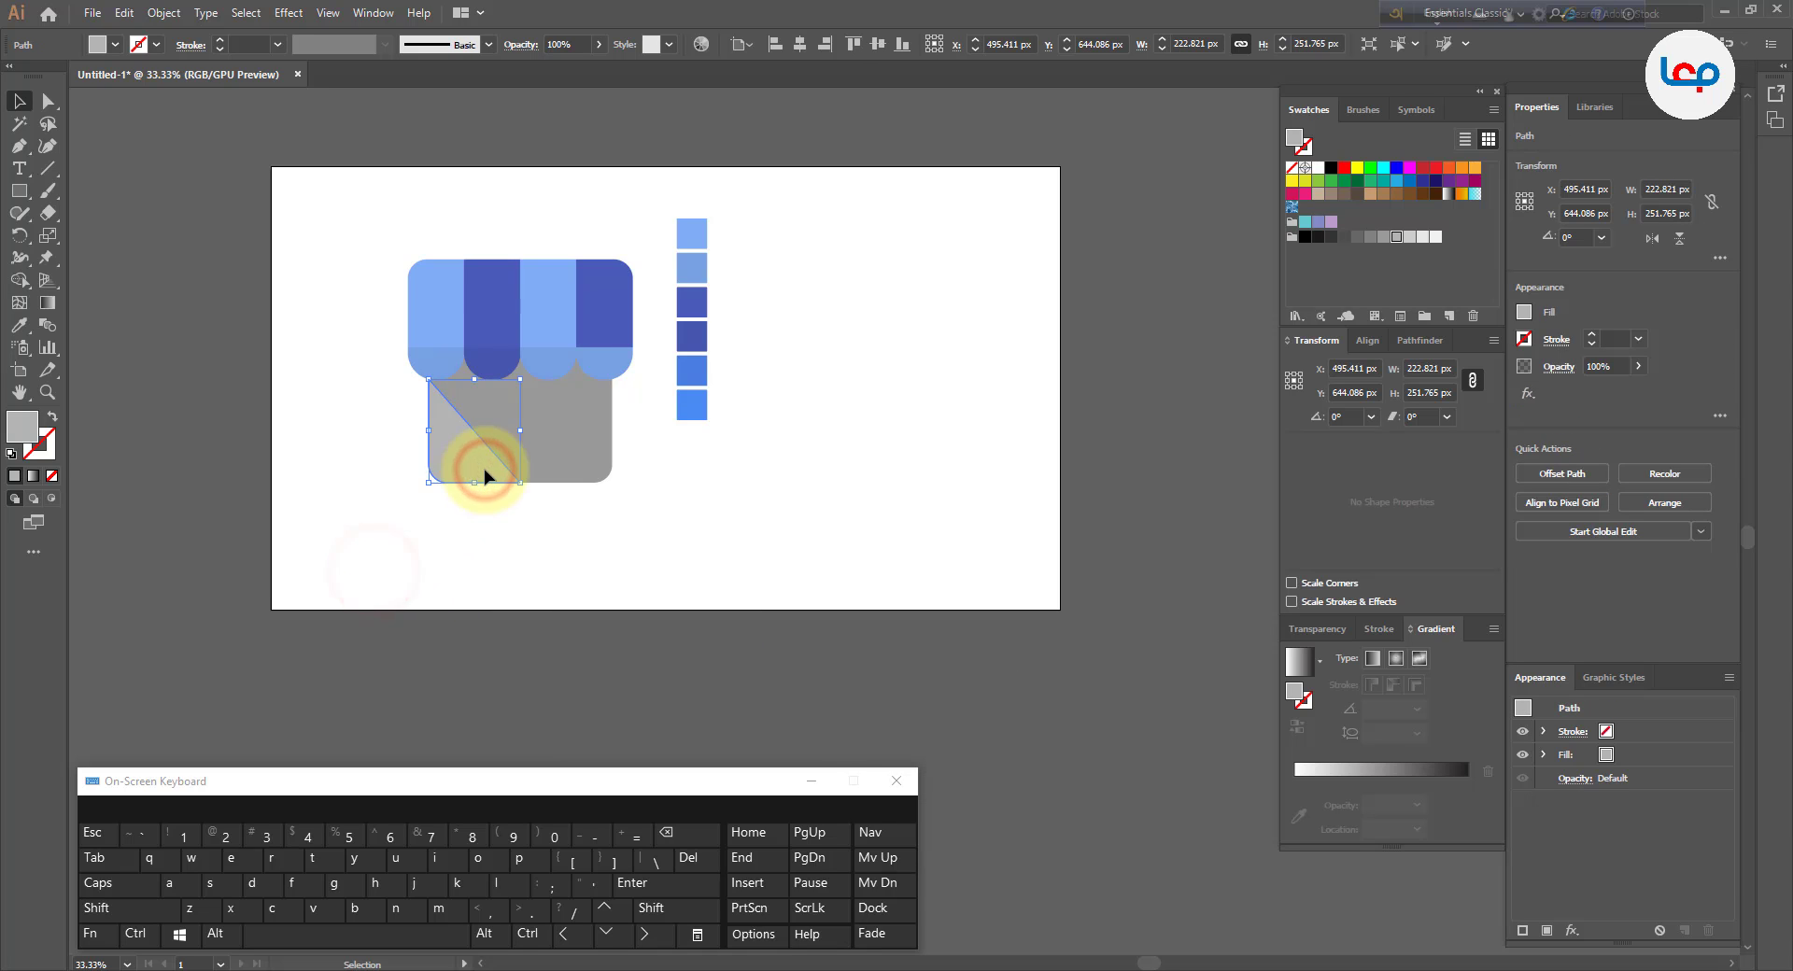
pyautogui.scroll(1, 581, 385)
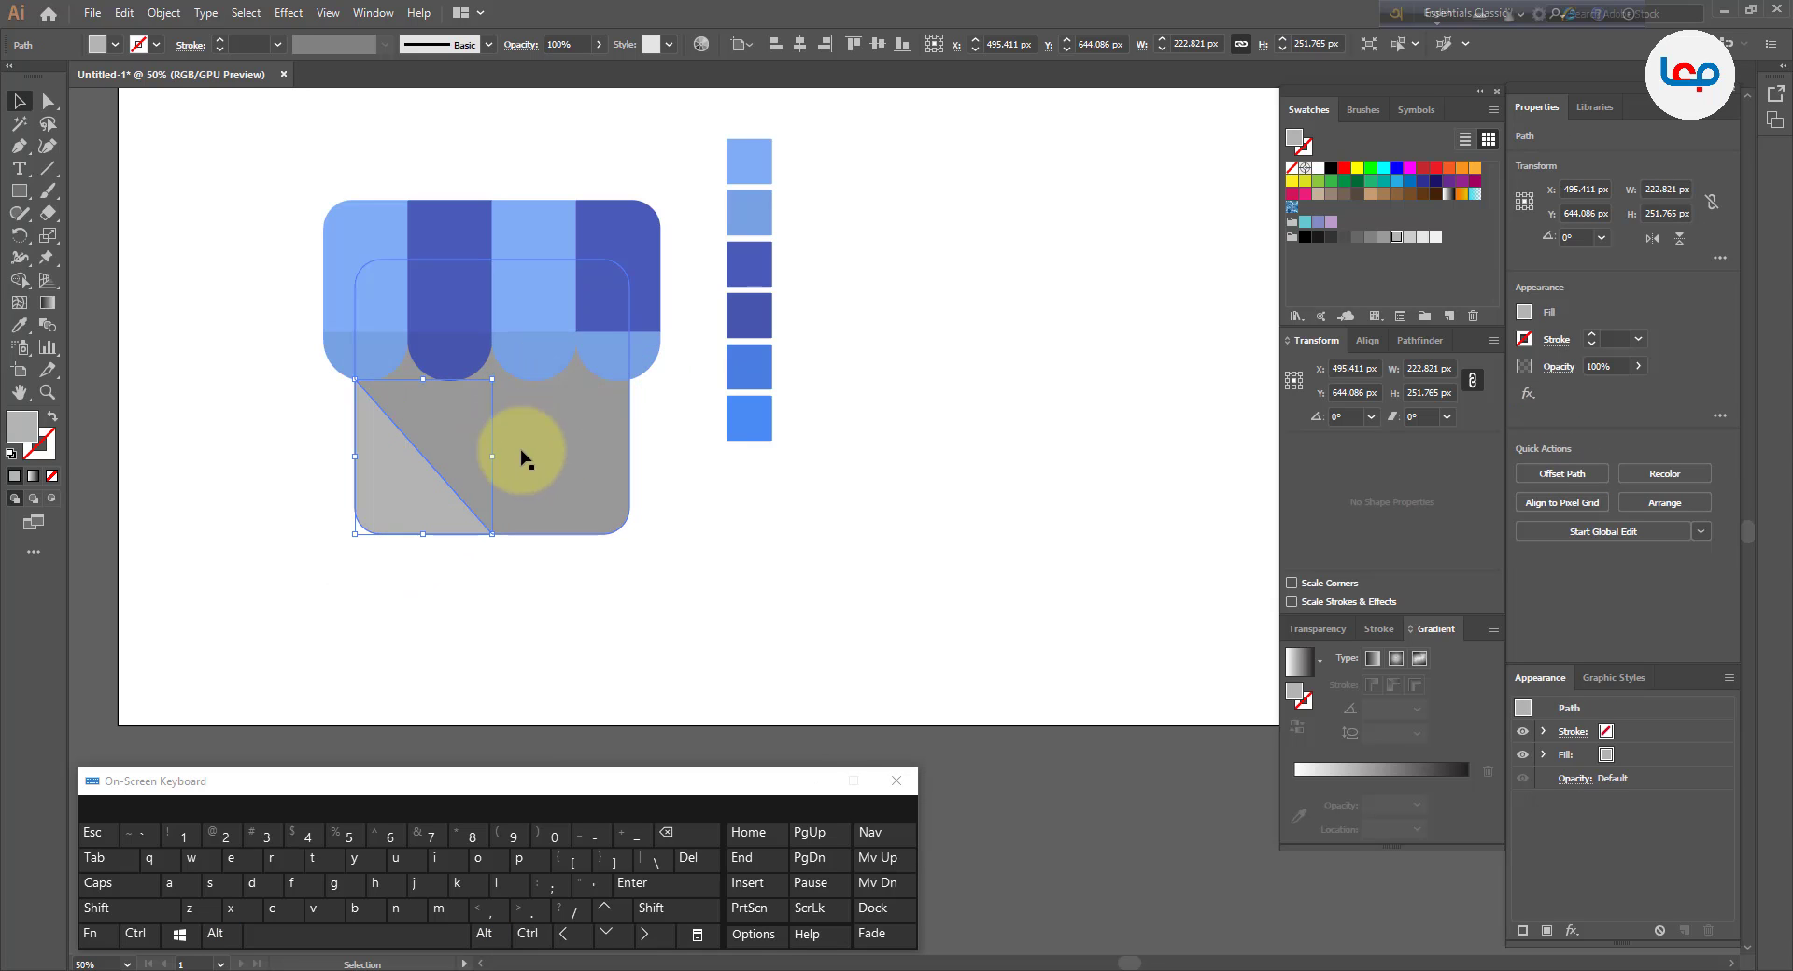
pyautogui.click(322, 422)
# - Fill the large darker grey part of the body with the fifth colour square's blue using the Eyedropper
pyautogui.click(564, 425)
pyautogui.click(20, 325)
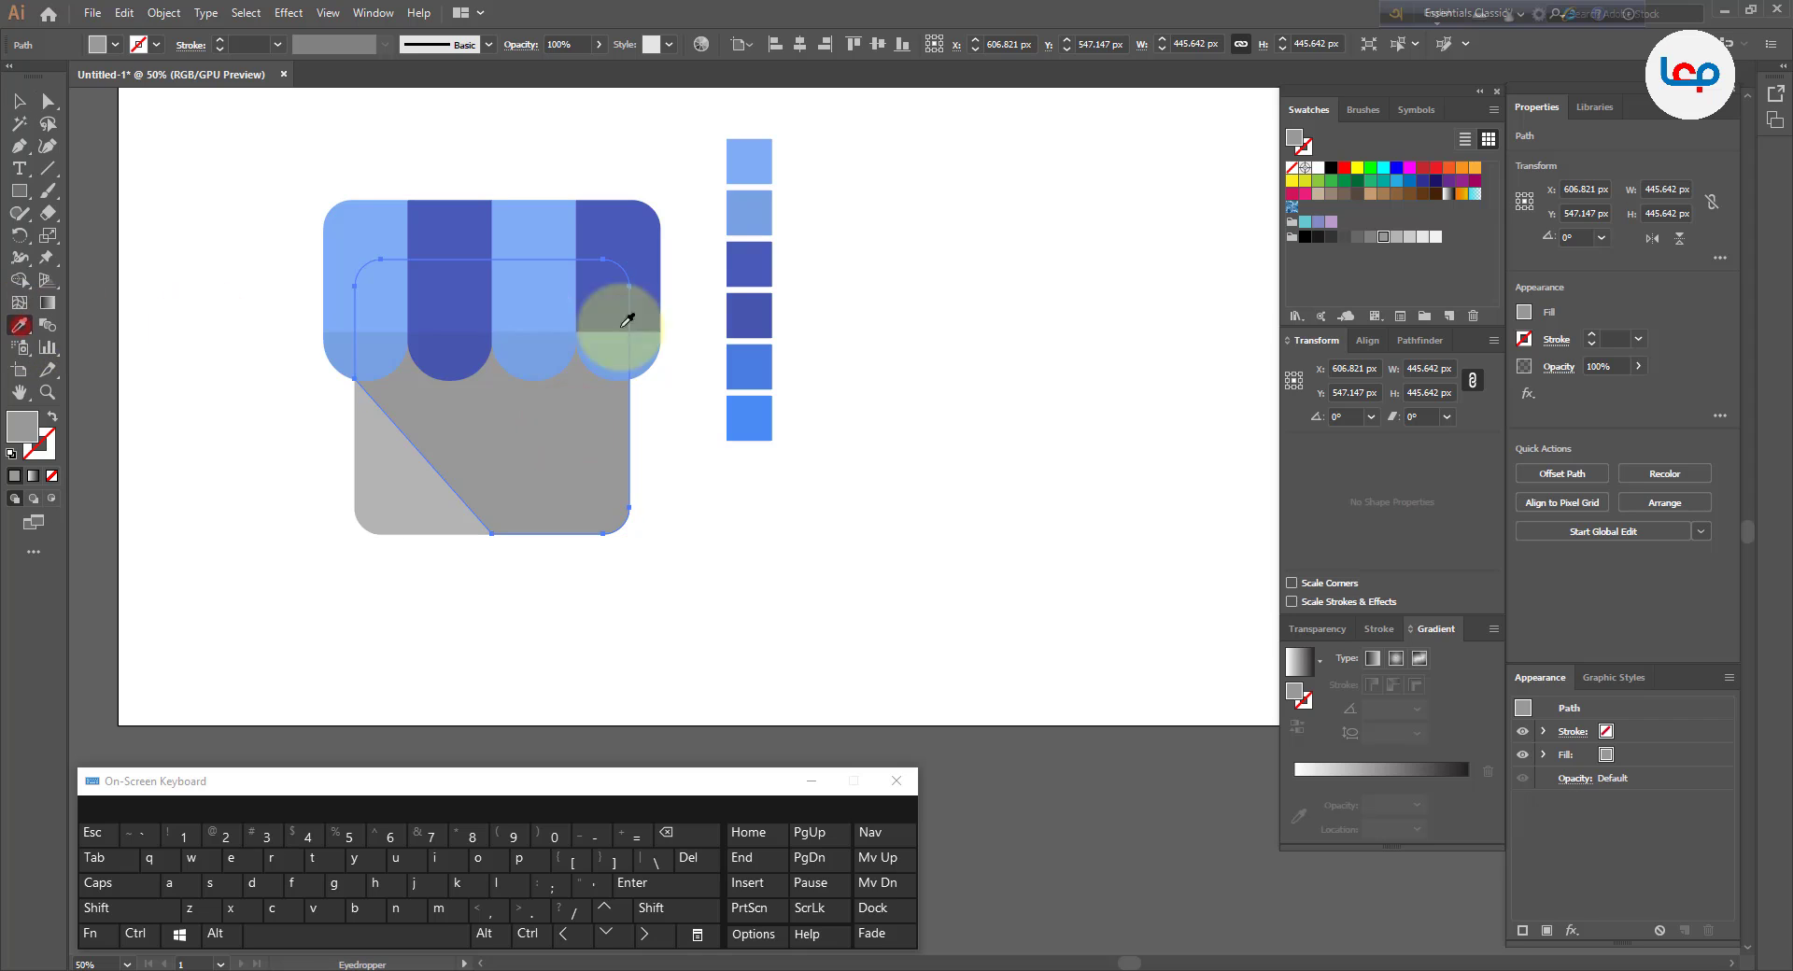
pyautogui.click(758, 373)
pyautogui.click(19, 101)
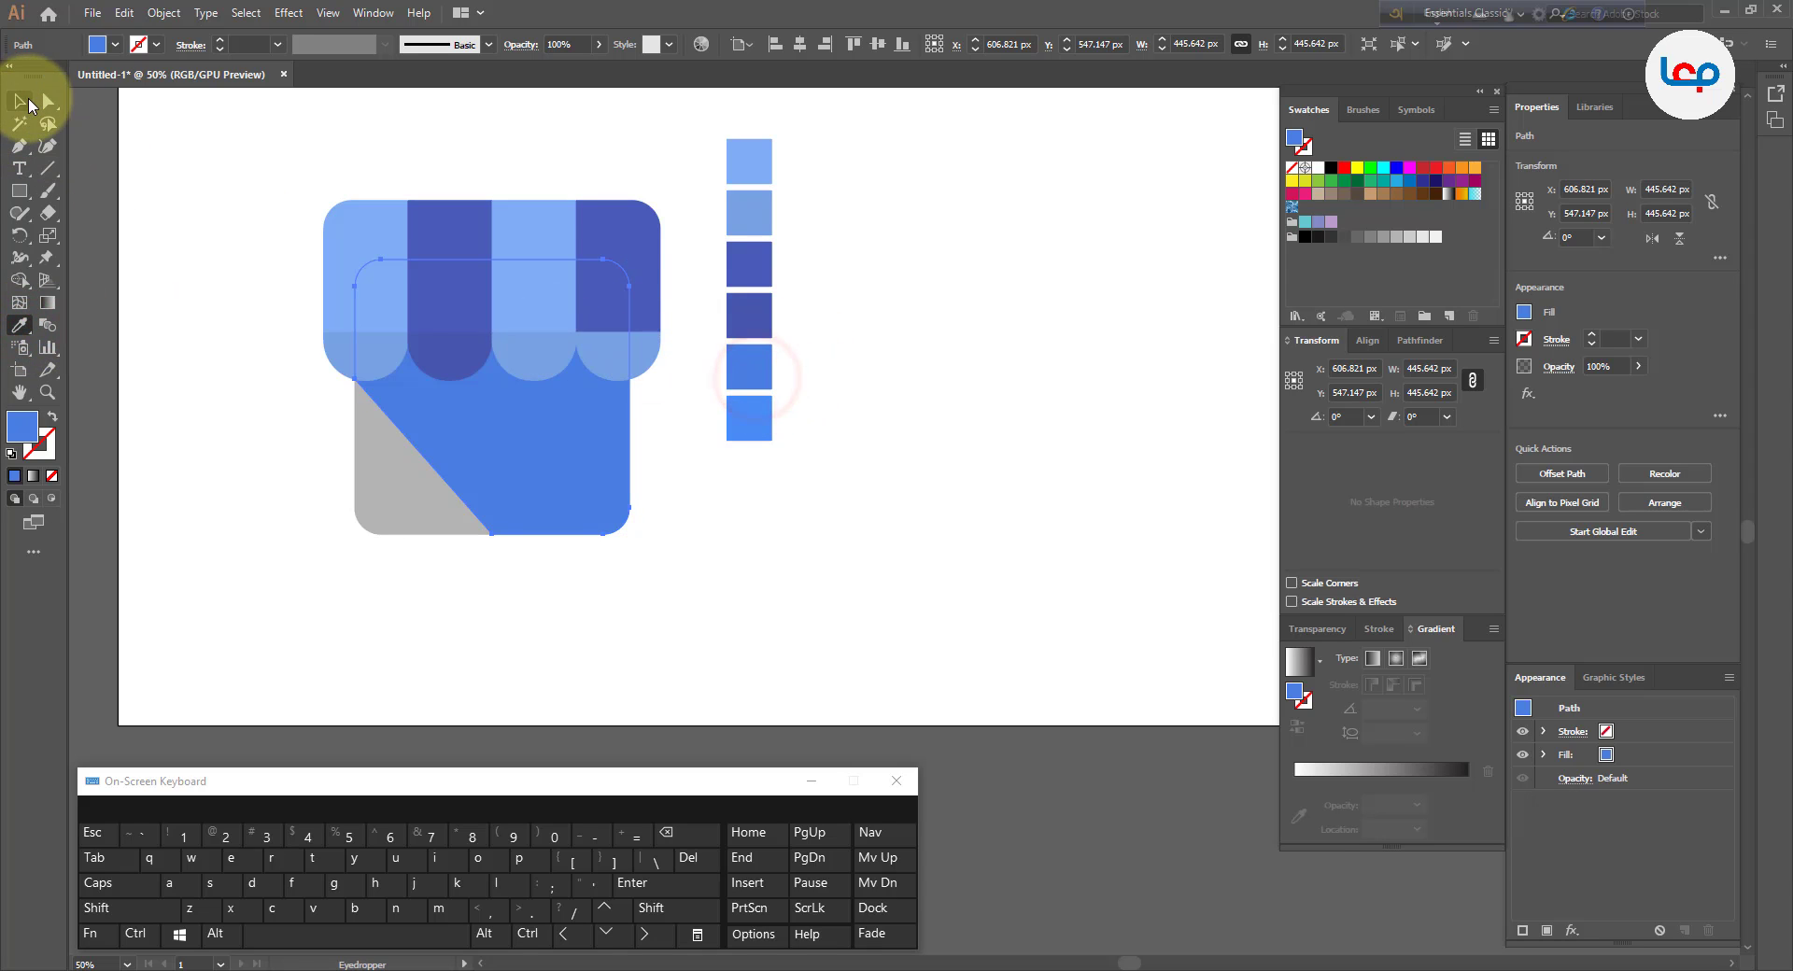
pyautogui.click(199, 156)
# - Fill the body's lighter grey lower-left triangle with the sixth colour square's brighter blue using the Eyedropper
pyautogui.click(425, 492)
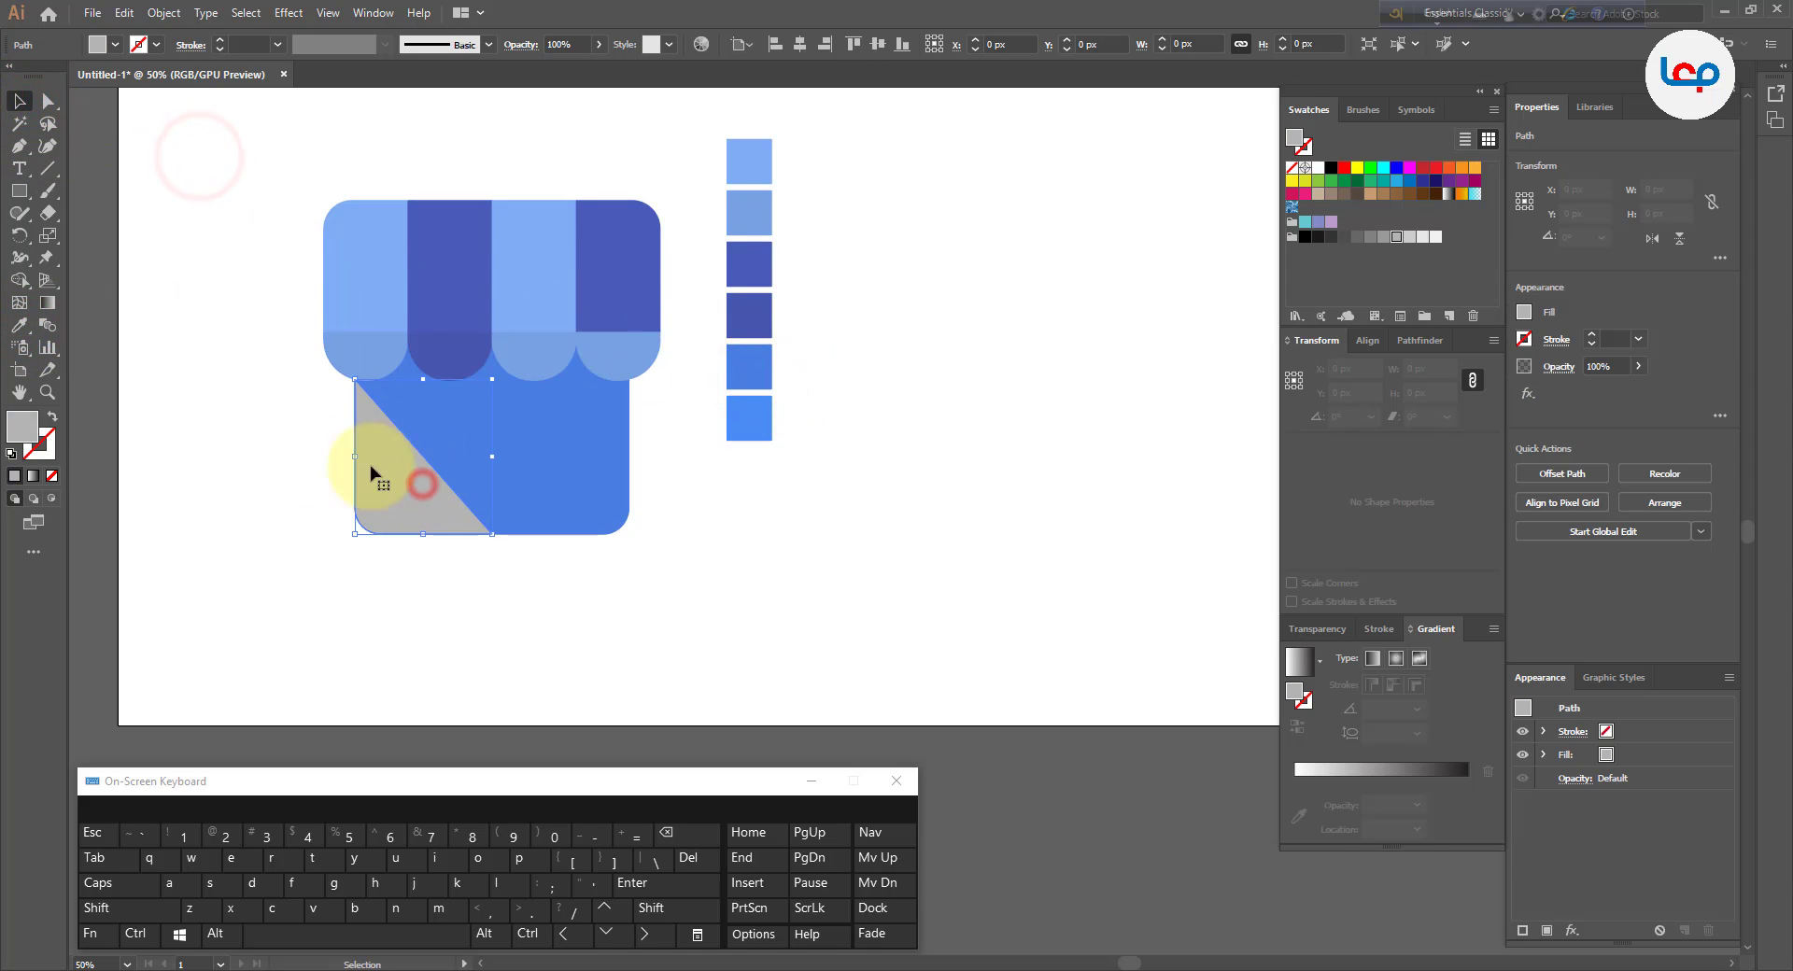
pyautogui.click(20, 325)
pyautogui.click(758, 414)
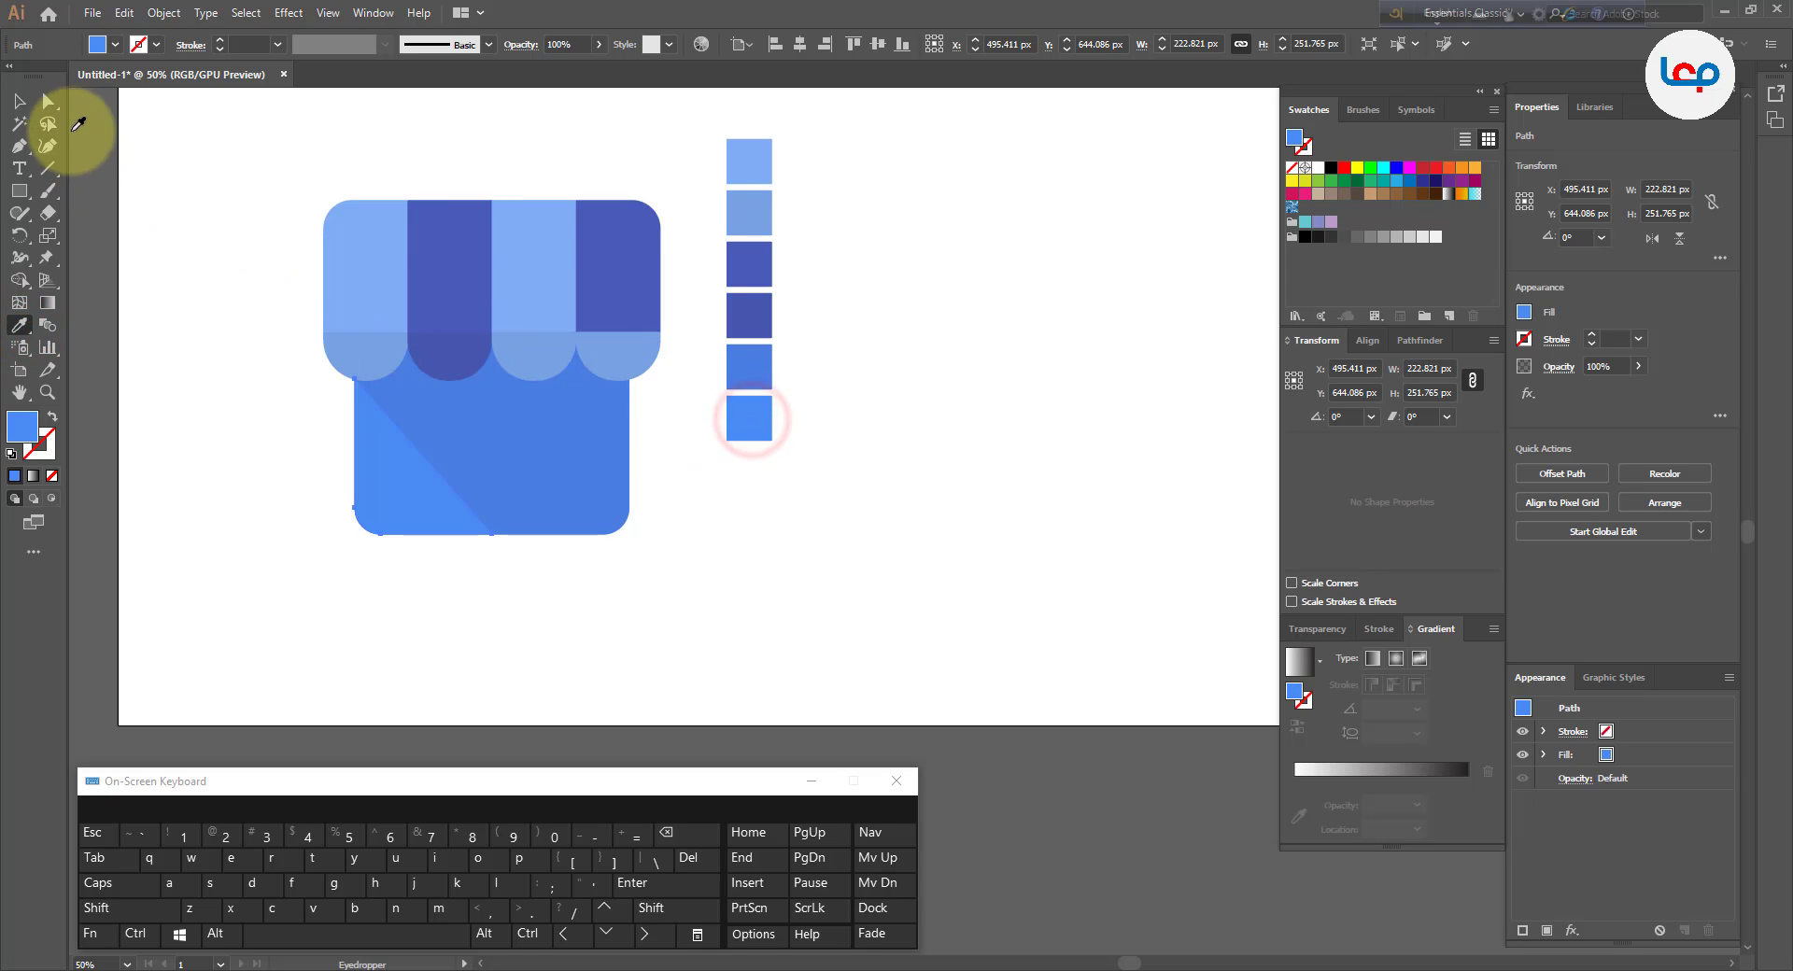
pyautogui.click(20, 101)
pyautogui.click(910, 316)
# - Group the four awning panels and their four scallops into one object
pyautogui.scroll(-2, 747, 346)
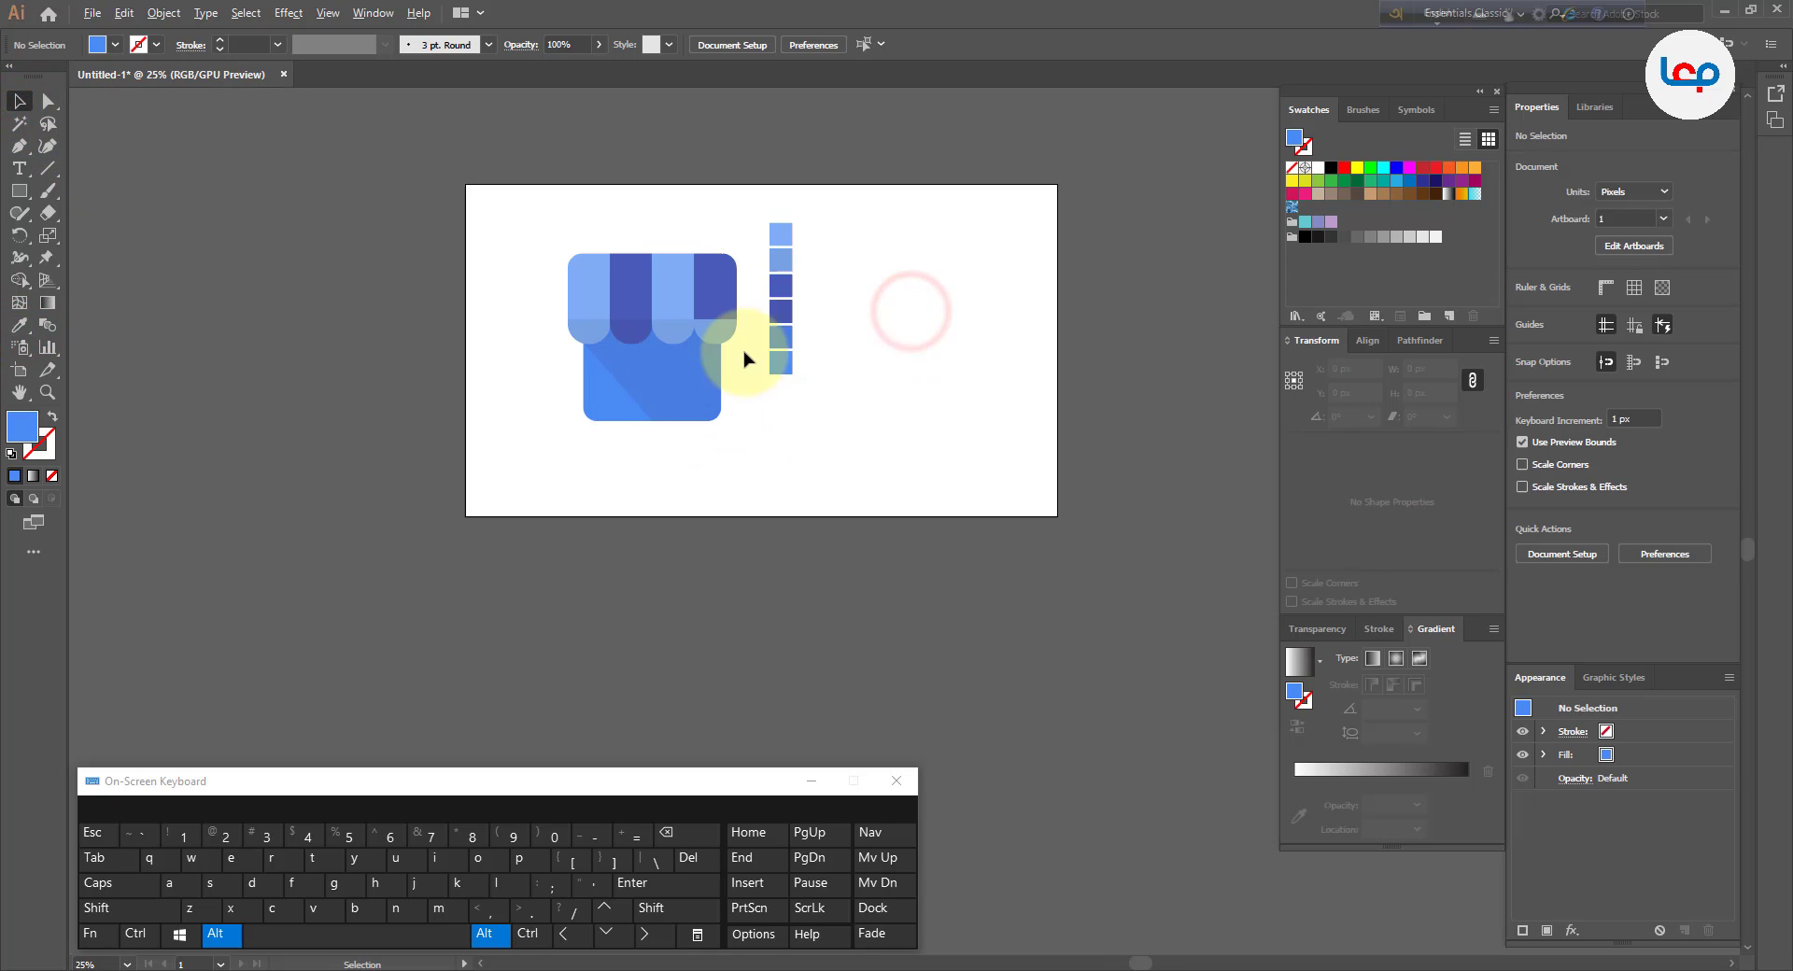
pyautogui.scroll(1, 651, 308)
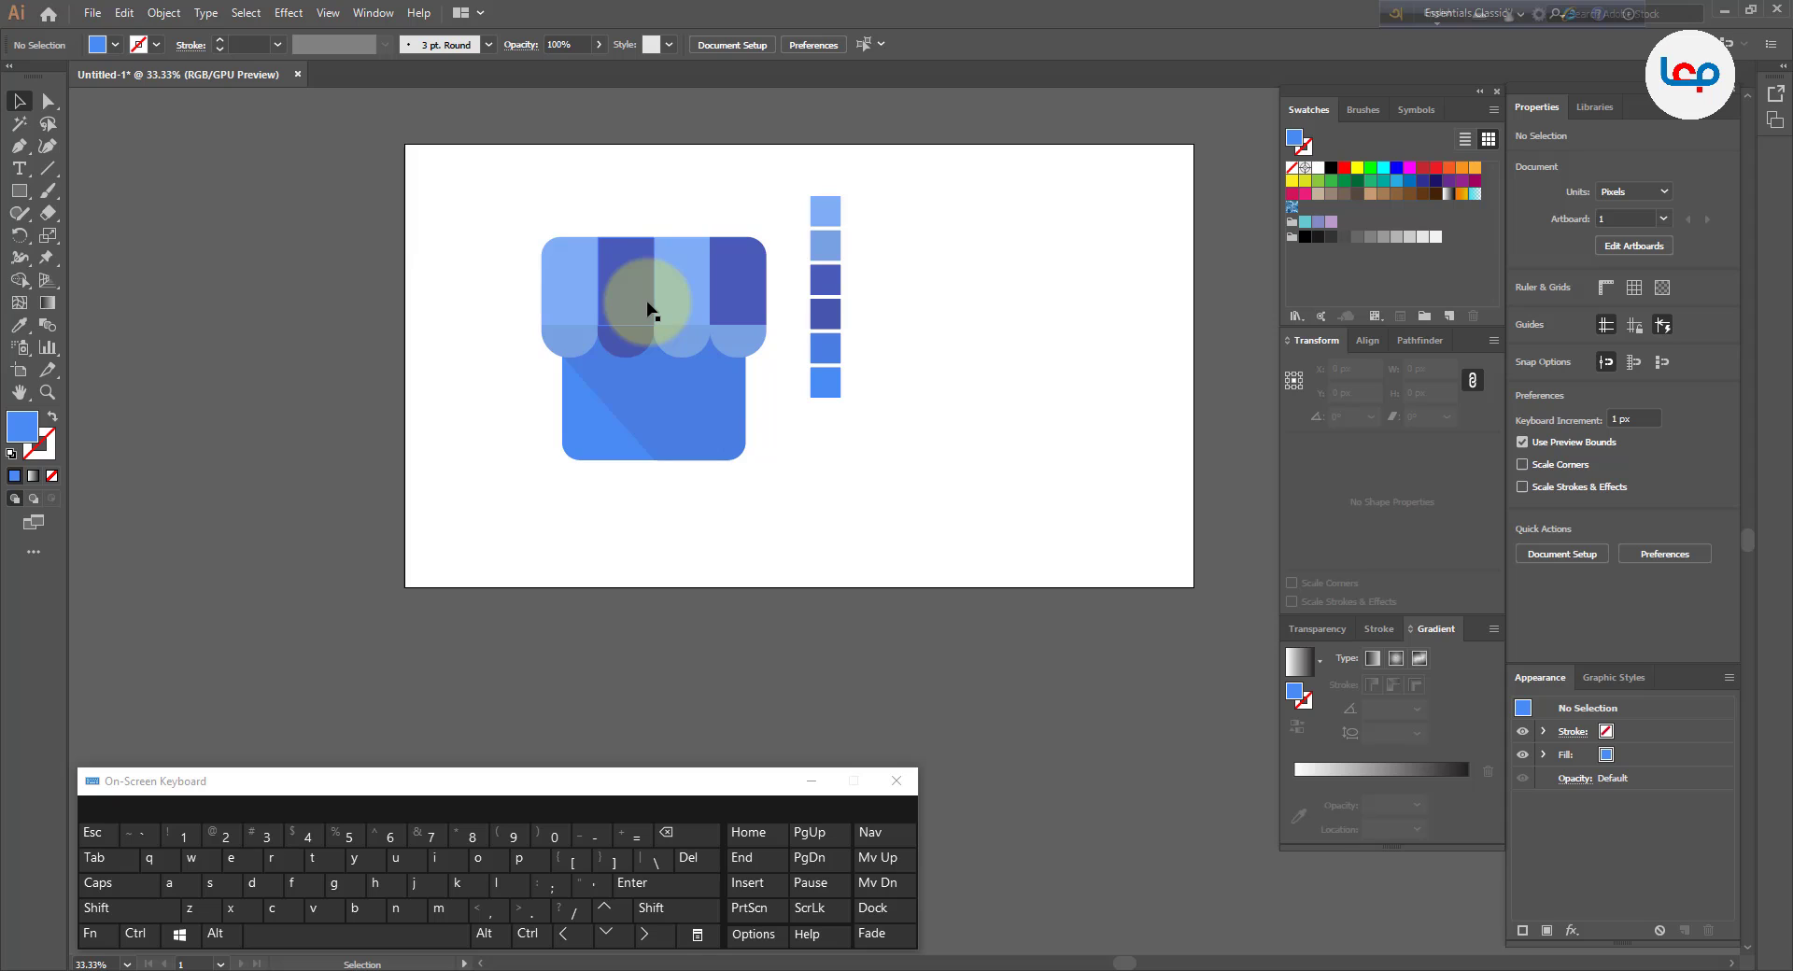
pyautogui.scroll(2, 692, 292)
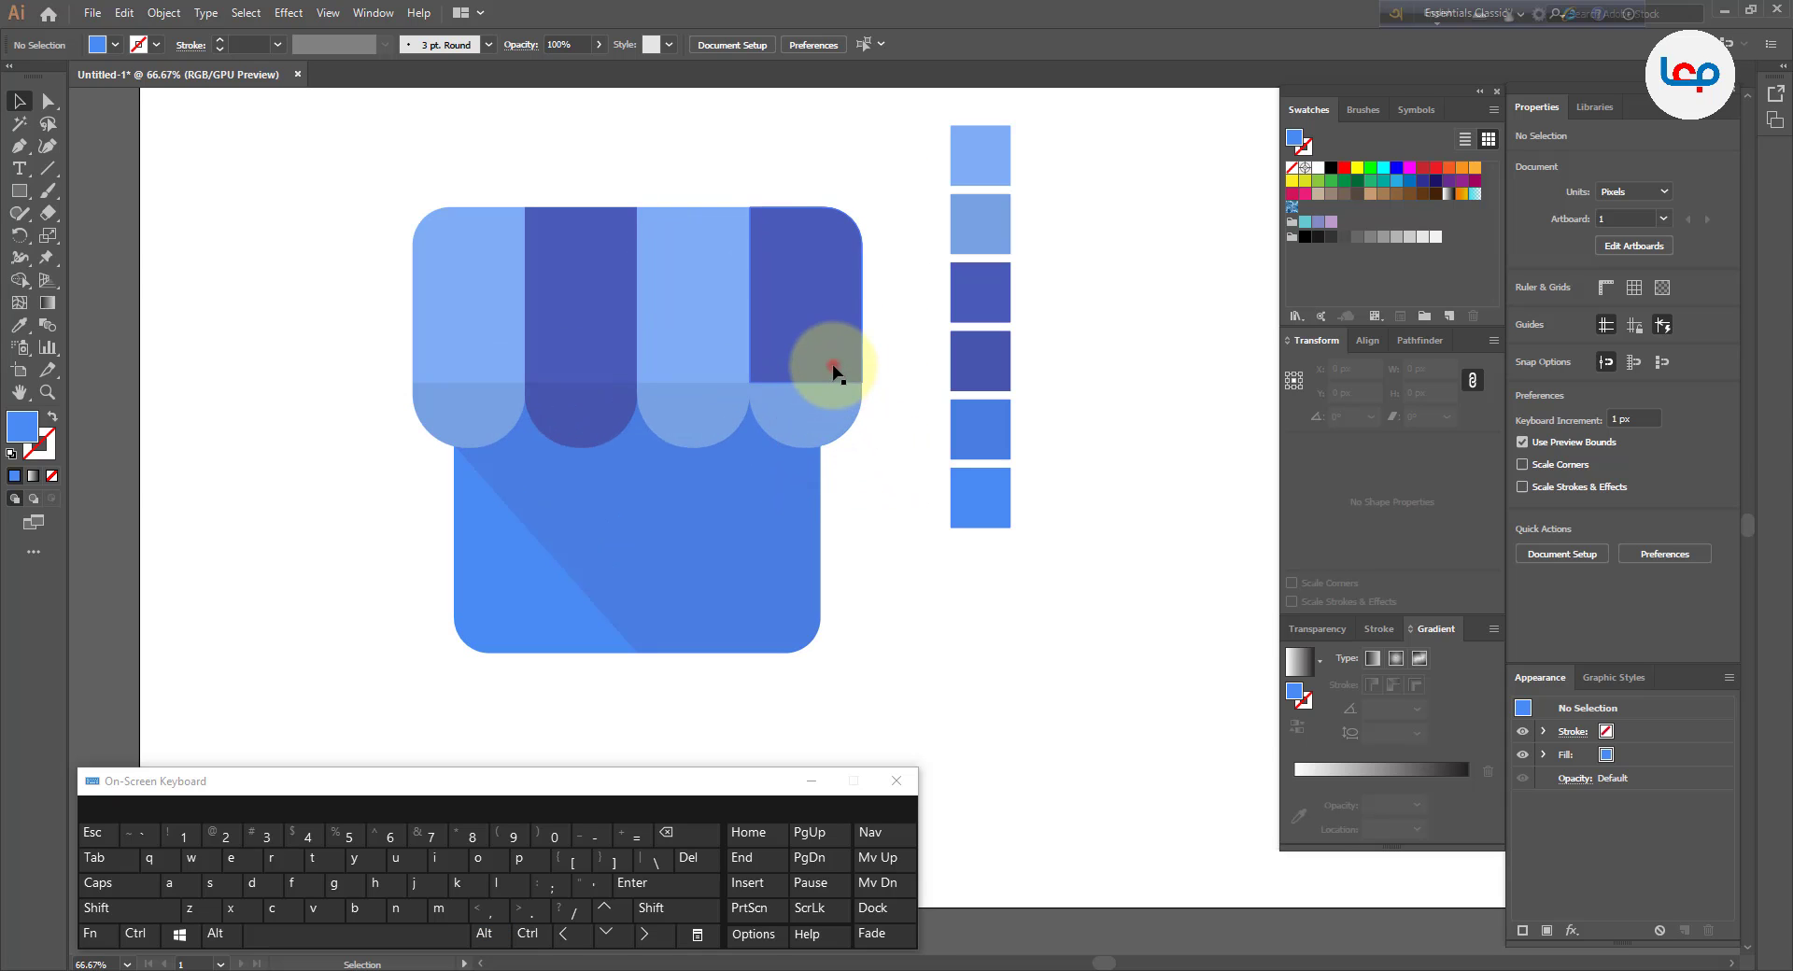
pyautogui.click(834, 371)
pyautogui.keyDown('shift'); pyautogui.click(708, 315); pyautogui.keyUp('shift')
pyautogui.keyDown('shift'); pyautogui.click(608, 304); pyautogui.keyUp('shift')
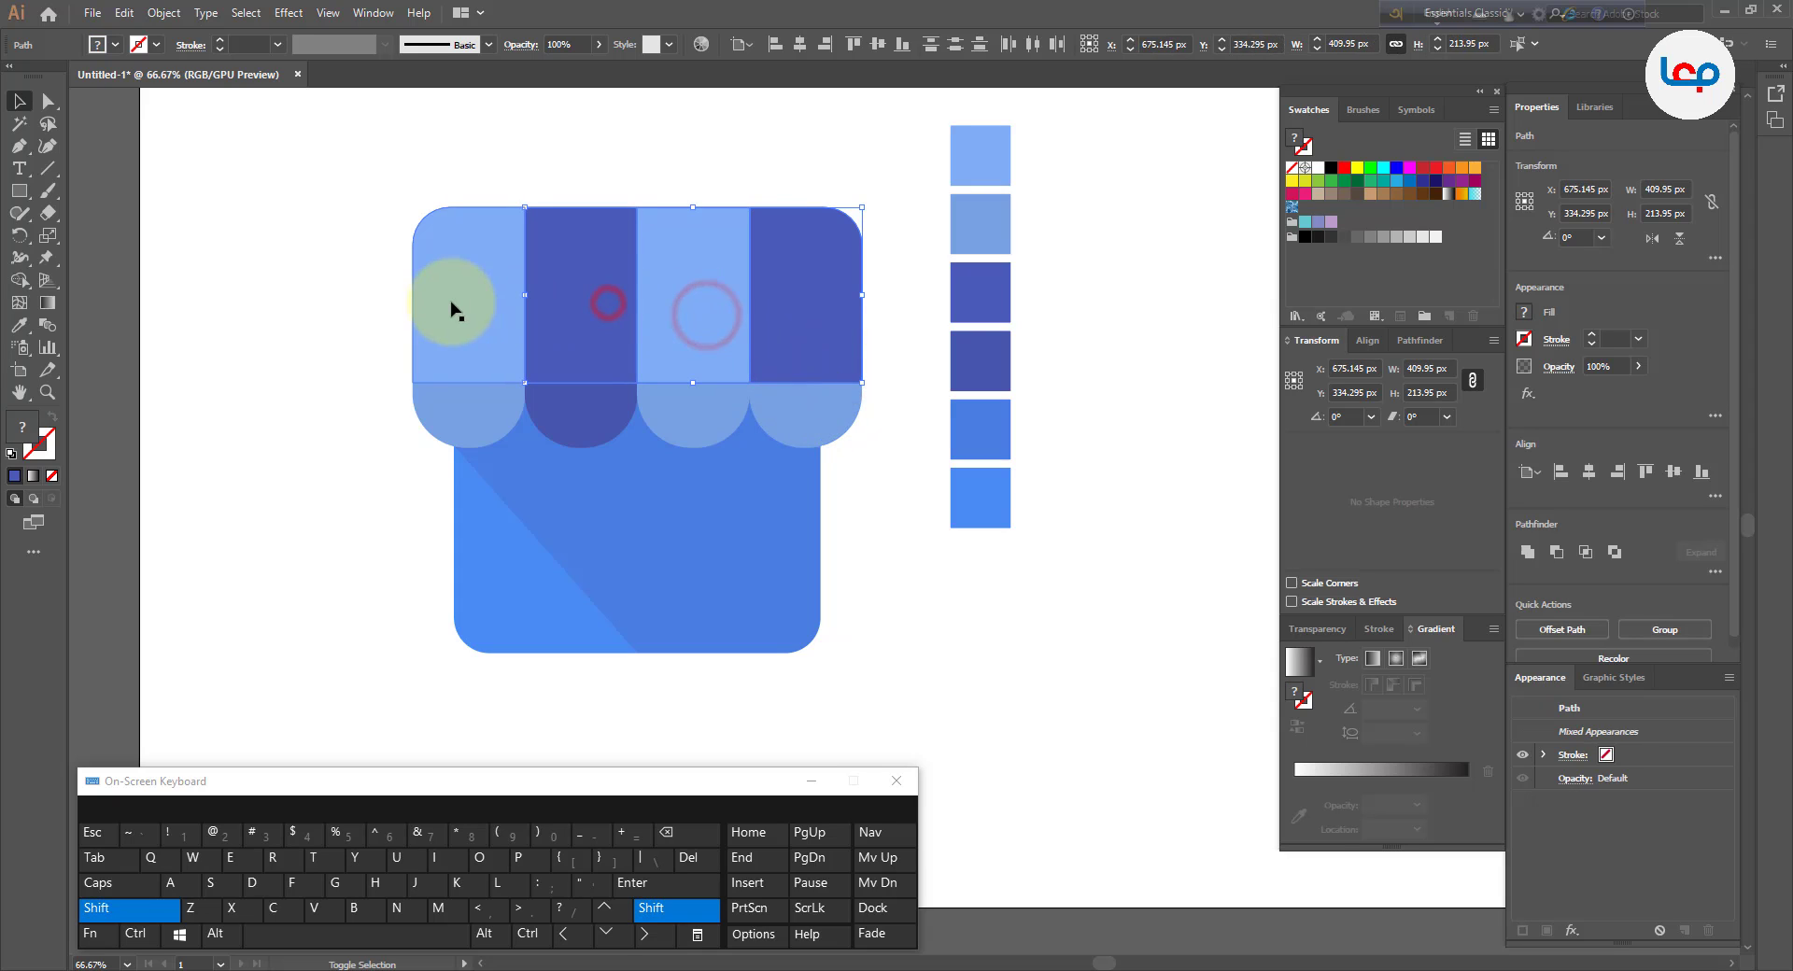
pyautogui.keyDown('shift'); pyautogui.click(451, 302); pyautogui.keyUp('shift')
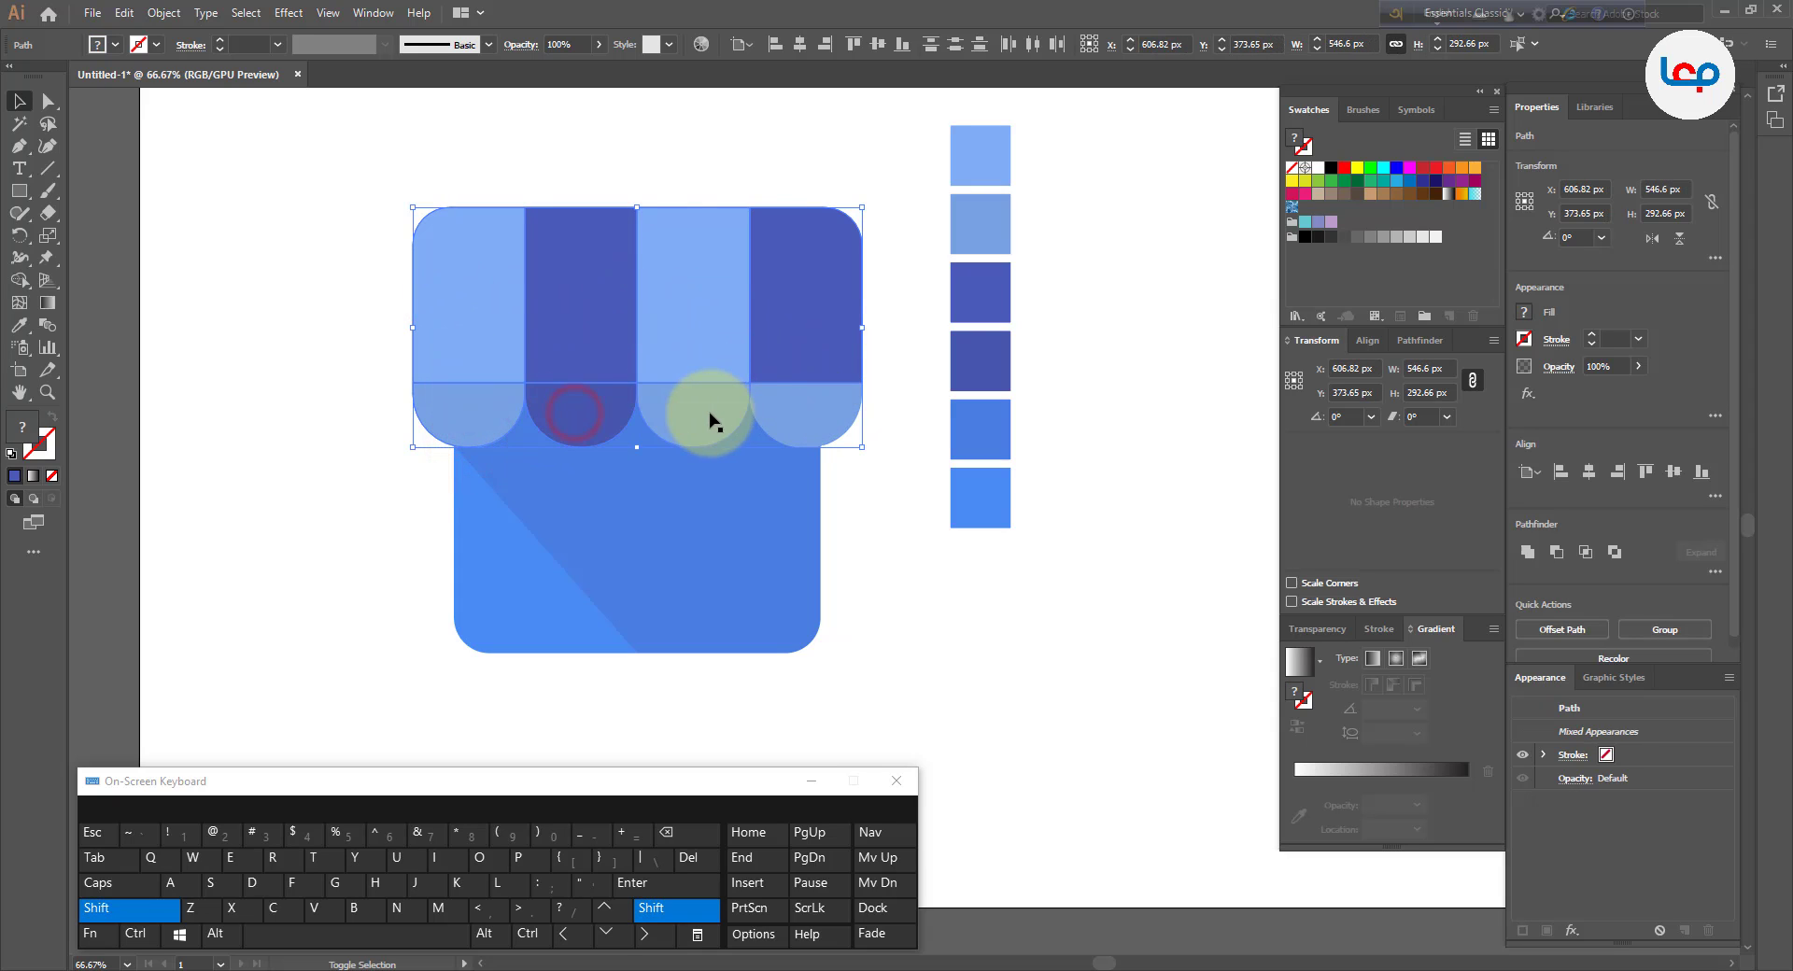
pyautogui.moveTo(808, 347); pyautogui.dragTo(786, 282)
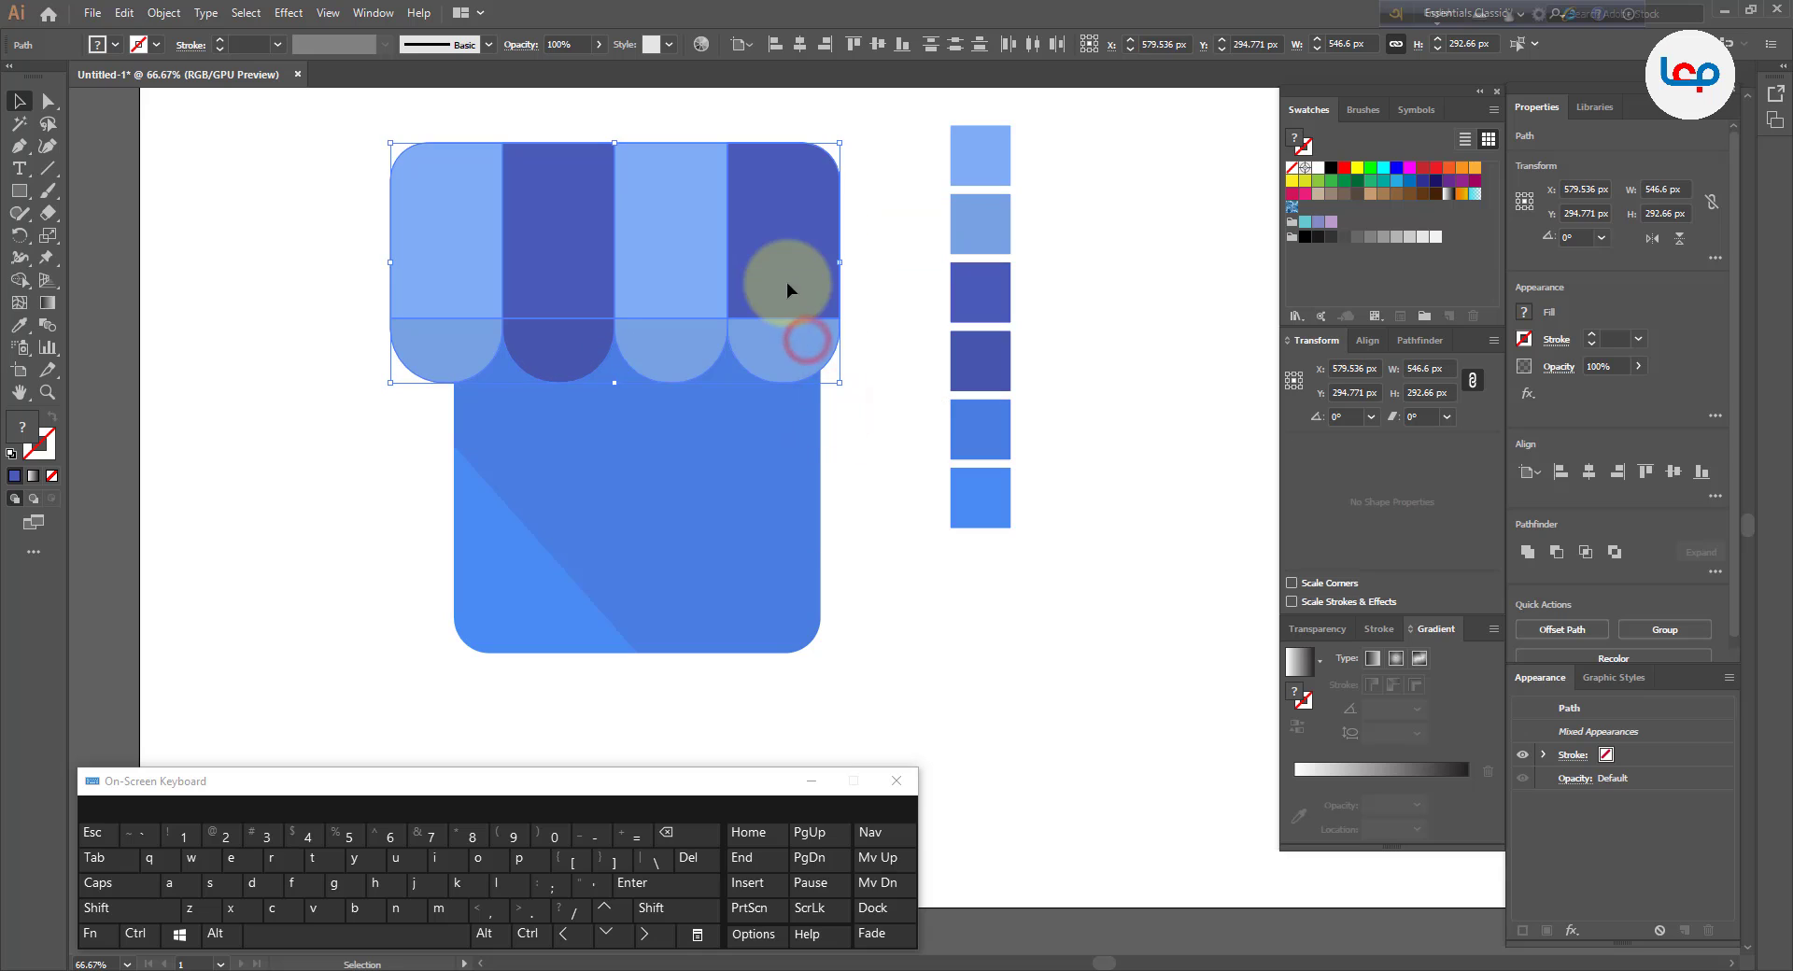
pyautogui.hotkey('ctrl', 'z')
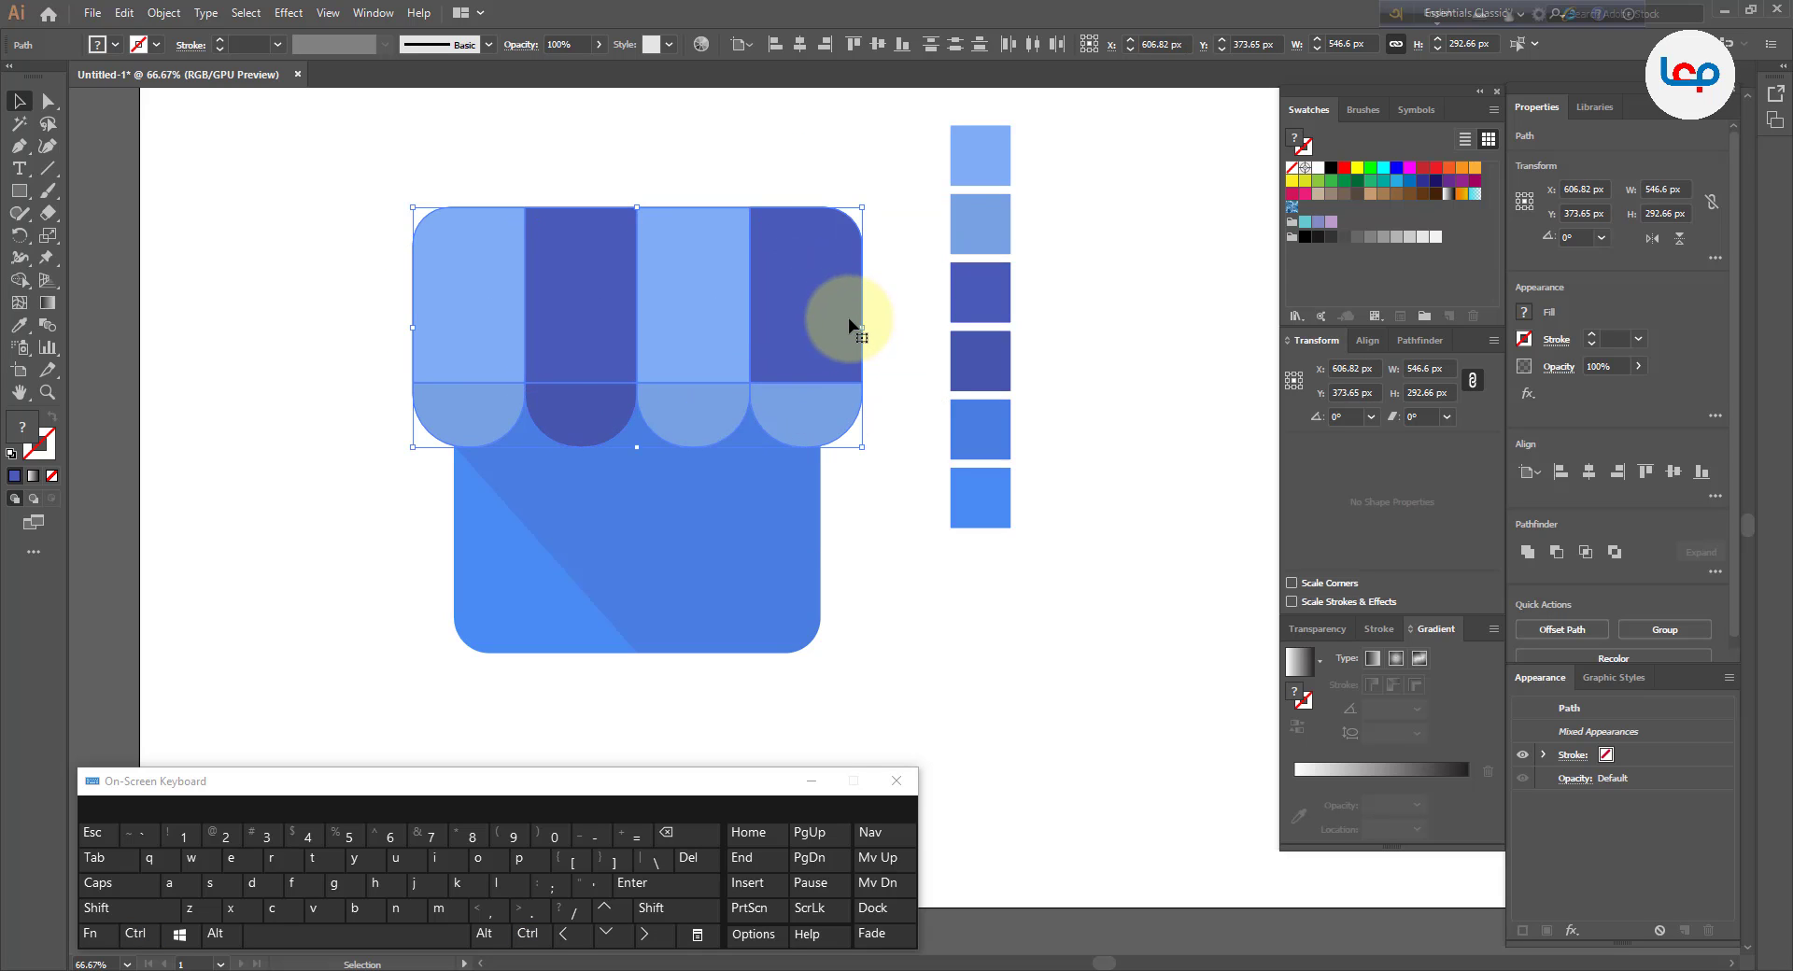
pyautogui.click(124, 13)
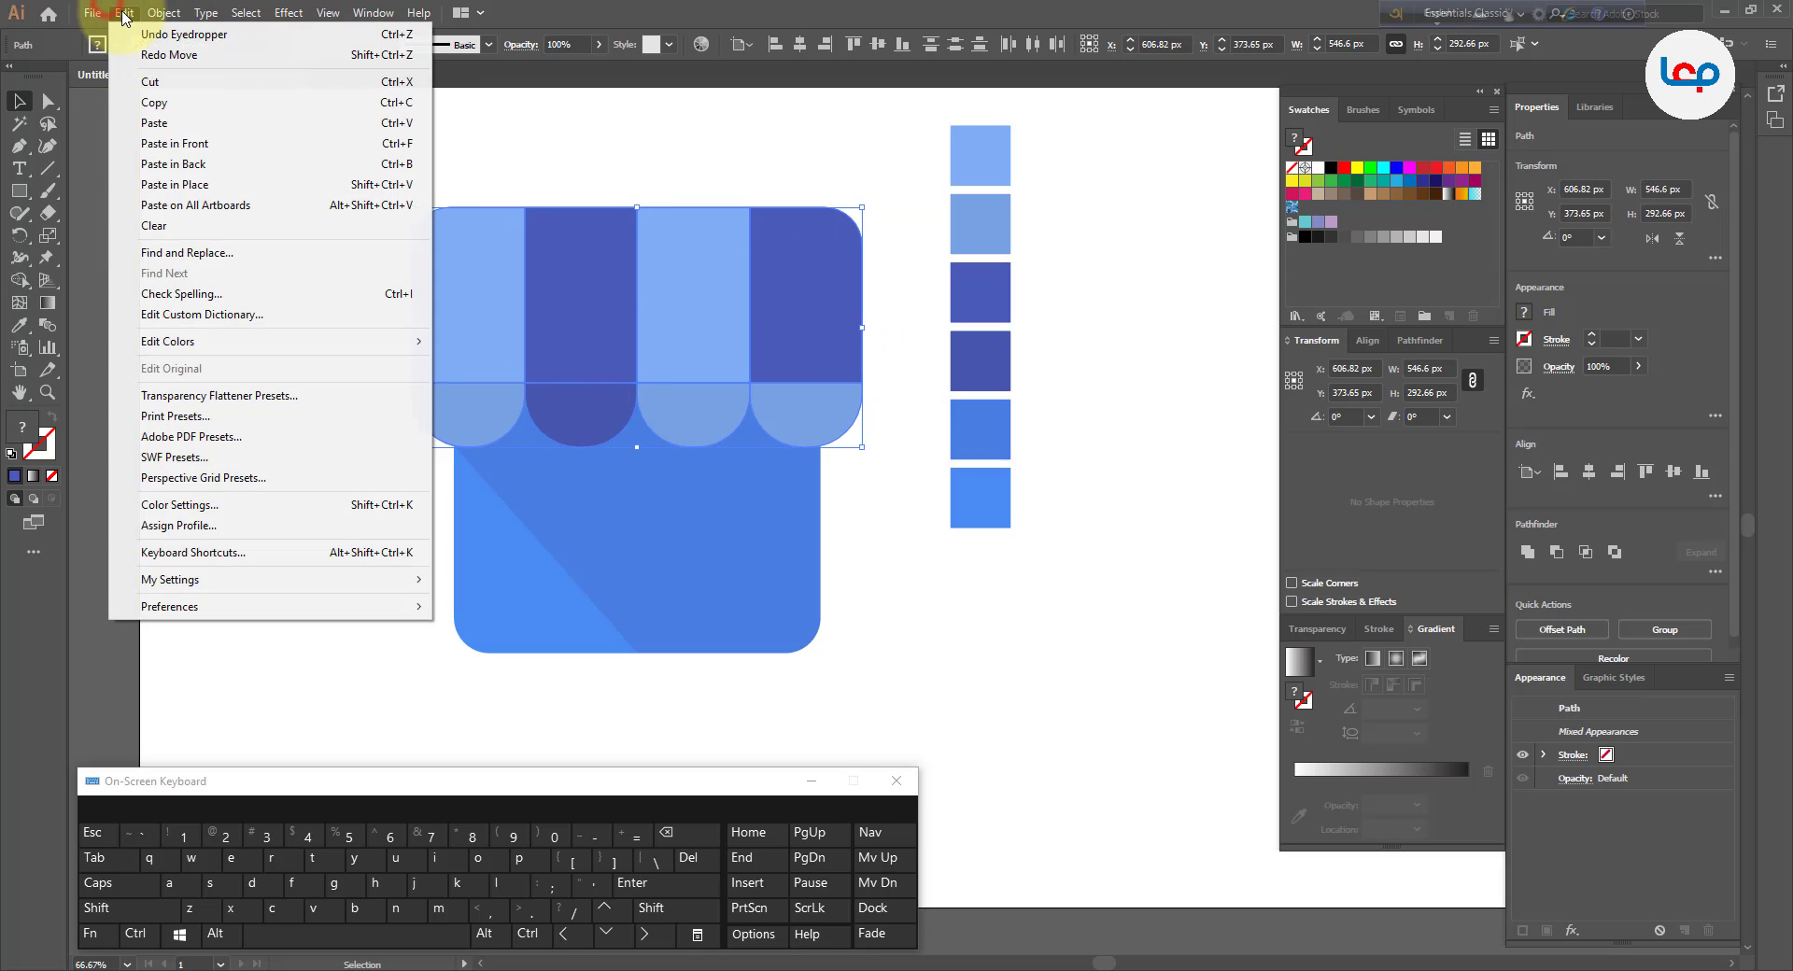
pyautogui.moveTo(163, 14)
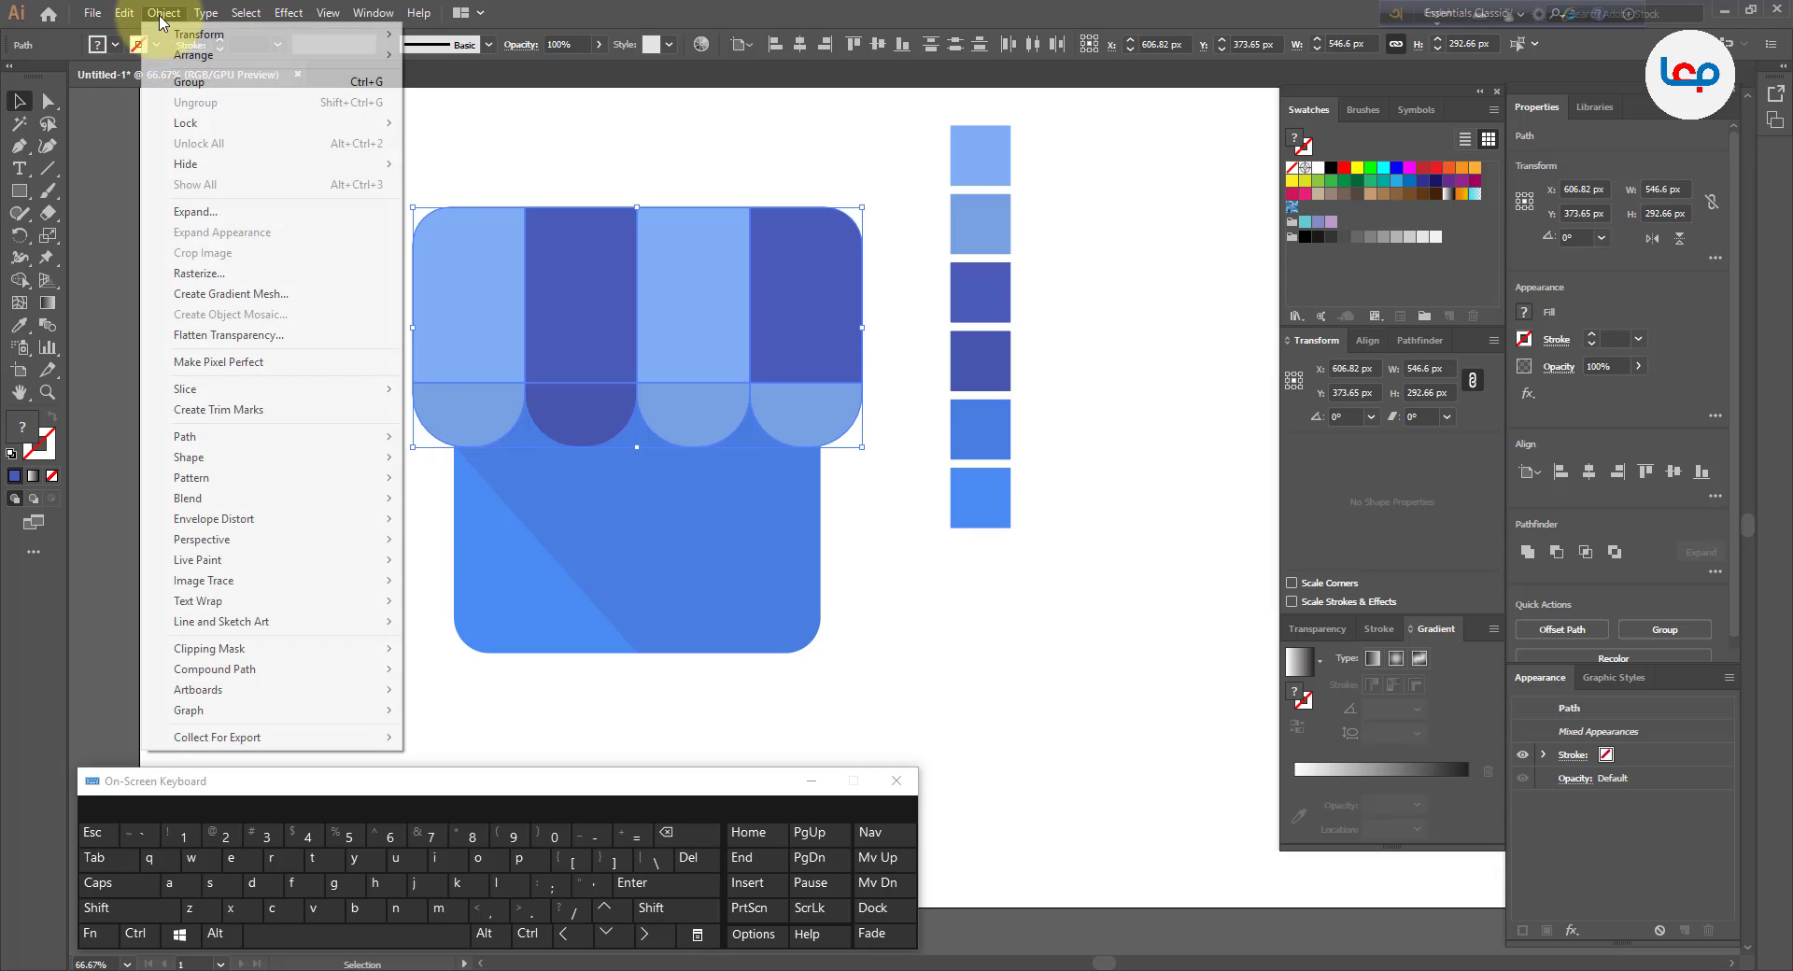
pyautogui.click(183, 82)
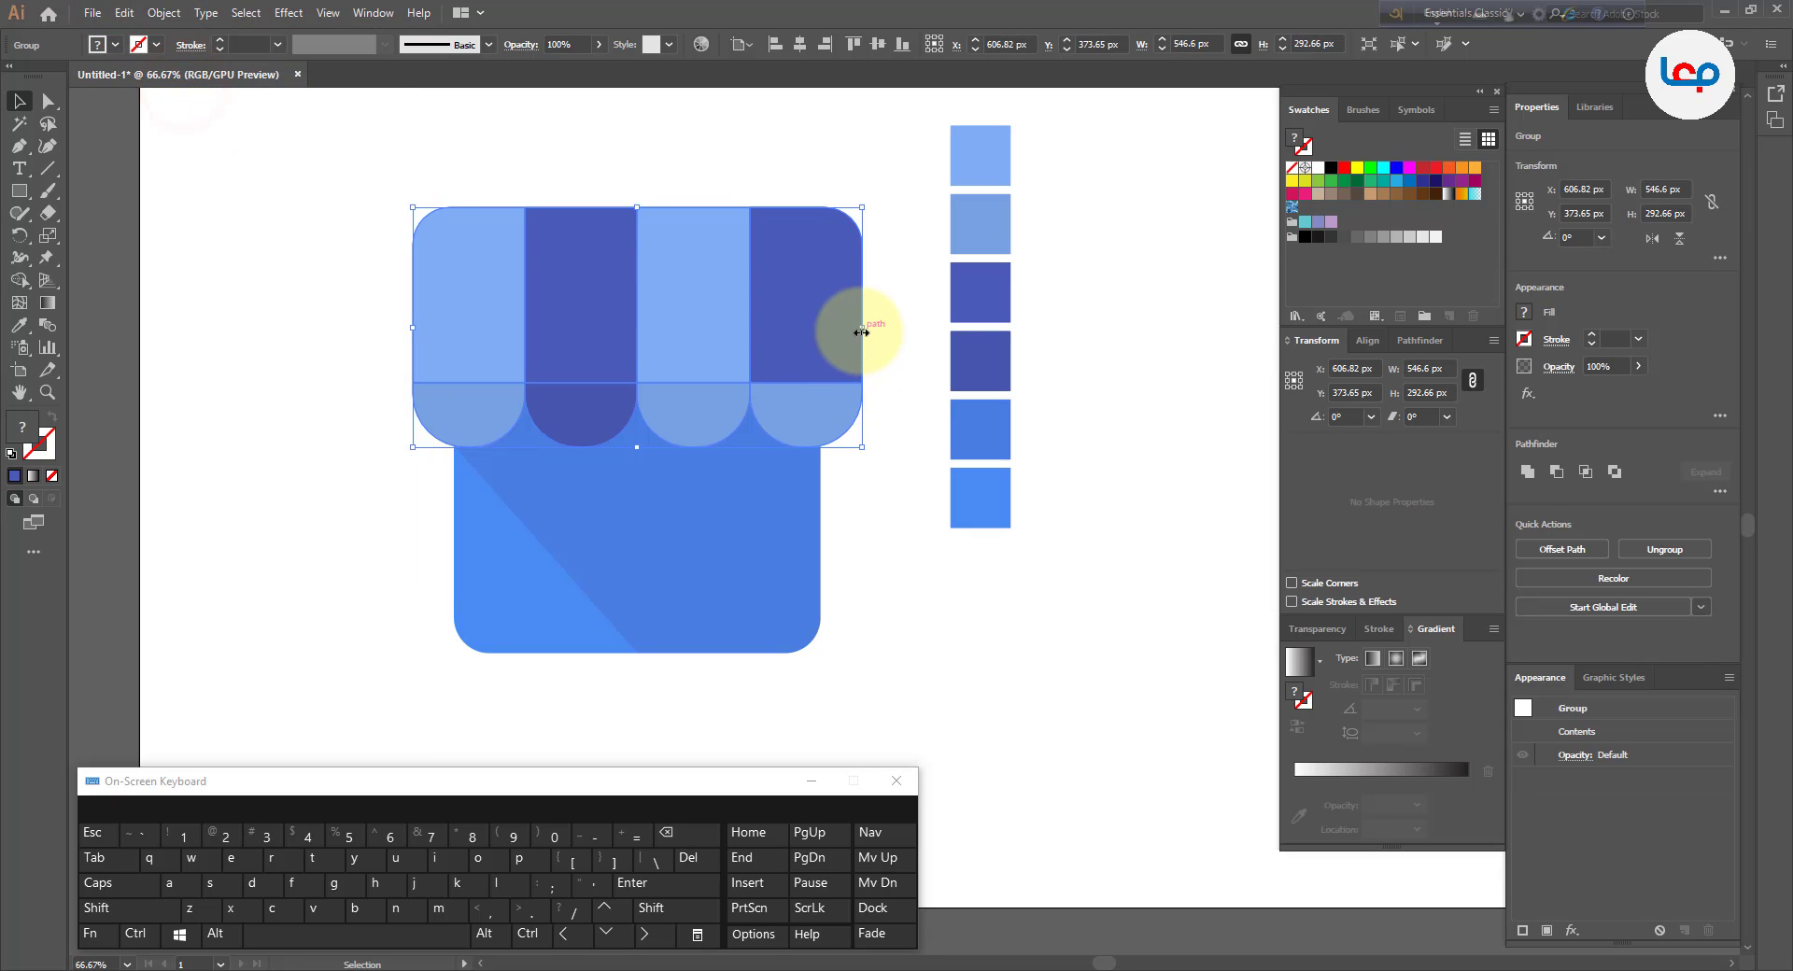
# - Narrow the awning group to about 521 px wide and centre it horizontally with the body
pyautogui.moveTo(861, 330)
pyautogui.mouseDown()
pyautogui.moveTo(827, 334)
pyautogui.moveTo(842, 335)
pyautogui.mouseUp()
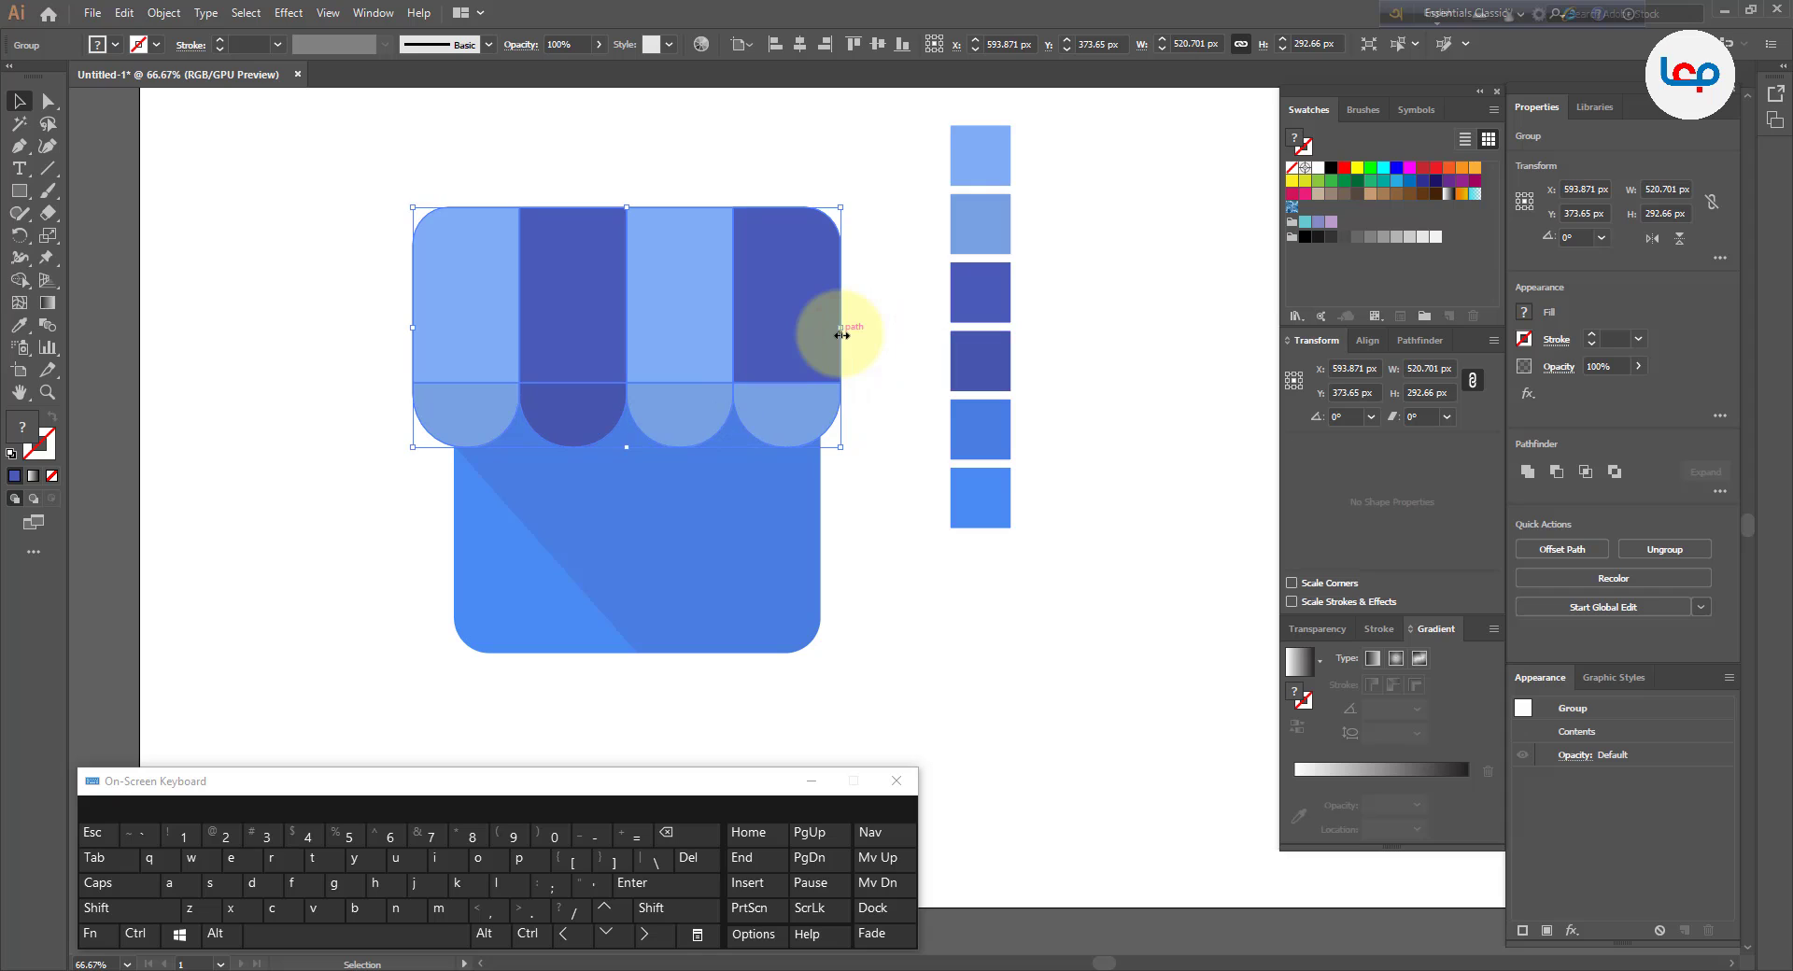
pyautogui.keyDown('shift'); pyautogui.click(692, 497); pyautogui.keyUp('shift')
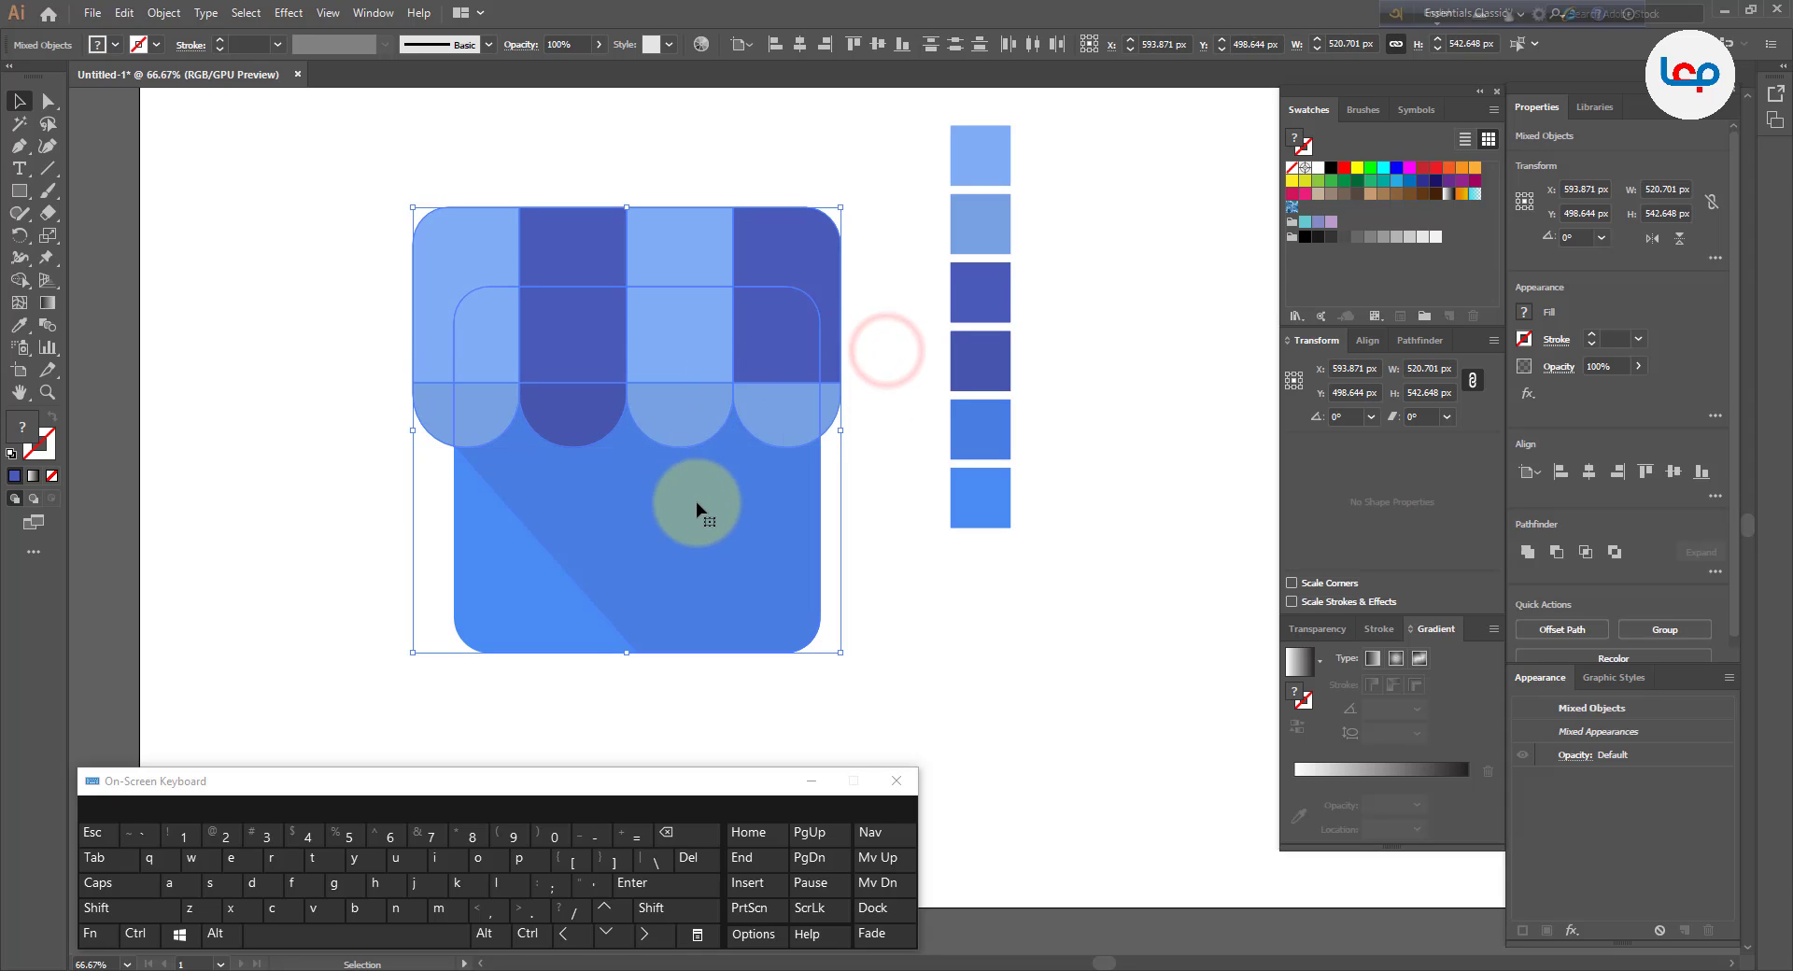
pyautogui.click(798, 44)
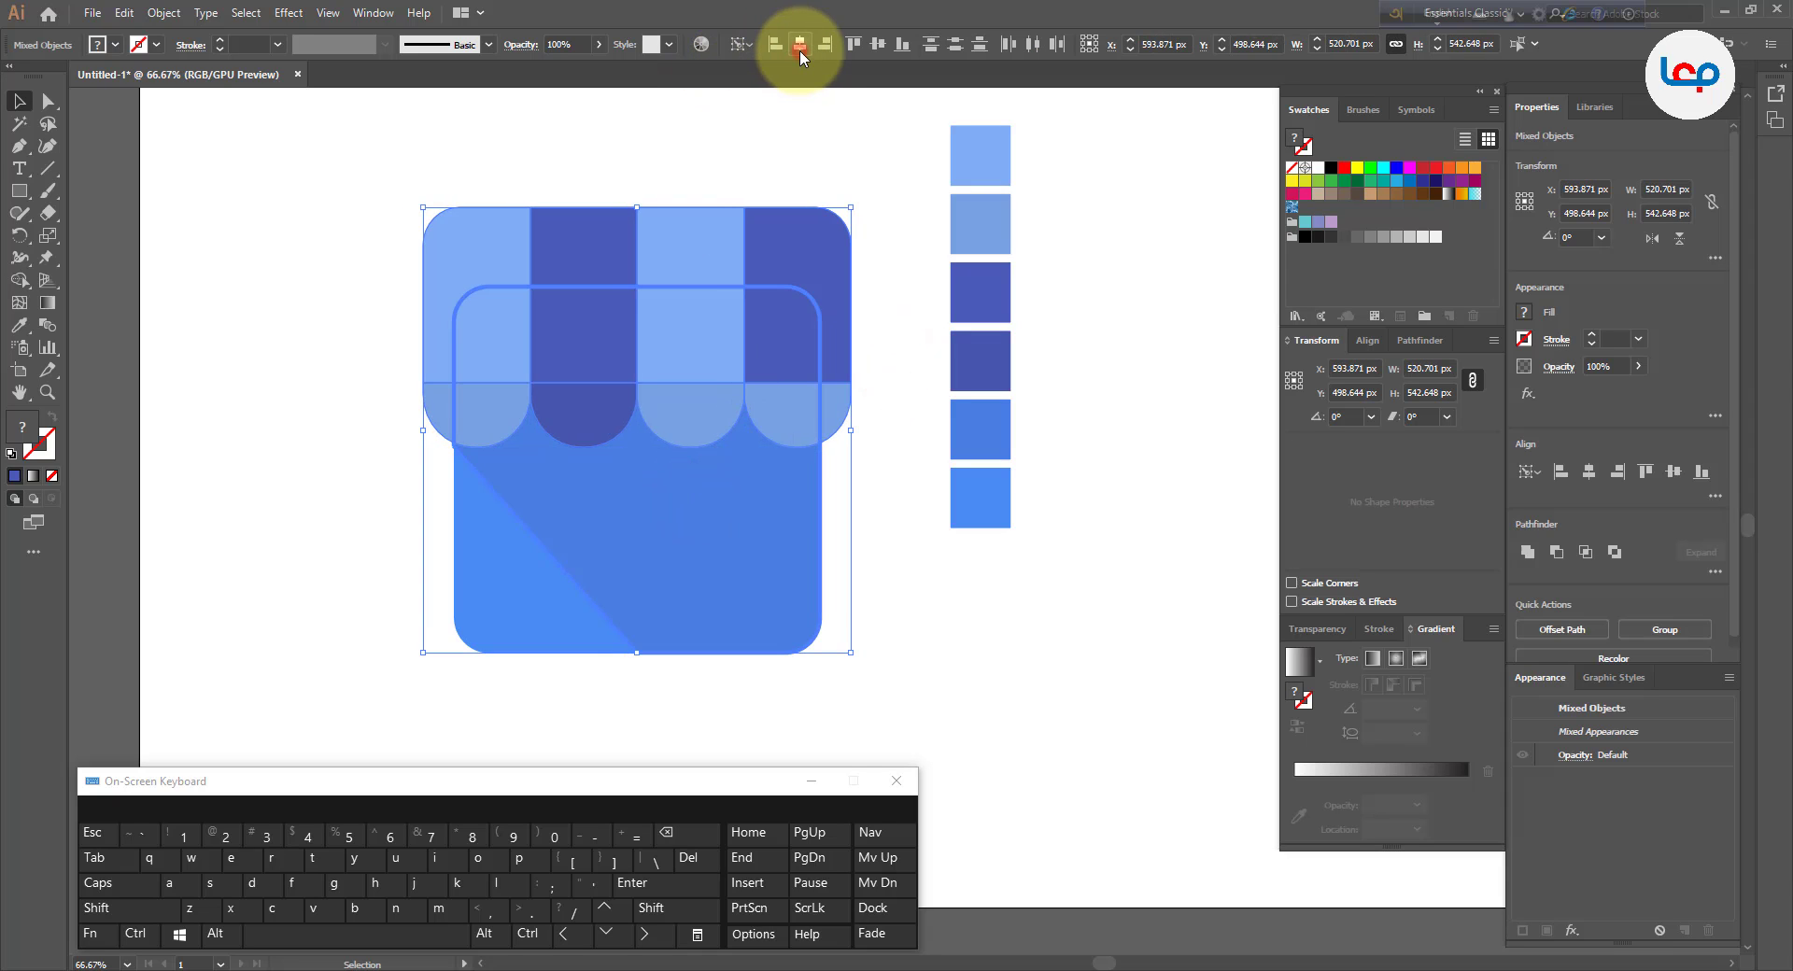
pyautogui.click(733, 157)
pyautogui.scroll(-1, 692, 274)
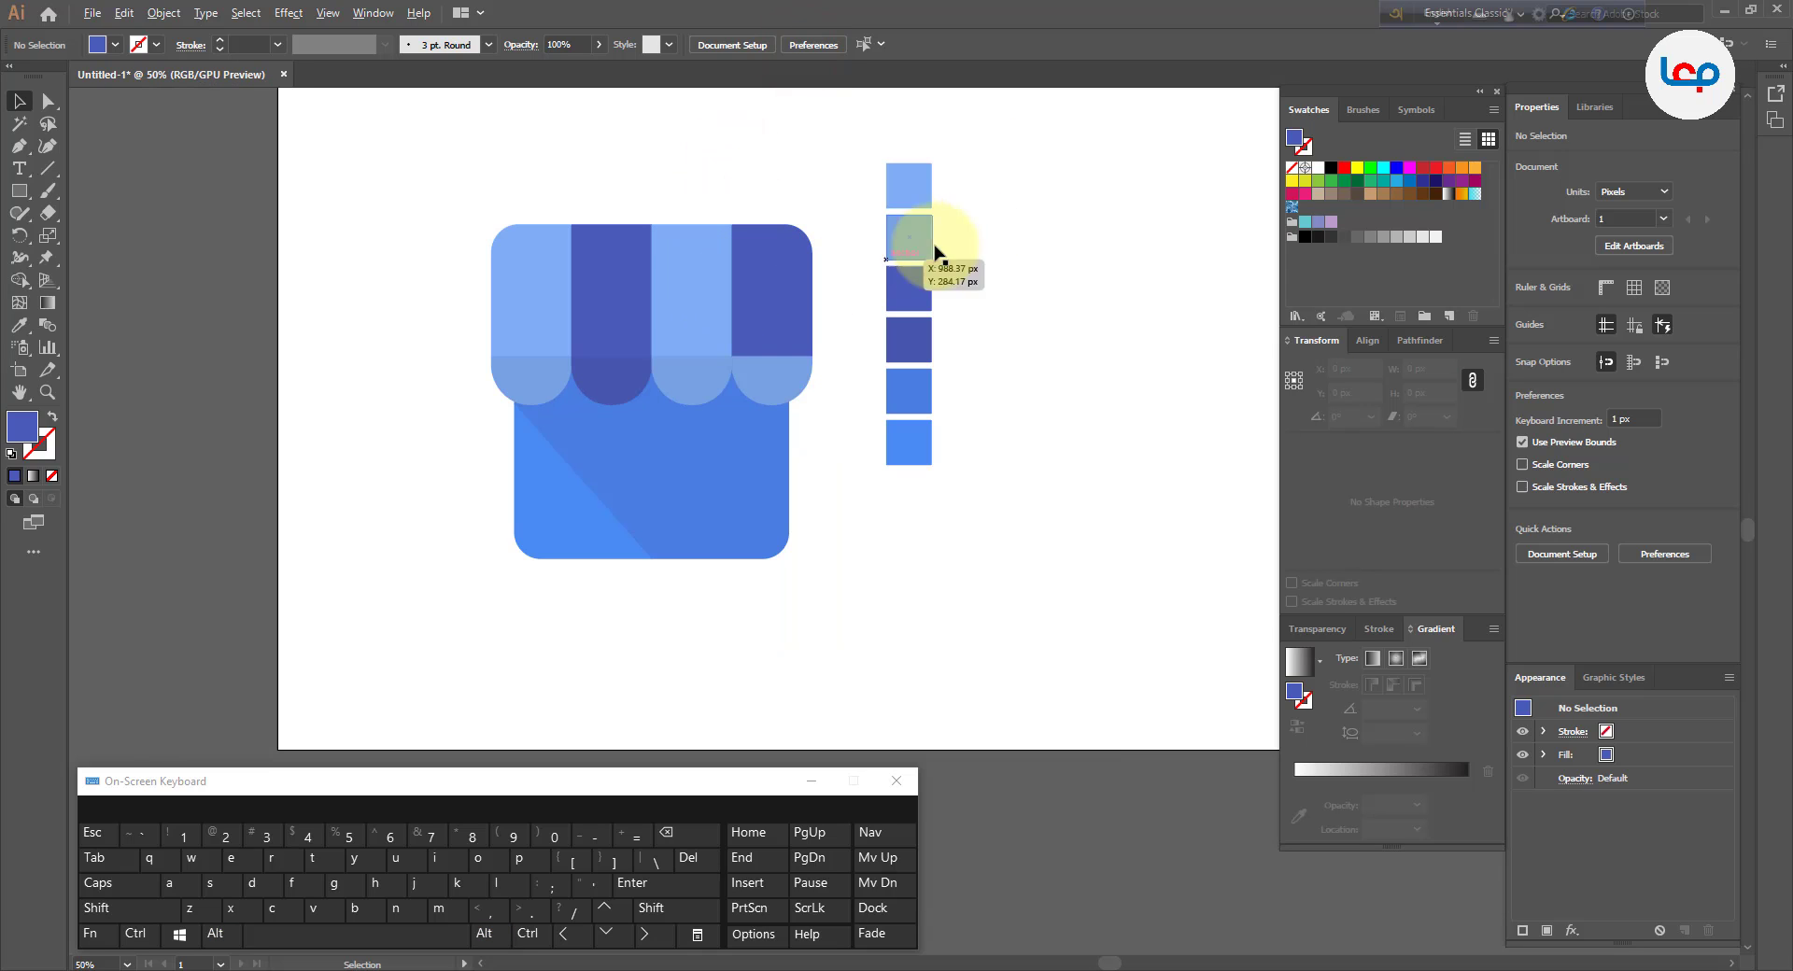
# - Delete the column of six colour sample squares beside the storefront icon
pyautogui.scroll(-2, 682, 370)
pyautogui.scroll(1, 725, 353)
pyautogui.moveTo(877, 224); pyautogui.dragTo(785, 452)
pyautogui.moveTo(814, 325); pyautogui.dragTo(1123, 311)
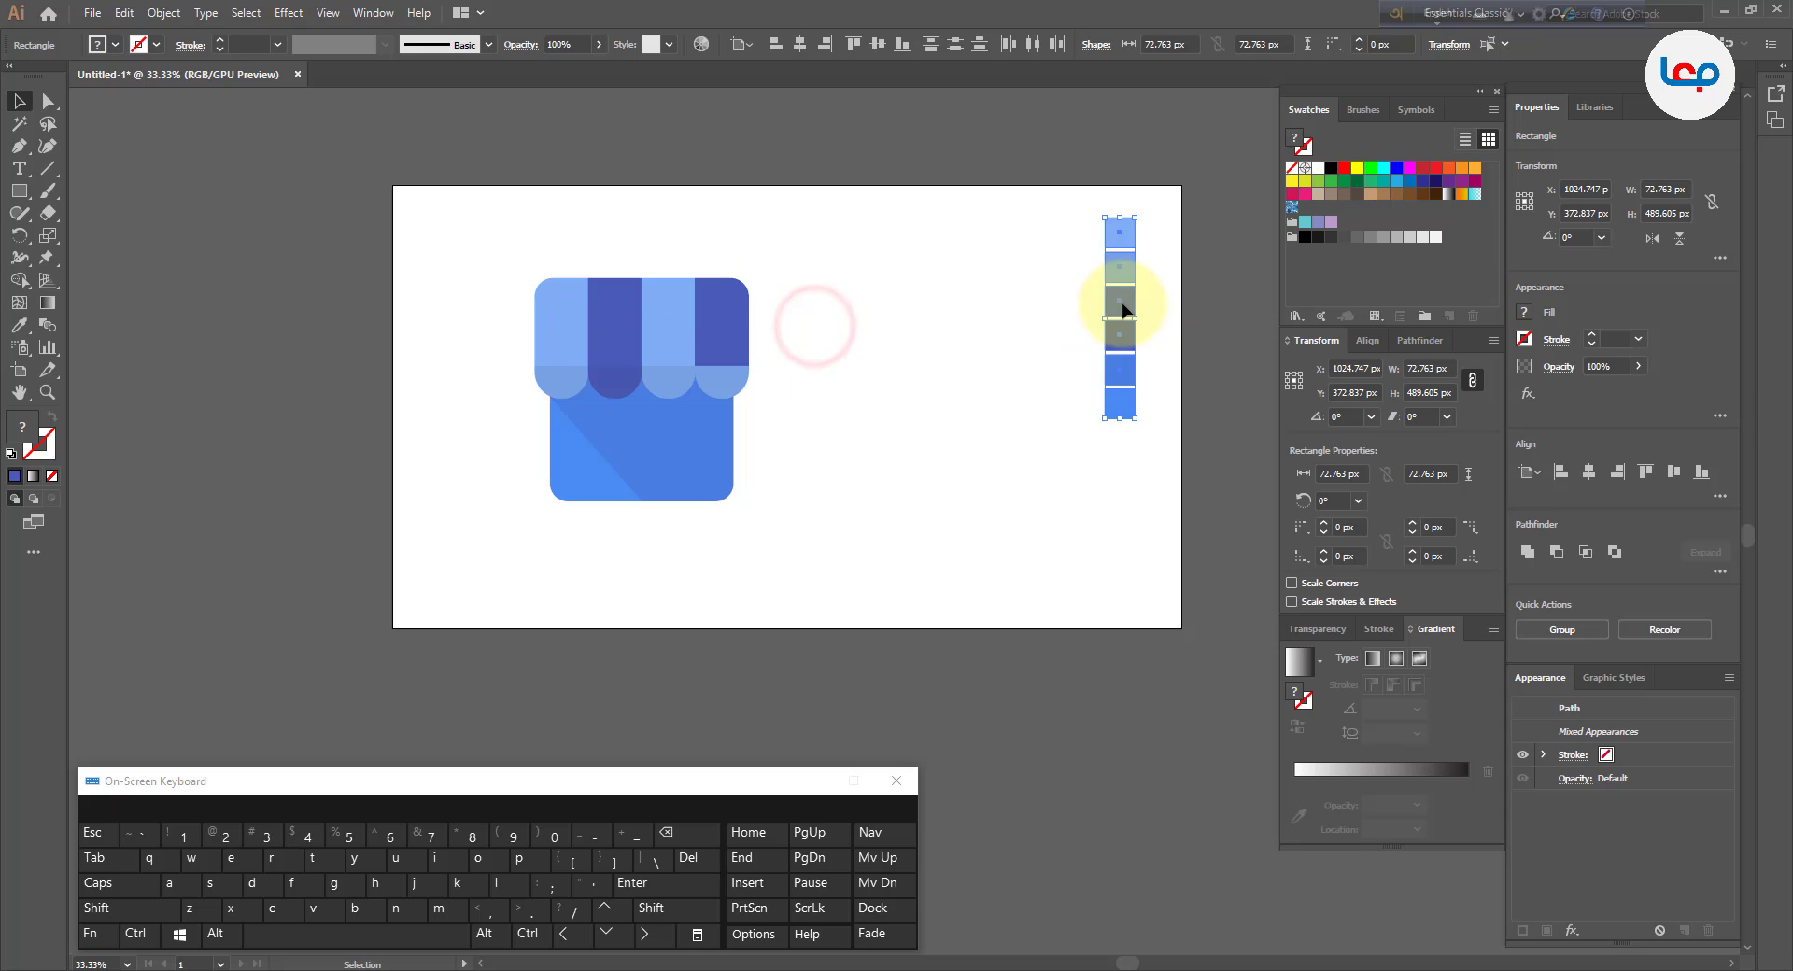
pyautogui.press('Delete')
pyautogui.scroll(1, 632, 548)
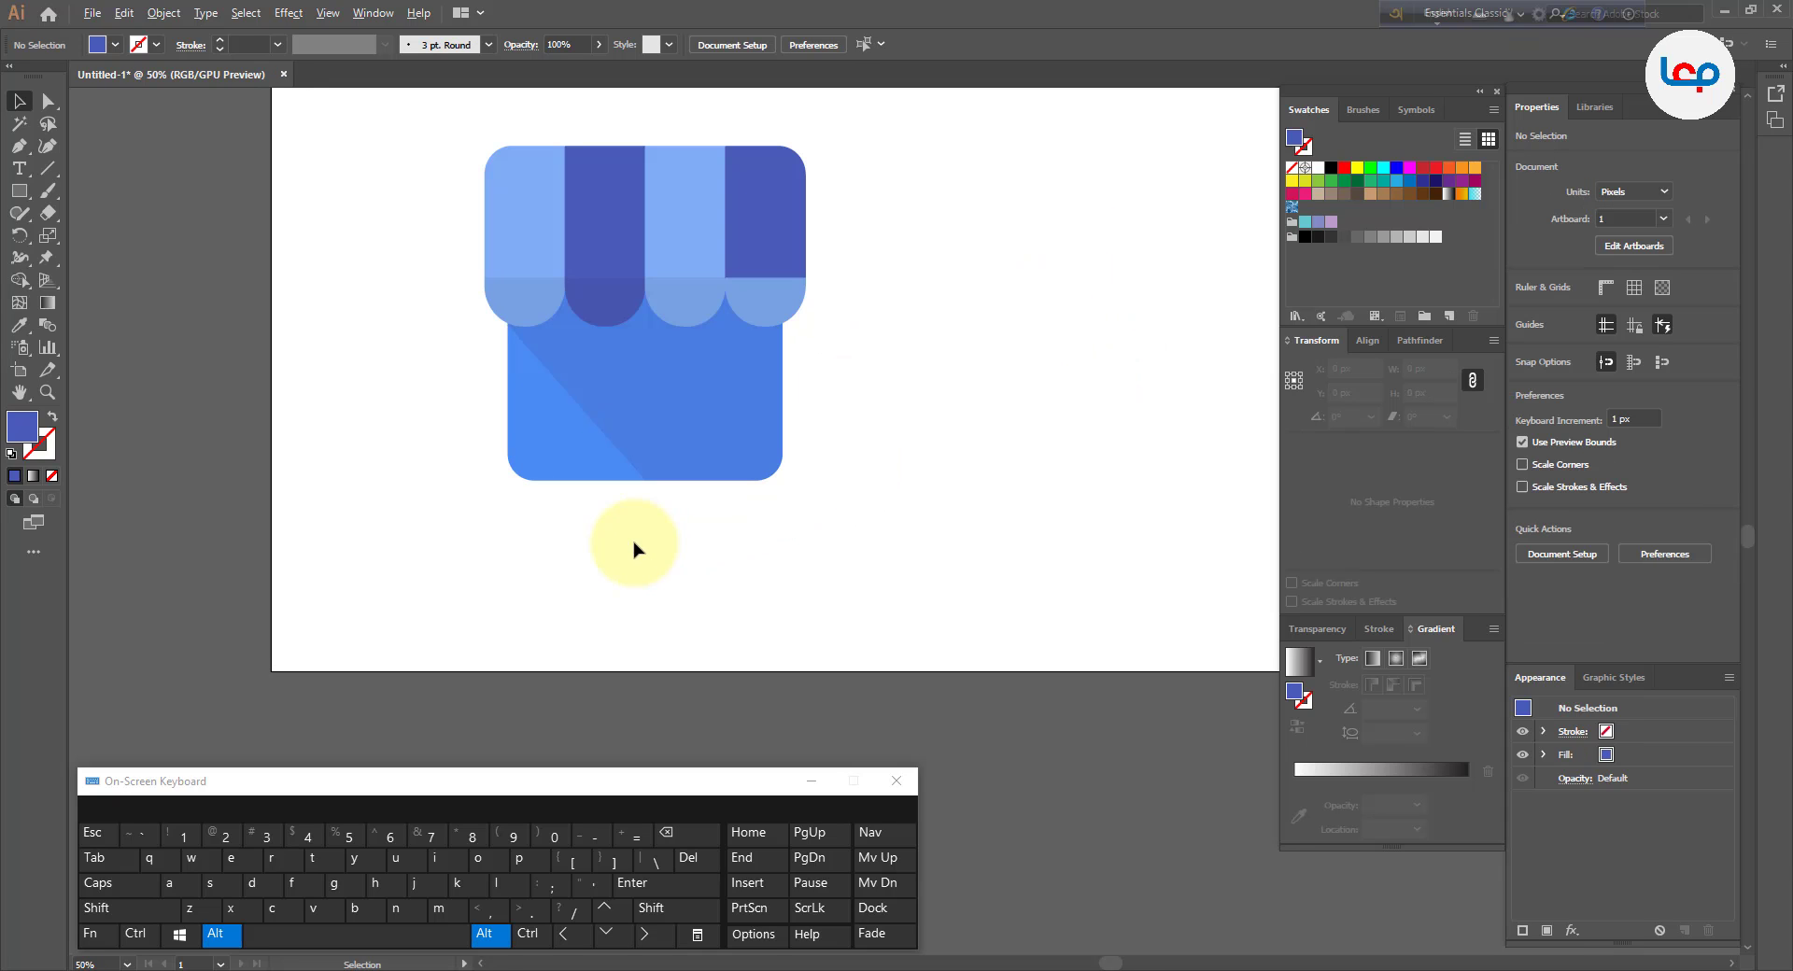
# - Draw a circle about 144 px in diameter on the body's lower-right area and give it an unfilled dark-blue 30 pt outline
pyautogui.moveTo(19, 190); pyautogui.dragTo(73, 241)
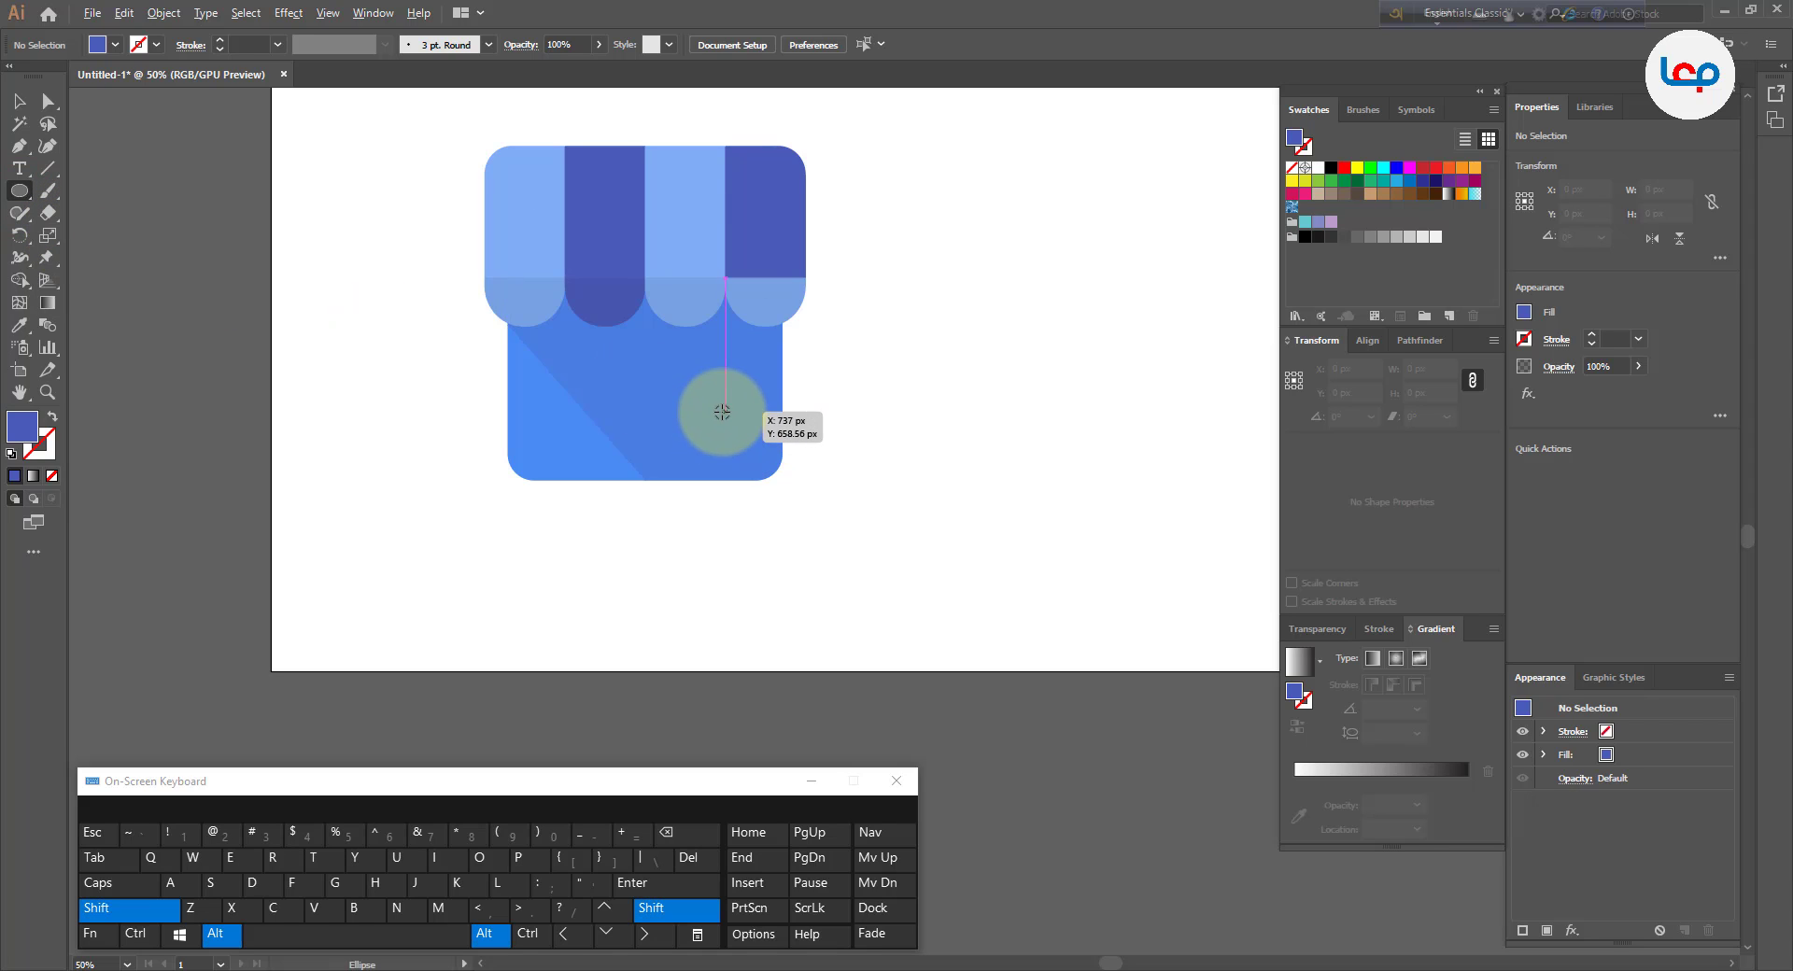
pyautogui.moveTo(745, 444); pyautogui.dragTo(751, 447)
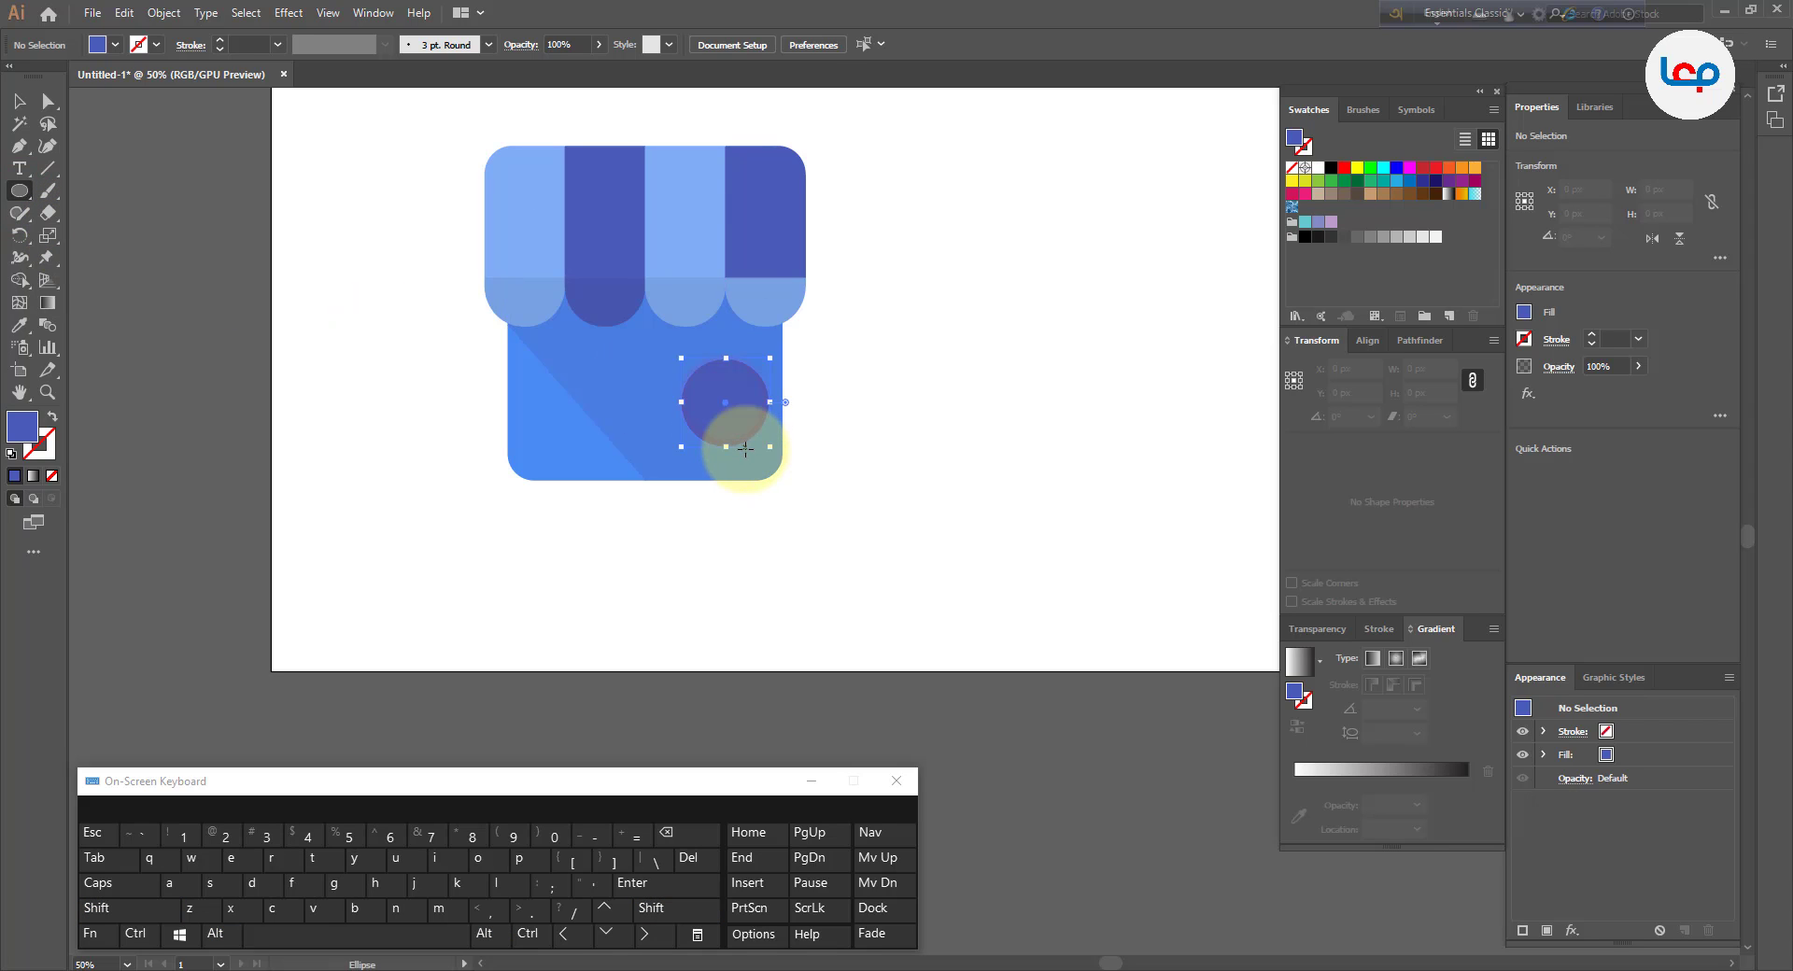
pyautogui.click(54, 423)
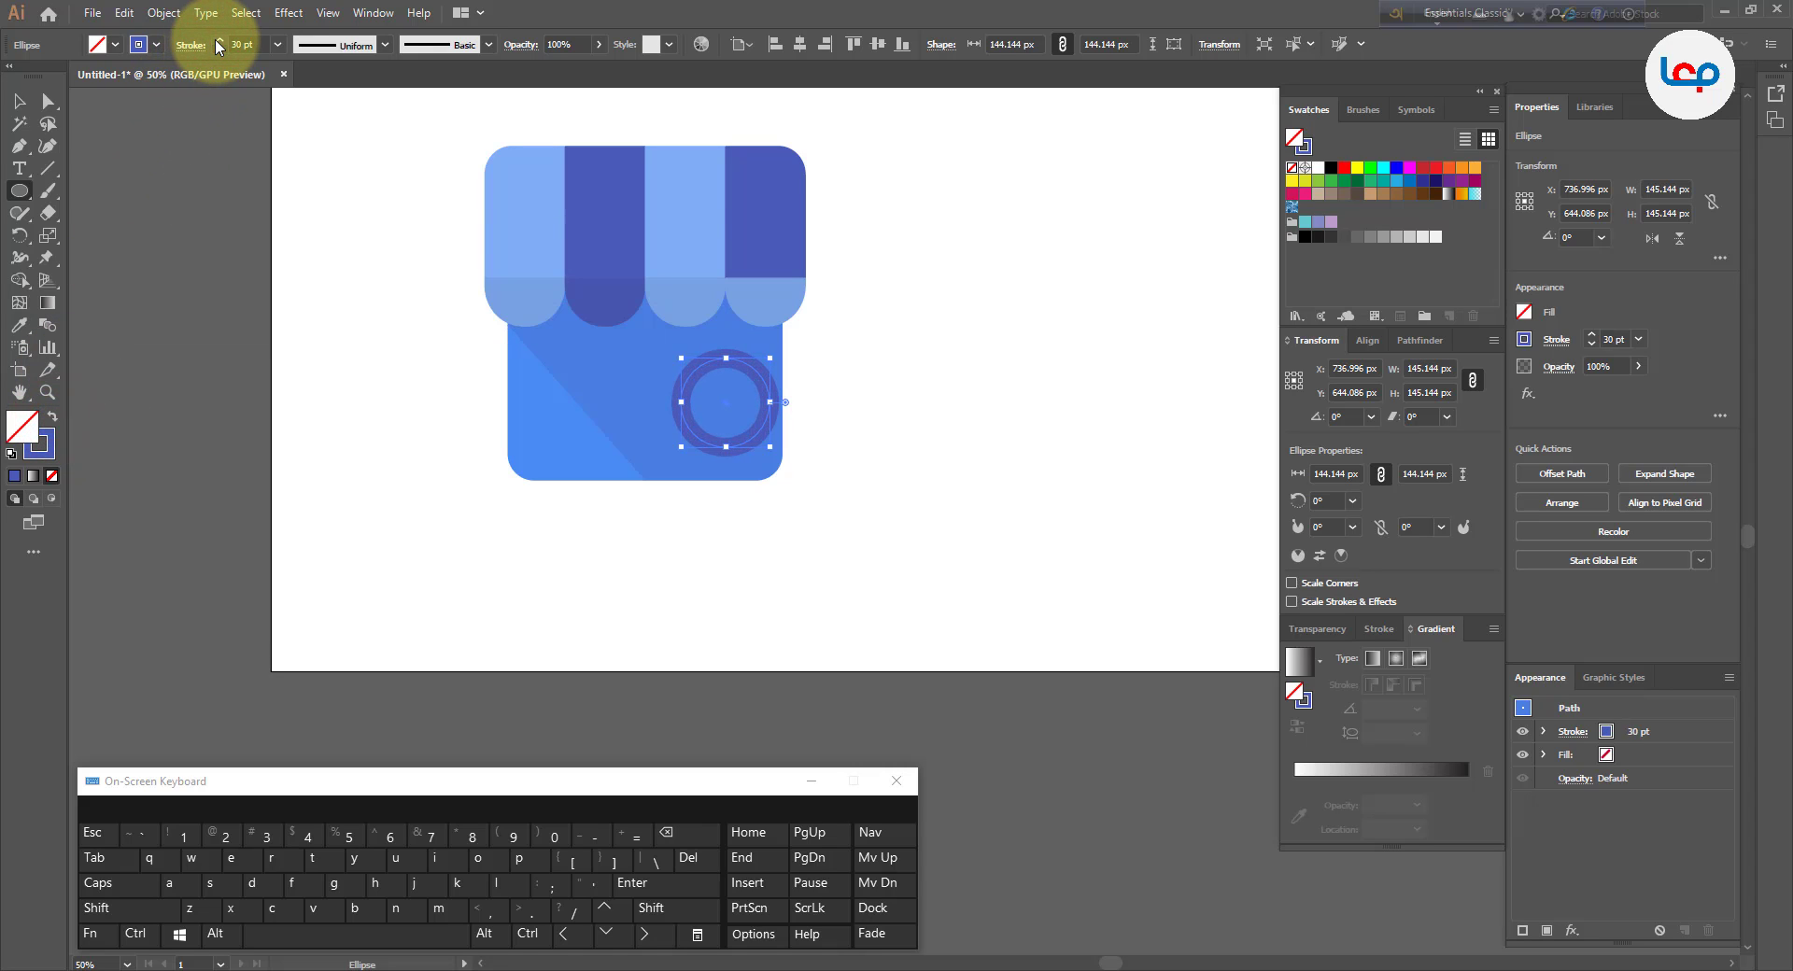
# - Set the circle's stroke to 25 pt and move it onto the blank artboard area right of the storefront
pyautogui.click(19, 100)
pyautogui.scroll(-2, 645, 359)
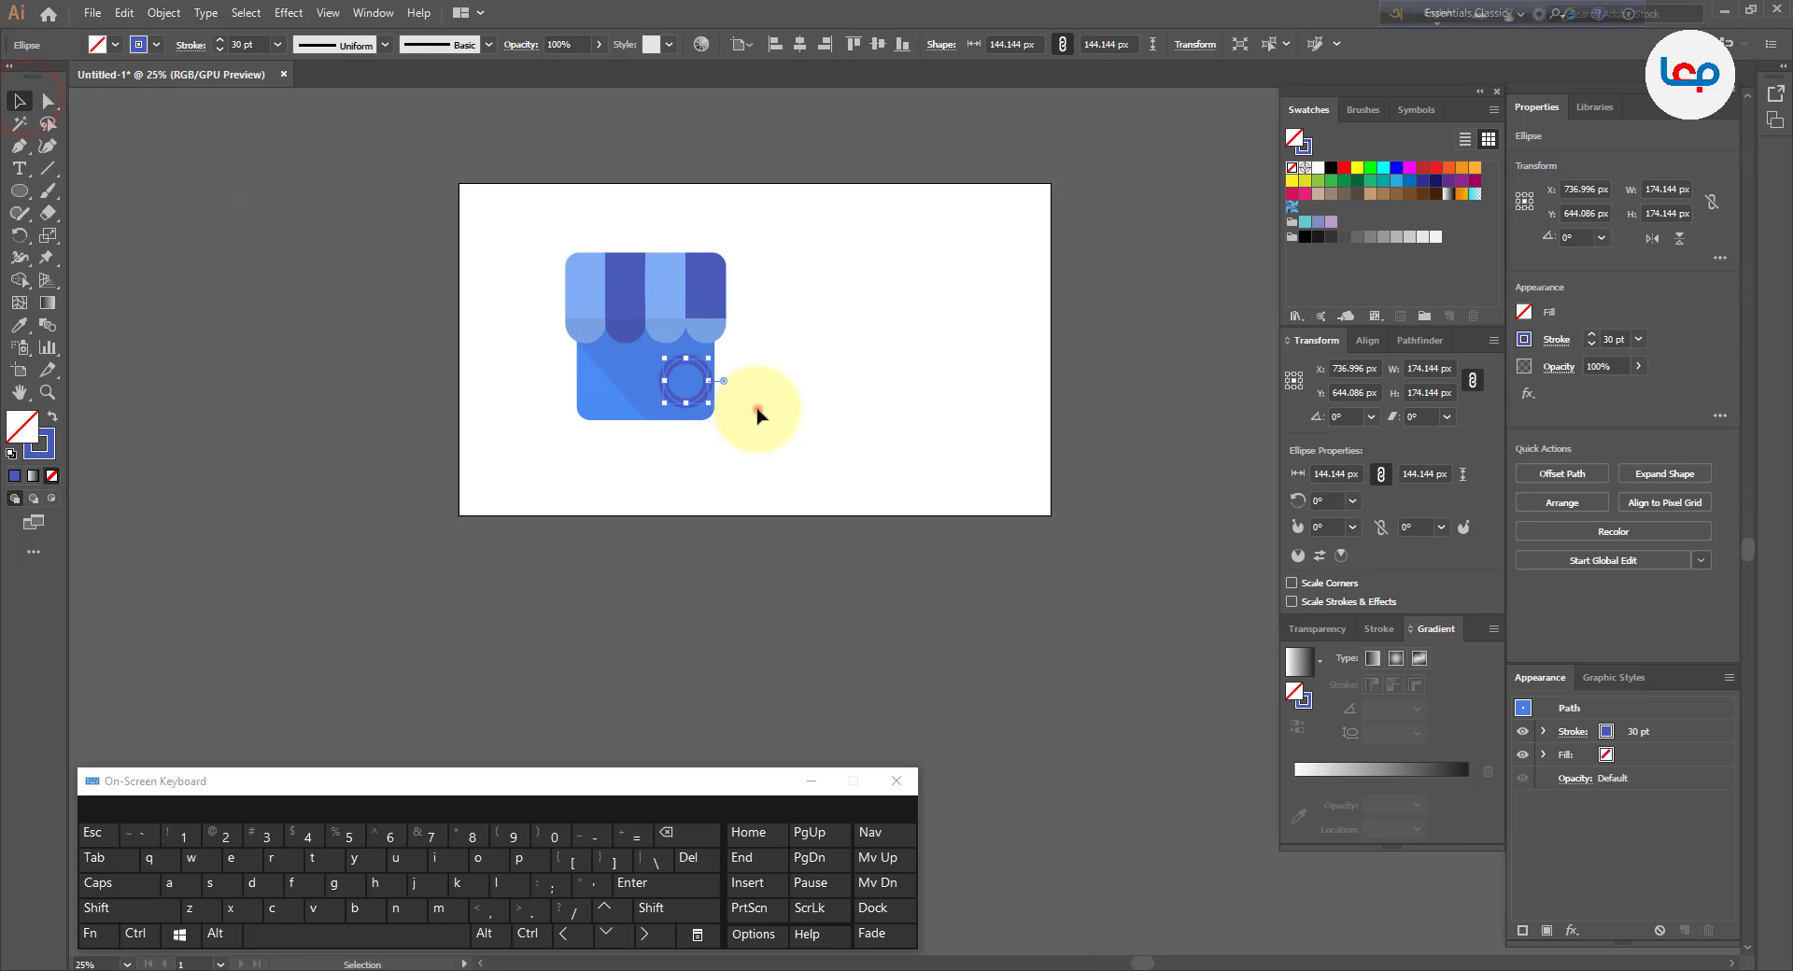
pyautogui.click(757, 413)
pyautogui.scroll(1, 710, 397)
pyautogui.moveTo(695, 383); pyautogui.dragTo(695, 383)
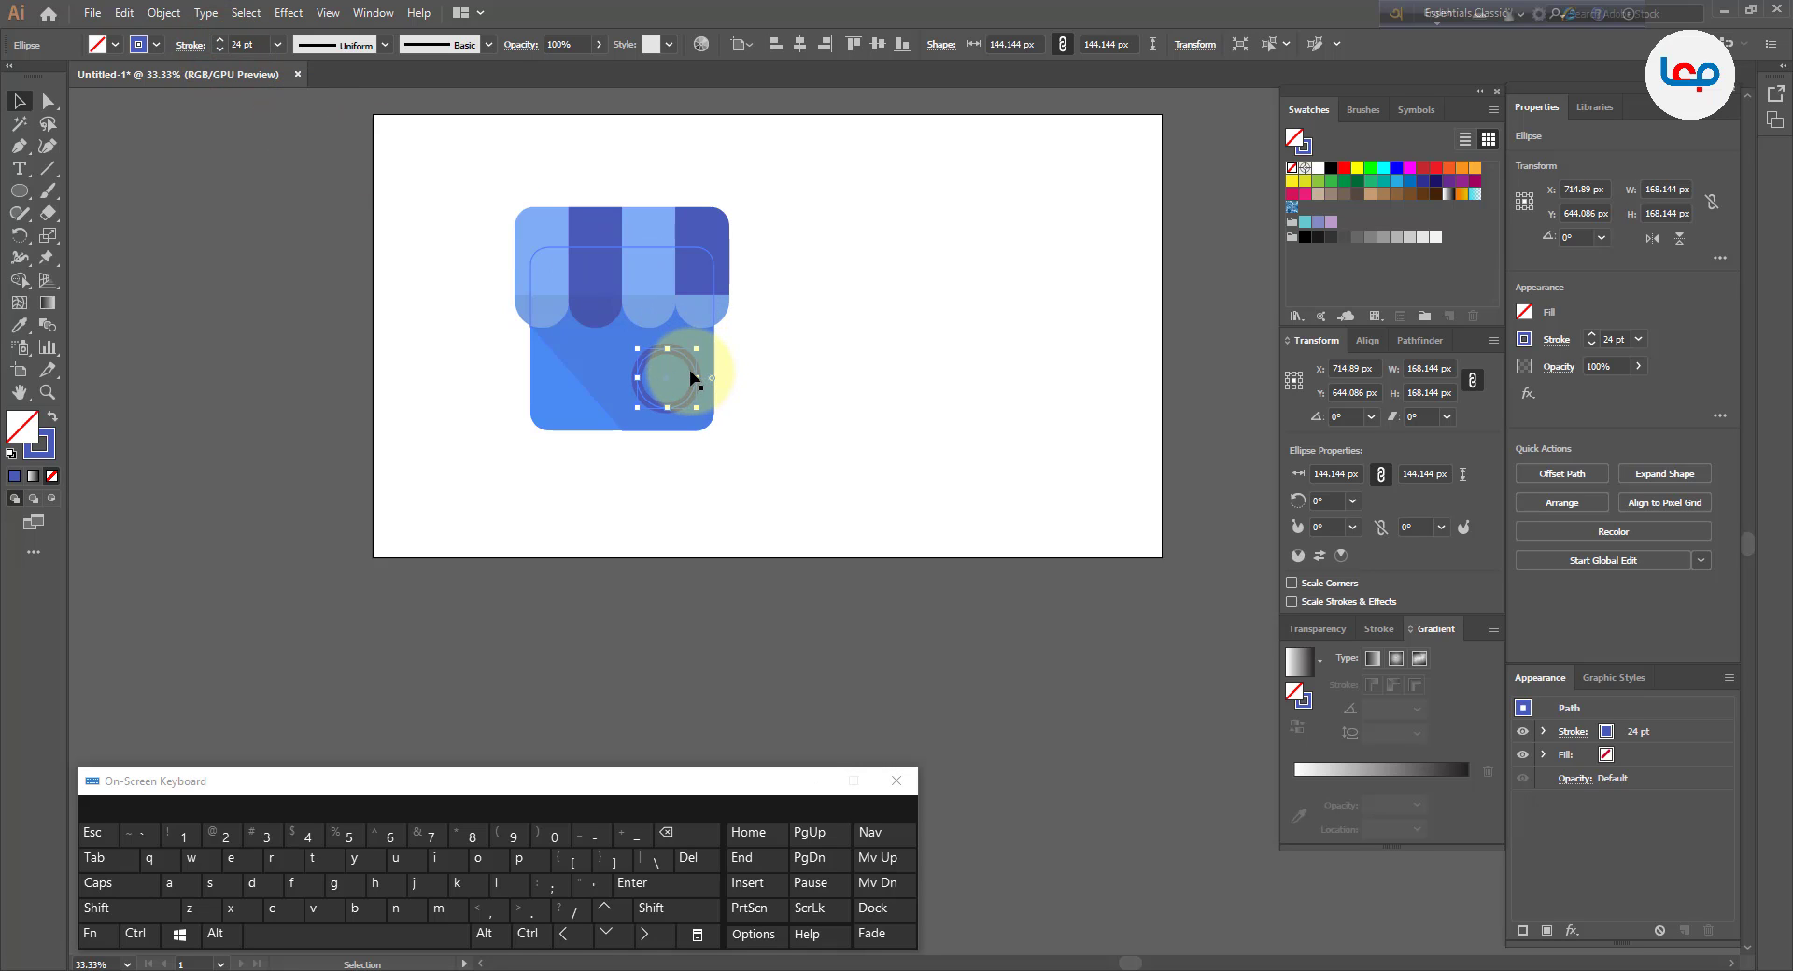
pyautogui.click(219, 40)
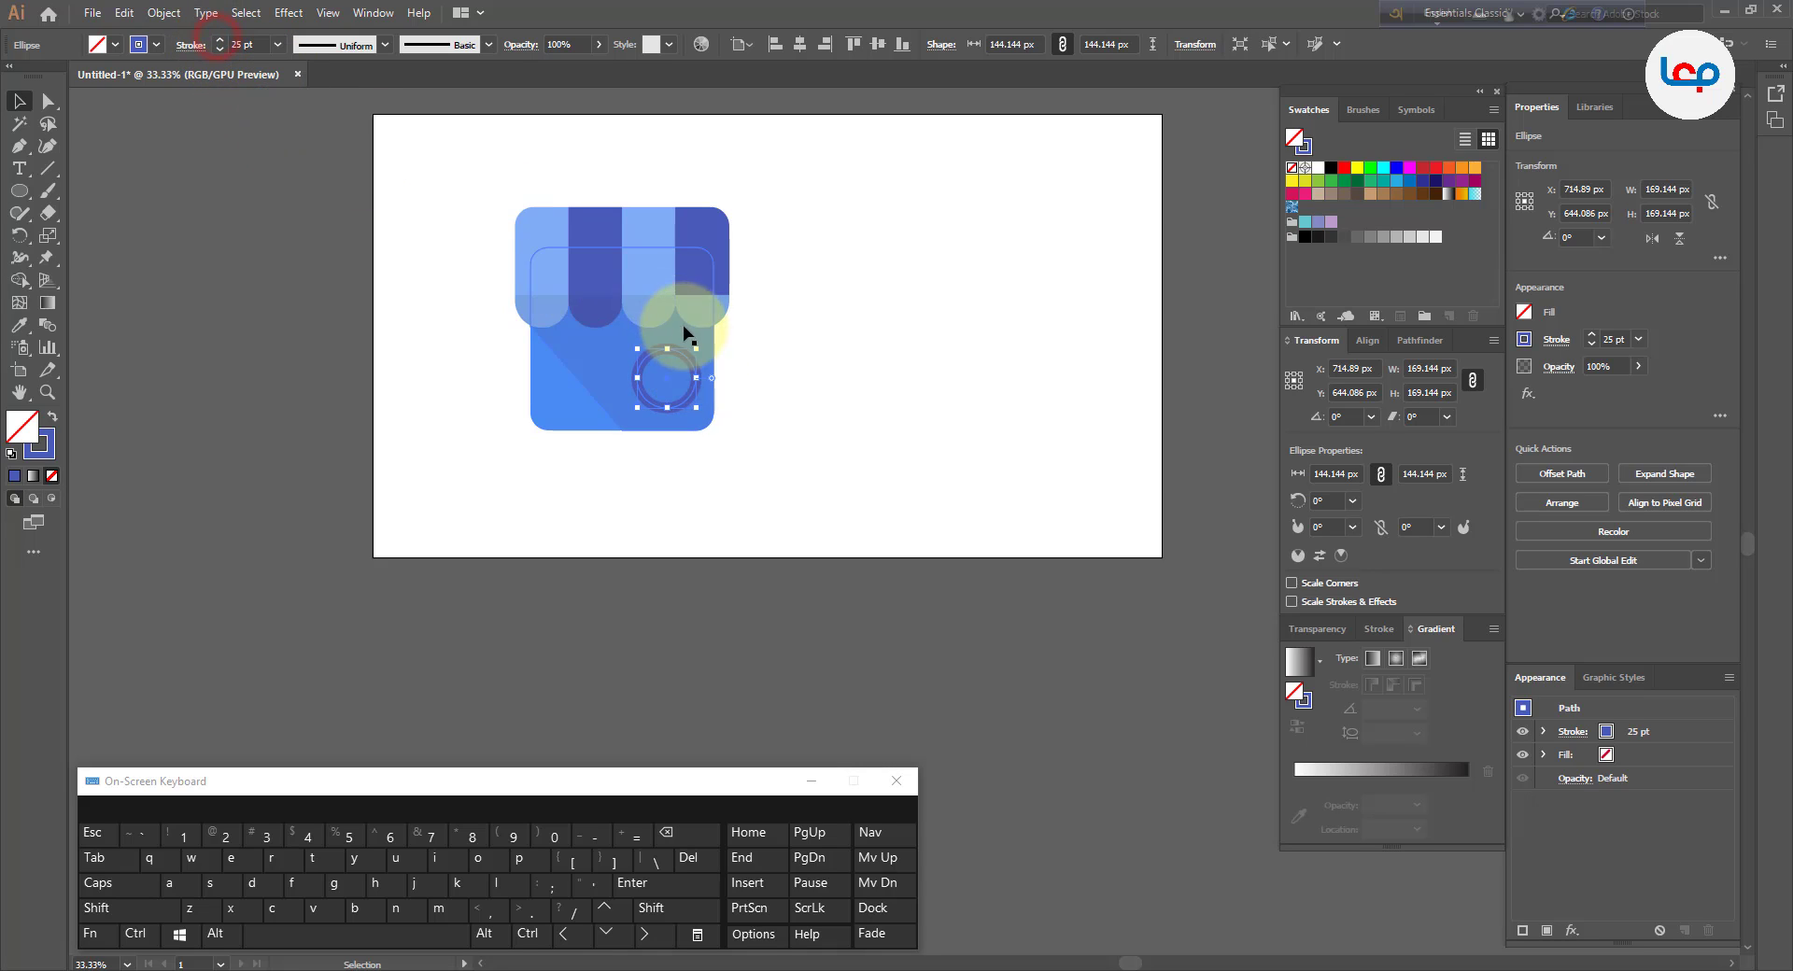
pyautogui.moveTo(710, 378); pyautogui.dragTo(878, 378)
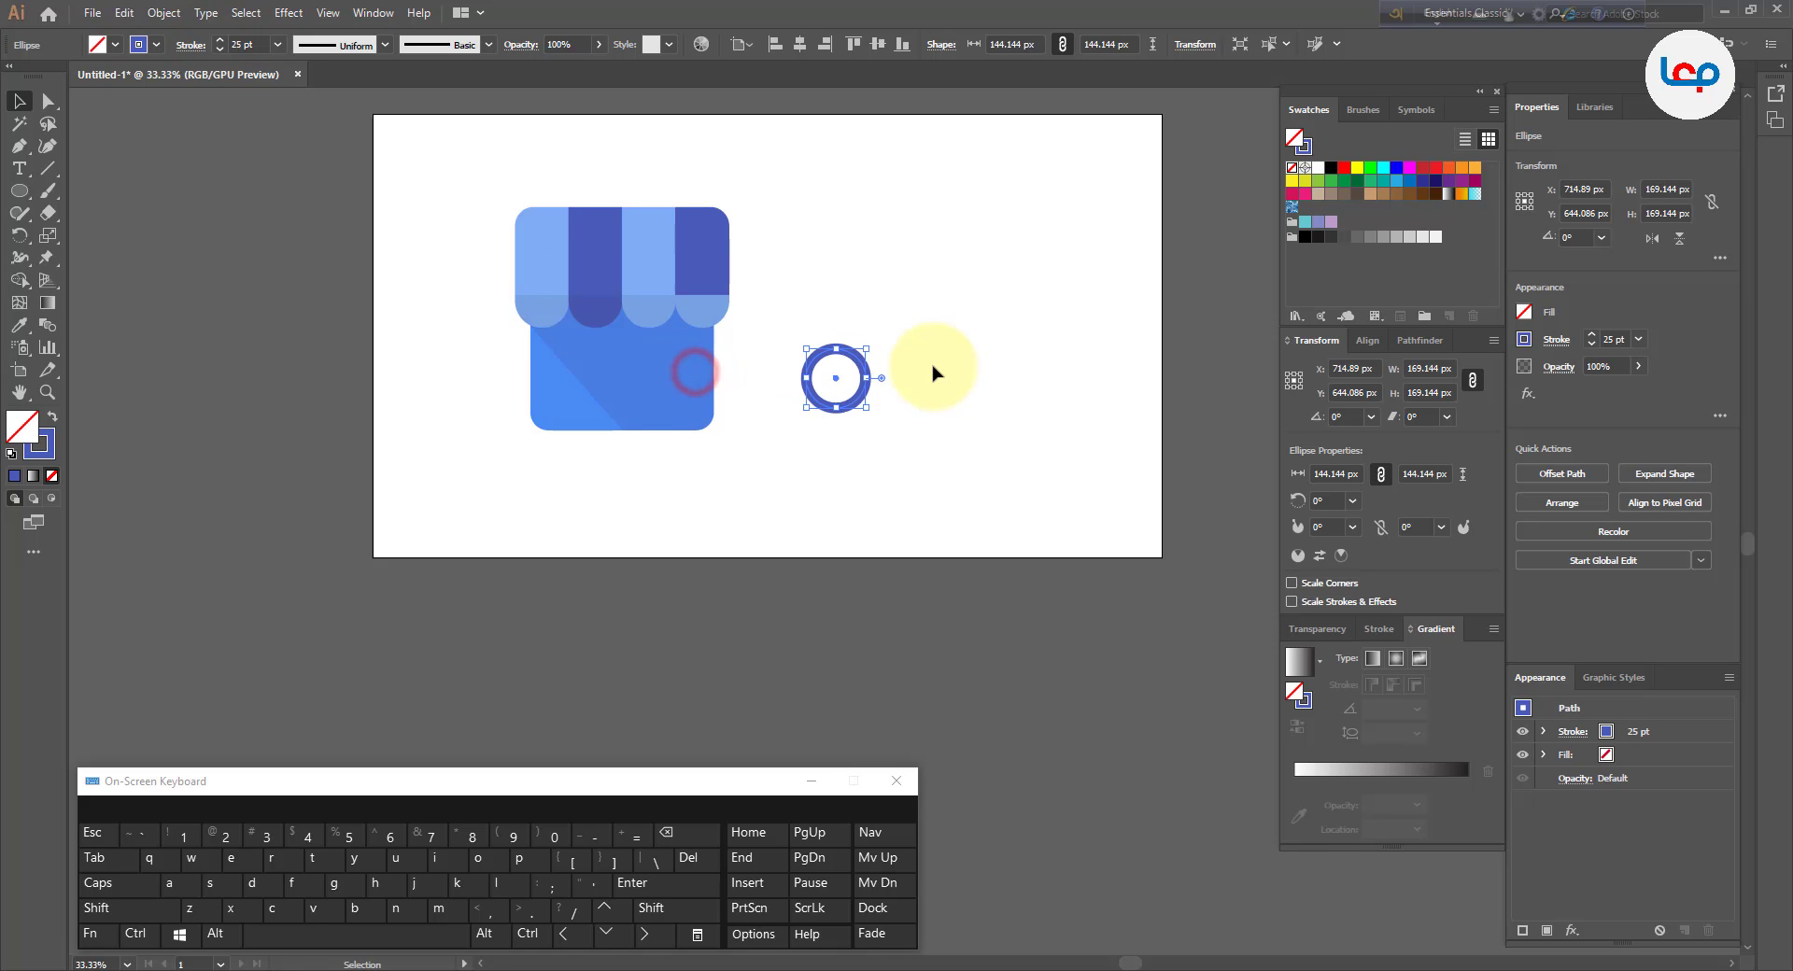
# - Expand the circle's fill and stroke into a solid ring shape
pyautogui.click(148, 13)
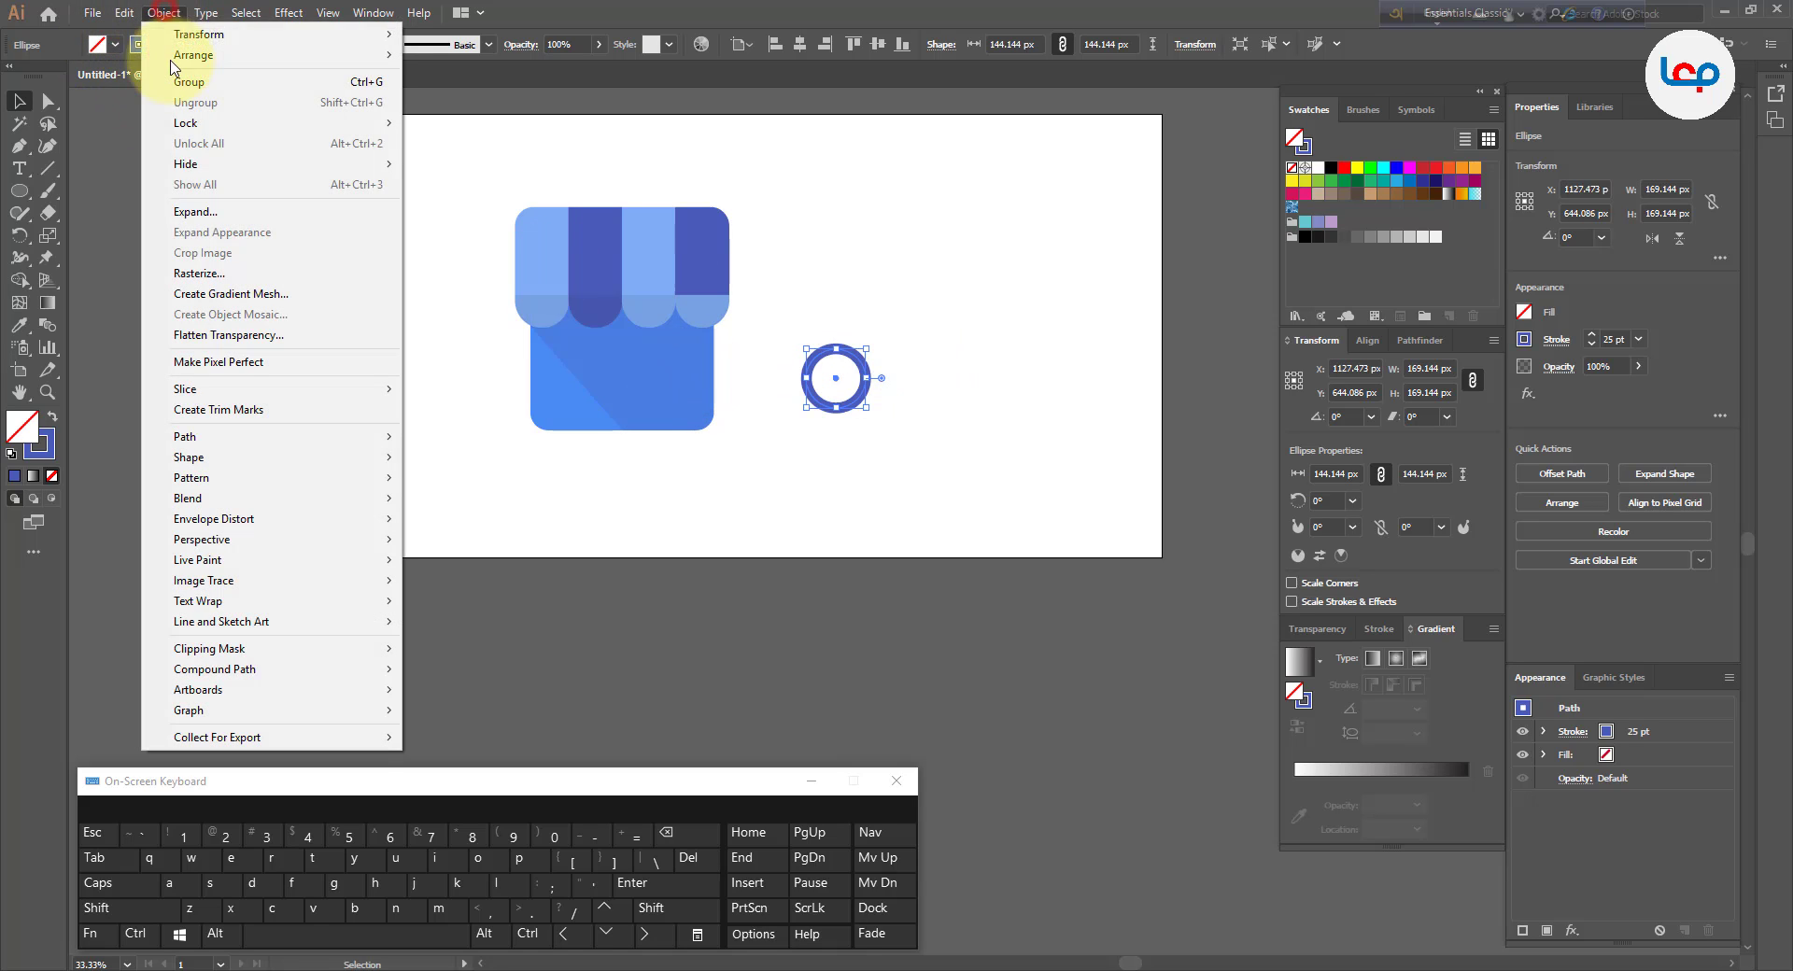
pyautogui.click(210, 216)
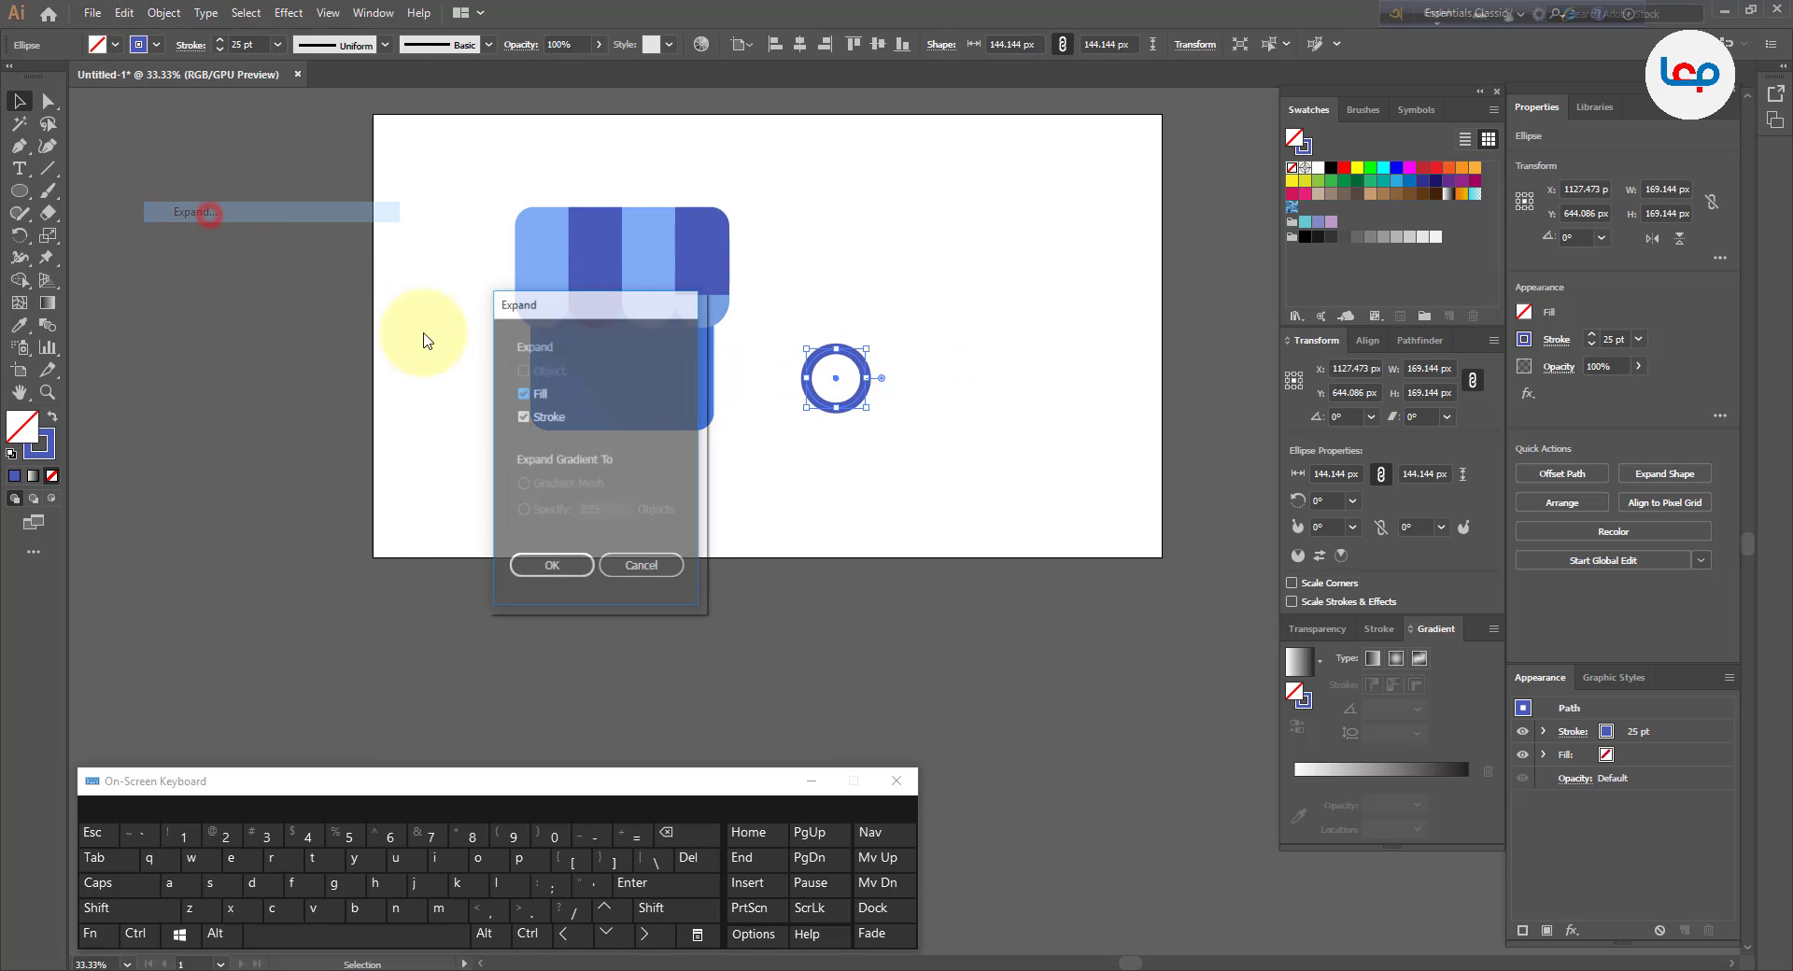
pyautogui.click(903, 486)
pyautogui.click(867, 380)
# - Draw a light-grey rectangle about 25 by 10 px across the right side of the ring's band
pyautogui.scroll(2, 901, 378)
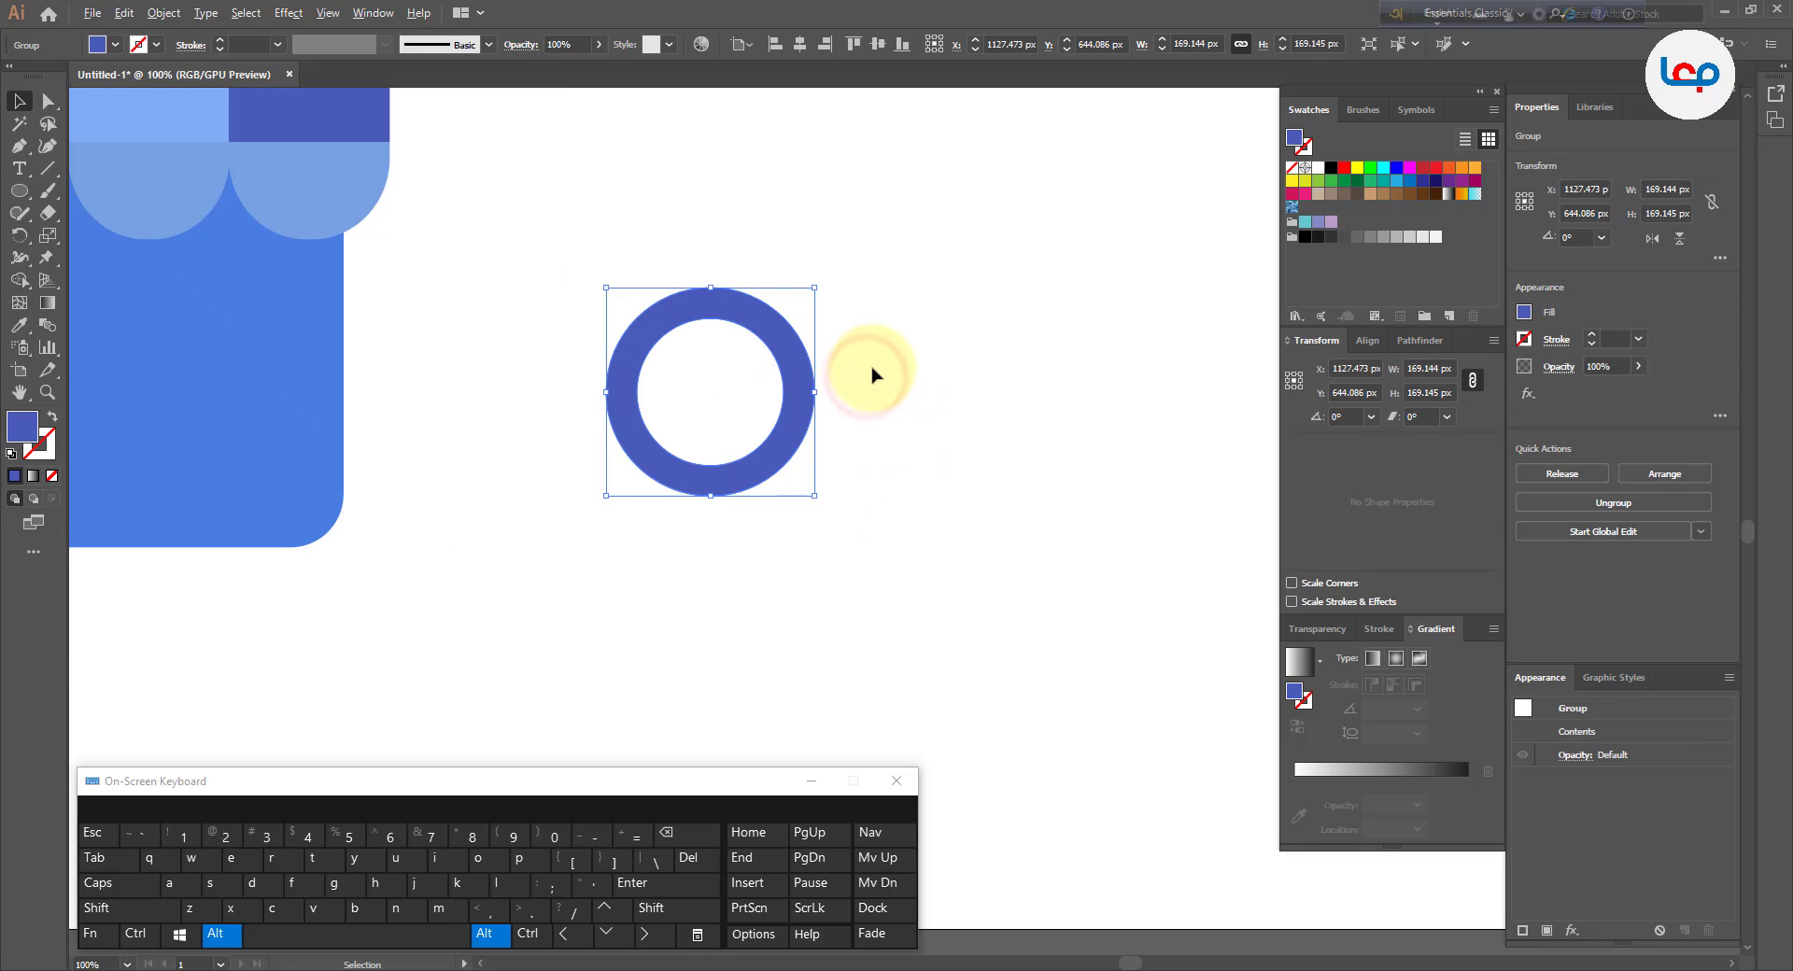
pyautogui.scroll(-2, 873, 383)
pyautogui.scroll(3, 828, 380)
pyautogui.click(831, 377)
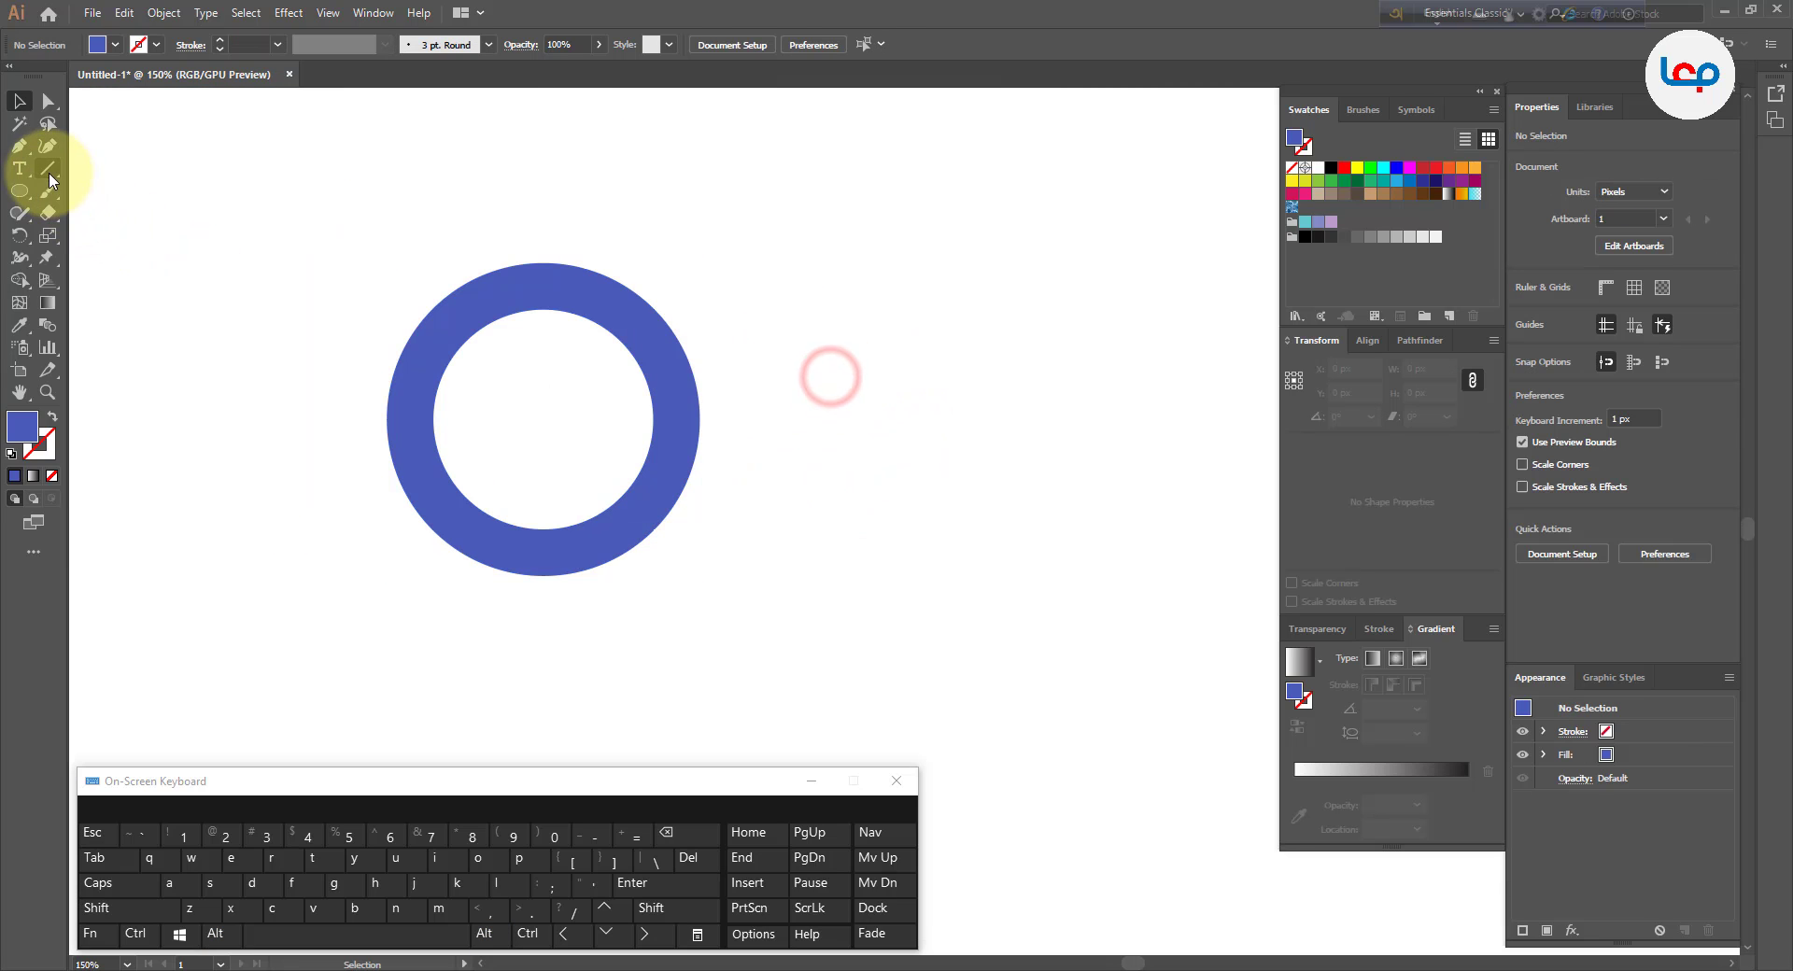
pyautogui.click(32, 191)
pyautogui.click(95, 196)
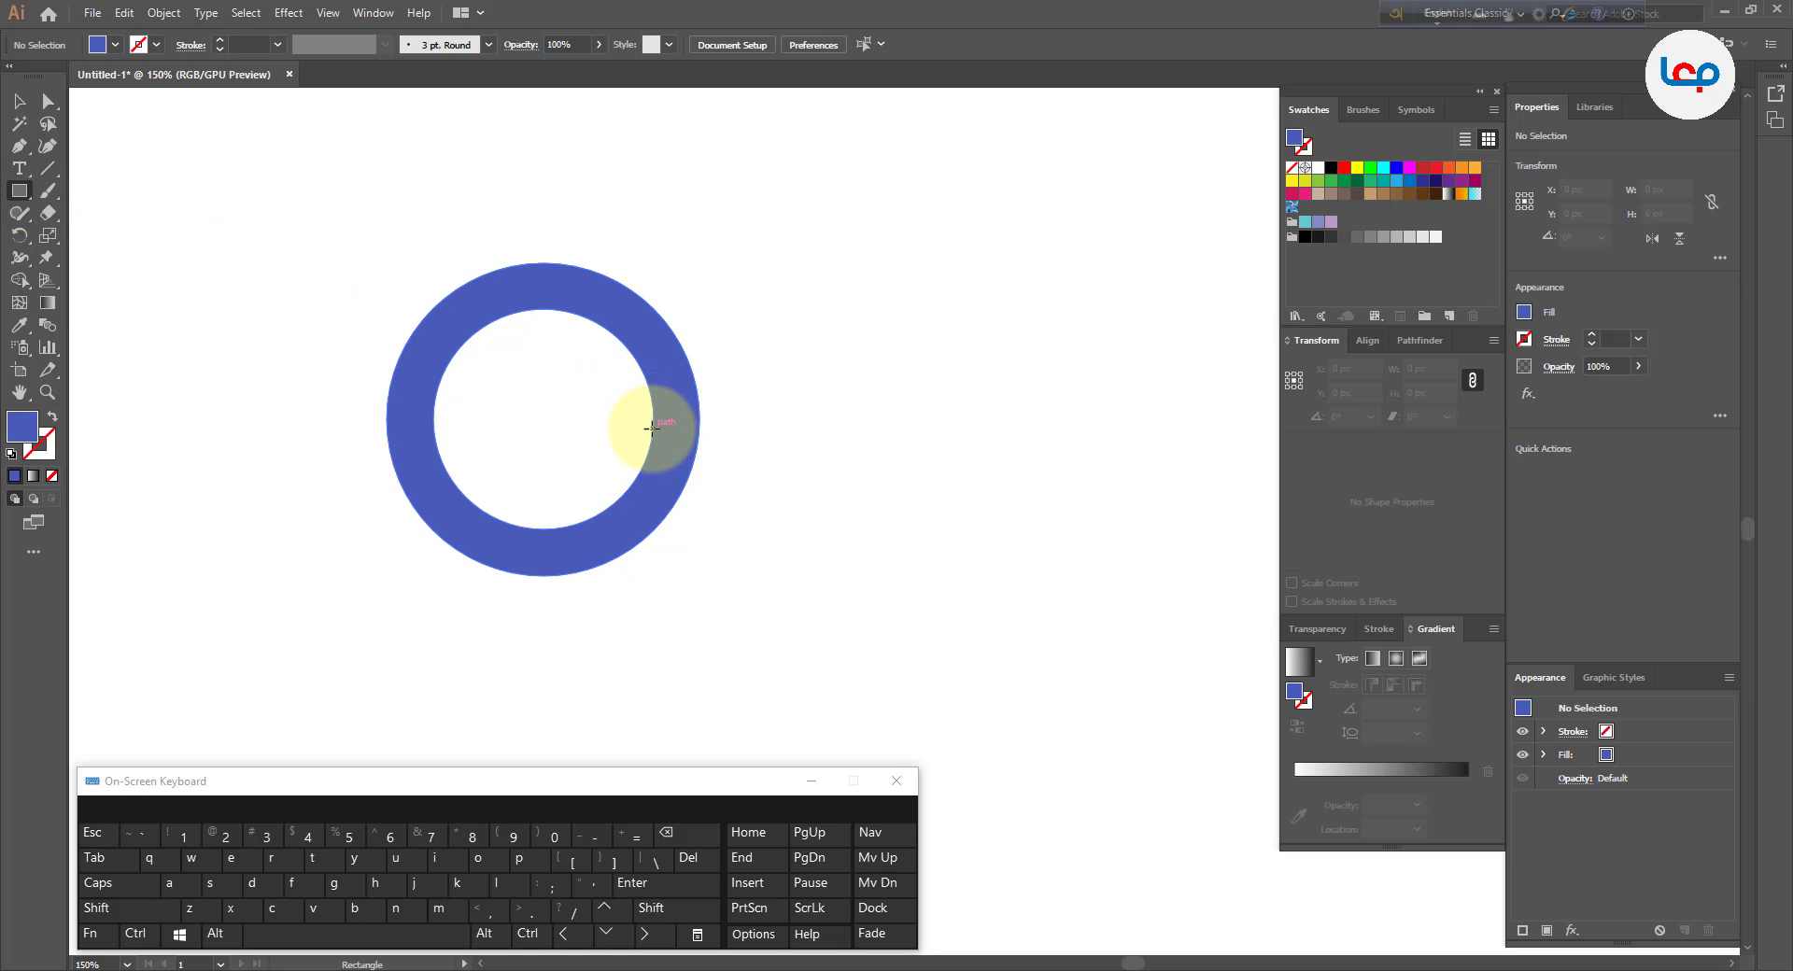
pyautogui.moveTo(653, 418); pyautogui.dragTo(702, 438)
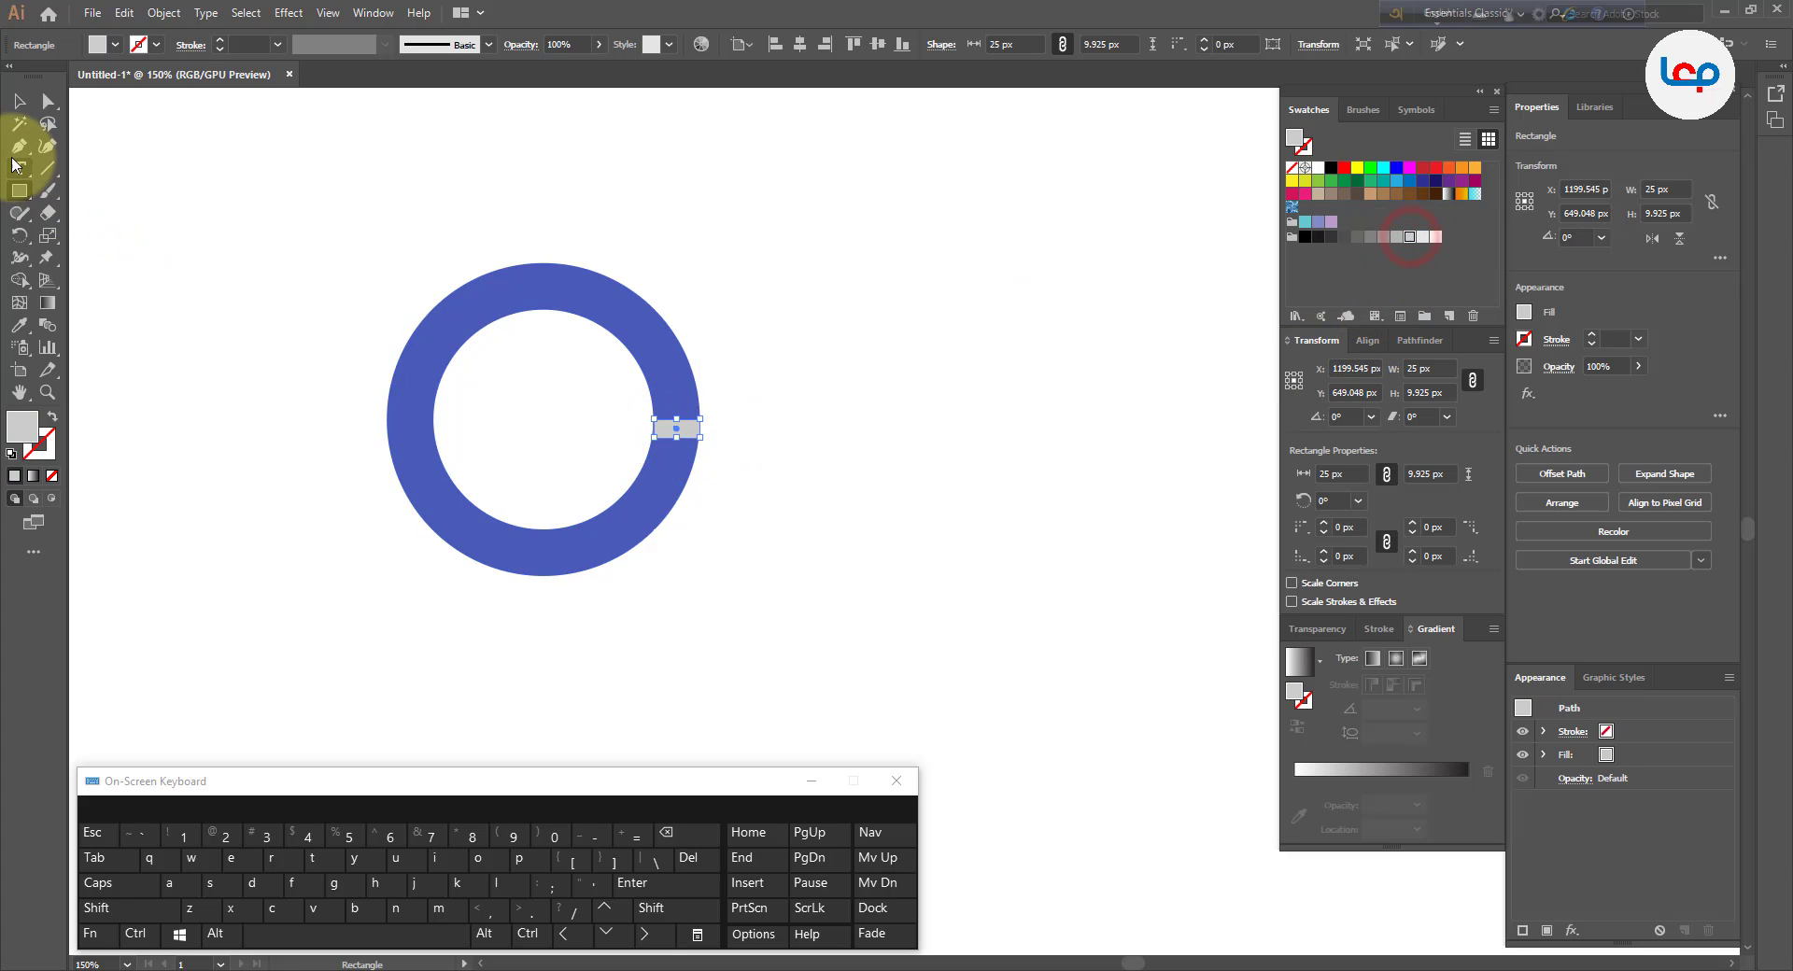
# - Centre the grey rectangle vertically on the ring
pyautogui.click(21, 107)
pyautogui.moveTo(812, 341); pyautogui.dragTo(653, 426)
pyautogui.click(676, 386)
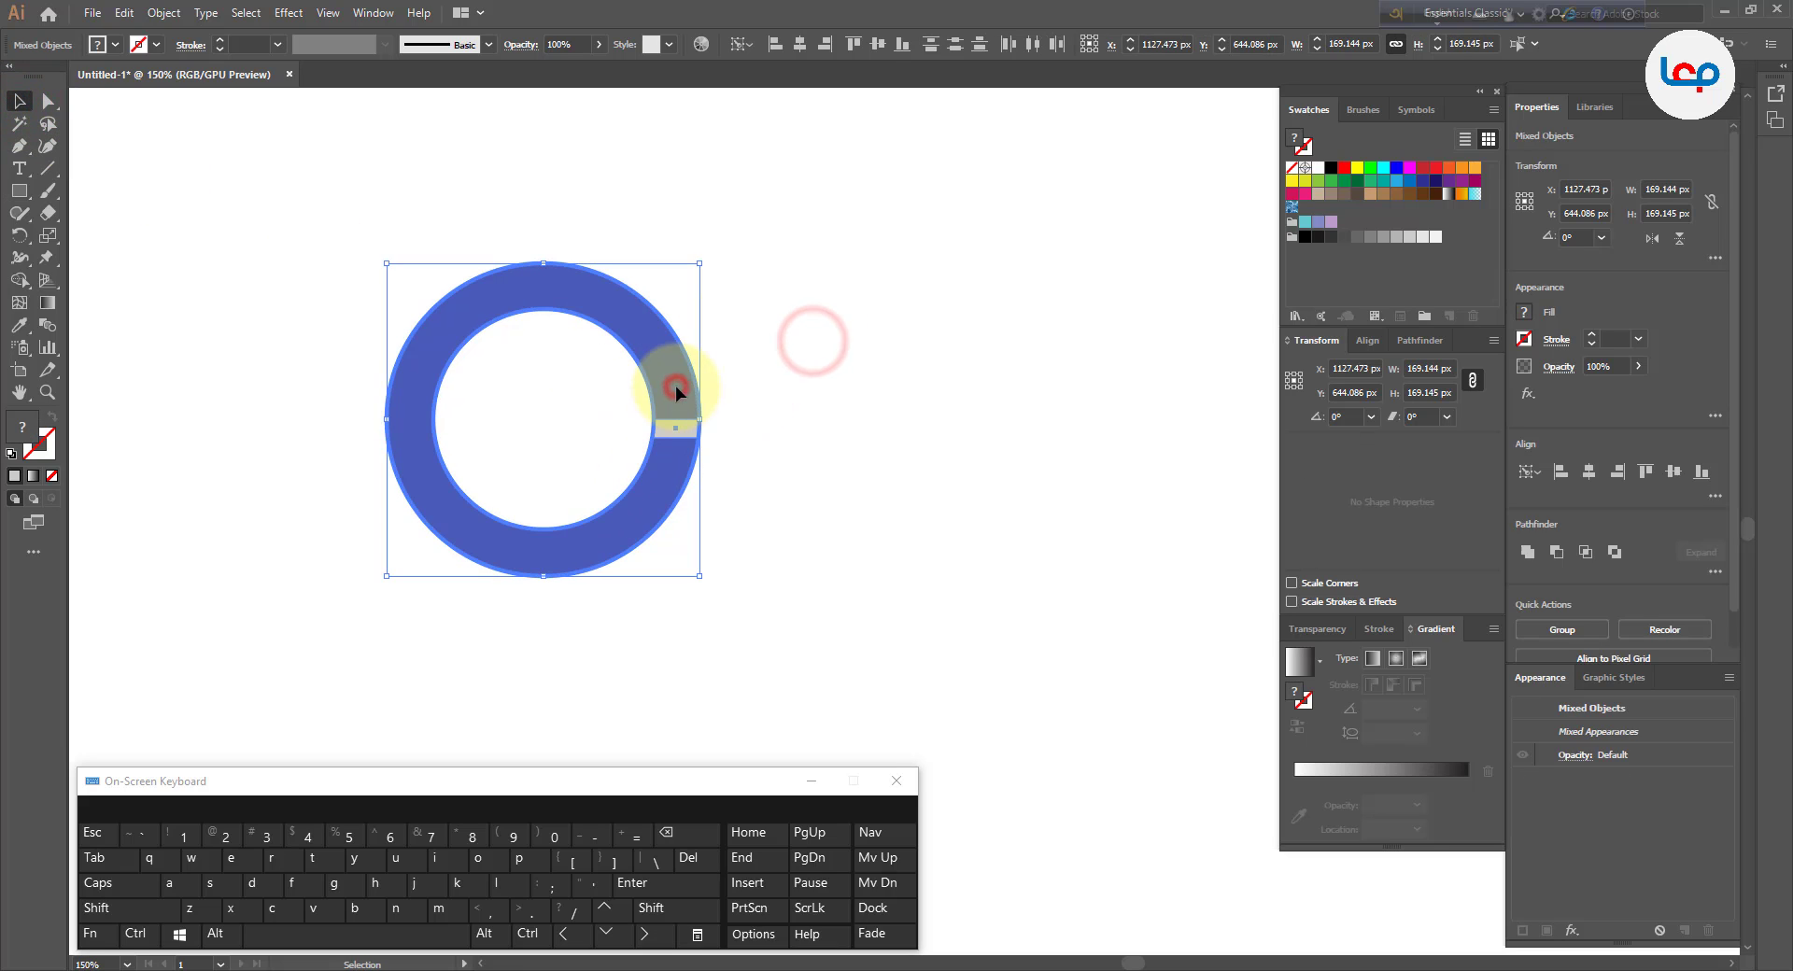
pyautogui.click(878, 51)
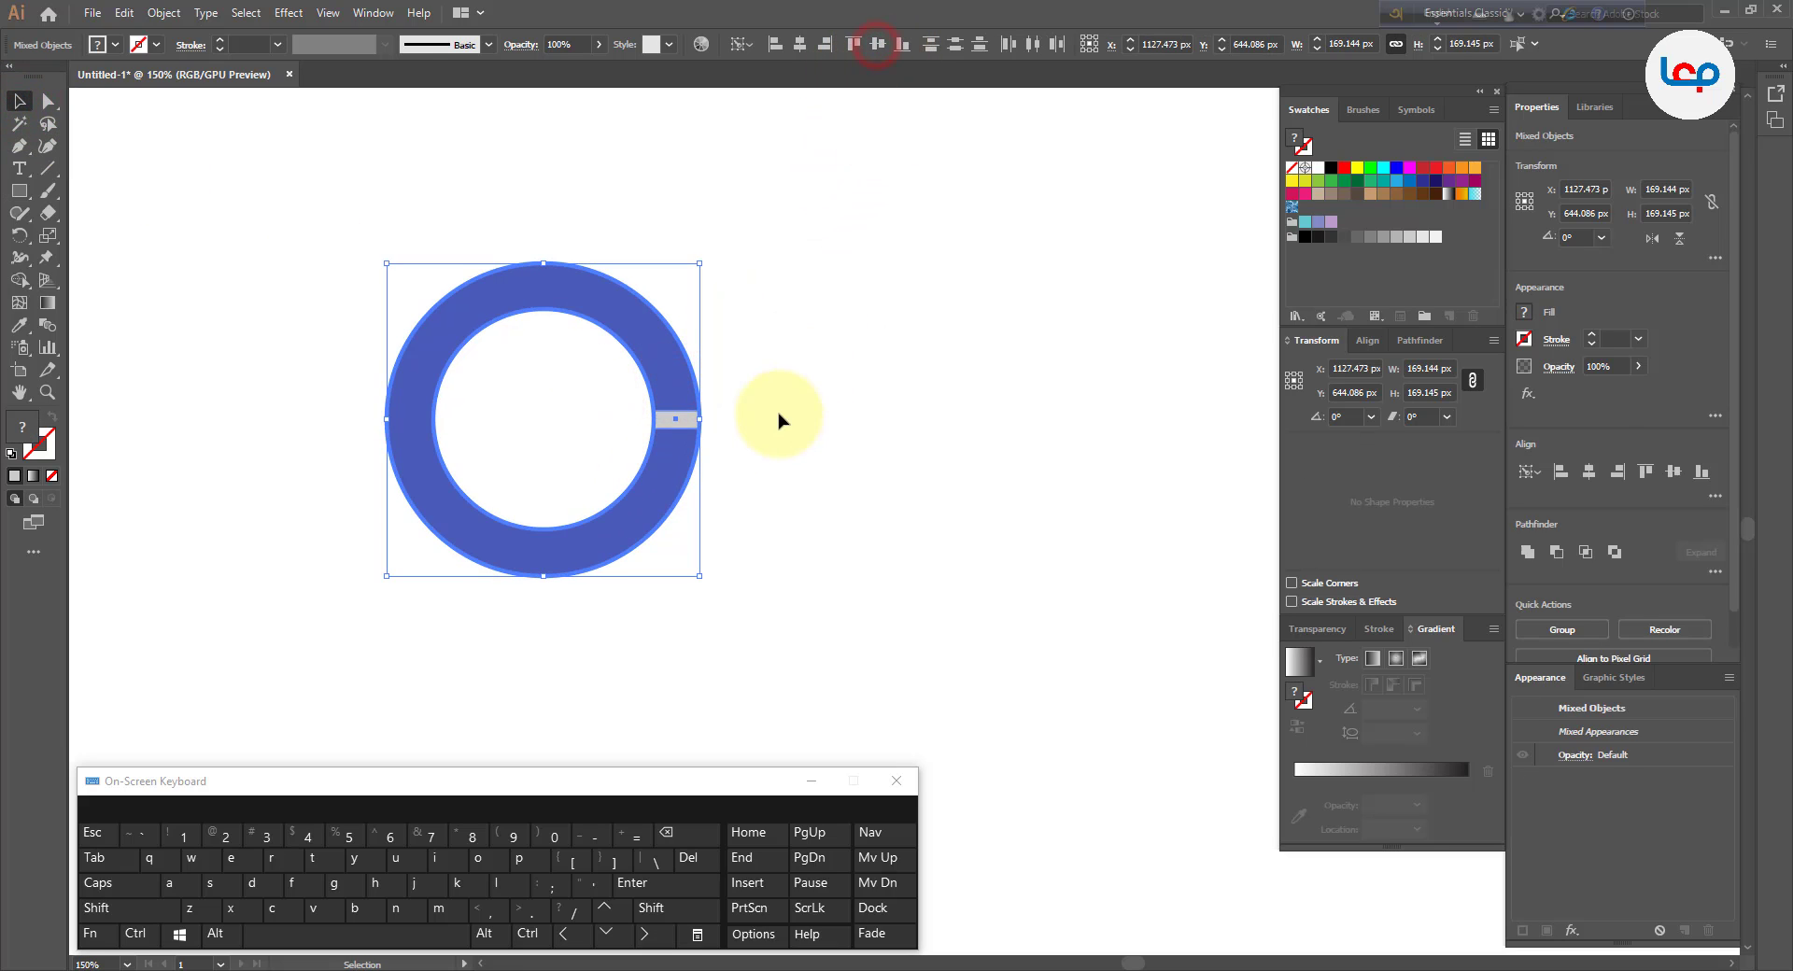
# - Try to fit the grey rectangle's left and right sides exactly to the ring's inner and outer edges
pyautogui.click(775, 412)
pyautogui.scroll(6, 677, 416)
pyautogui.click(692, 386)
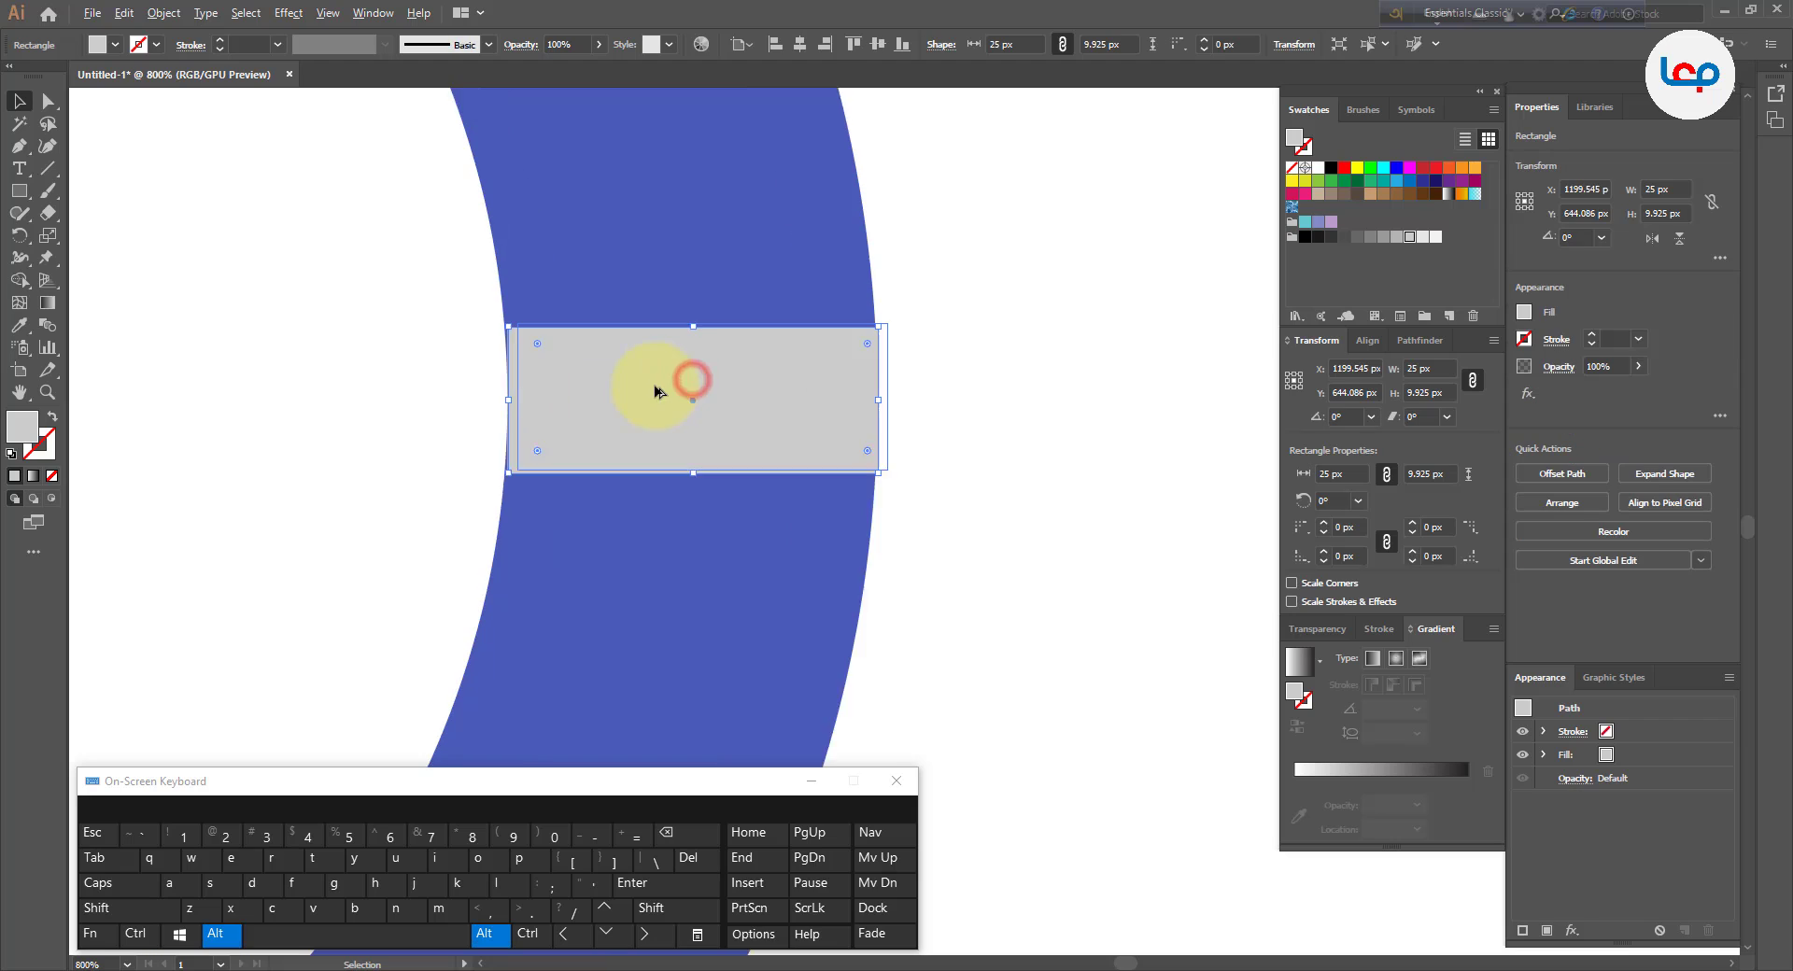
pyautogui.scroll(2, 659, 387)
pyautogui.moveTo(450, 400); pyautogui.dragTo(461, 400)
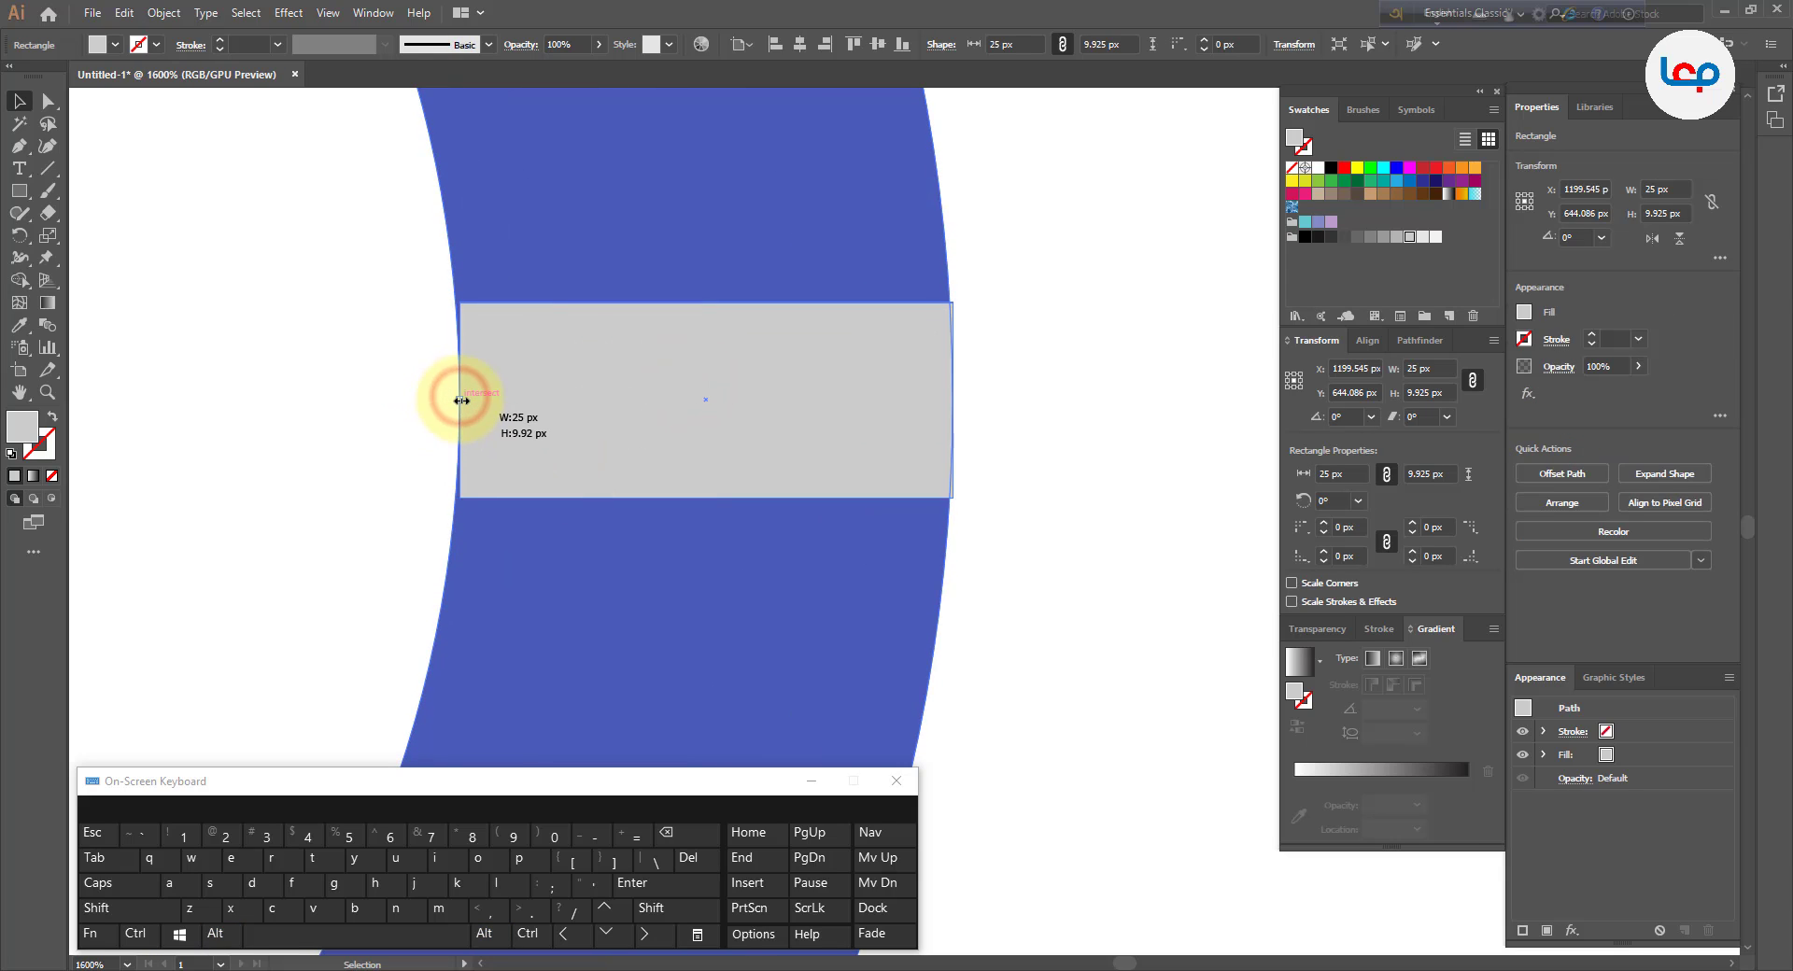
pyautogui.click(349, 411)
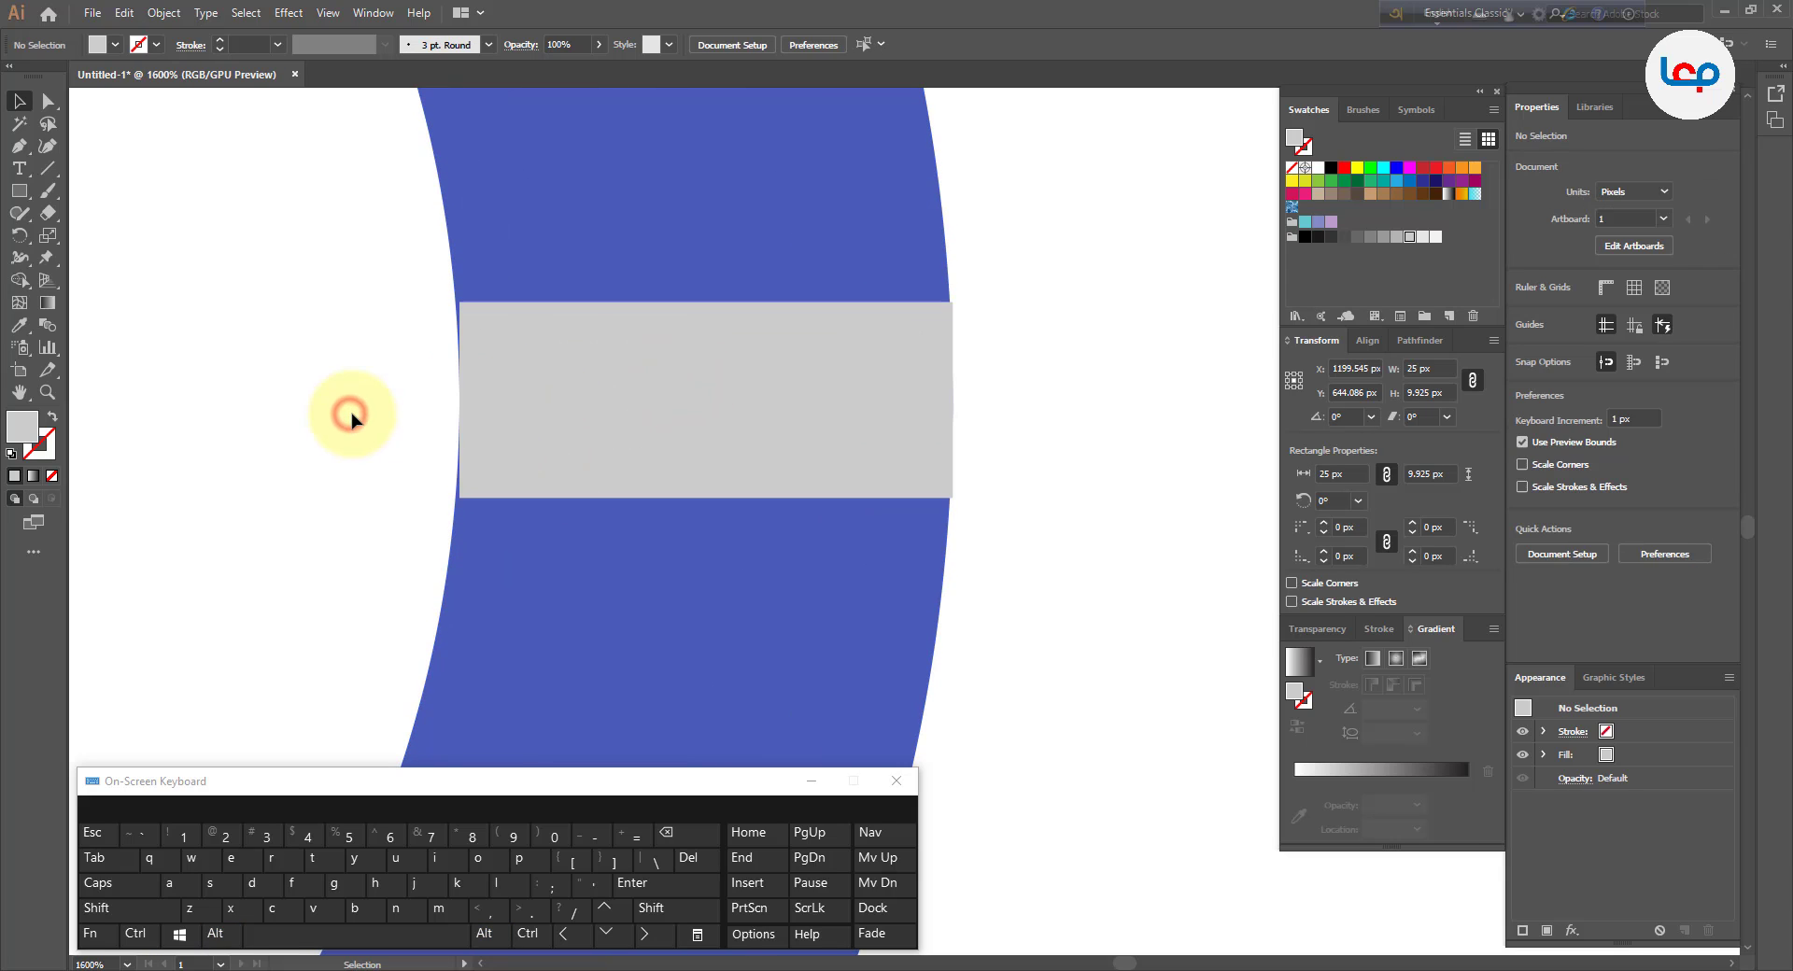
pyautogui.click(945, 396)
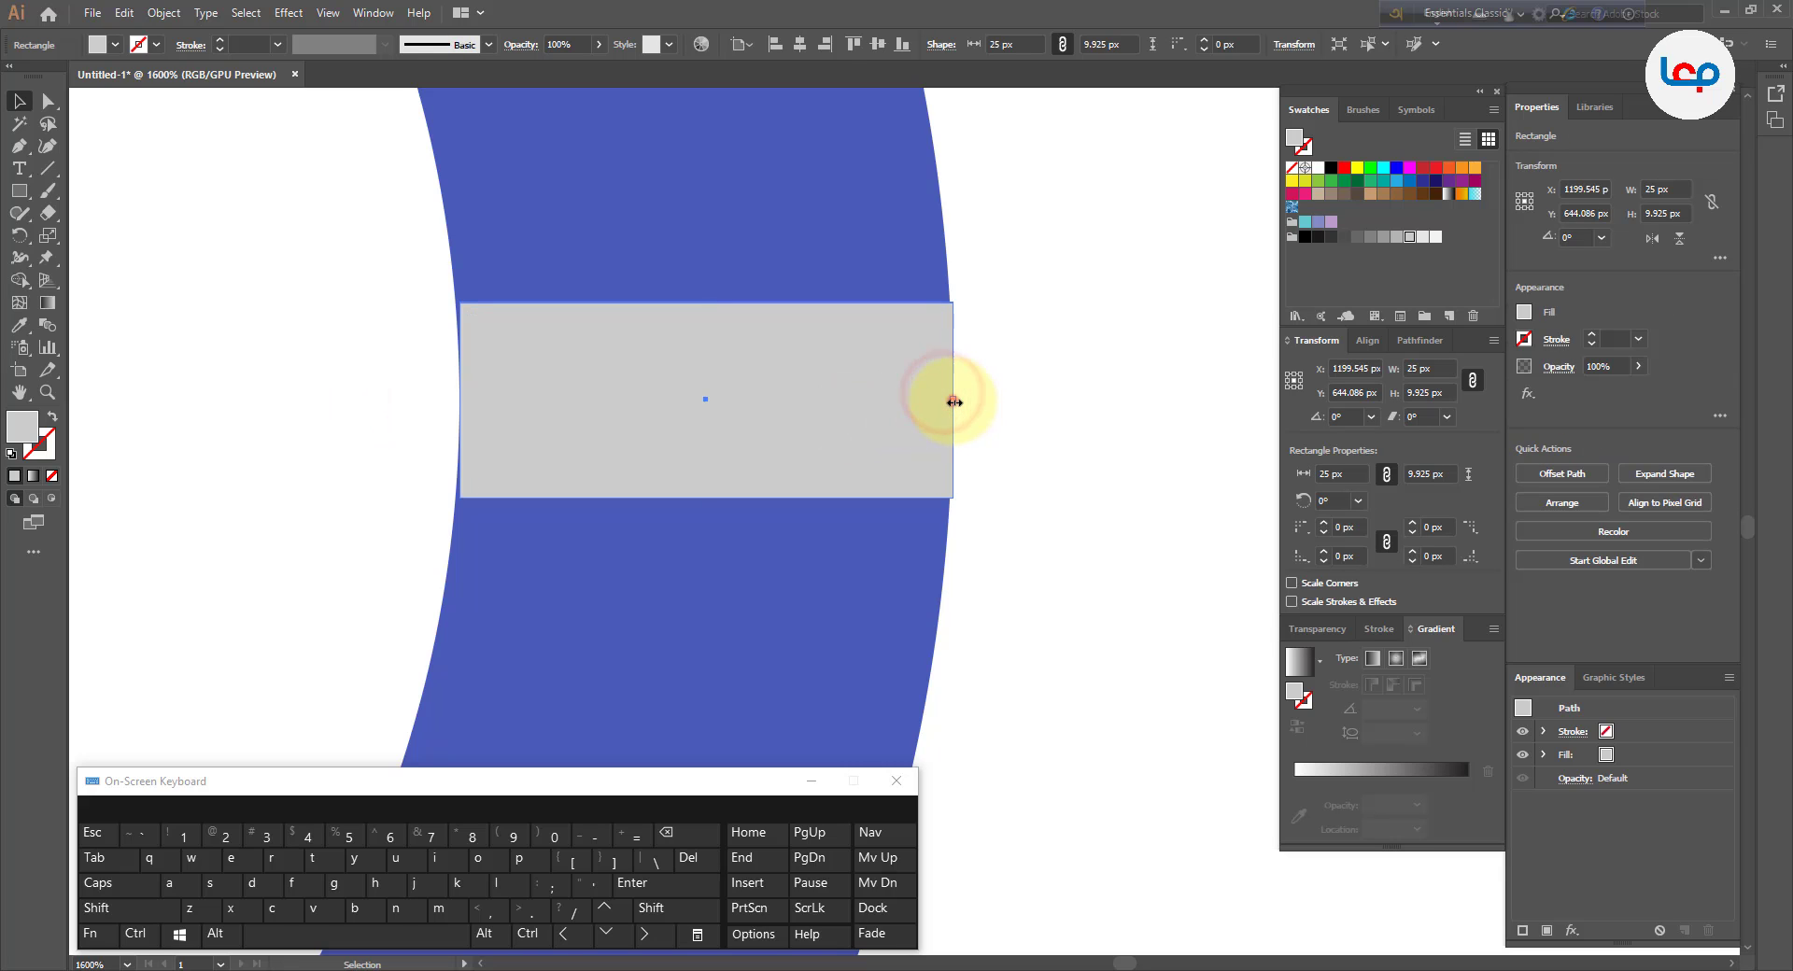
pyautogui.moveTo(954, 401); pyautogui.dragTo(949, 402)
pyautogui.click(995, 401)
pyautogui.scroll(1, 920, 409)
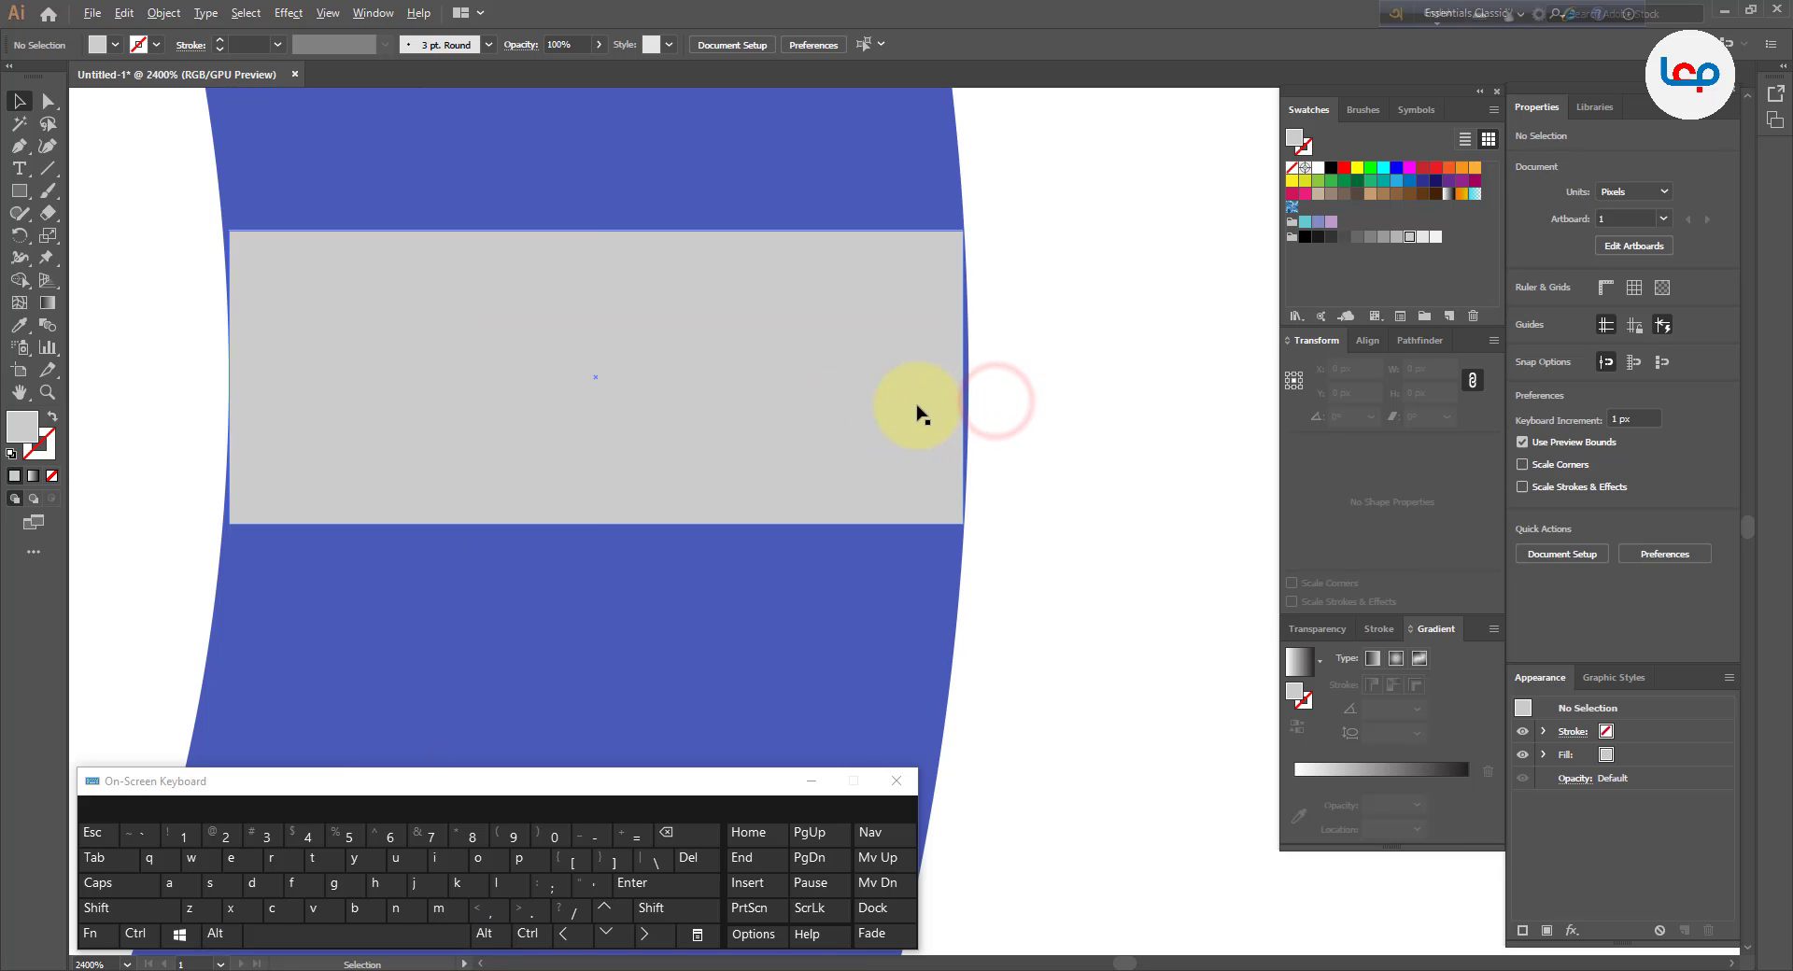
pyautogui.click(917, 407)
pyautogui.moveTo(967, 380); pyautogui.dragTo(917, 411)
pyautogui.click(990, 380)
pyautogui.click(971, 377)
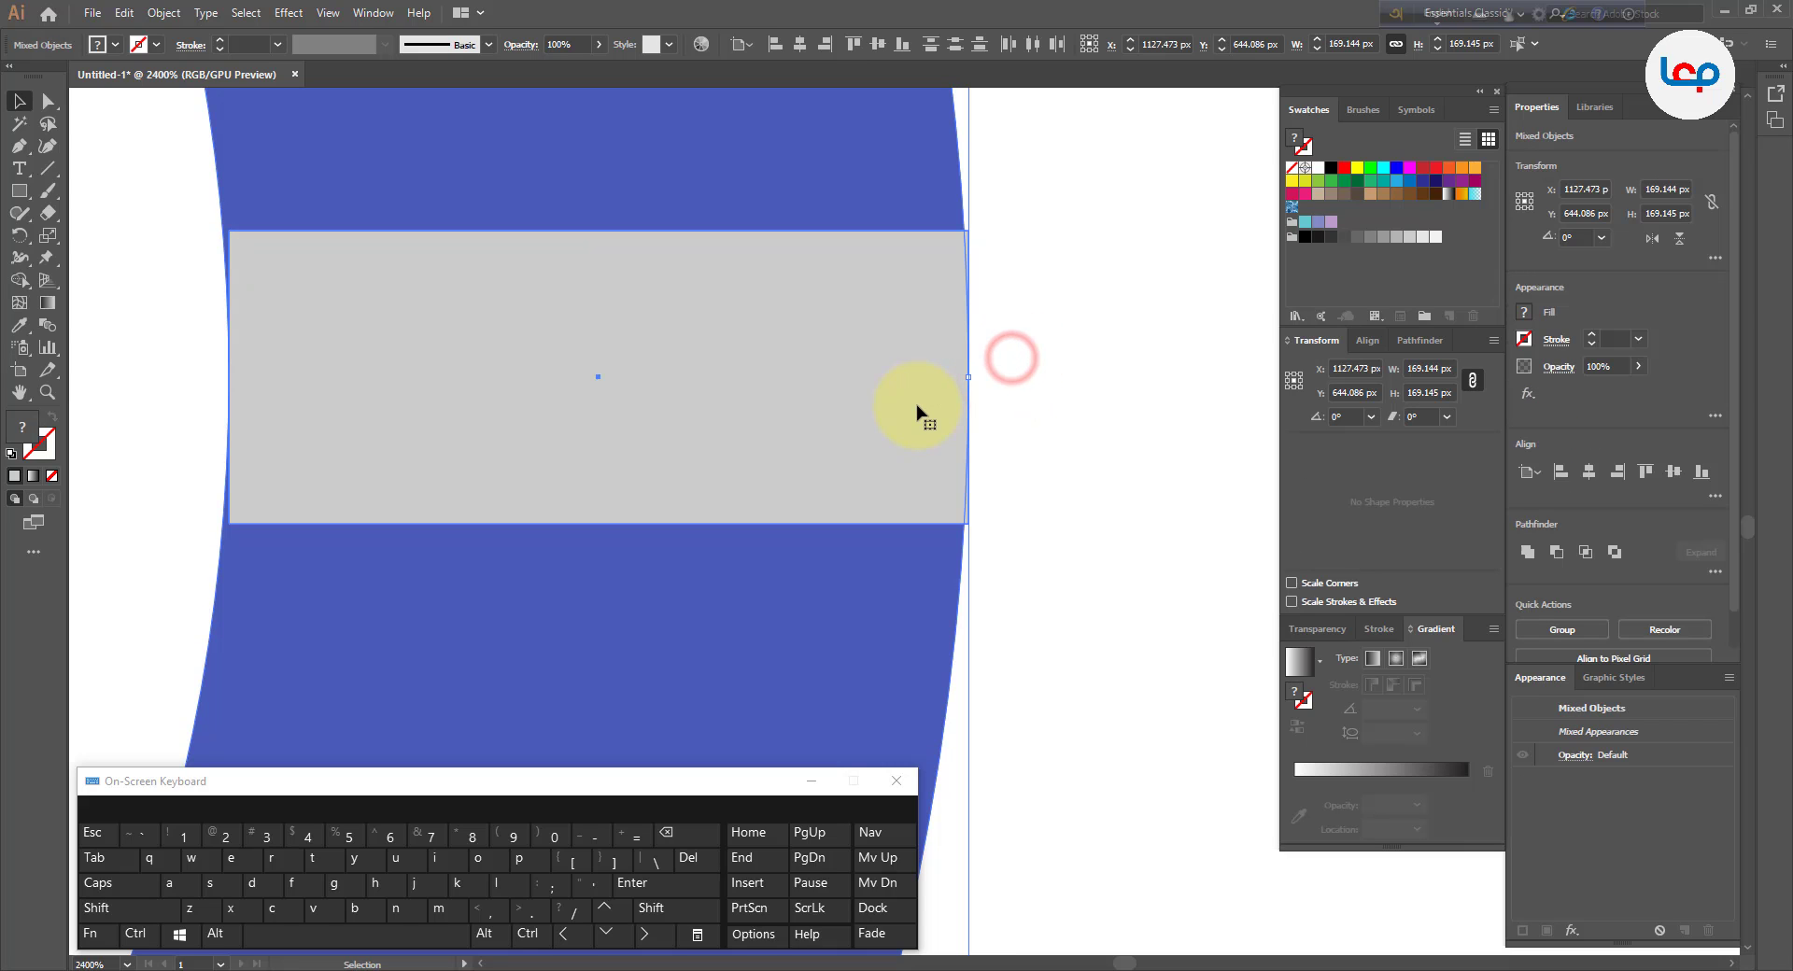
pyautogui.click(100, 400)
pyautogui.scroll(3, 168, 393)
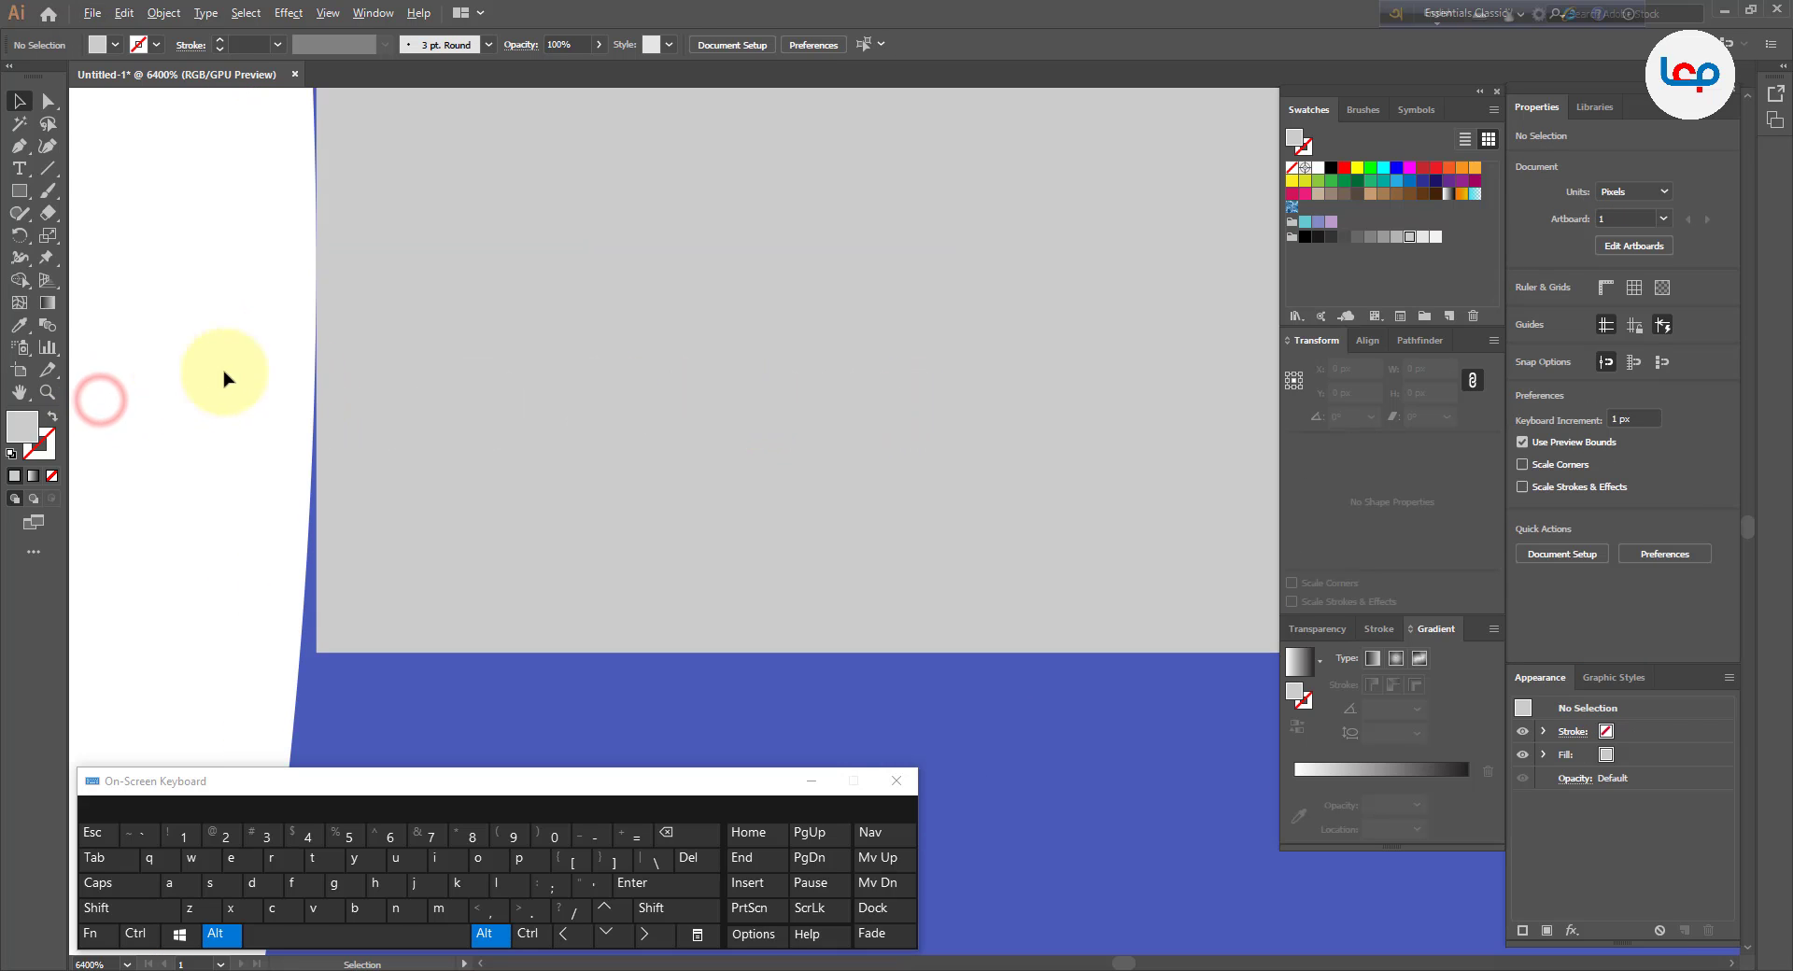
pyautogui.click(525, 343)
pyautogui.moveTo(317, 262); pyautogui.dragTo(316, 265)
pyautogui.scroll(-8, 280, 285)
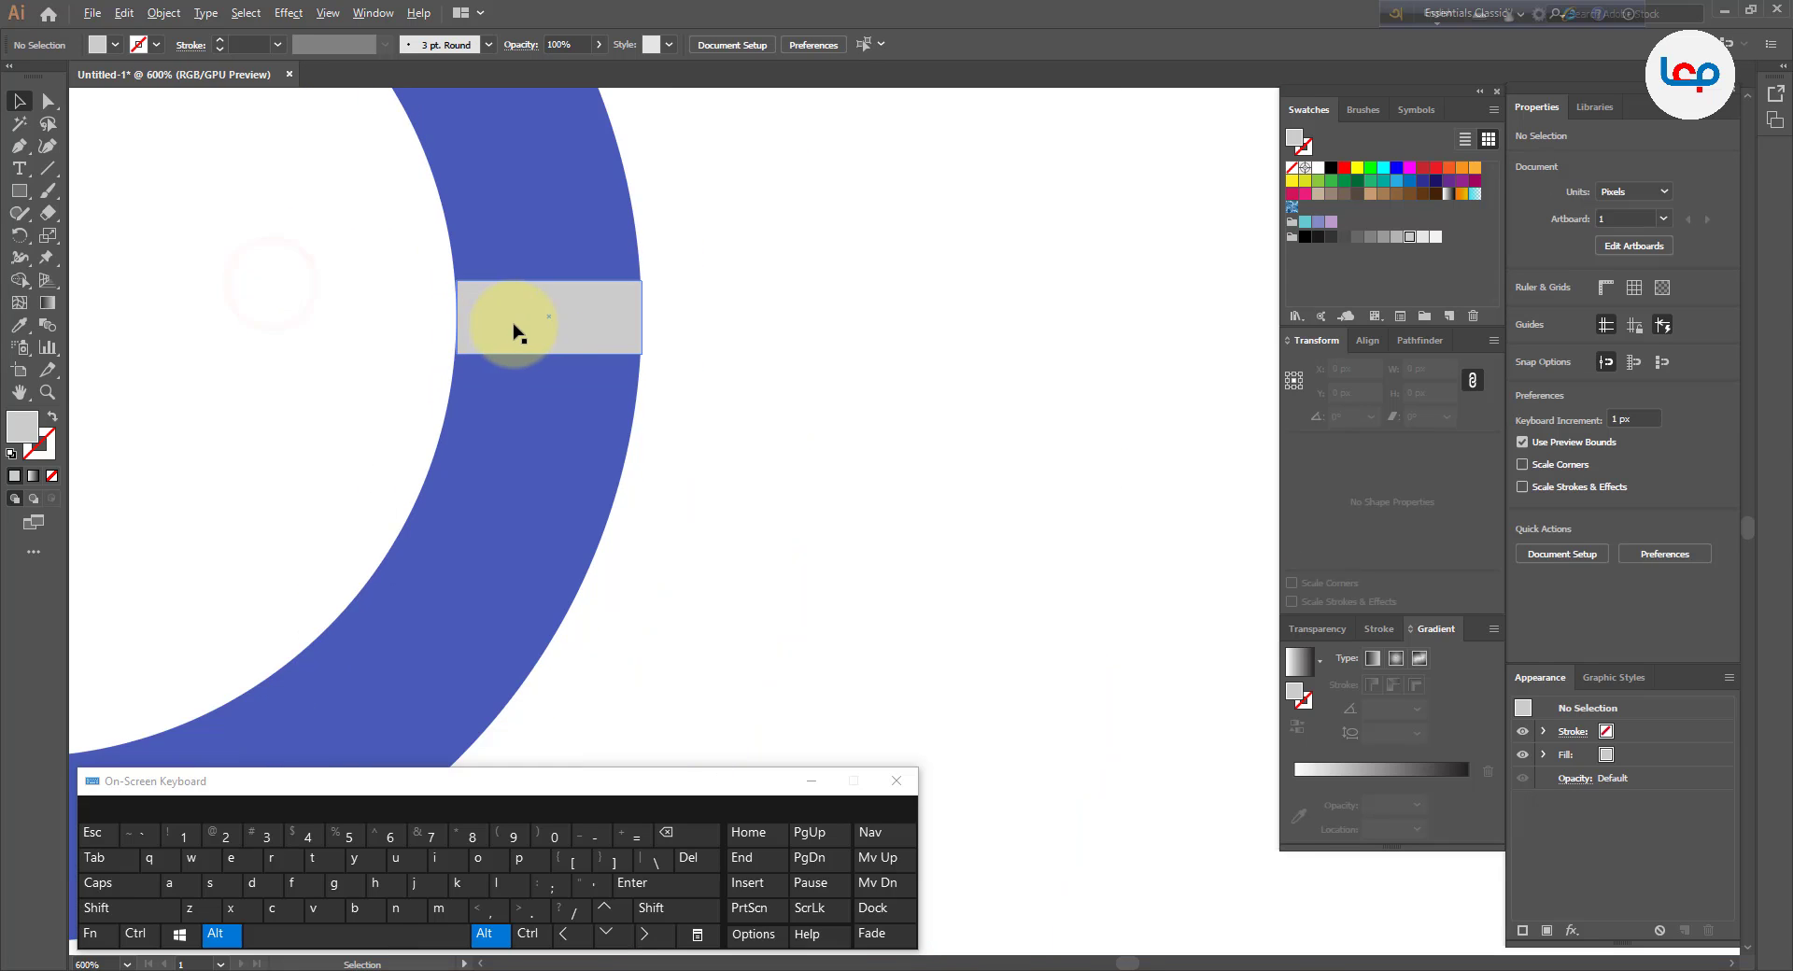
pyautogui.scroll(3, 521, 319)
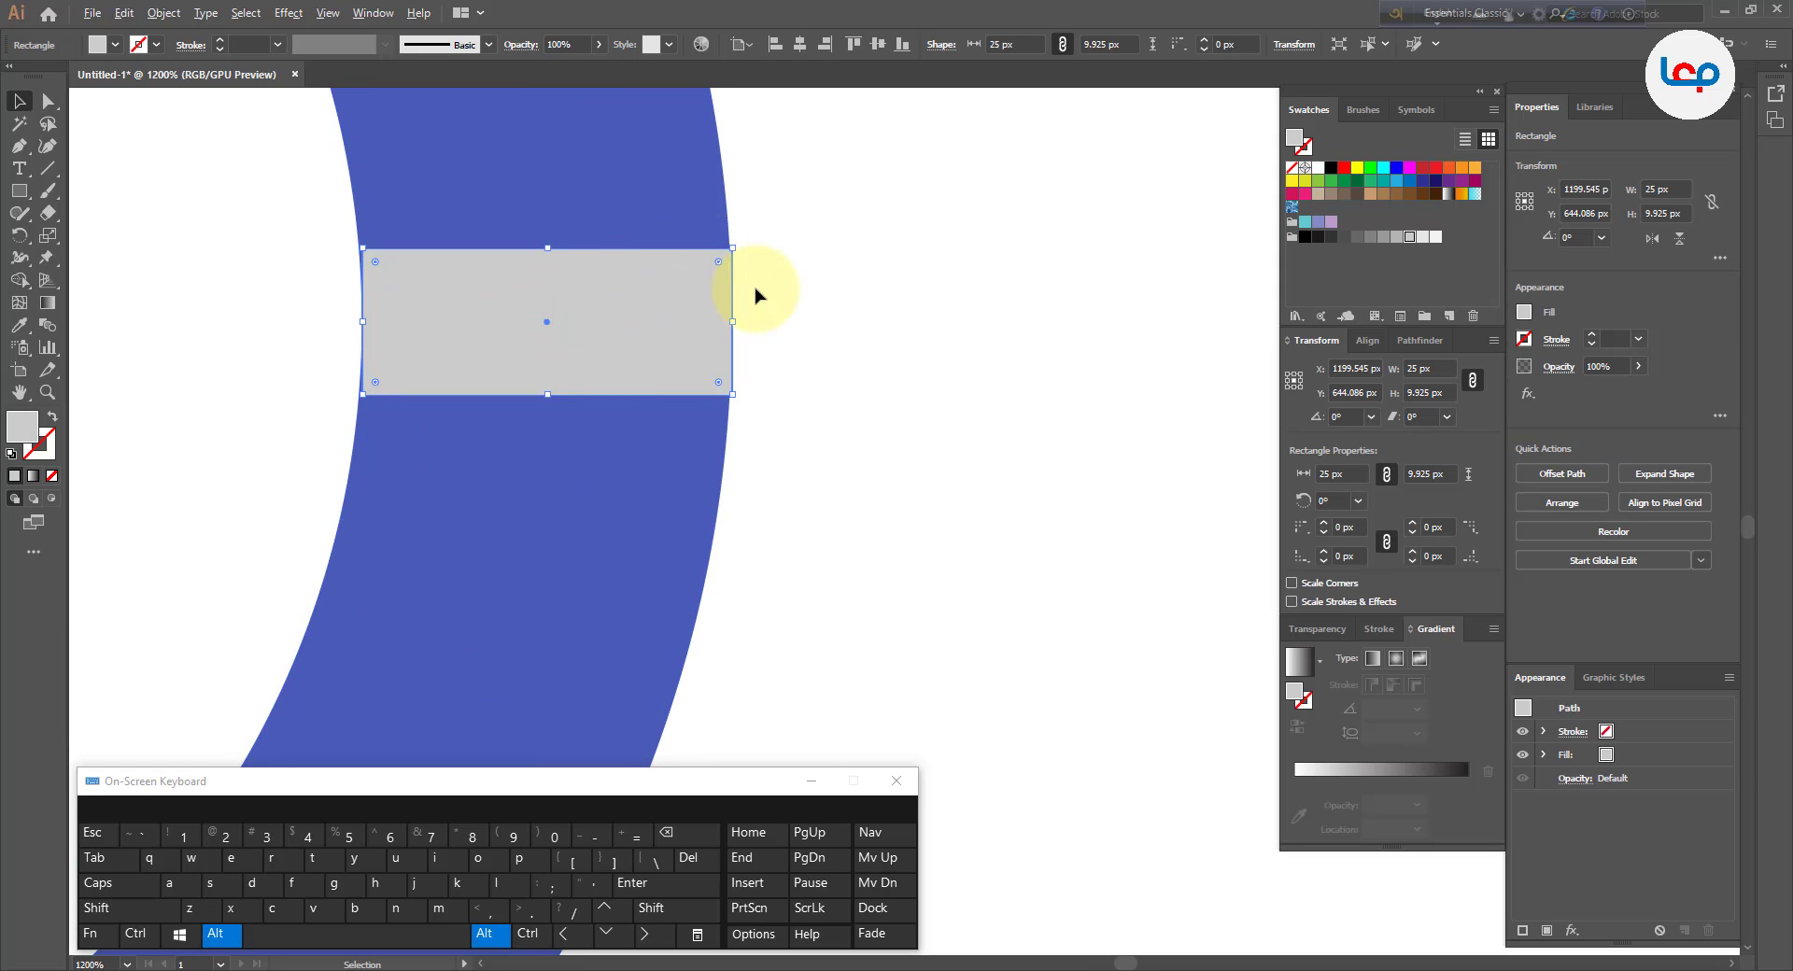
# - Rotate the grey rectangle 90° and stretch it into a horizontal bar reaching from near the ring's centre to its outer right edge
pyautogui.scroll(-2, 758, 292)
pyautogui.moveTo(758, 269); pyautogui.dragTo(640, 234)
pyautogui.moveTo(619, 311); pyautogui.dragTo(206, 305)
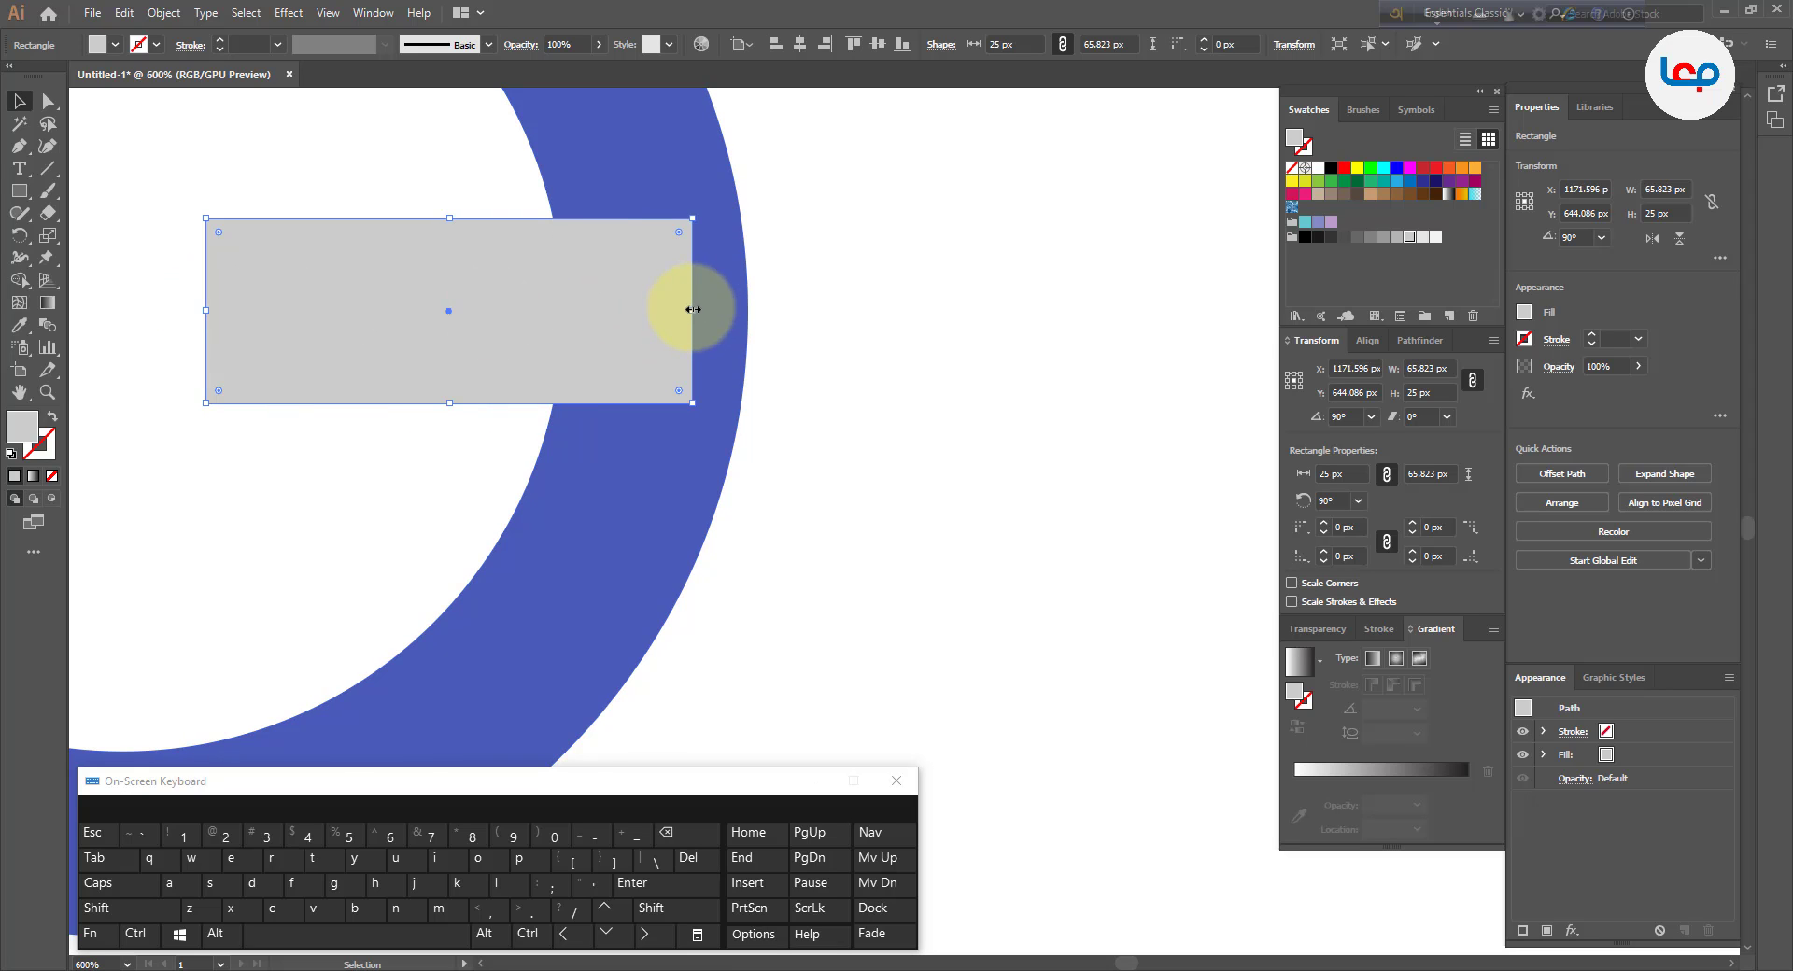
pyautogui.moveTo(693, 309); pyautogui.dragTo(745, 313)
pyautogui.click(817, 323)
pyautogui.scroll(-1, 920, 359)
pyautogui.scroll(-4, 919, 360)
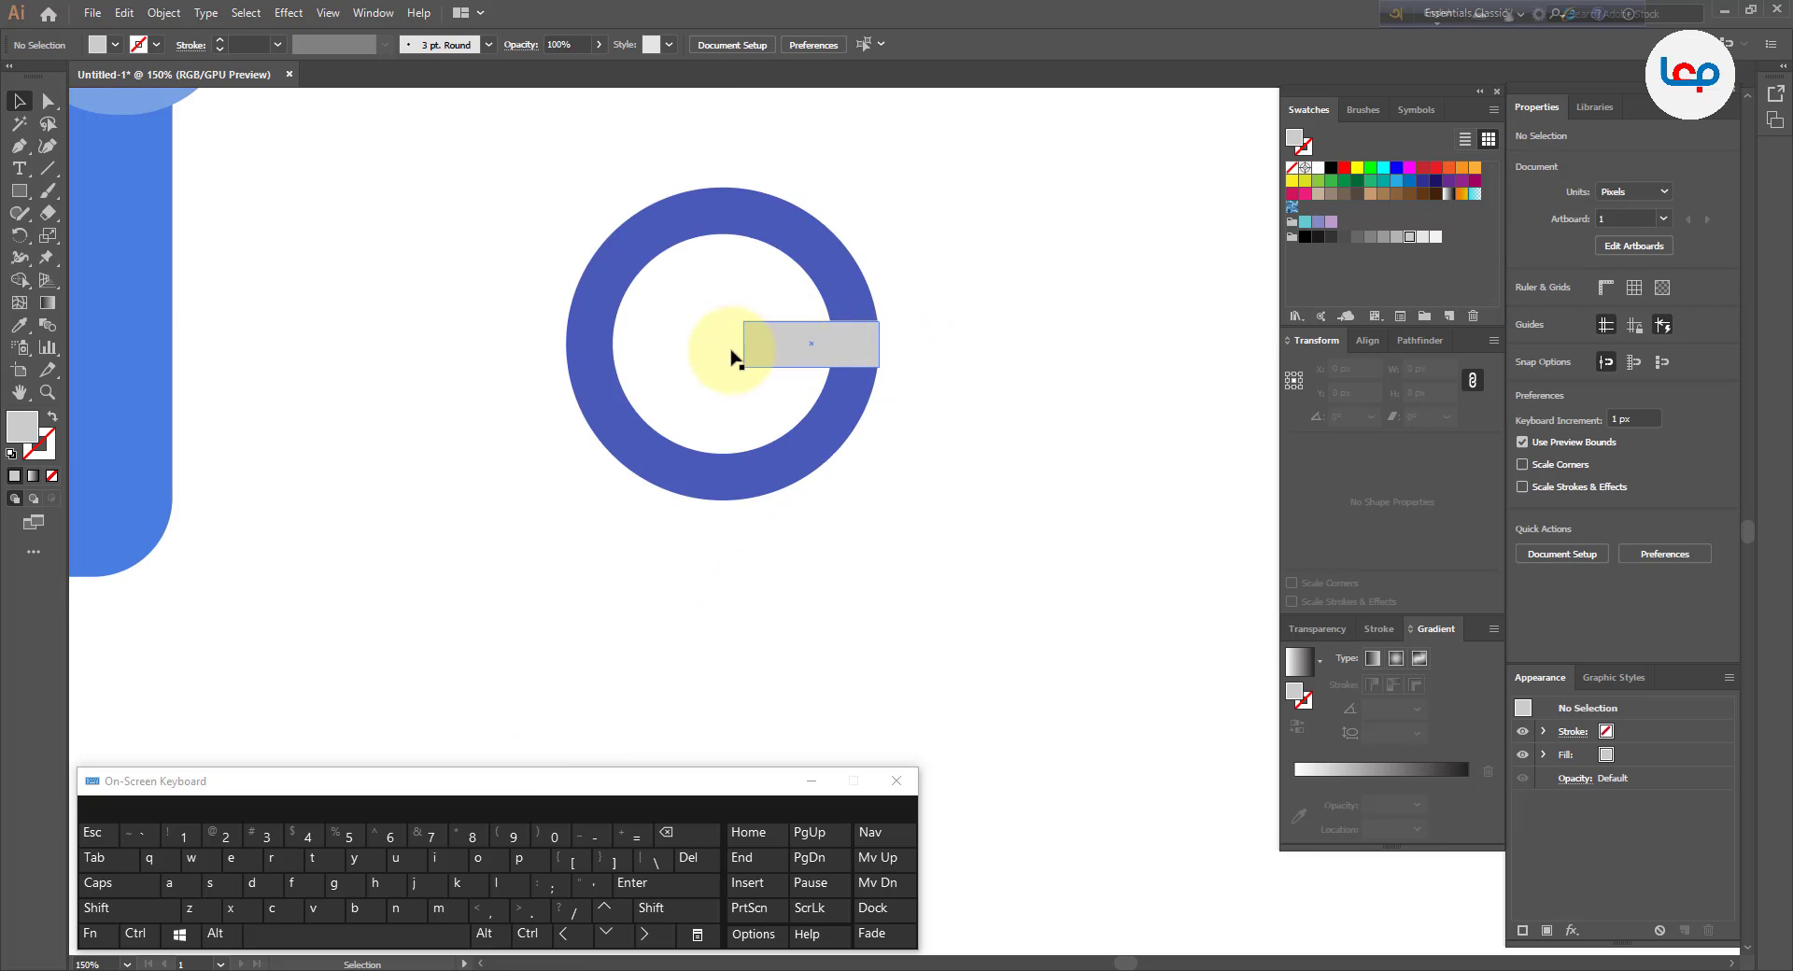
# - Draw a vertical line about 255 px long through the ring and add a copy rotated to horizontal
pyautogui.scroll(2, 962, 253)
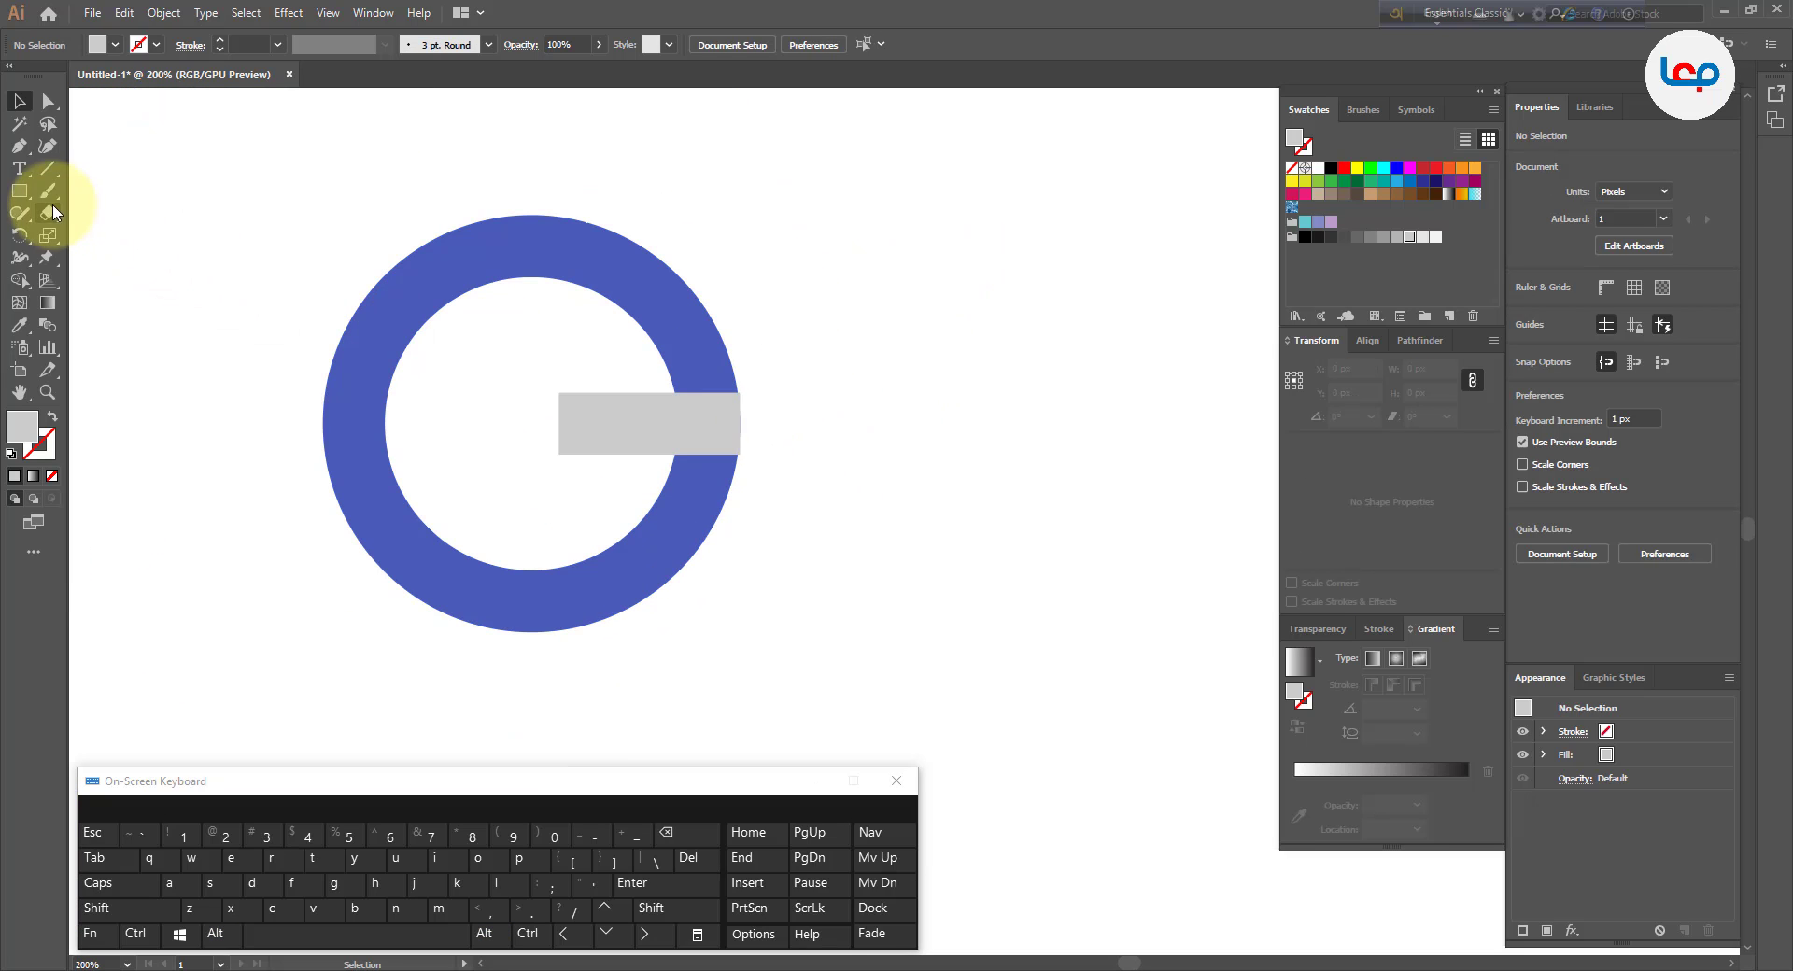
pyautogui.click(50, 170)
pyautogui.moveTo(520, 108); pyautogui.dragTo(522, 735)
pyautogui.click(19, 101)
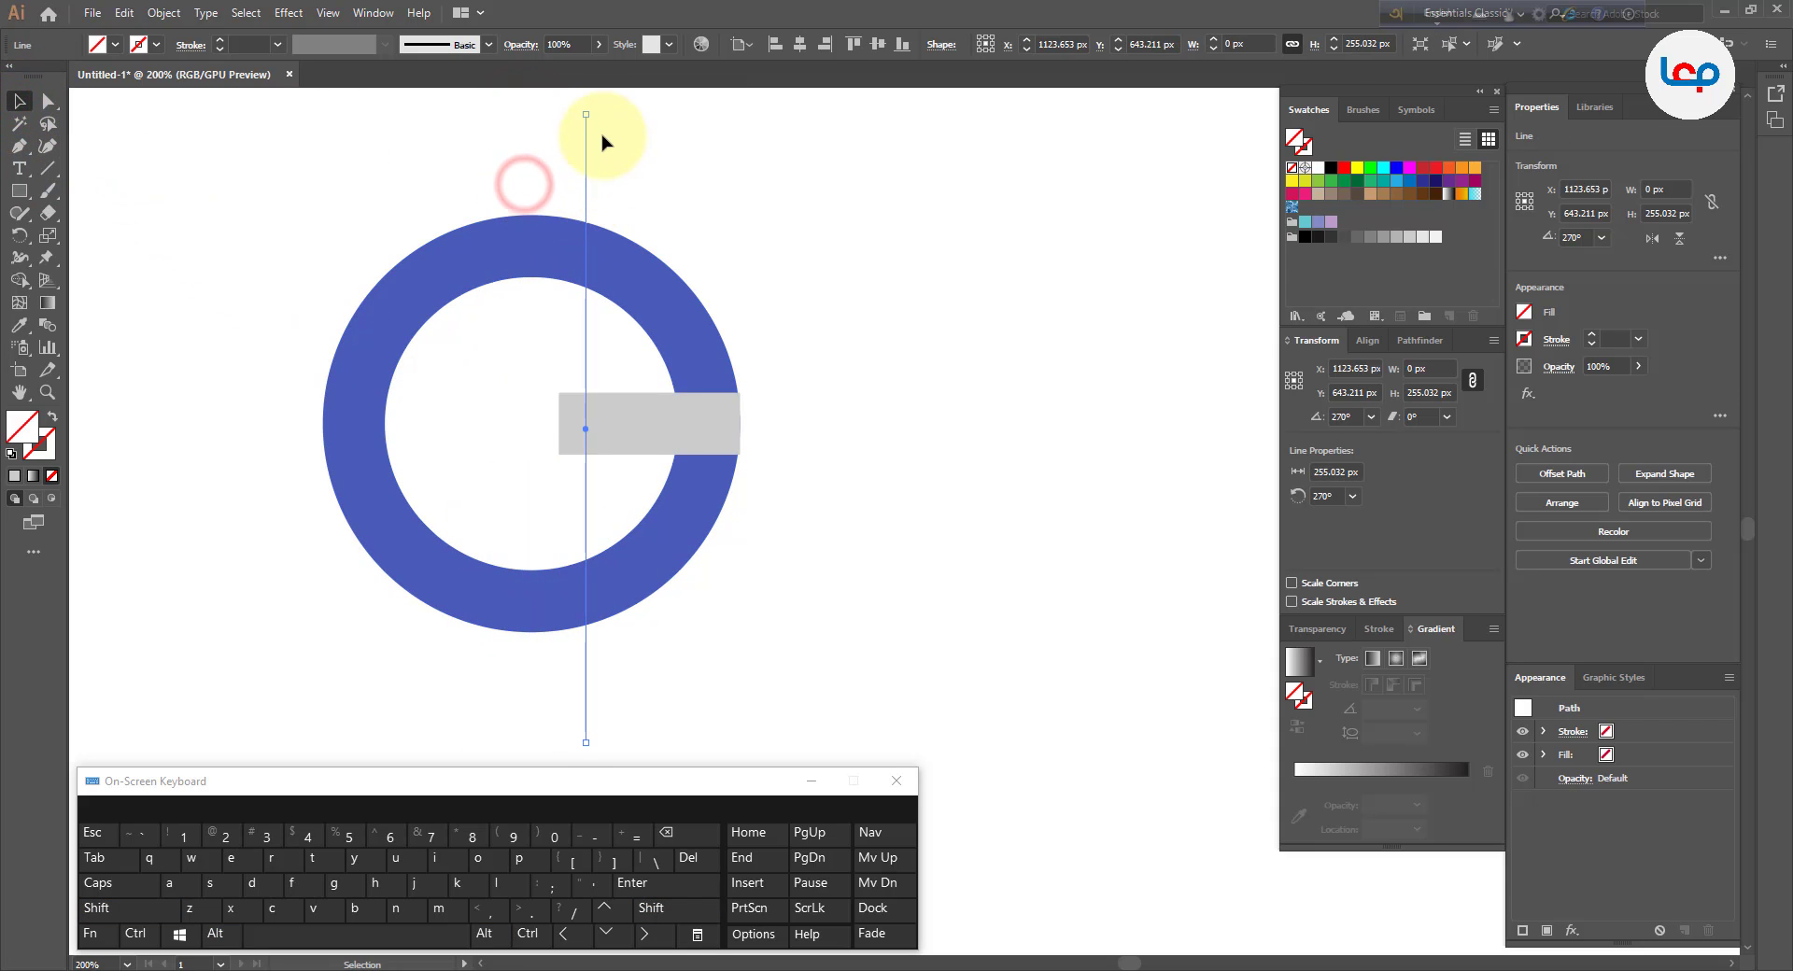
pyautogui.moveTo(590, 104); pyautogui.dragTo(923, 441)
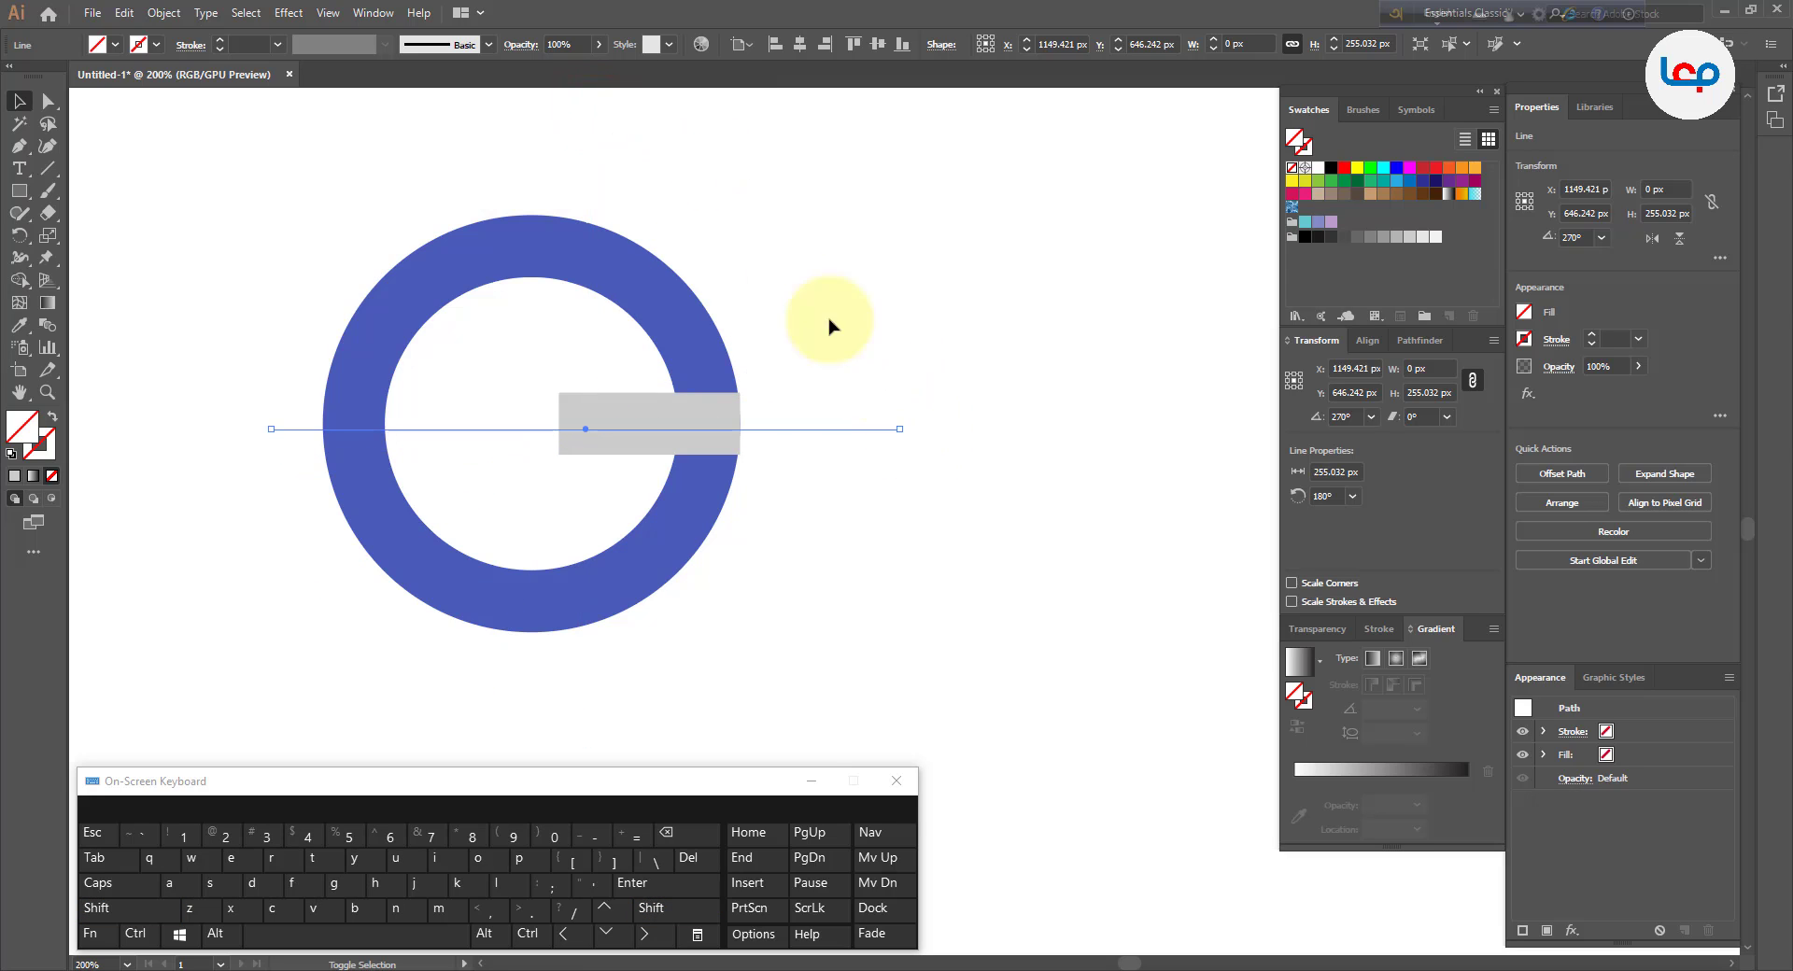
# - Centre both crossing lines horizontally and vertically on the ring
pyautogui.moveTo(425, 138); pyautogui.dragTo(541, 585)
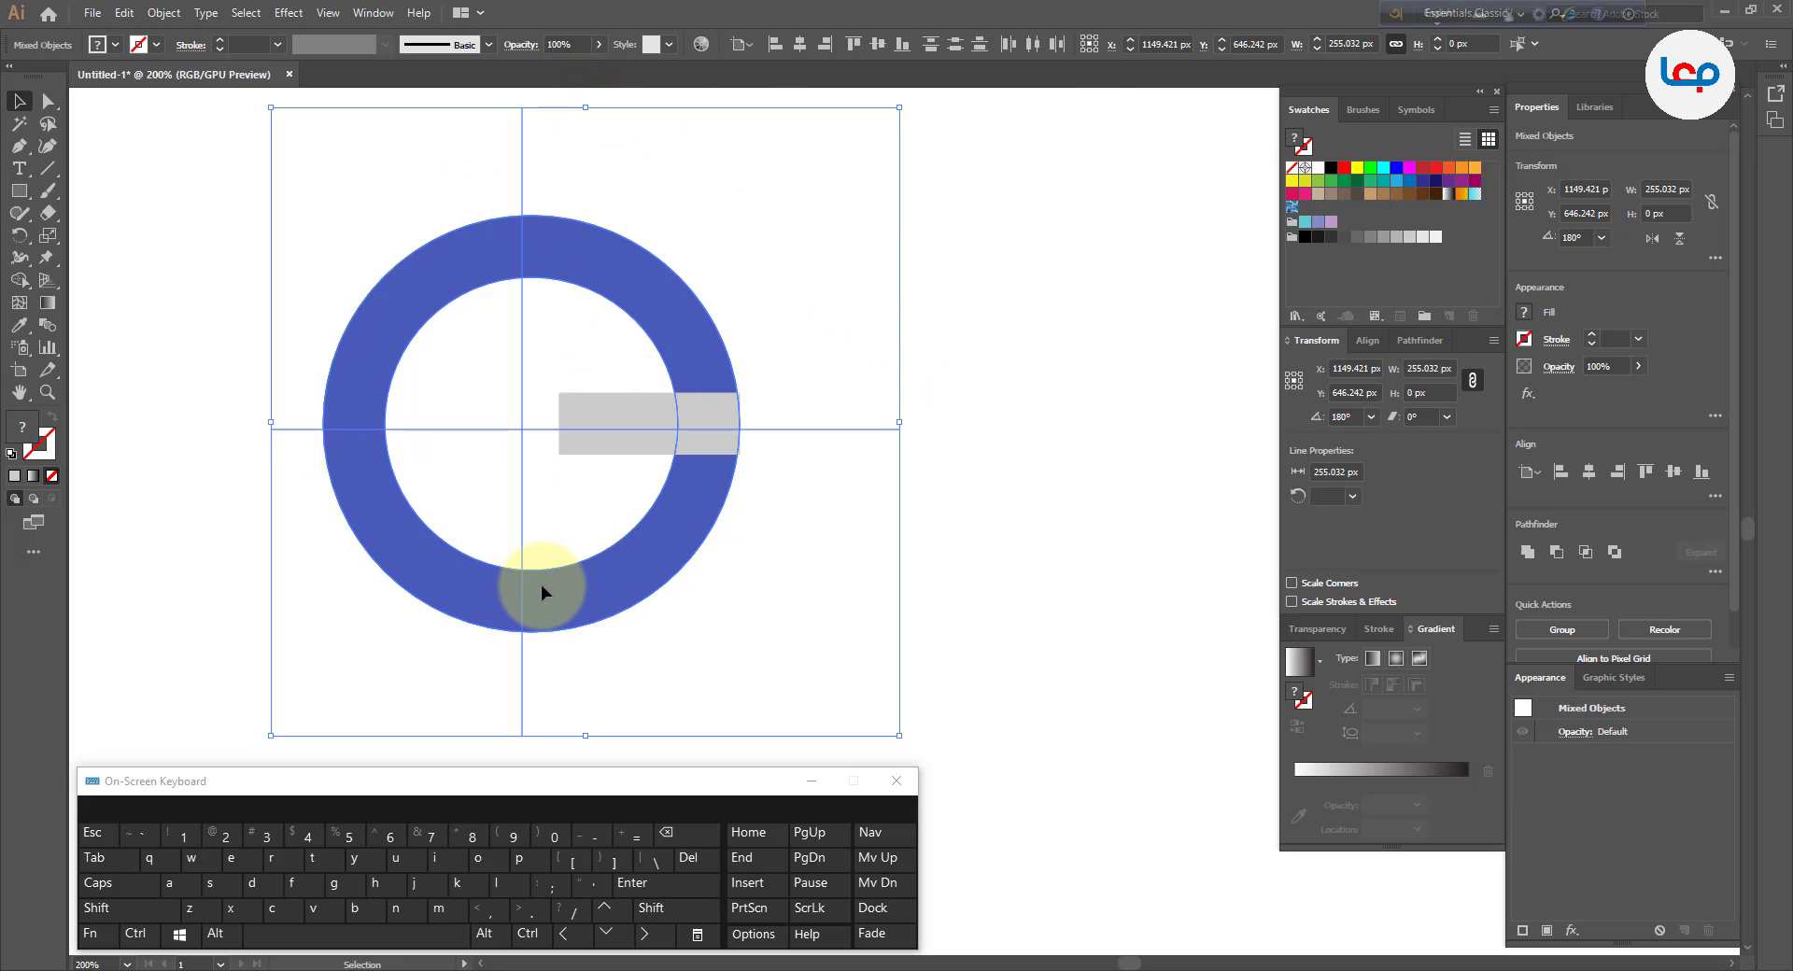
pyautogui.keyDown('shift'); pyautogui.click(648, 283); pyautogui.keyUp('shift')
pyautogui.click(799, 44)
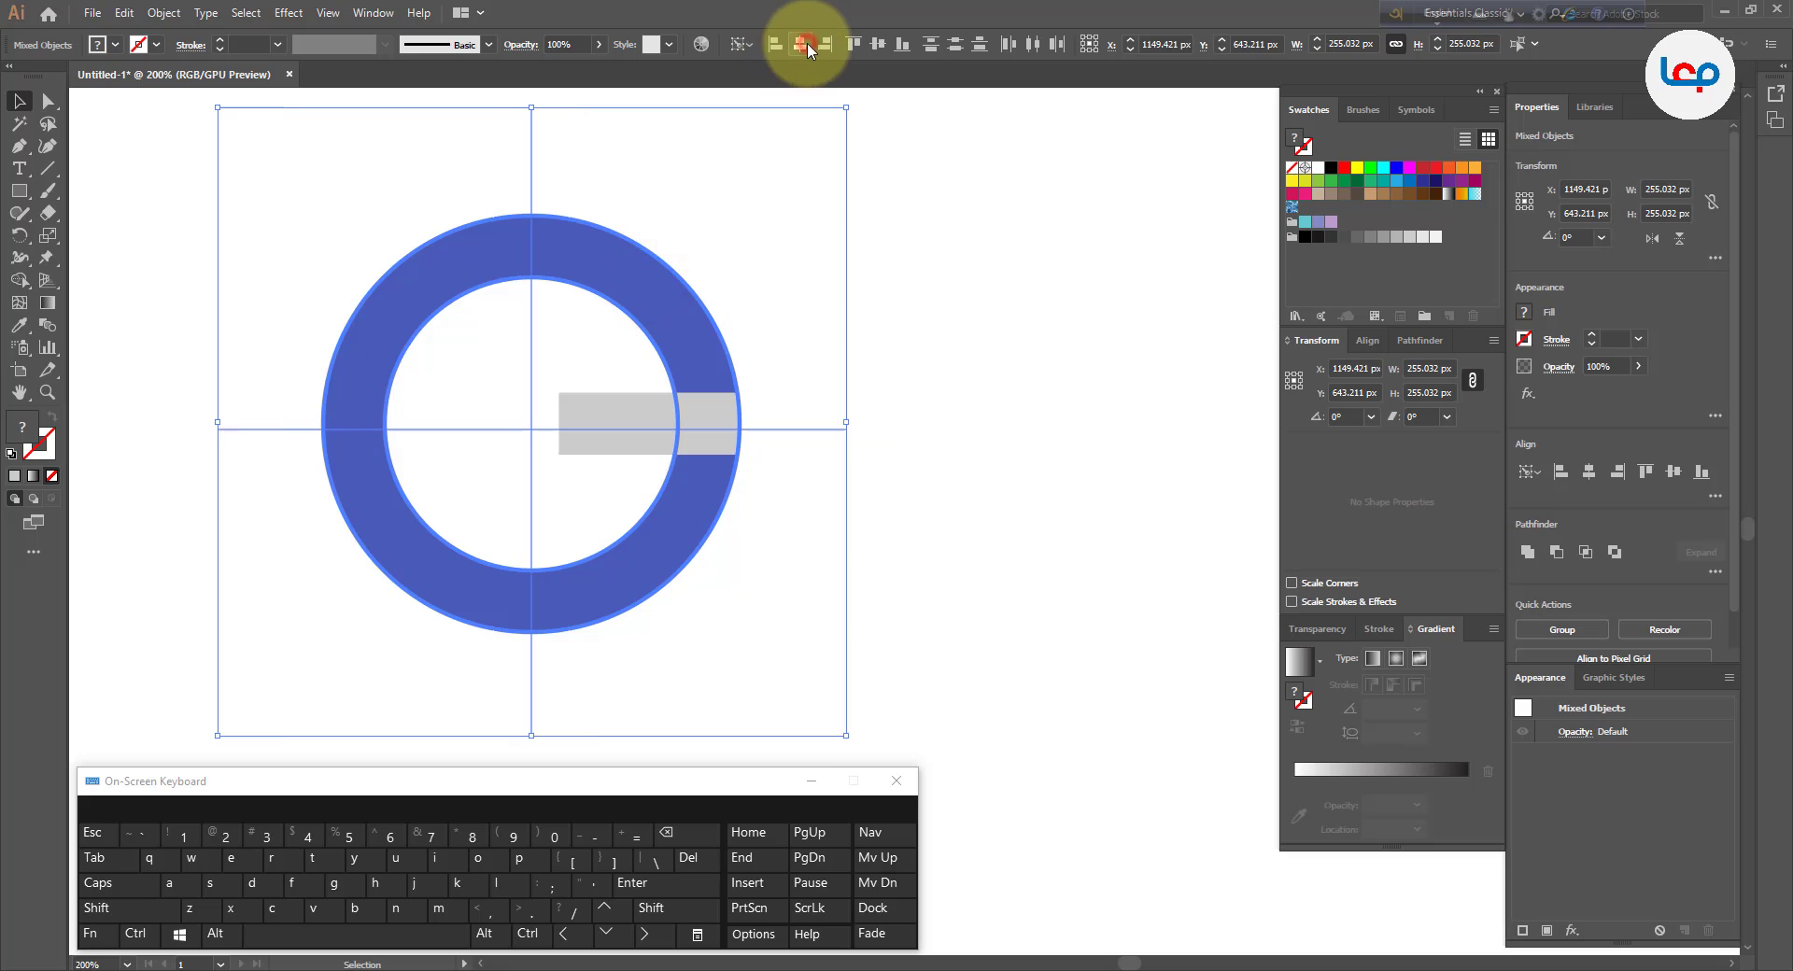
pyautogui.click(878, 44)
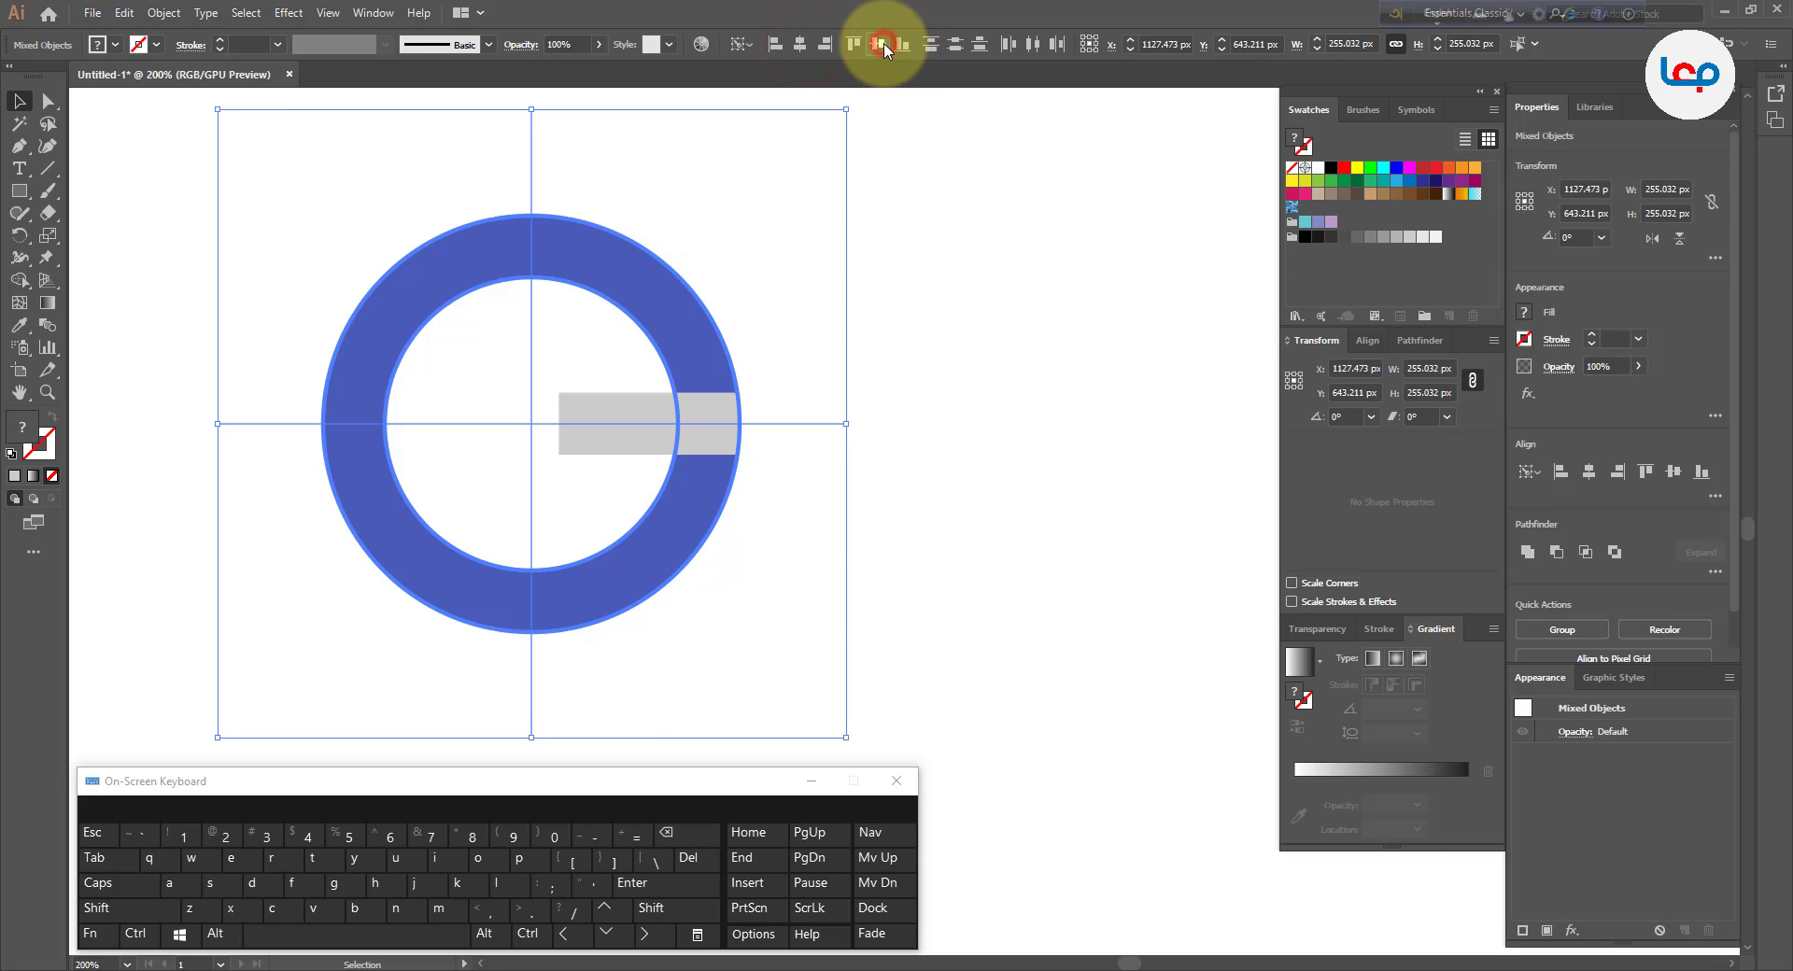
# - Extend the grey bar's left end to the vertical centre line of the ring
pyautogui.click(911, 306)
pyautogui.moveTo(448, 147); pyautogui.dragTo(548, 200)
pyautogui.moveTo(228, 380); pyautogui.dragTo(250, 465)
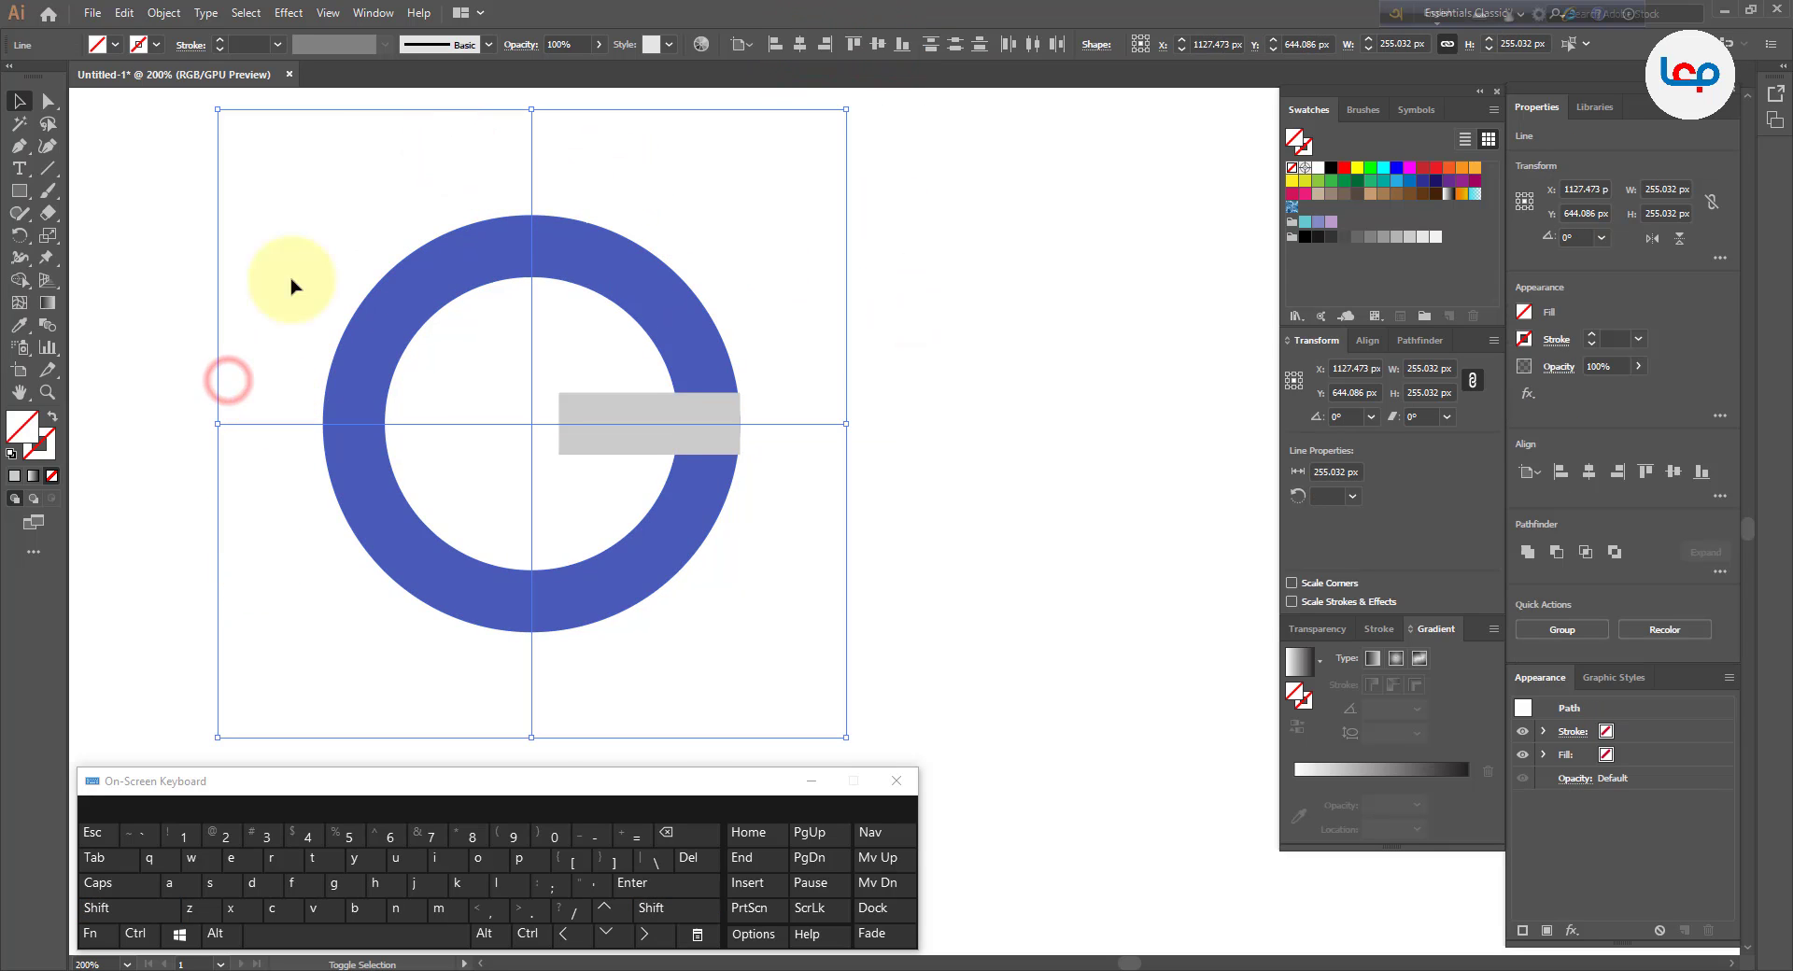
pyautogui.click(248, 152)
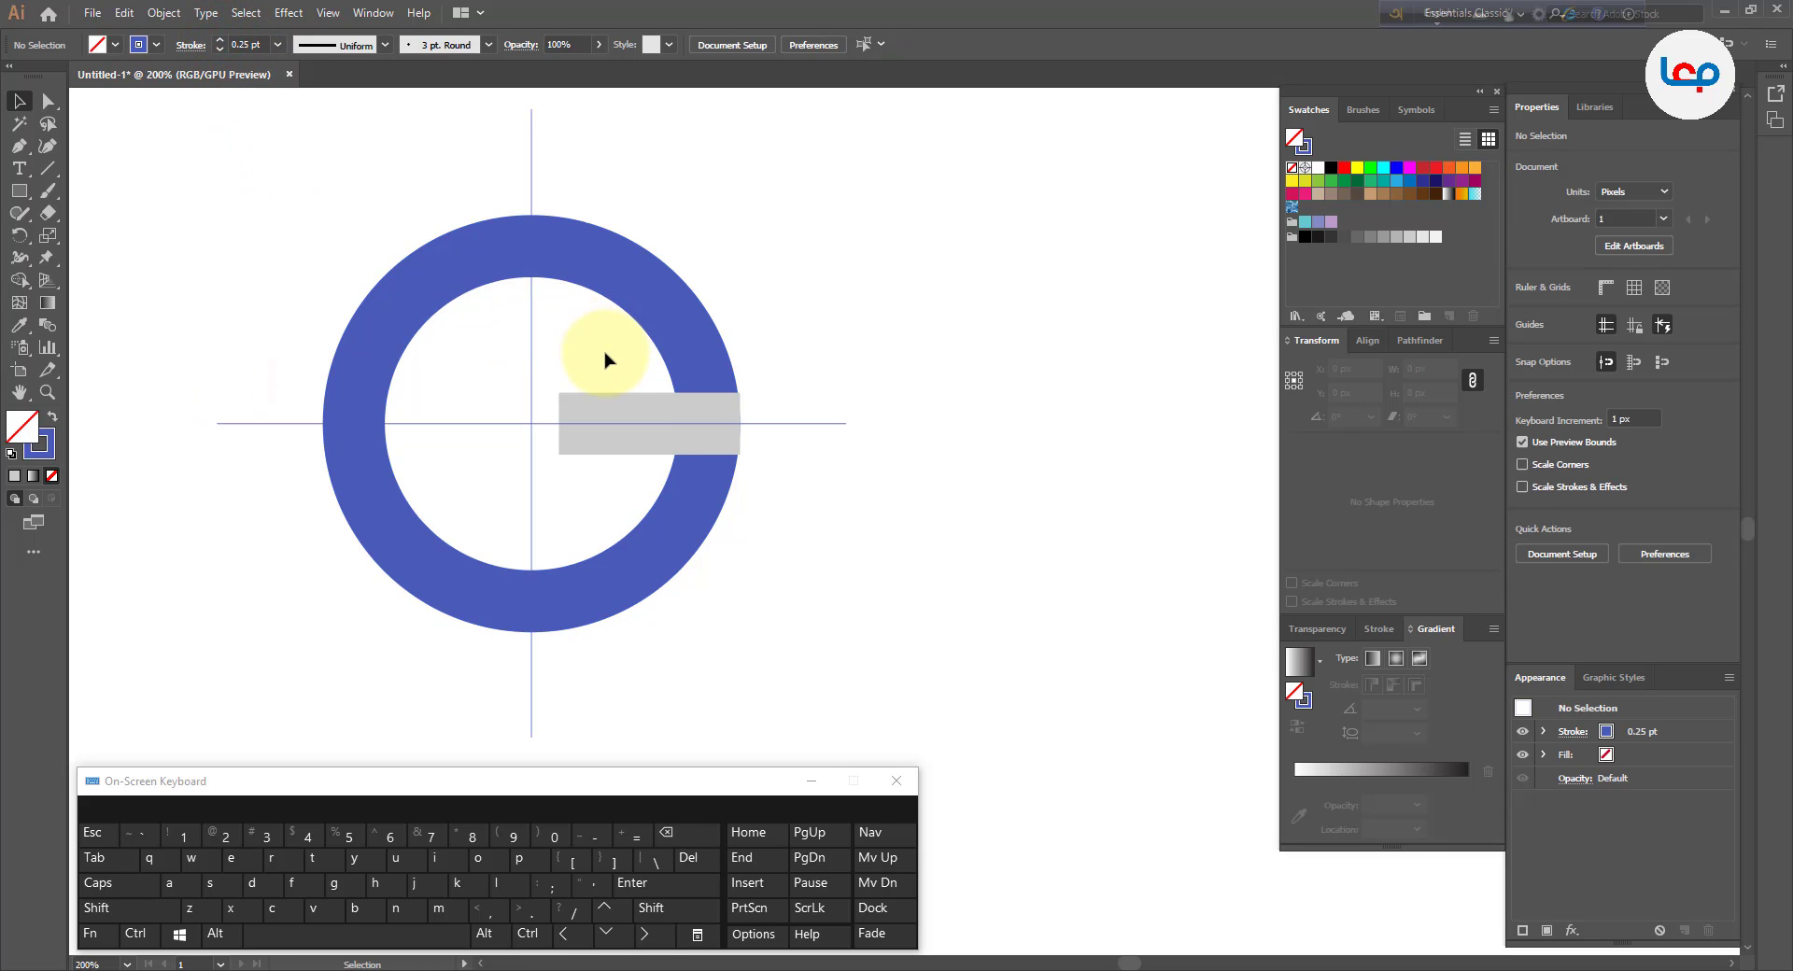
pyautogui.click(590, 411)
pyautogui.moveTo(558, 424); pyautogui.dragTo(527, 420)
pyautogui.click(493, 390)
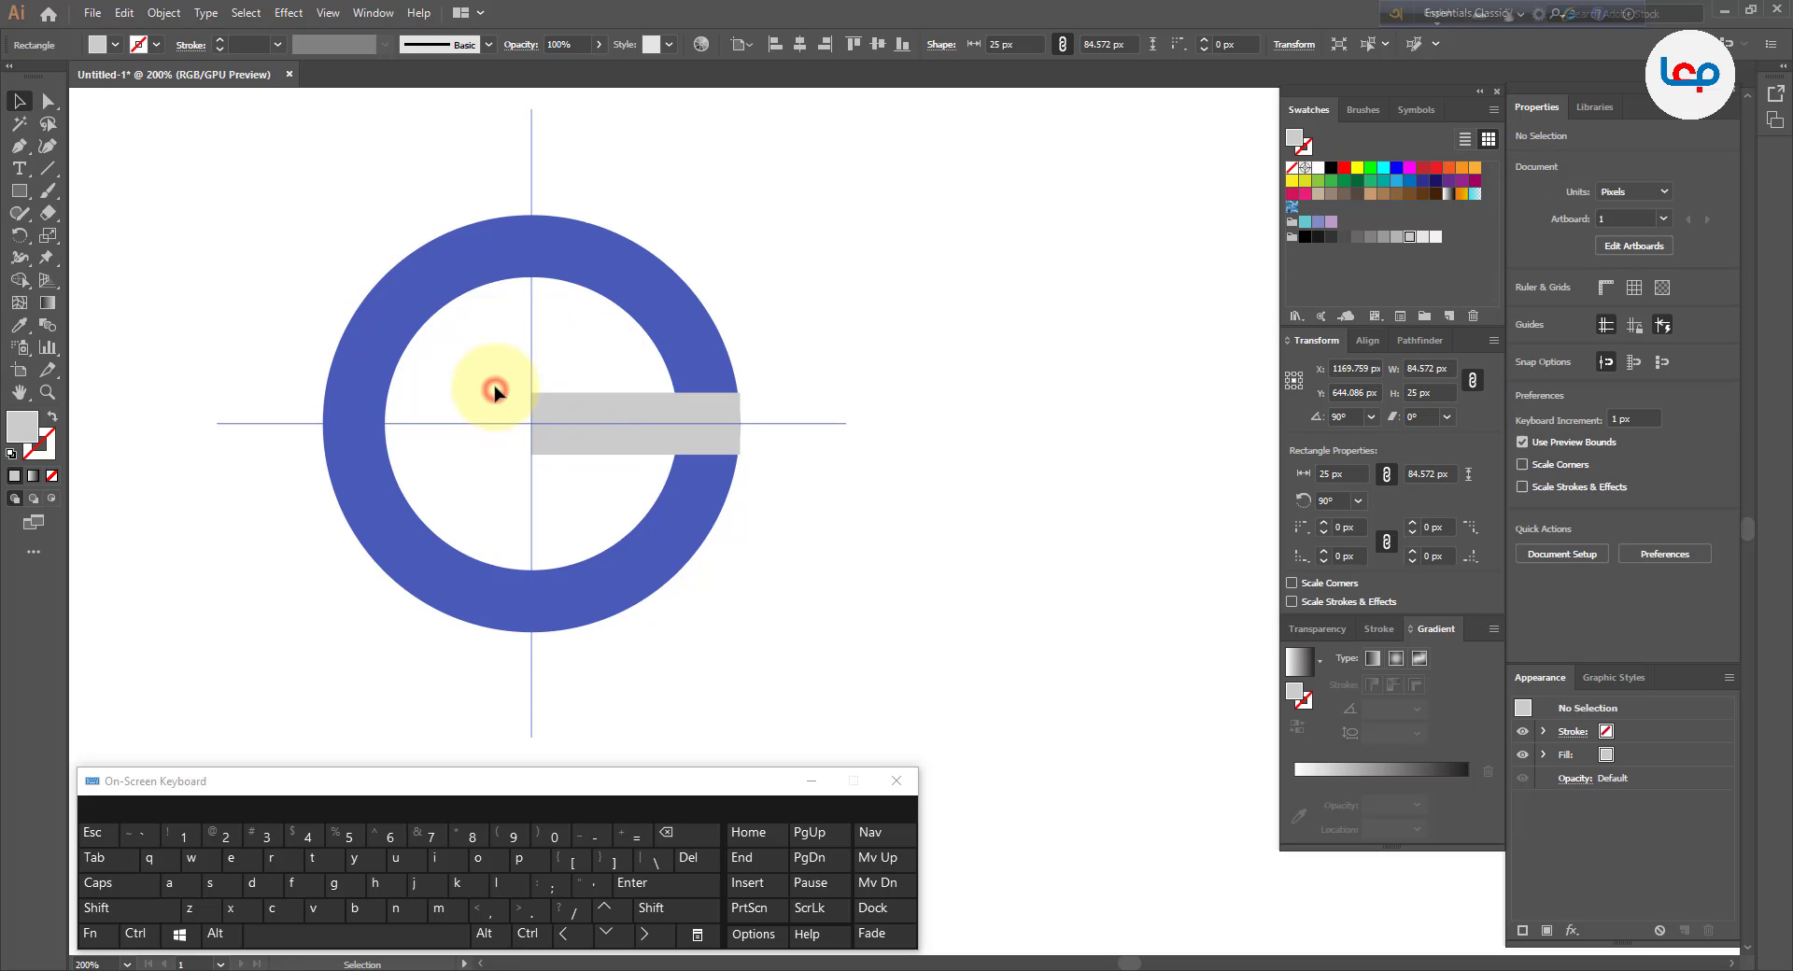
# - Draw a diagonal line across the ring, about 211 px long and rising to the right at about 23°
pyautogui.click(46, 168)
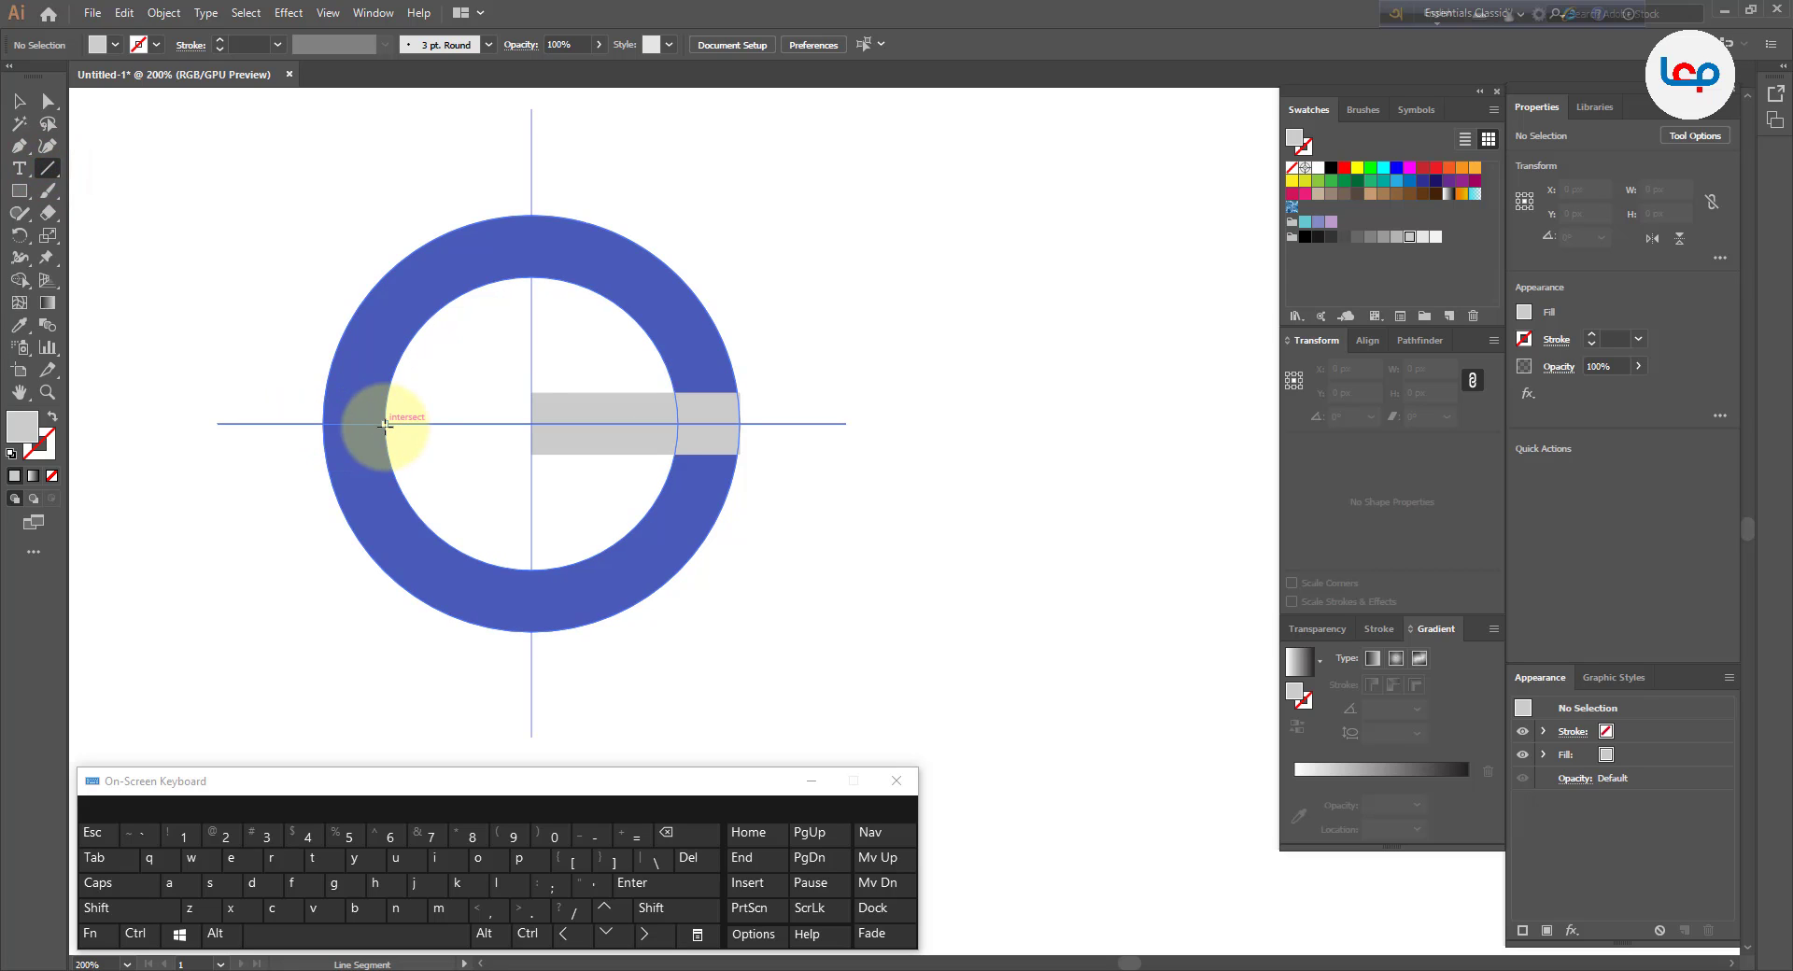
pyautogui.moveTo(385, 426); pyautogui.dragTo(790, 296)
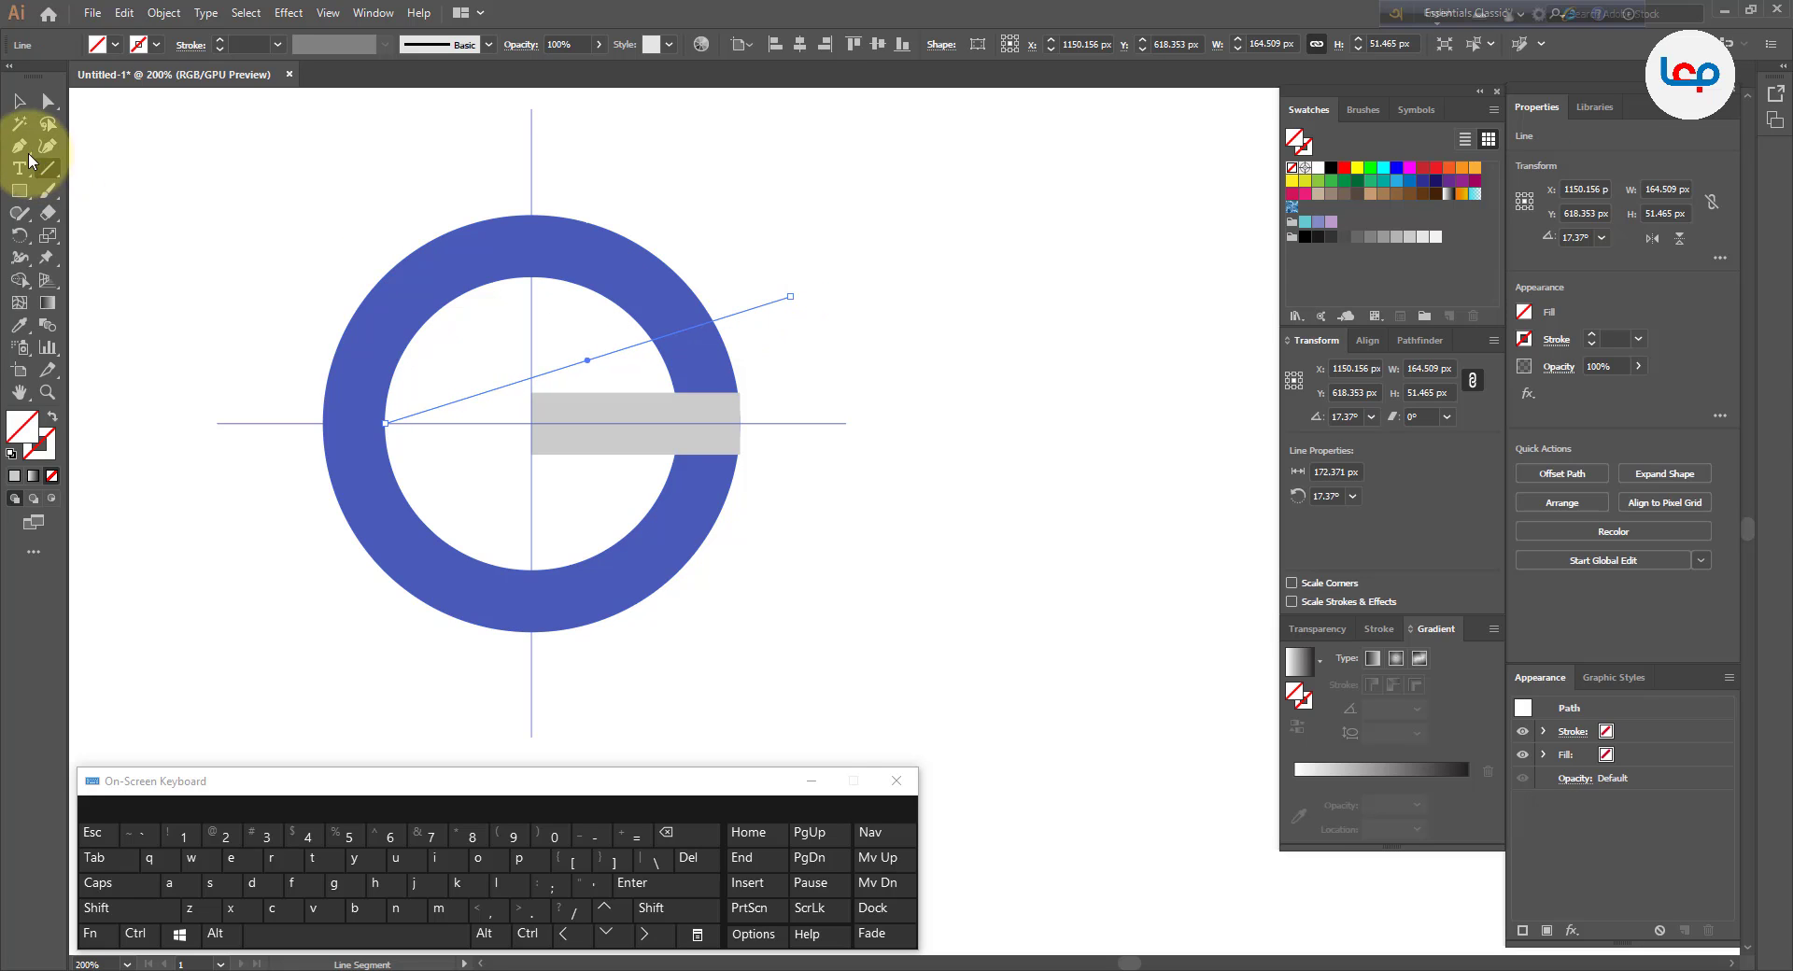
pyautogui.click(19, 100)
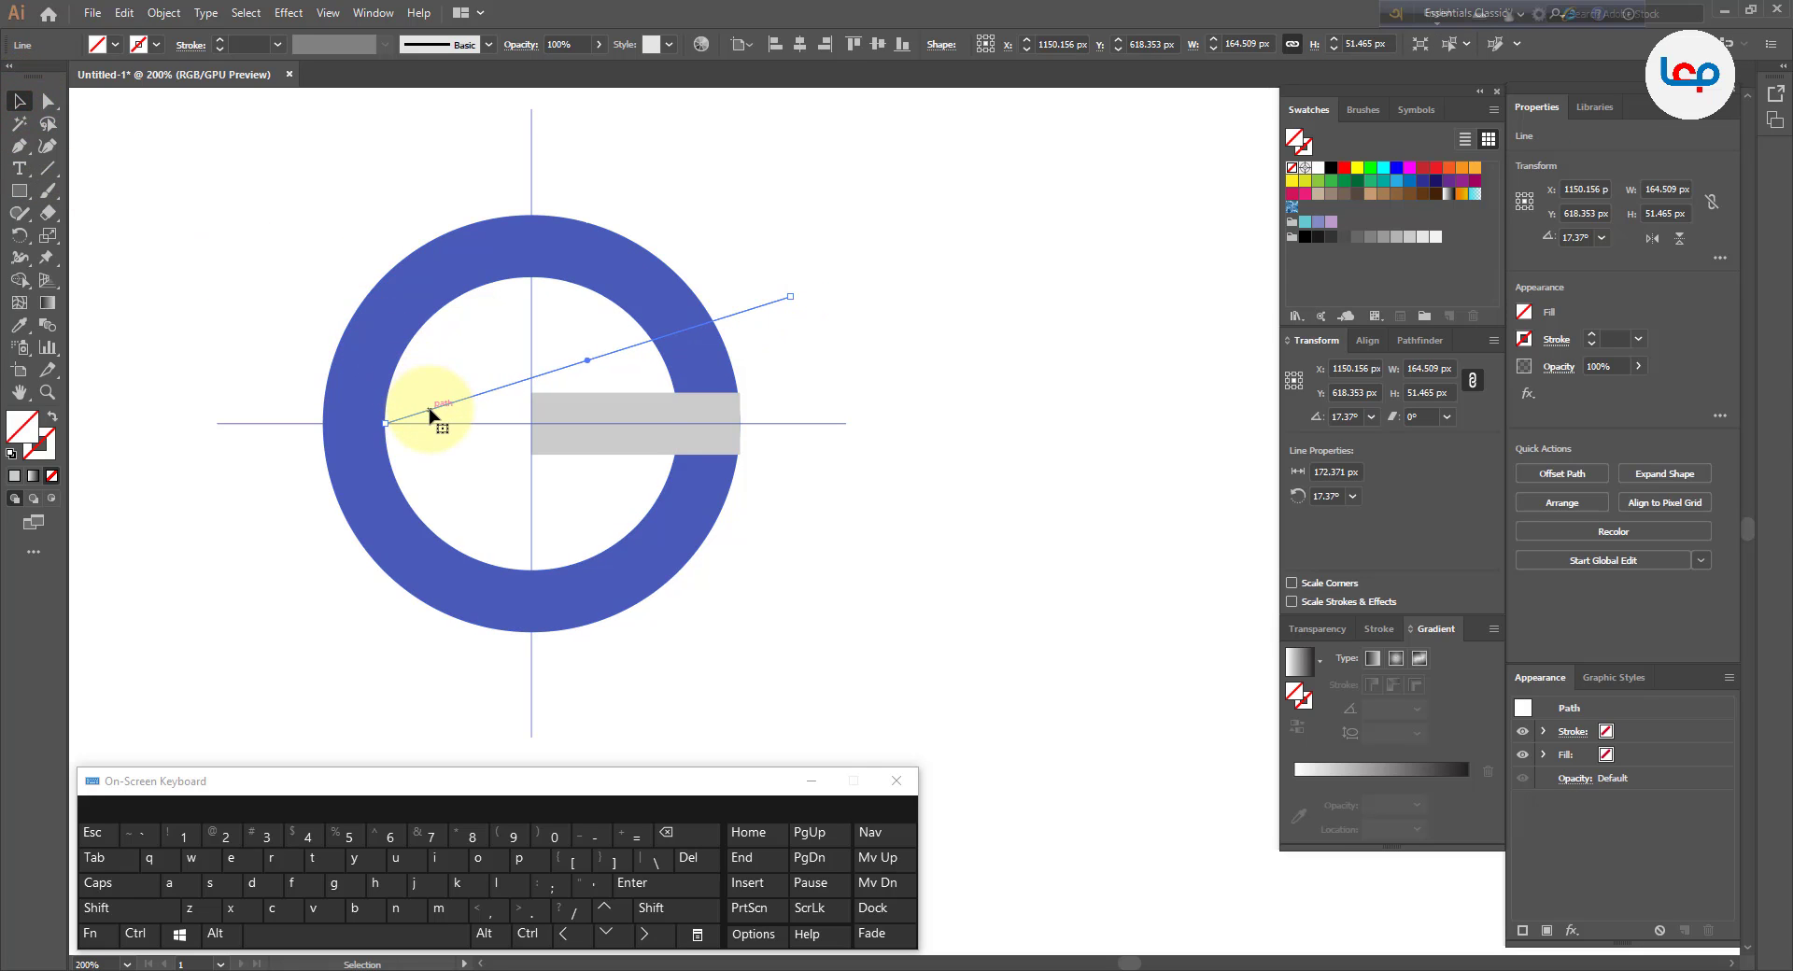
pyautogui.moveTo(430, 409); pyautogui.dragTo(327, 484)
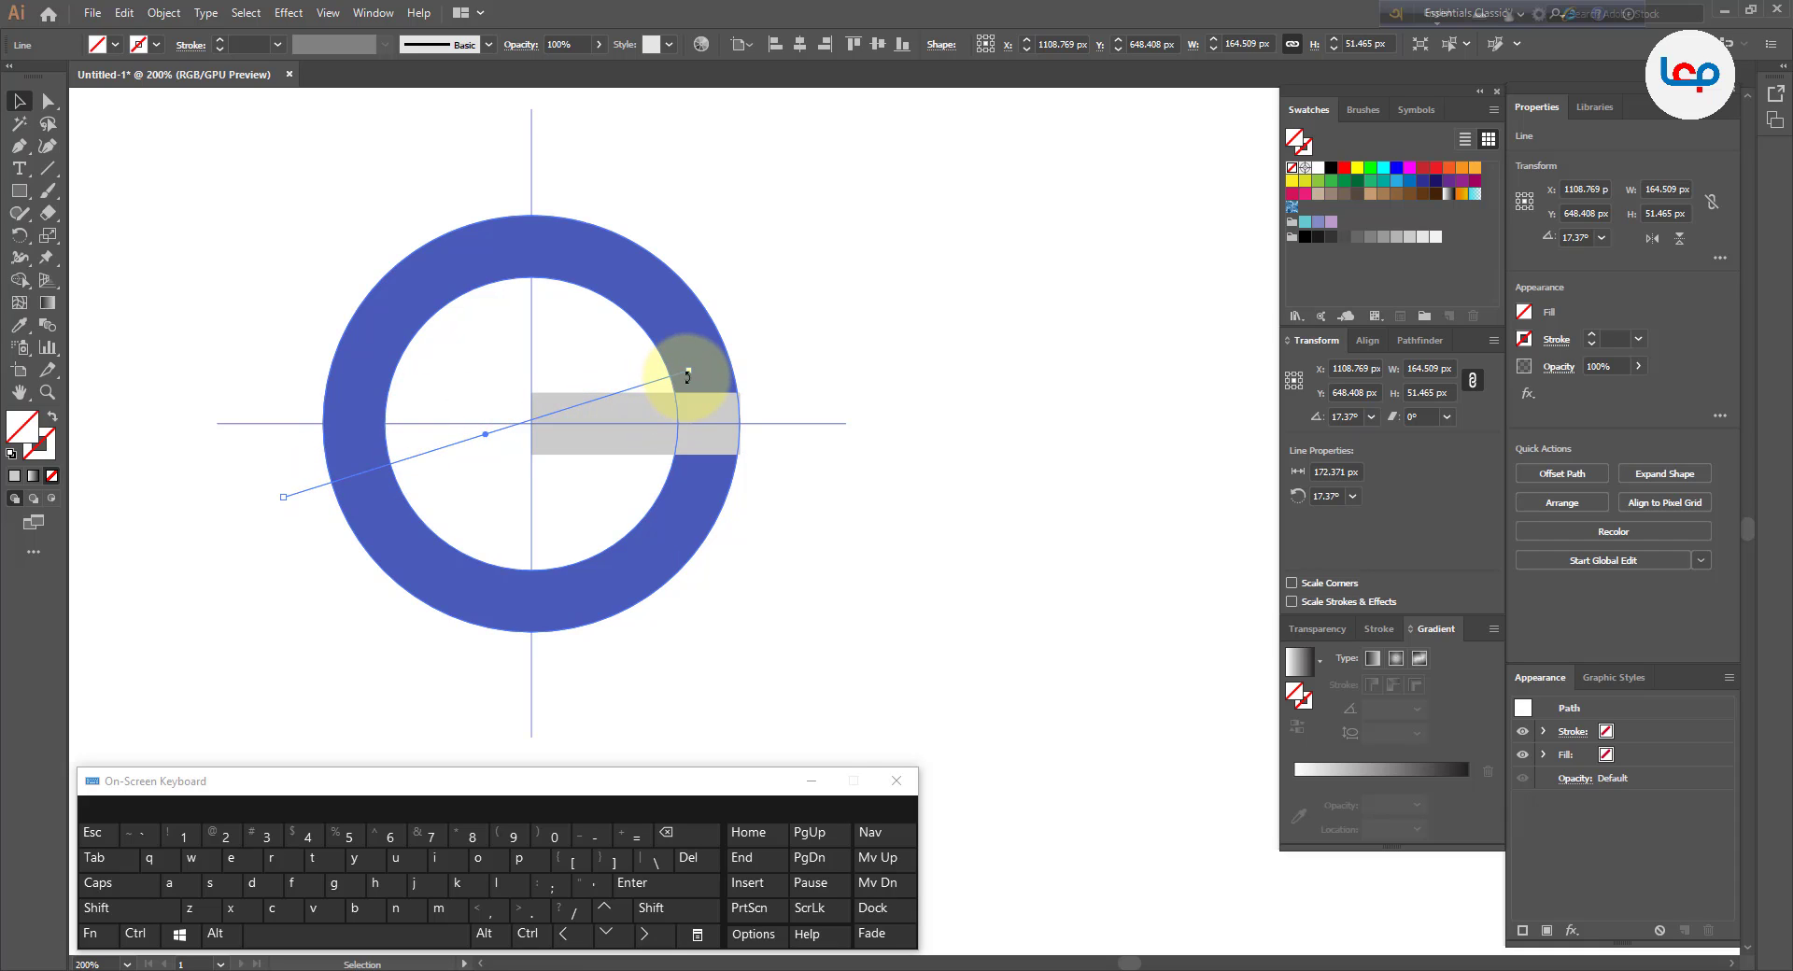
pyautogui.moveTo(688, 370); pyautogui.dragTo(758, 302)
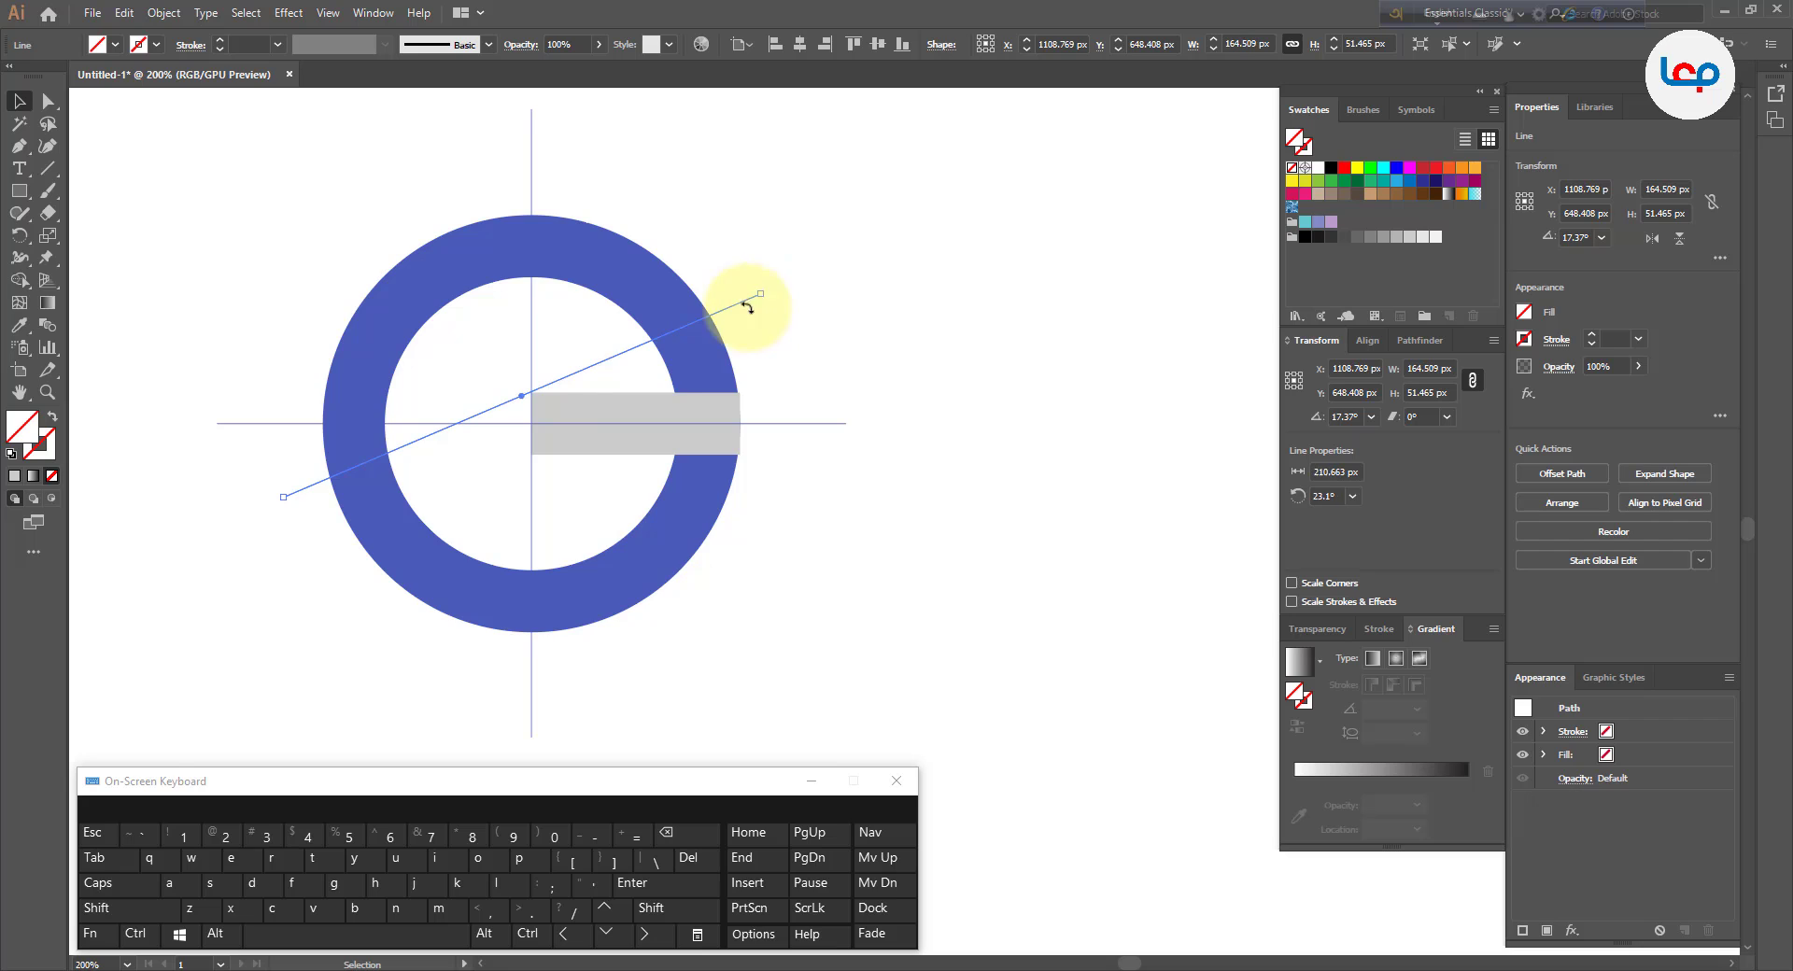
# - Move the diagonal line so that its midpoint sits on the grey bar's upper-left corner
pyautogui.scroll(4, 533, 388)
pyautogui.moveTo(553, 409); pyautogui.dragTo(596, 392)
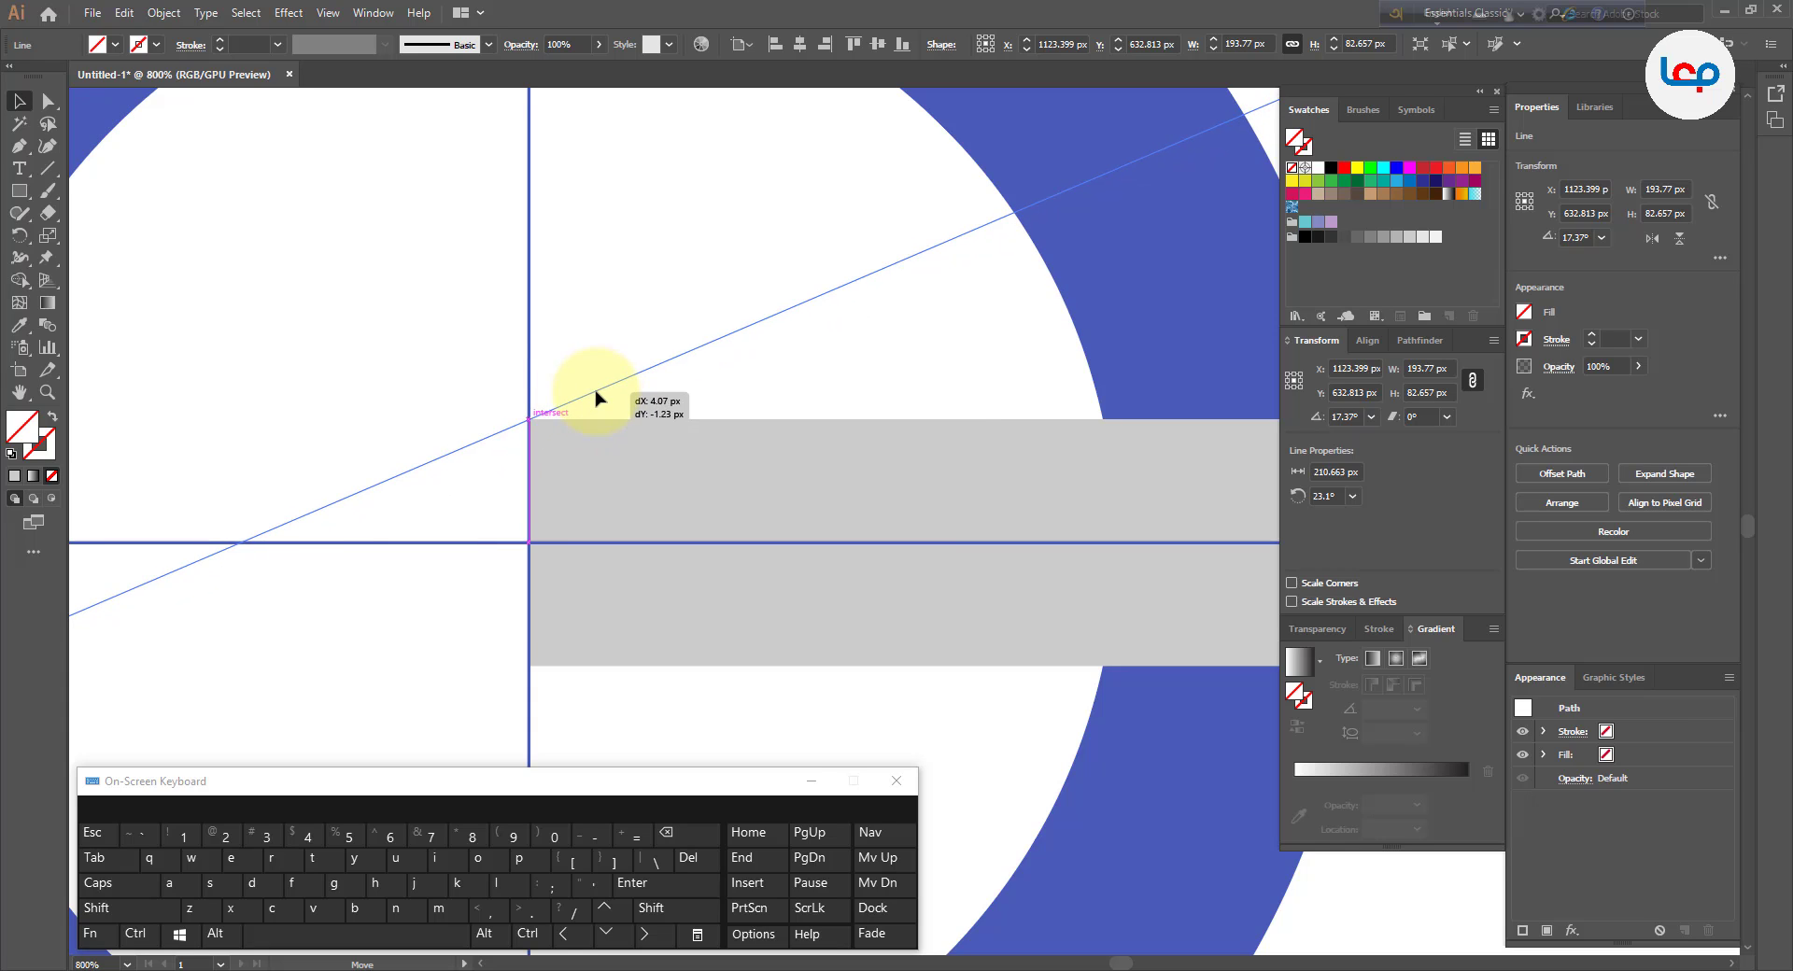
pyautogui.scroll(-3, 572, 378)
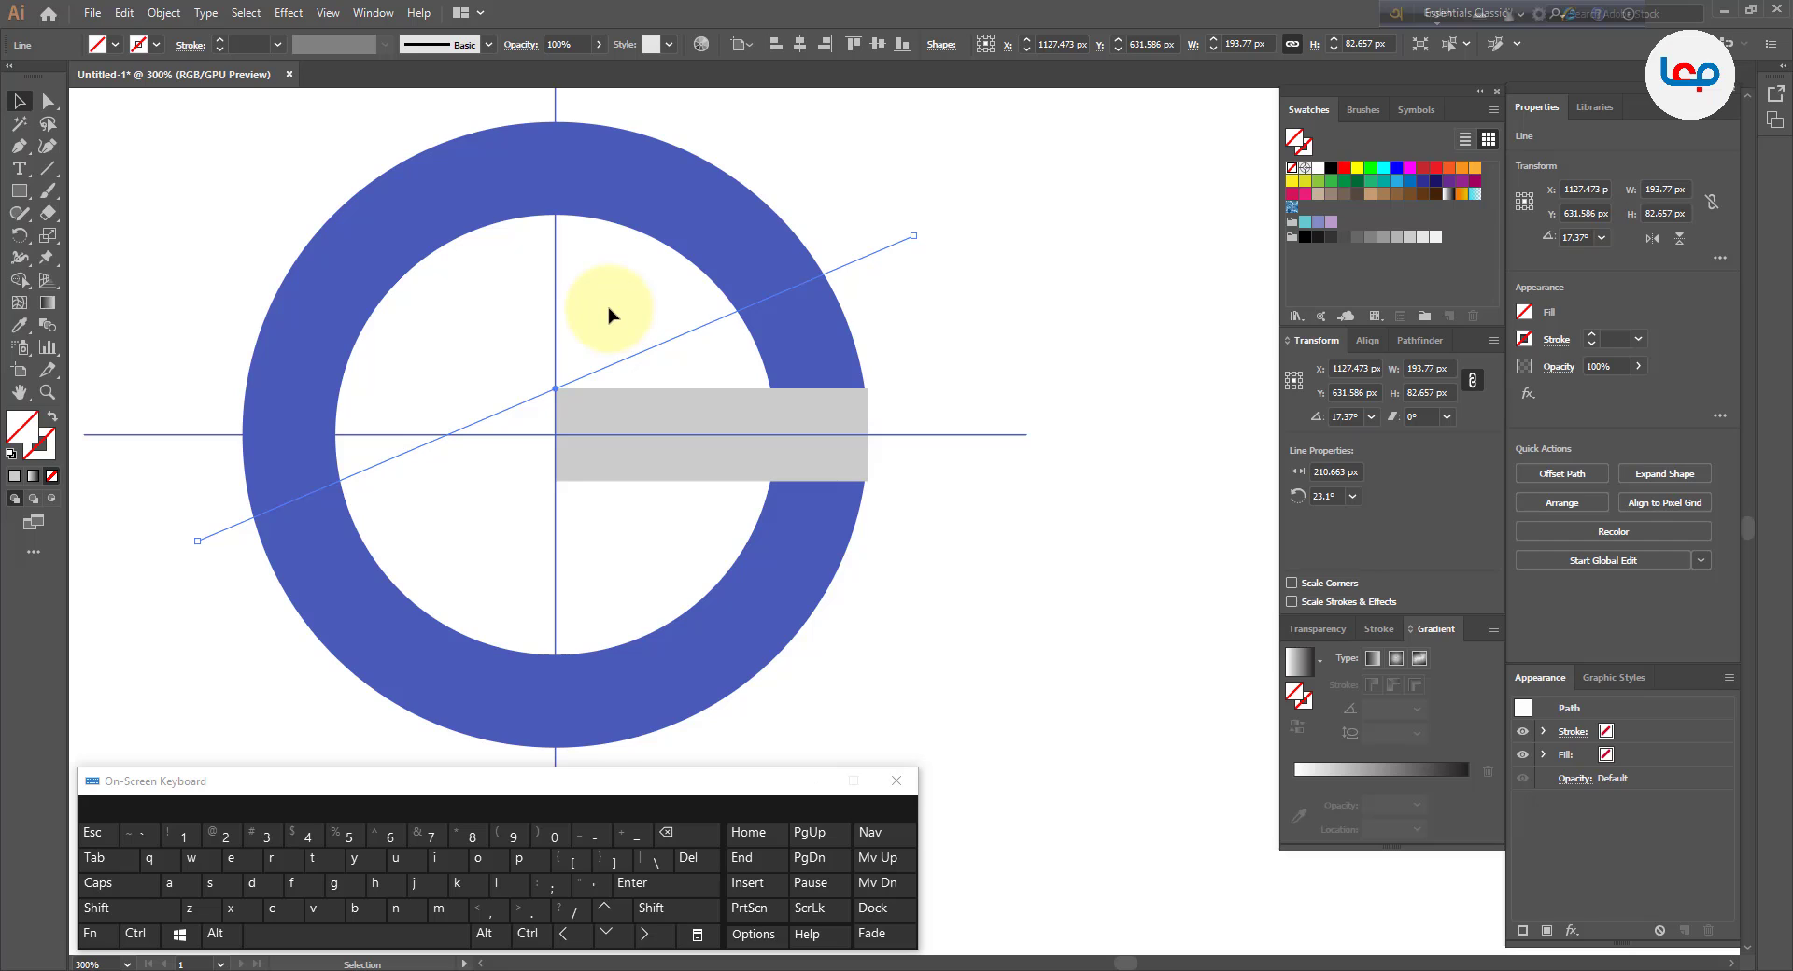
# - Remove the line ends outside the ring and the leftover pieces inside it from the emblem with Shape Builder
pyautogui.scroll(-3, 608, 314)
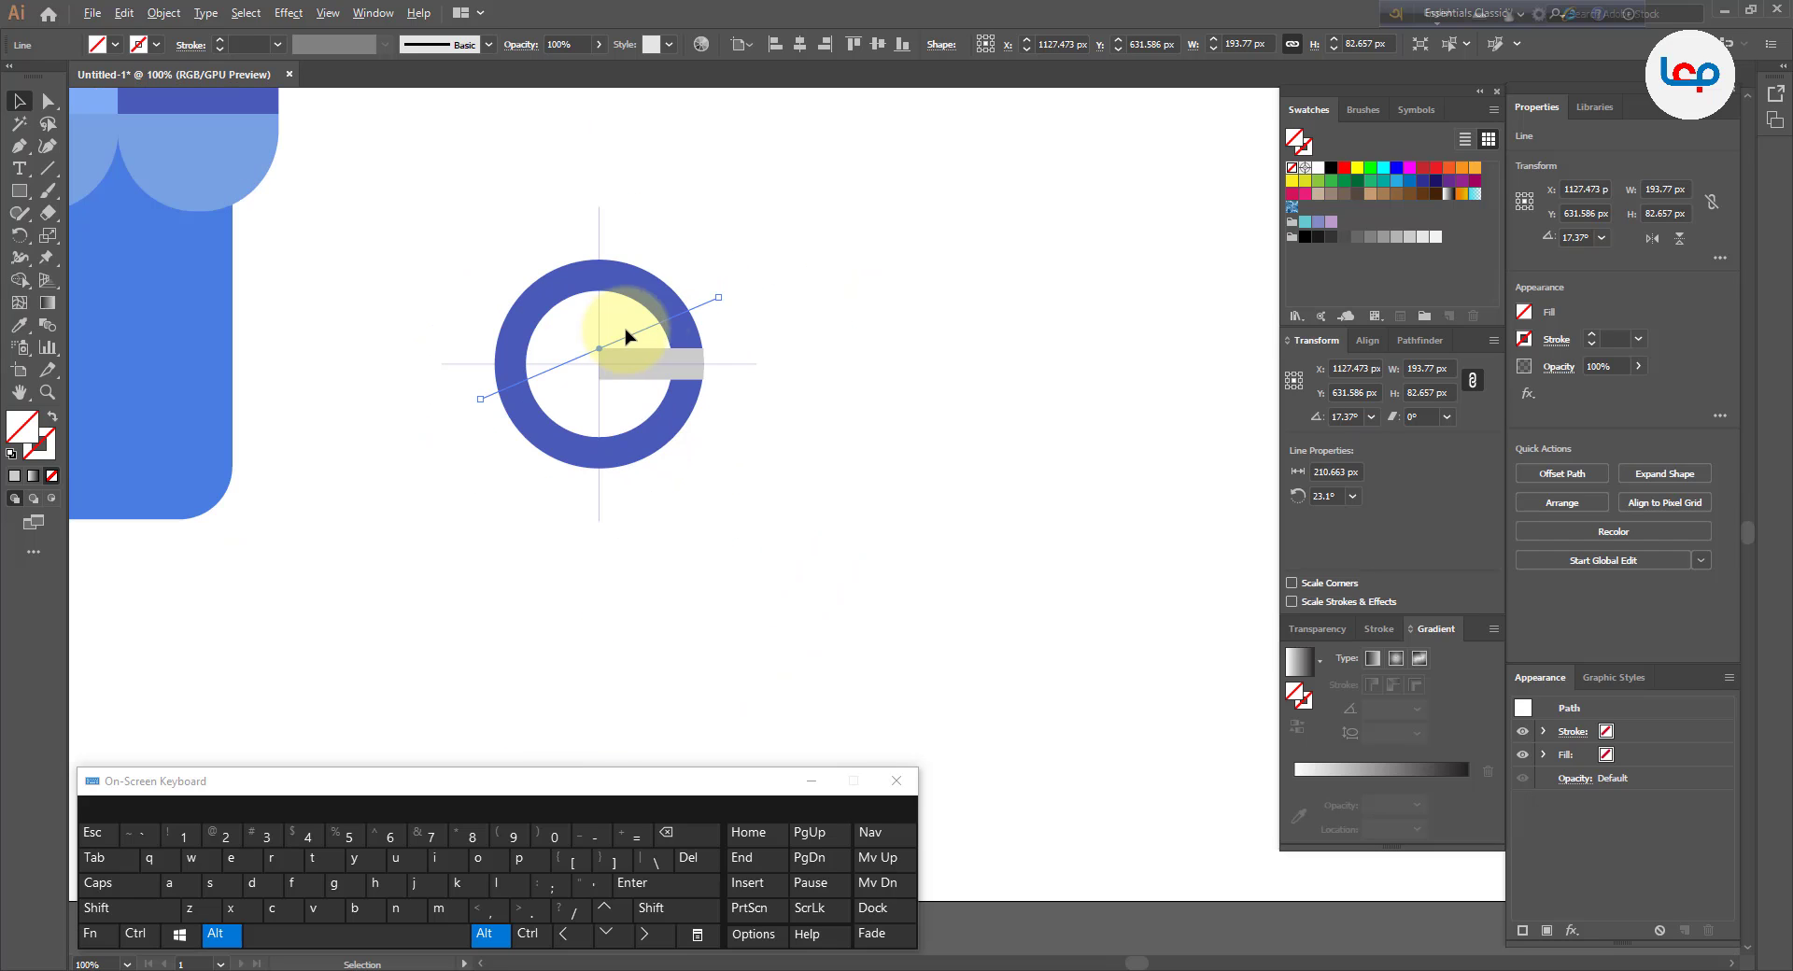
pyautogui.scroll(1, 627, 336)
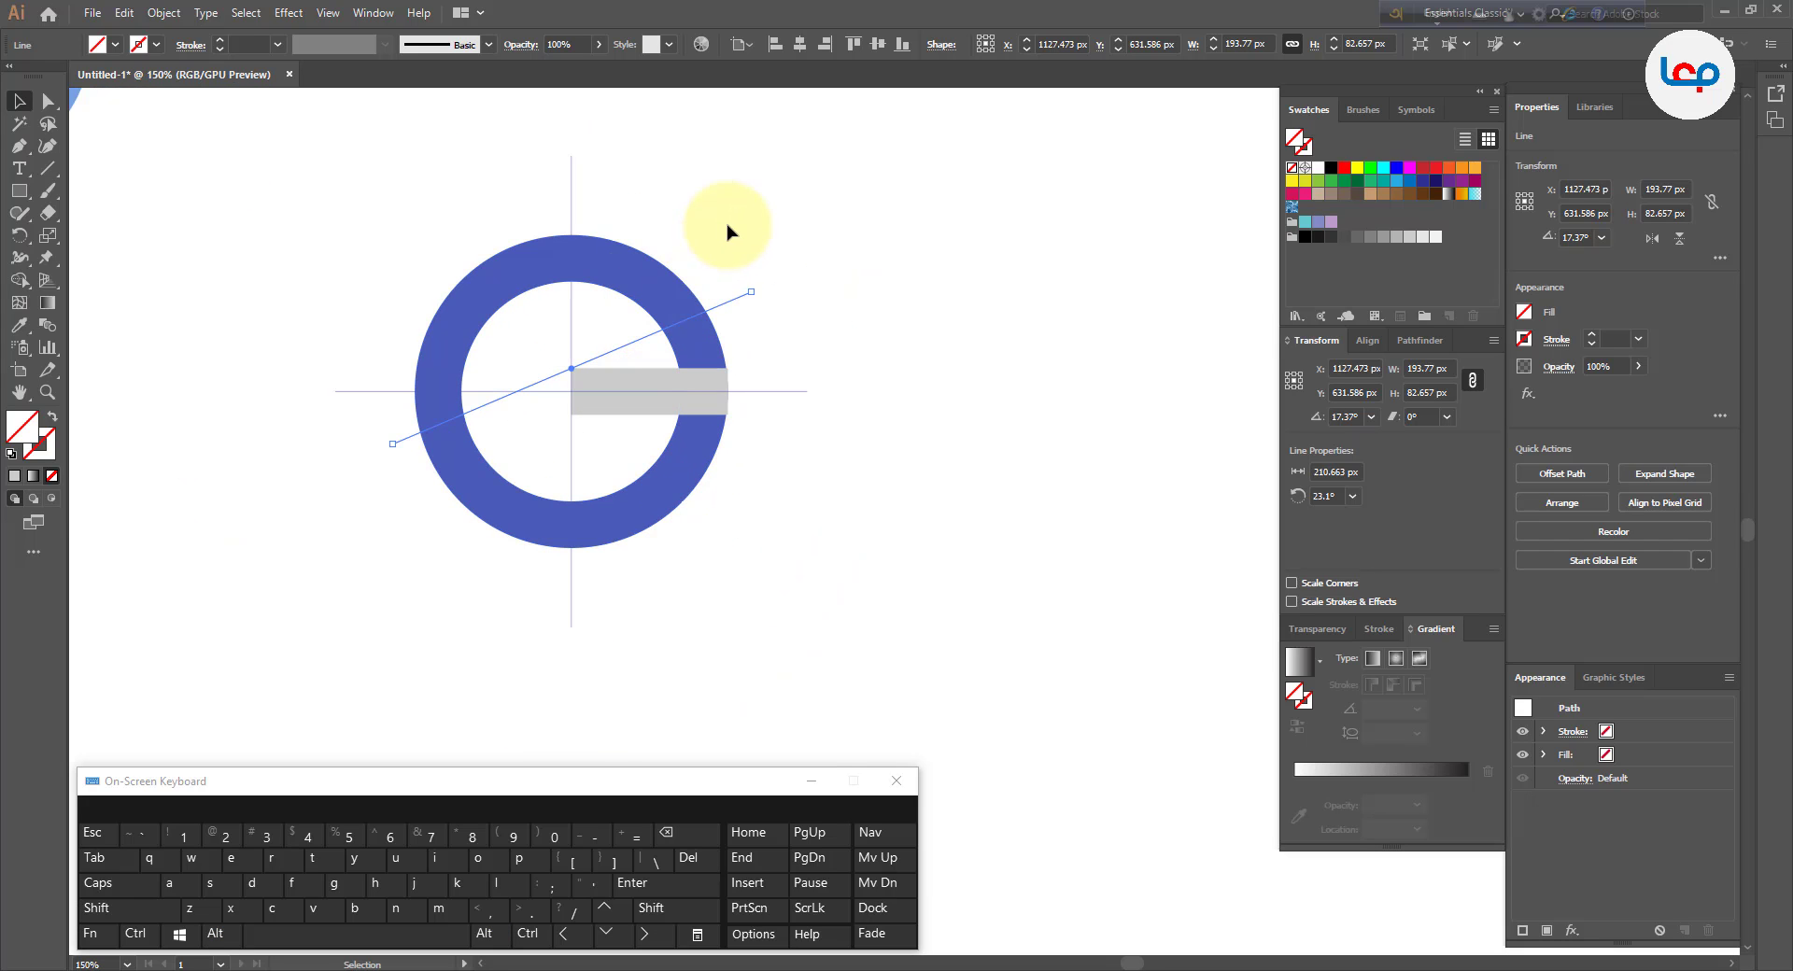
pyautogui.moveTo(727, 228); pyautogui.dragTo(452, 512)
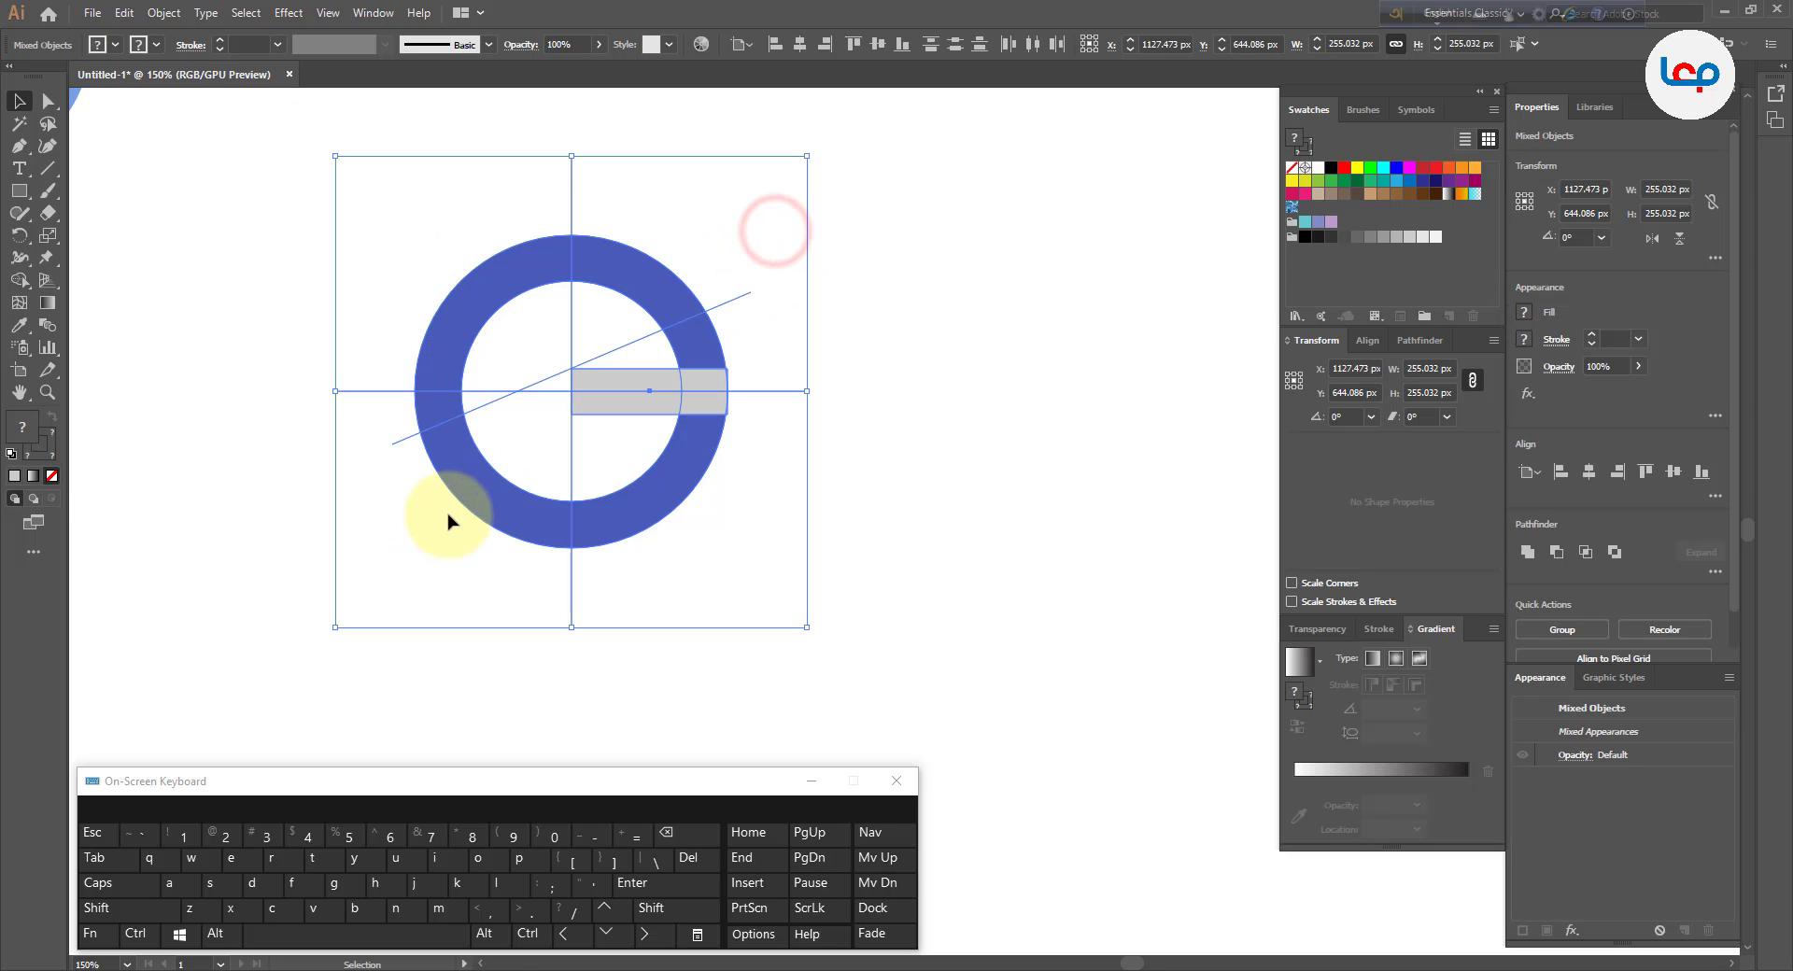
pyautogui.click(20, 281)
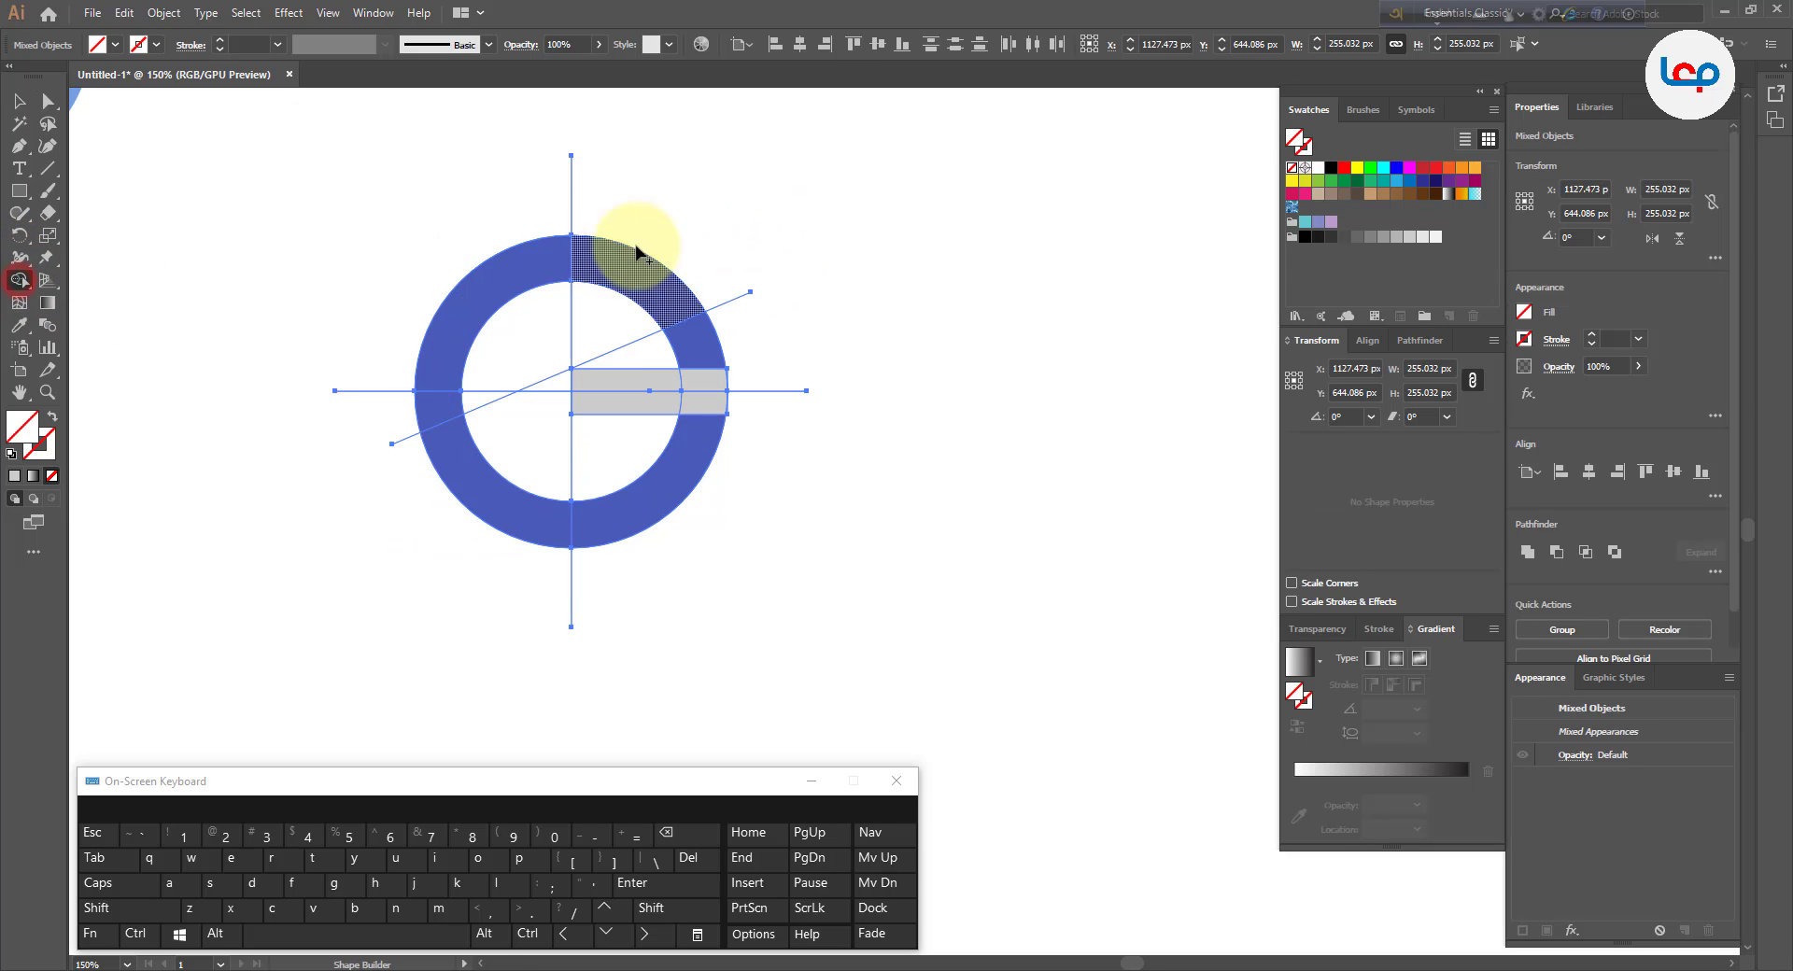
pyautogui.moveTo(657, 168); pyautogui.dragTo(490, 229)
pyautogui.moveTo(369, 355)
pyautogui.mouseDown()
pyautogui.moveTo(398, 439)
pyautogui.moveTo(460, 482)
pyautogui.moveTo(521, 435)
pyautogui.moveTo(496, 364)
pyautogui.mouseUp()
pyautogui.moveTo(641, 460); pyautogui.dragTo(564, 349)
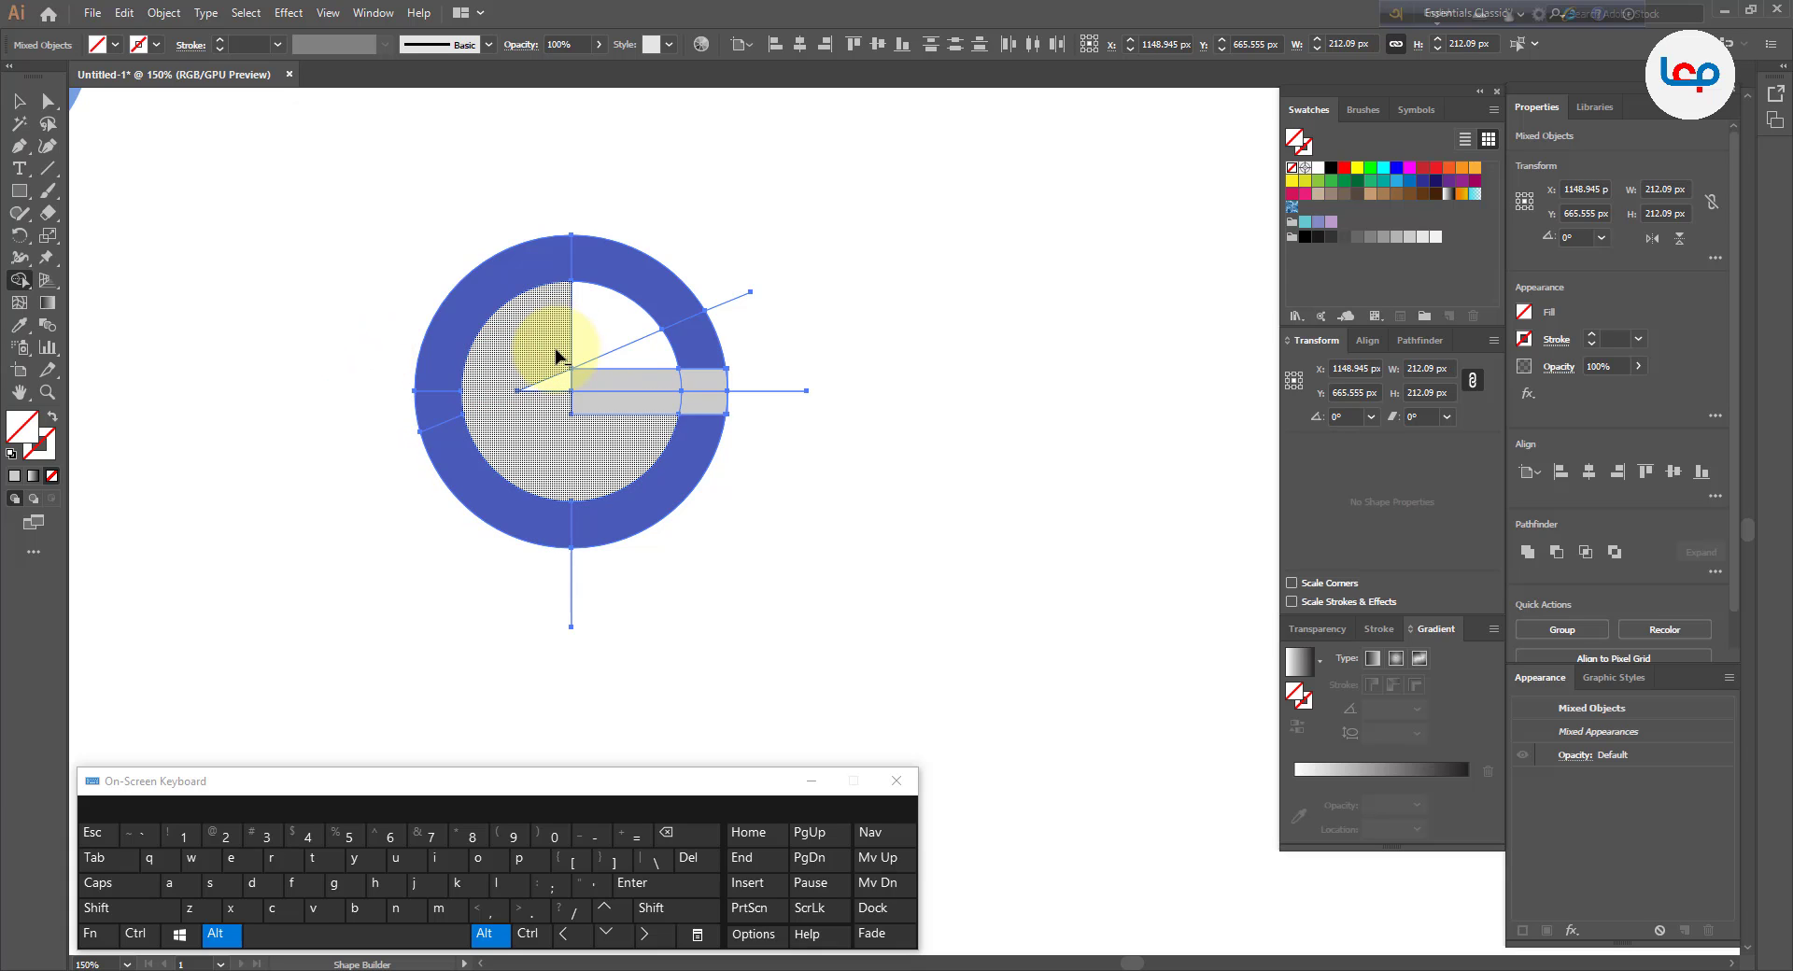
pyautogui.moveTo(563, 422)
pyautogui.mouseDown()
pyautogui.moveTo(558, 325)
pyautogui.moveTo(590, 315)
pyautogui.moveTo(644, 327)
pyautogui.mouseUp()
pyautogui.moveTo(737, 284)
pyautogui.mouseDown()
pyautogui.moveTo(774, 402)
pyautogui.moveTo(677, 533)
pyautogui.moveTo(560, 595)
pyautogui.mouseUp()
# - Open the ring between the diagonal line and the bar, and merge the remaining ring and bar pieces into one G shape
pyautogui.moveTo(627, 409)
pyautogui.mouseDown()
pyautogui.moveTo(709, 388)
pyautogui.moveTo(700, 452)
pyautogui.moveTo(660, 500)
pyautogui.moveTo(592, 529)
pyautogui.moveTo(496, 492)
pyautogui.moveTo(436, 400)
pyautogui.moveTo(457, 342)
pyautogui.moveTo(566, 267)
pyautogui.moveTo(694, 331)
pyautogui.moveTo(775, 324)
pyautogui.mouseUp()
pyautogui.hotkey('ctrl', 'z')
pyautogui.moveTo(627, 282)
pyautogui.mouseDown()
pyautogui.moveTo(574, 270)
pyautogui.moveTo(548, 292)
pyautogui.mouseUp()
# - Delete the two thin slivers at the bar's right end that stick out beyond the ring's curve
pyautogui.scroll(6, 719, 392)
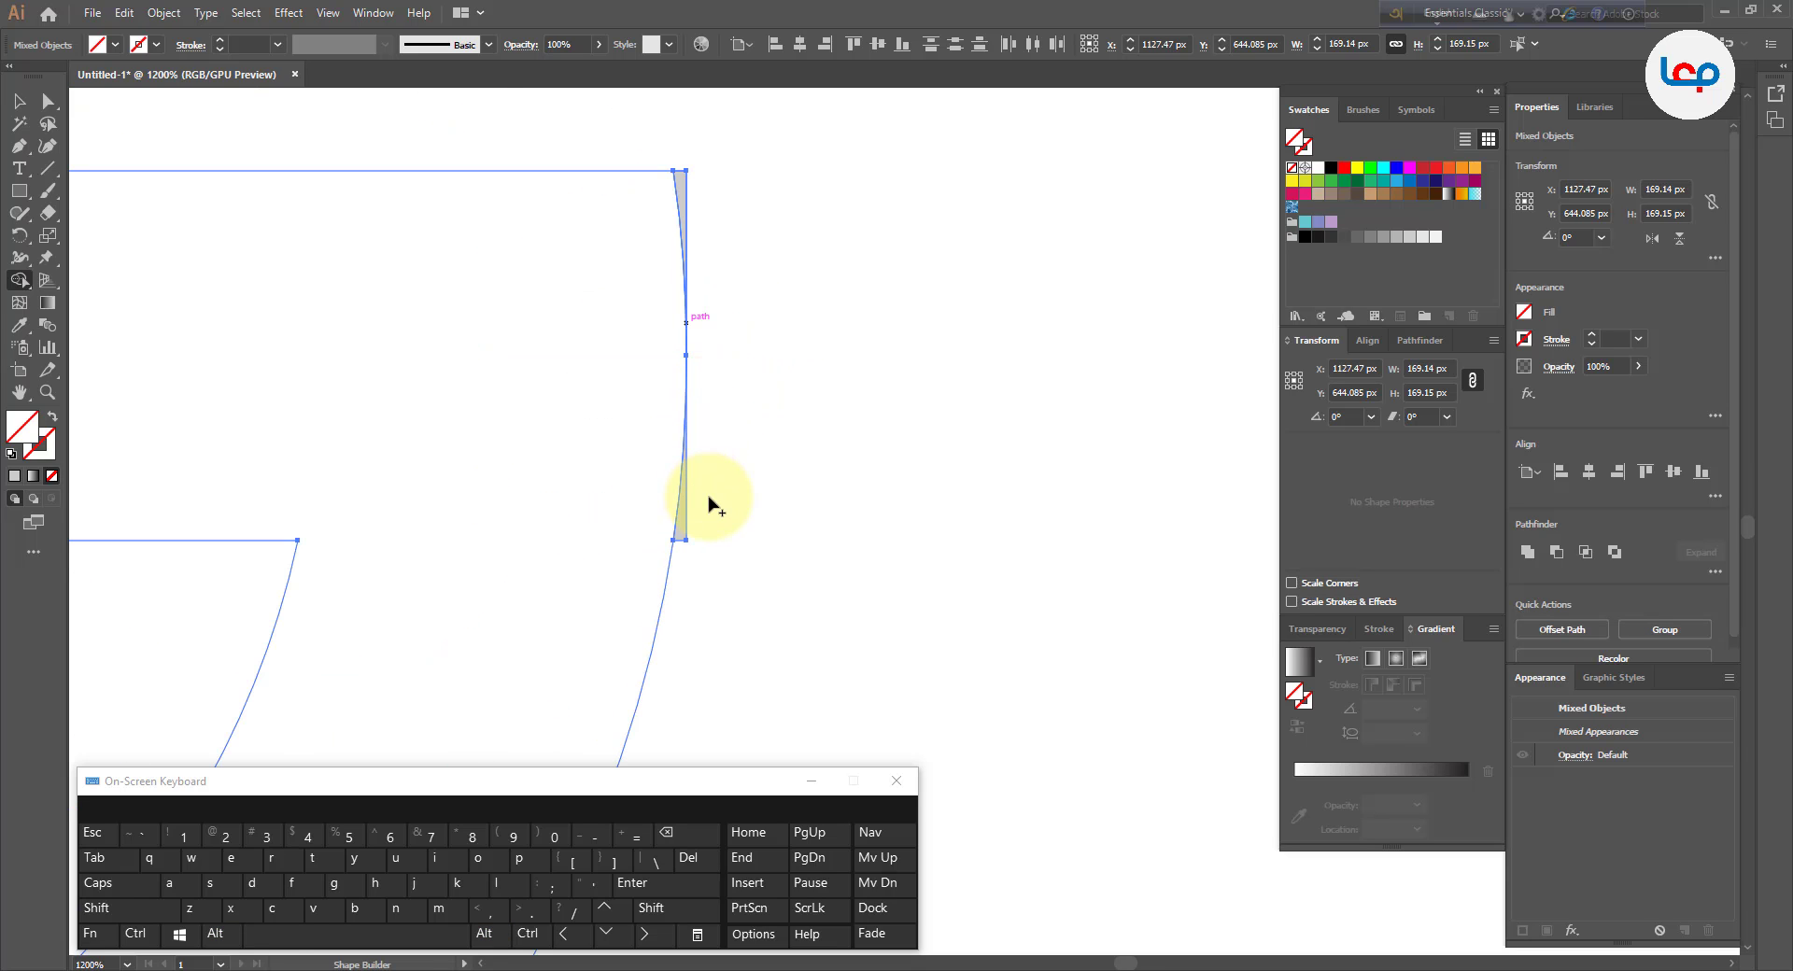
pyautogui.moveTo(686, 537); pyautogui.dragTo(686, 537)
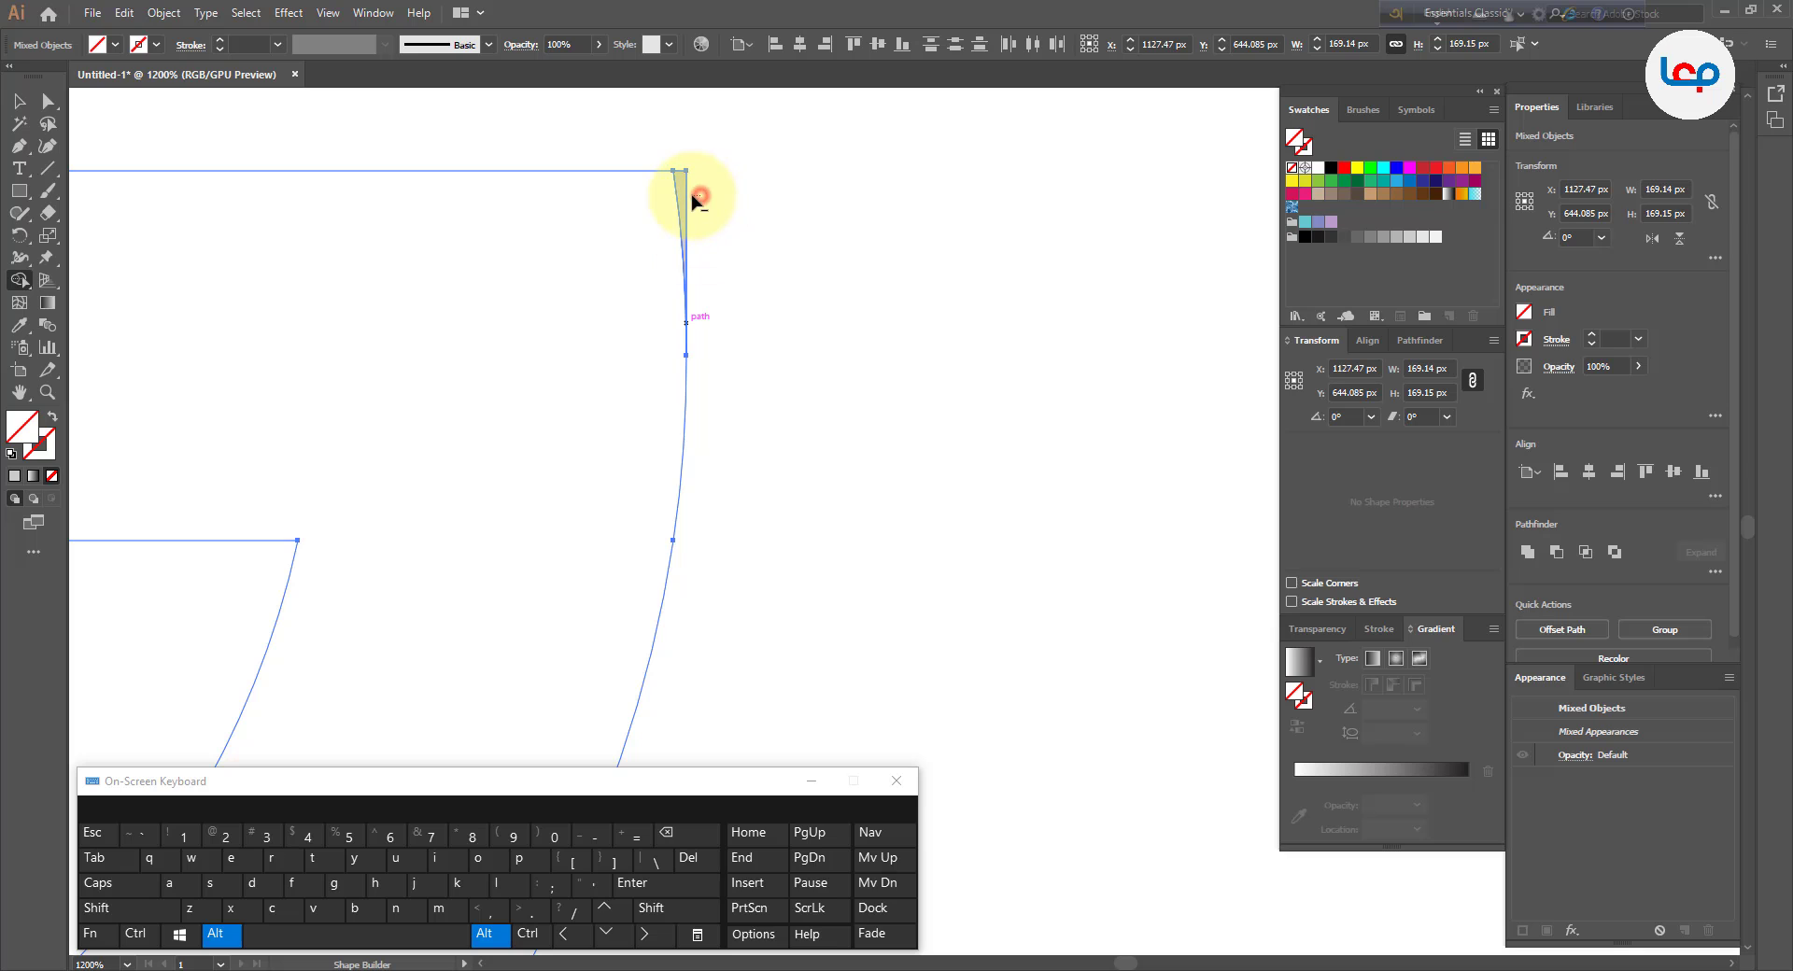
pyautogui.keyDown('alt'); pyautogui.click(696, 199); pyautogui.keyUp('alt')
pyautogui.scroll(-12, 721, 208)
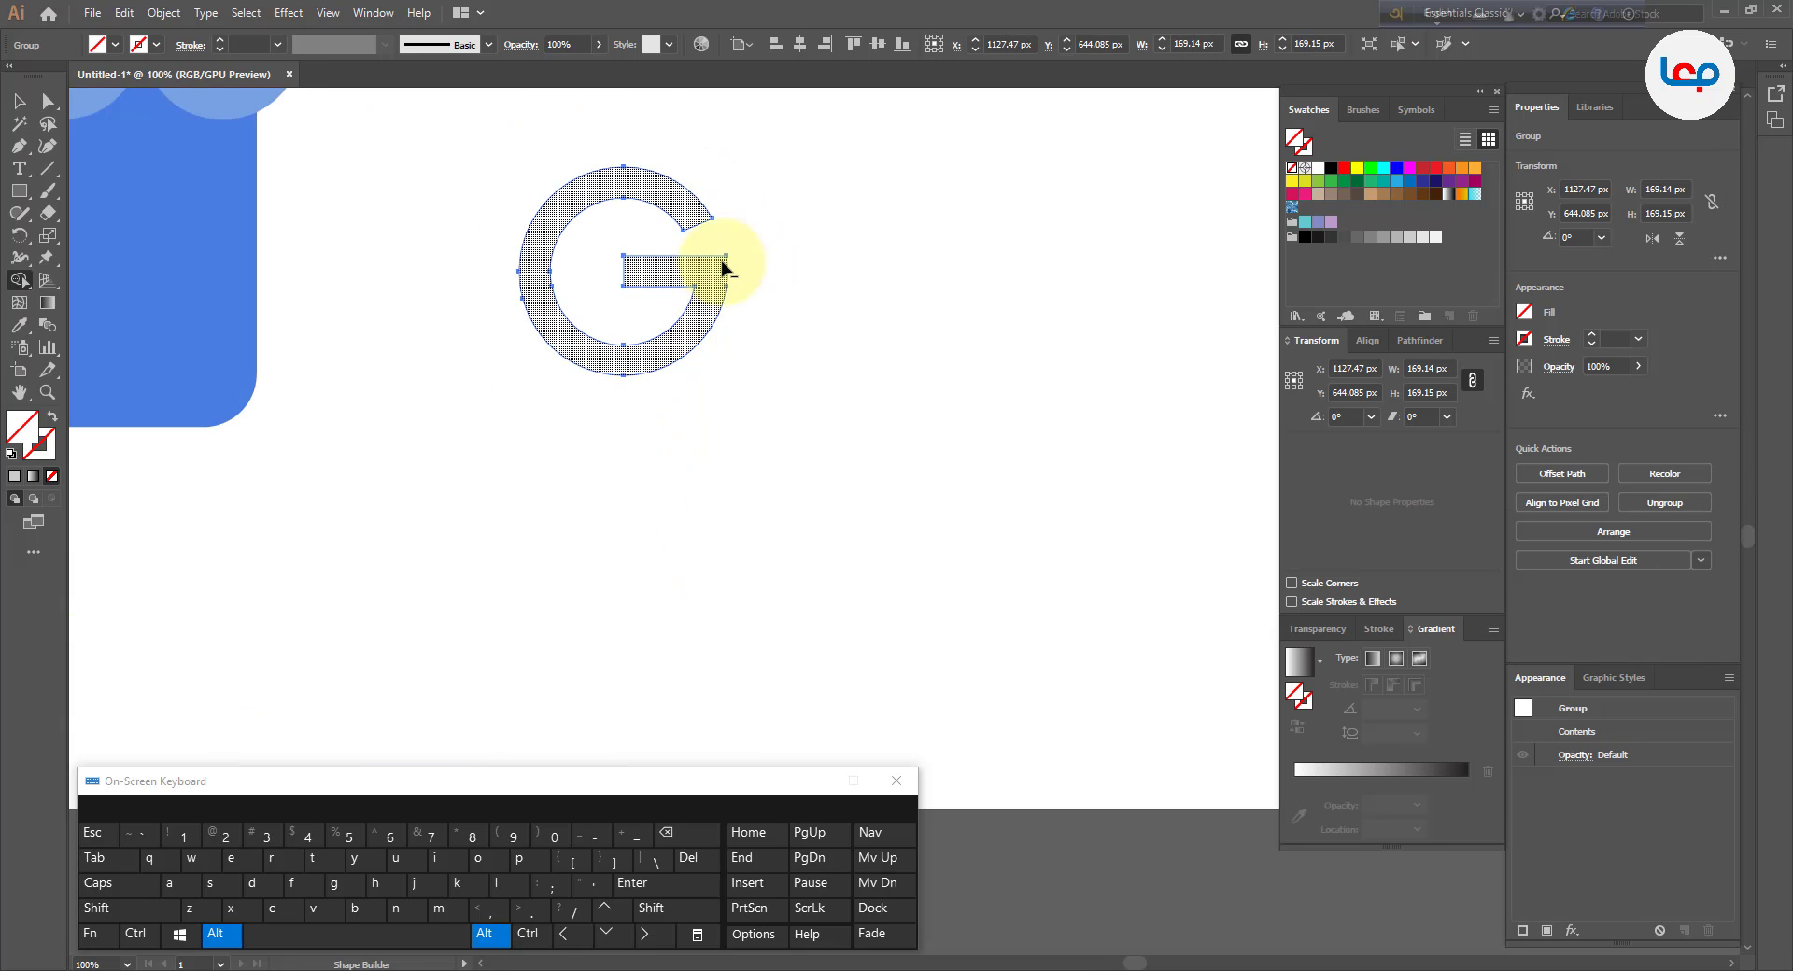
pyautogui.scroll(1, 724, 253)
# - Fill the G shape with white
pyautogui.click(19, 101)
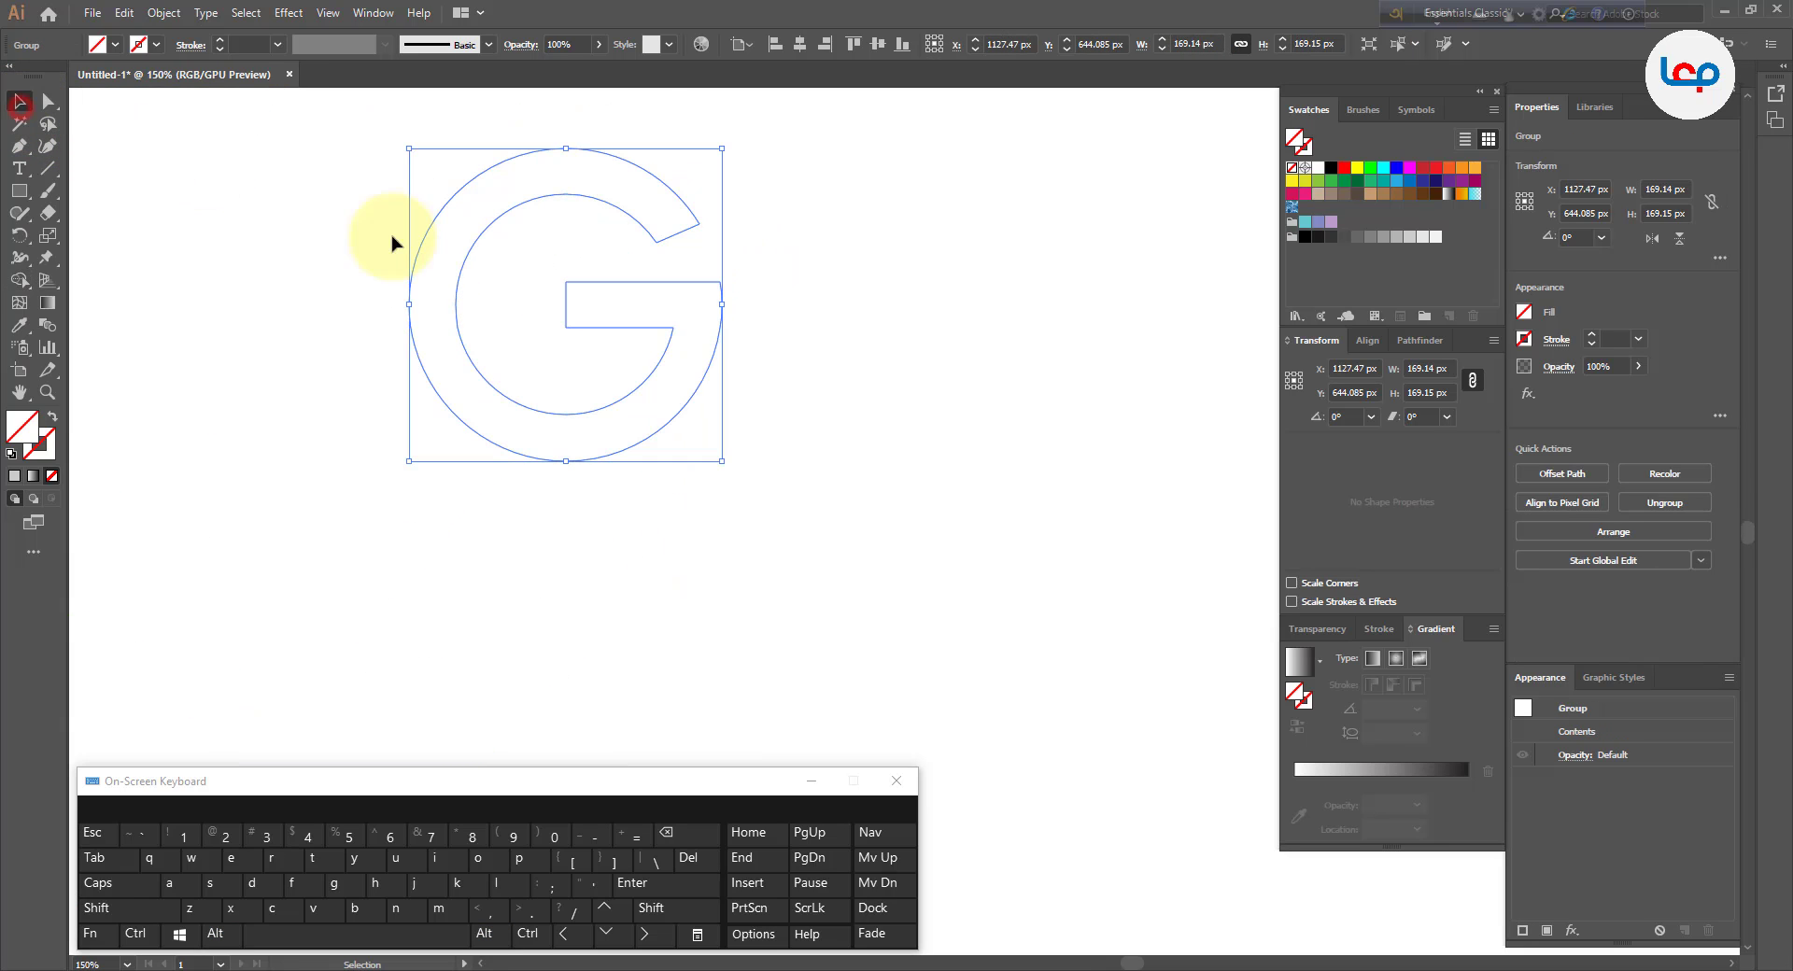
pyautogui.click(881, 334)
pyautogui.click(719, 327)
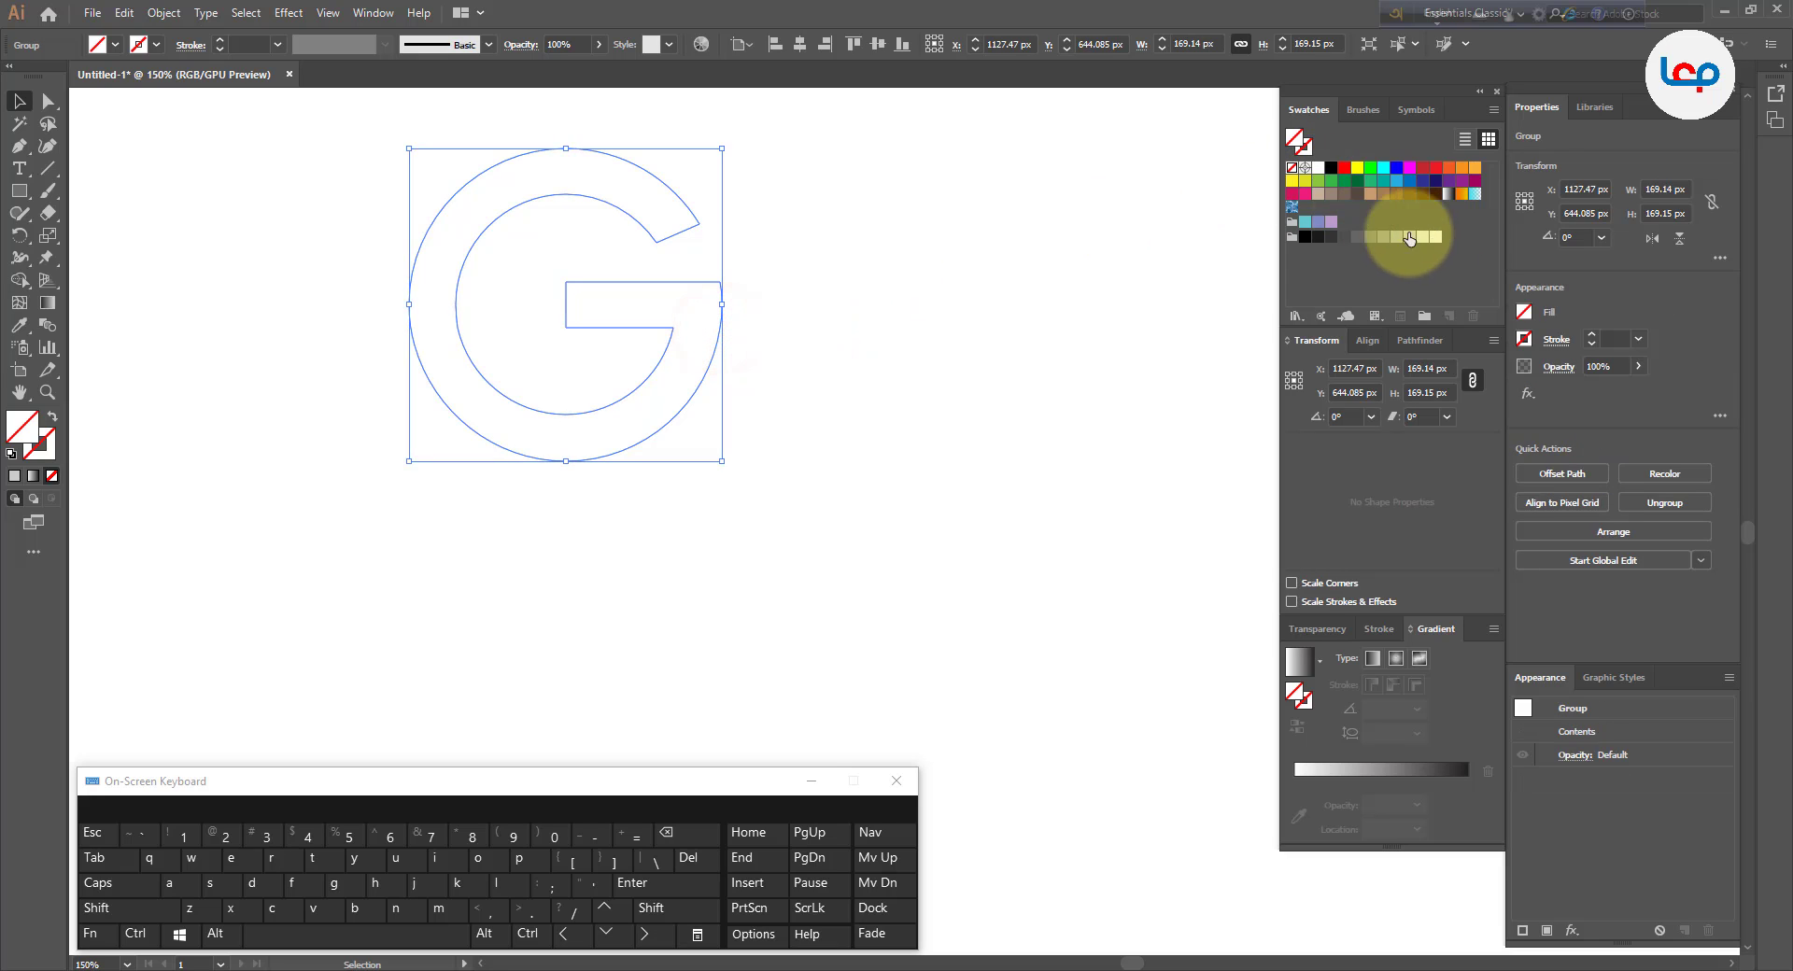
pyautogui.scroll(-2, 1020, 428)
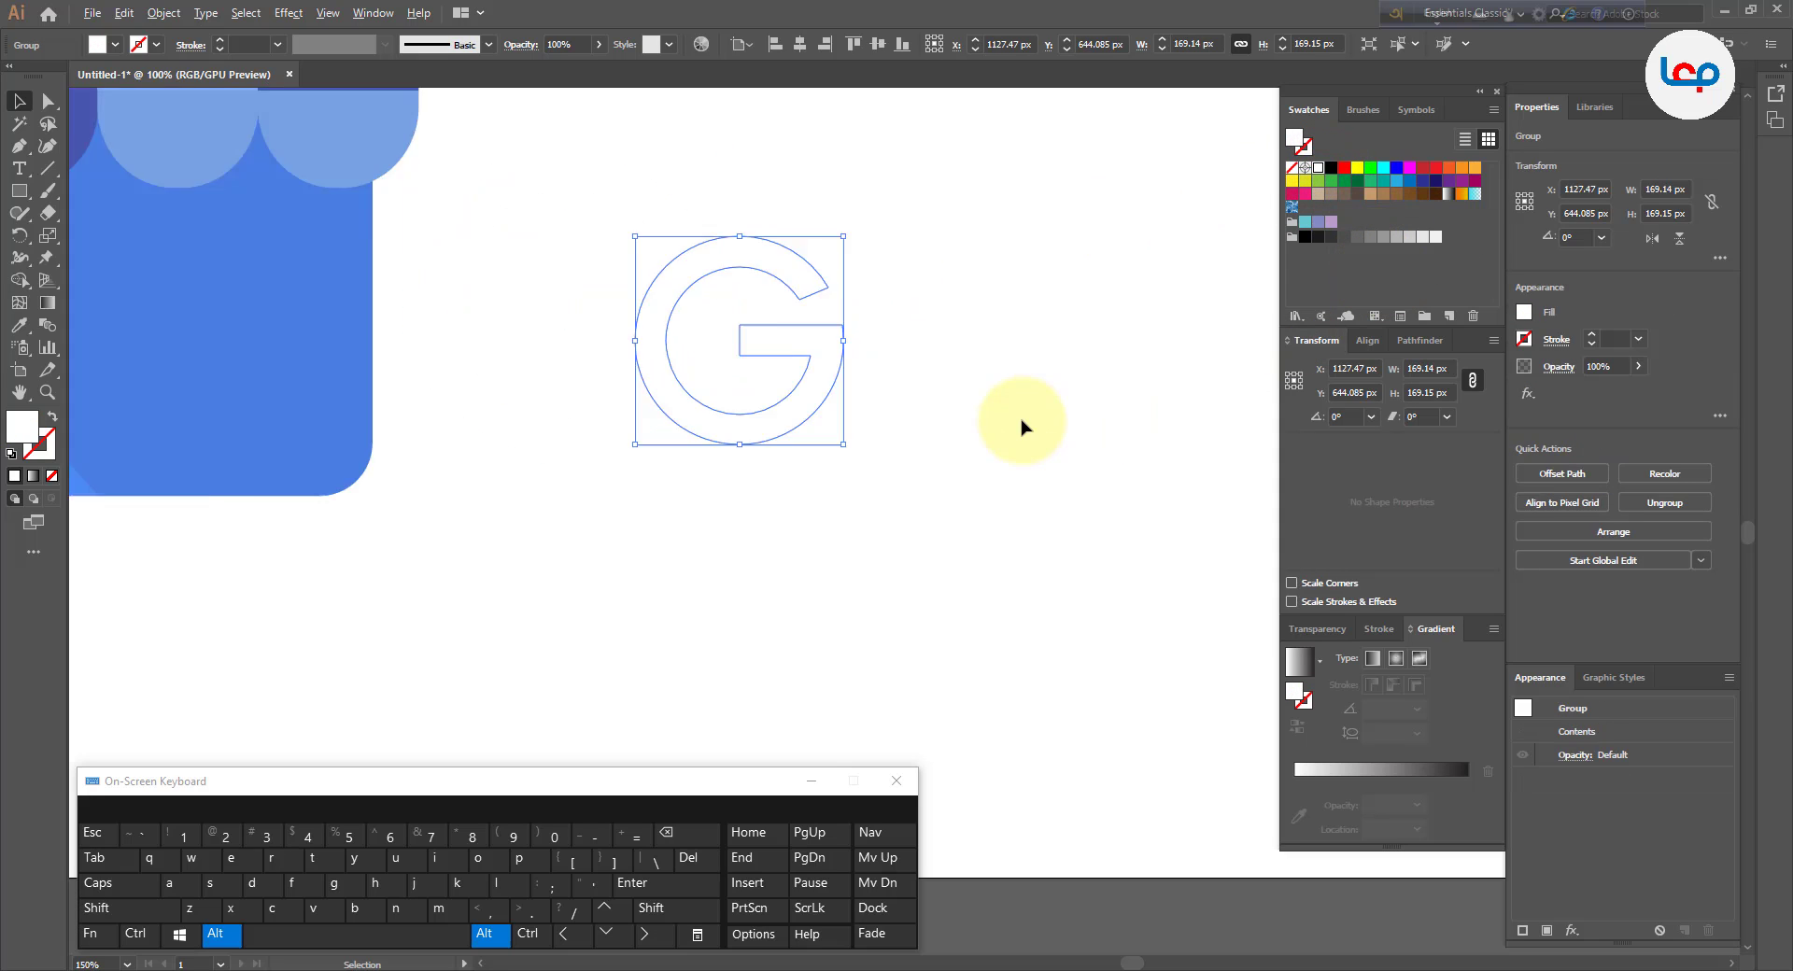
# - Move the white G onto the lower right of the storefront body and scale it down to about 129 px
pyautogui.moveTo(887, 397); pyautogui.dragTo(557, 389)
pyautogui.scroll(-2, 747, 355)
pyautogui.scroll(2, 737, 331)
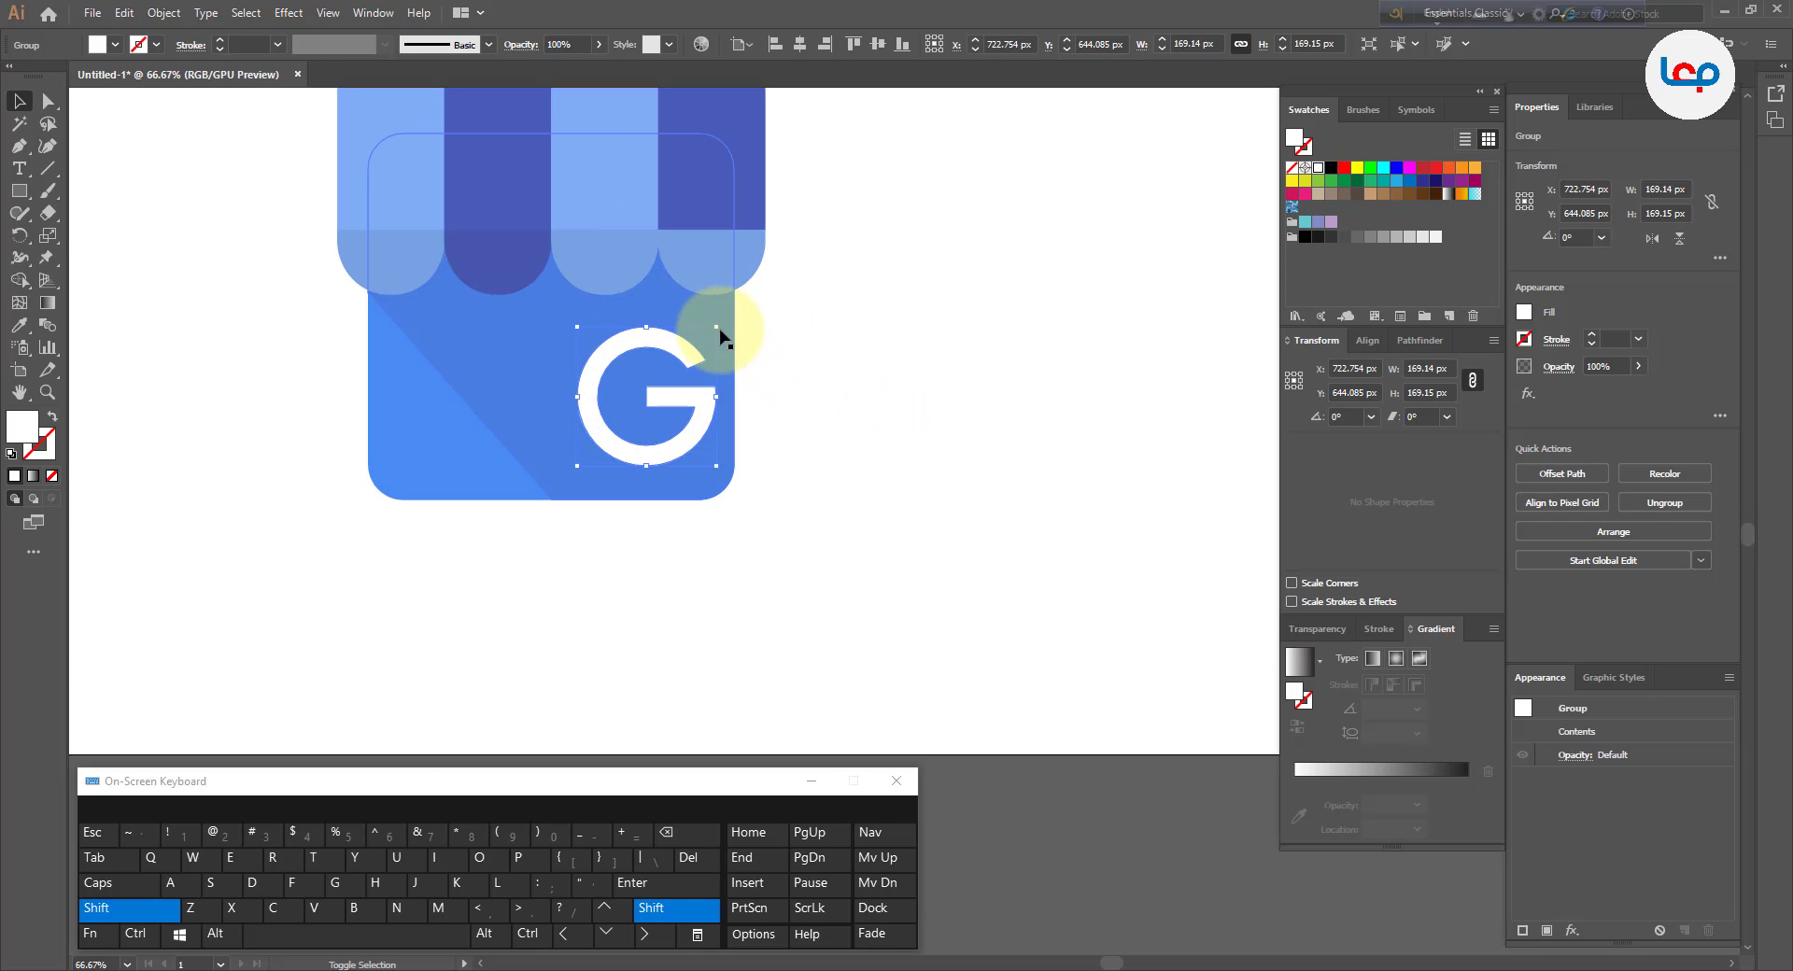
pyautogui.moveTo(719, 330); pyautogui.dragTo(700, 344)
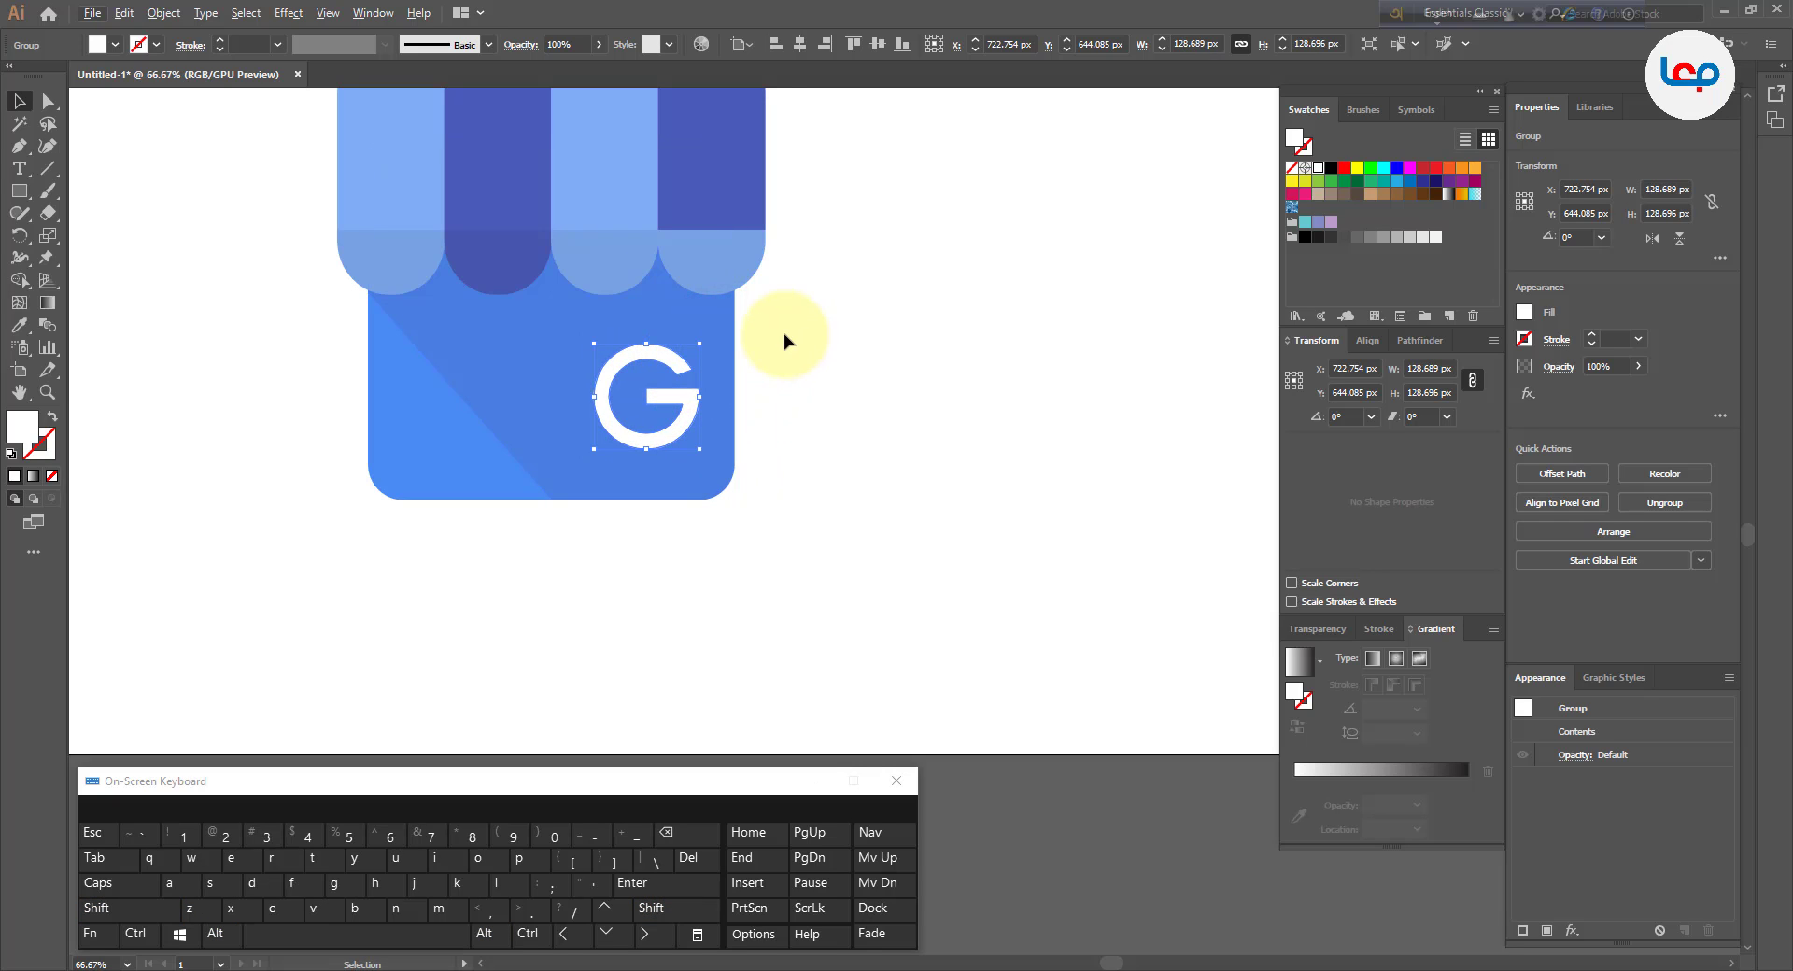
pyautogui.click(911, 380)
pyautogui.scroll(-2, 758, 372)
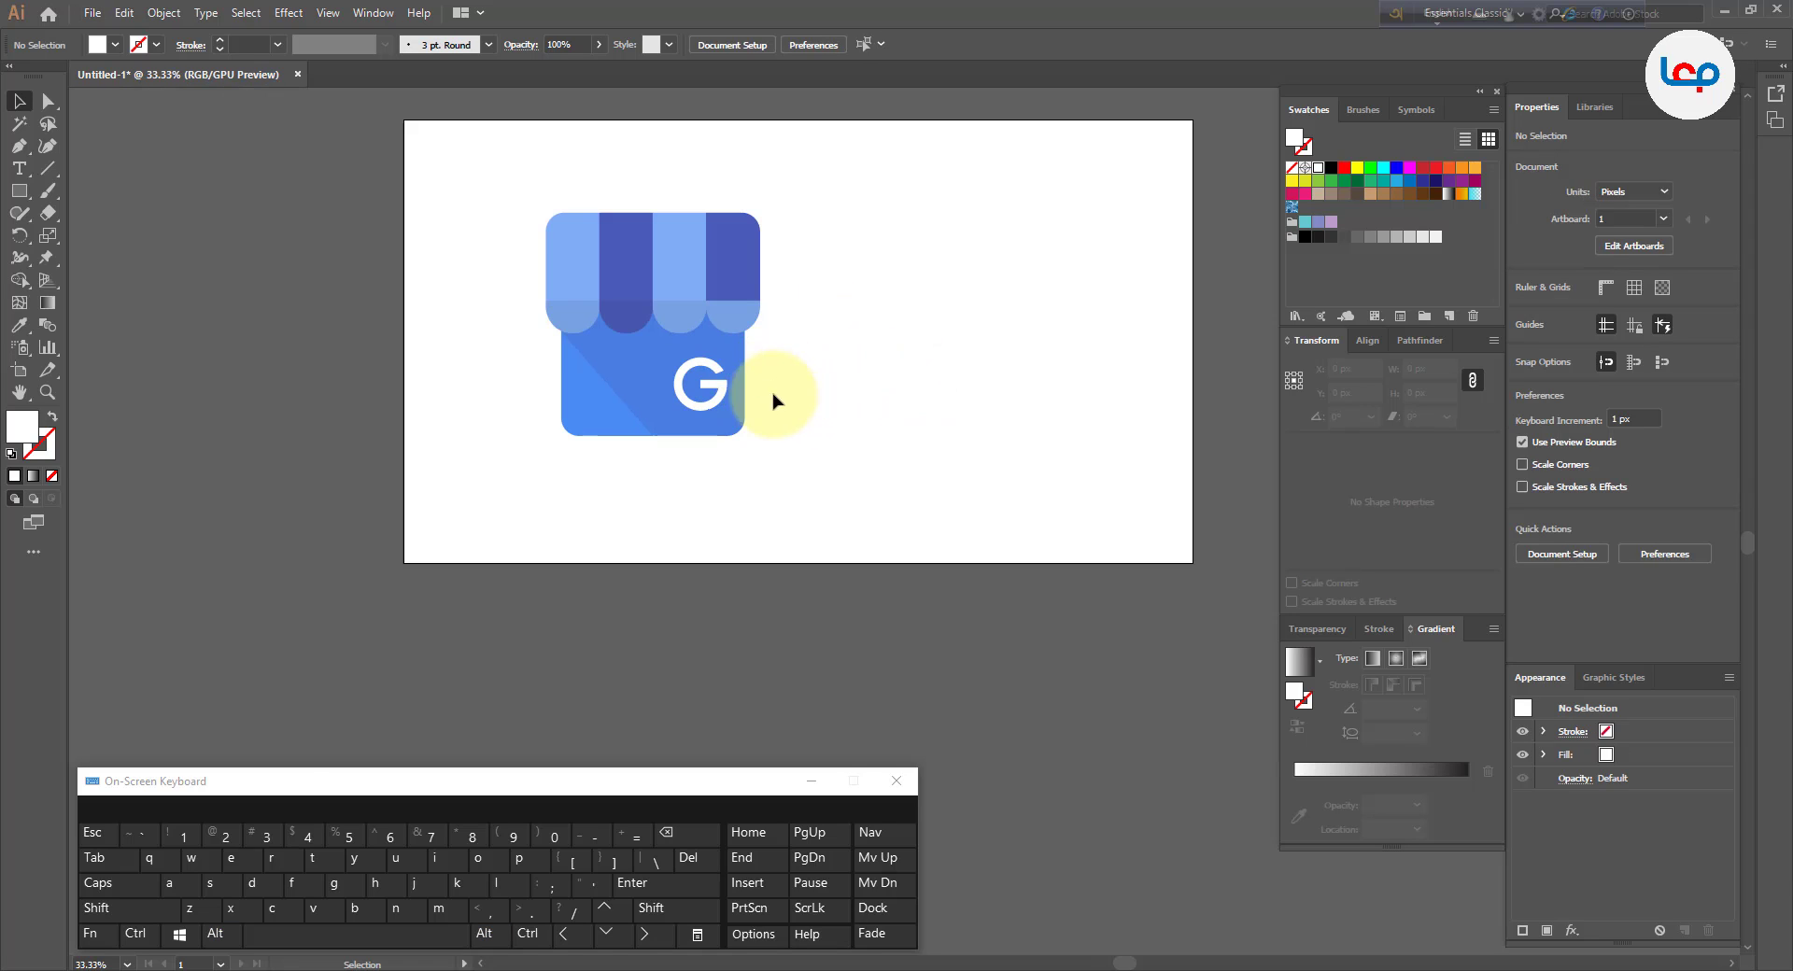
# - Shrink the G to about 110 px and shift it closer to the storefront's lower-right corner
pyautogui.scroll(1, 701, 381)
pyautogui.click(715, 385)
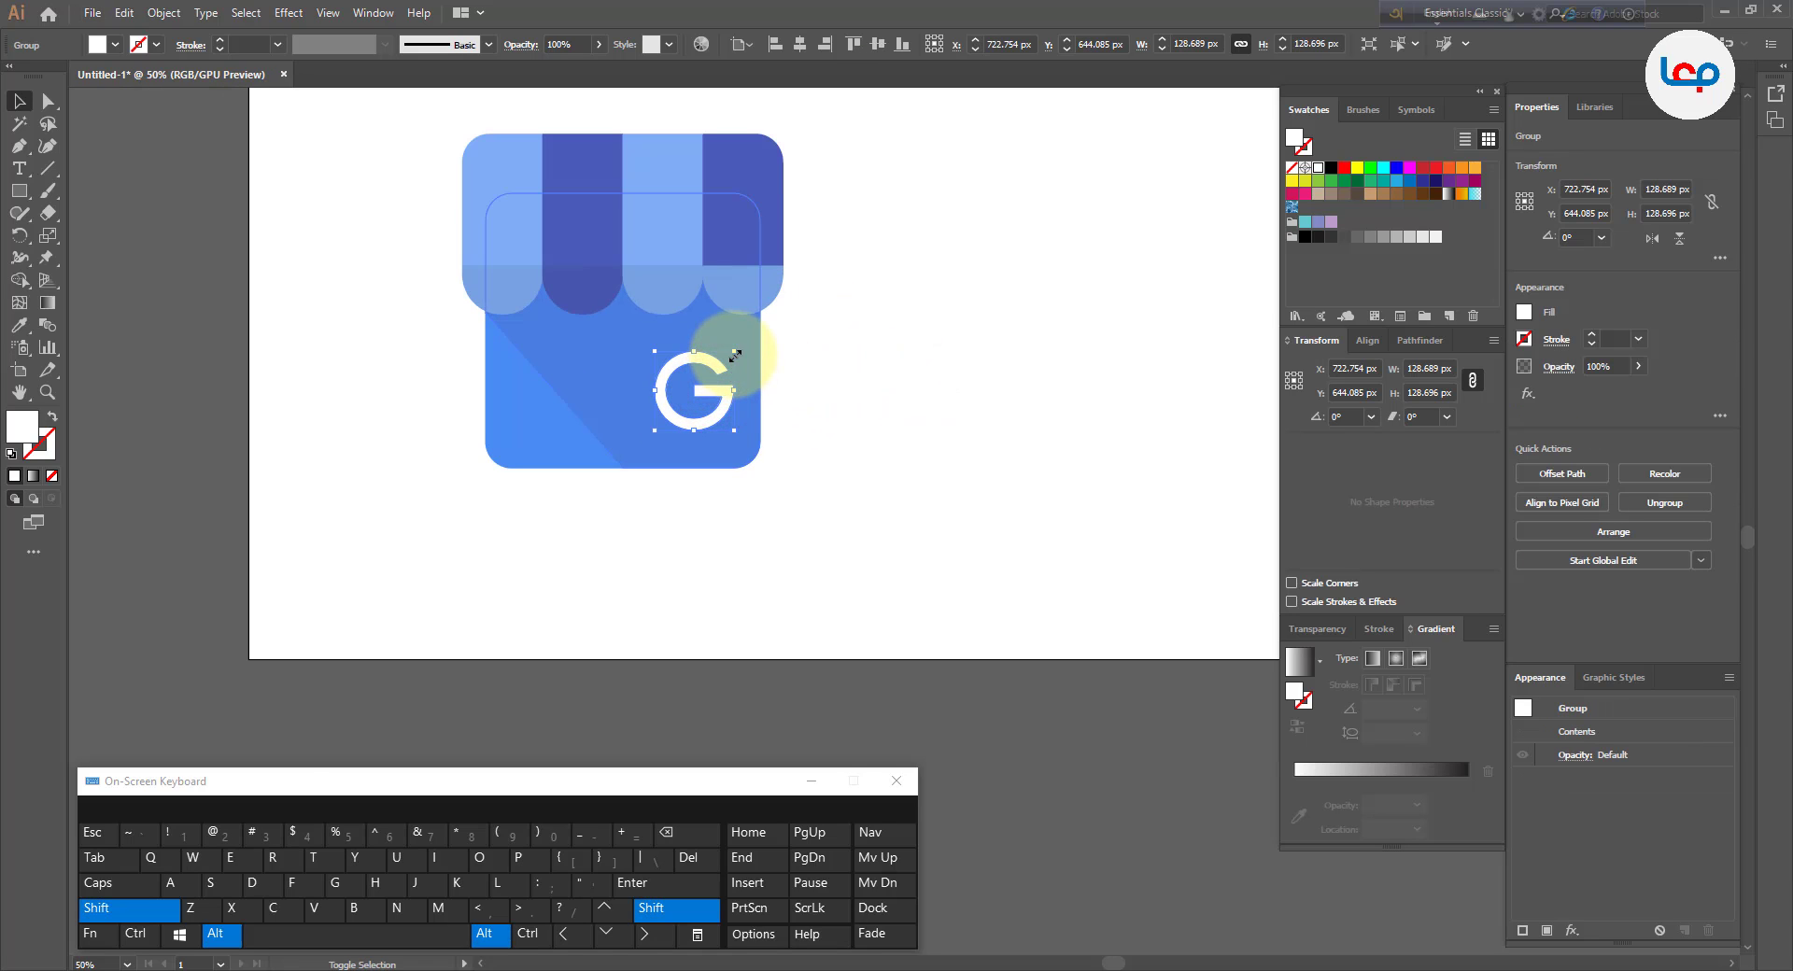
pyautogui.moveTo(734, 356); pyautogui.dragTo(720, 399)
pyautogui.click(825, 359)
pyautogui.click(711, 387)
pyautogui.click(800, 388)
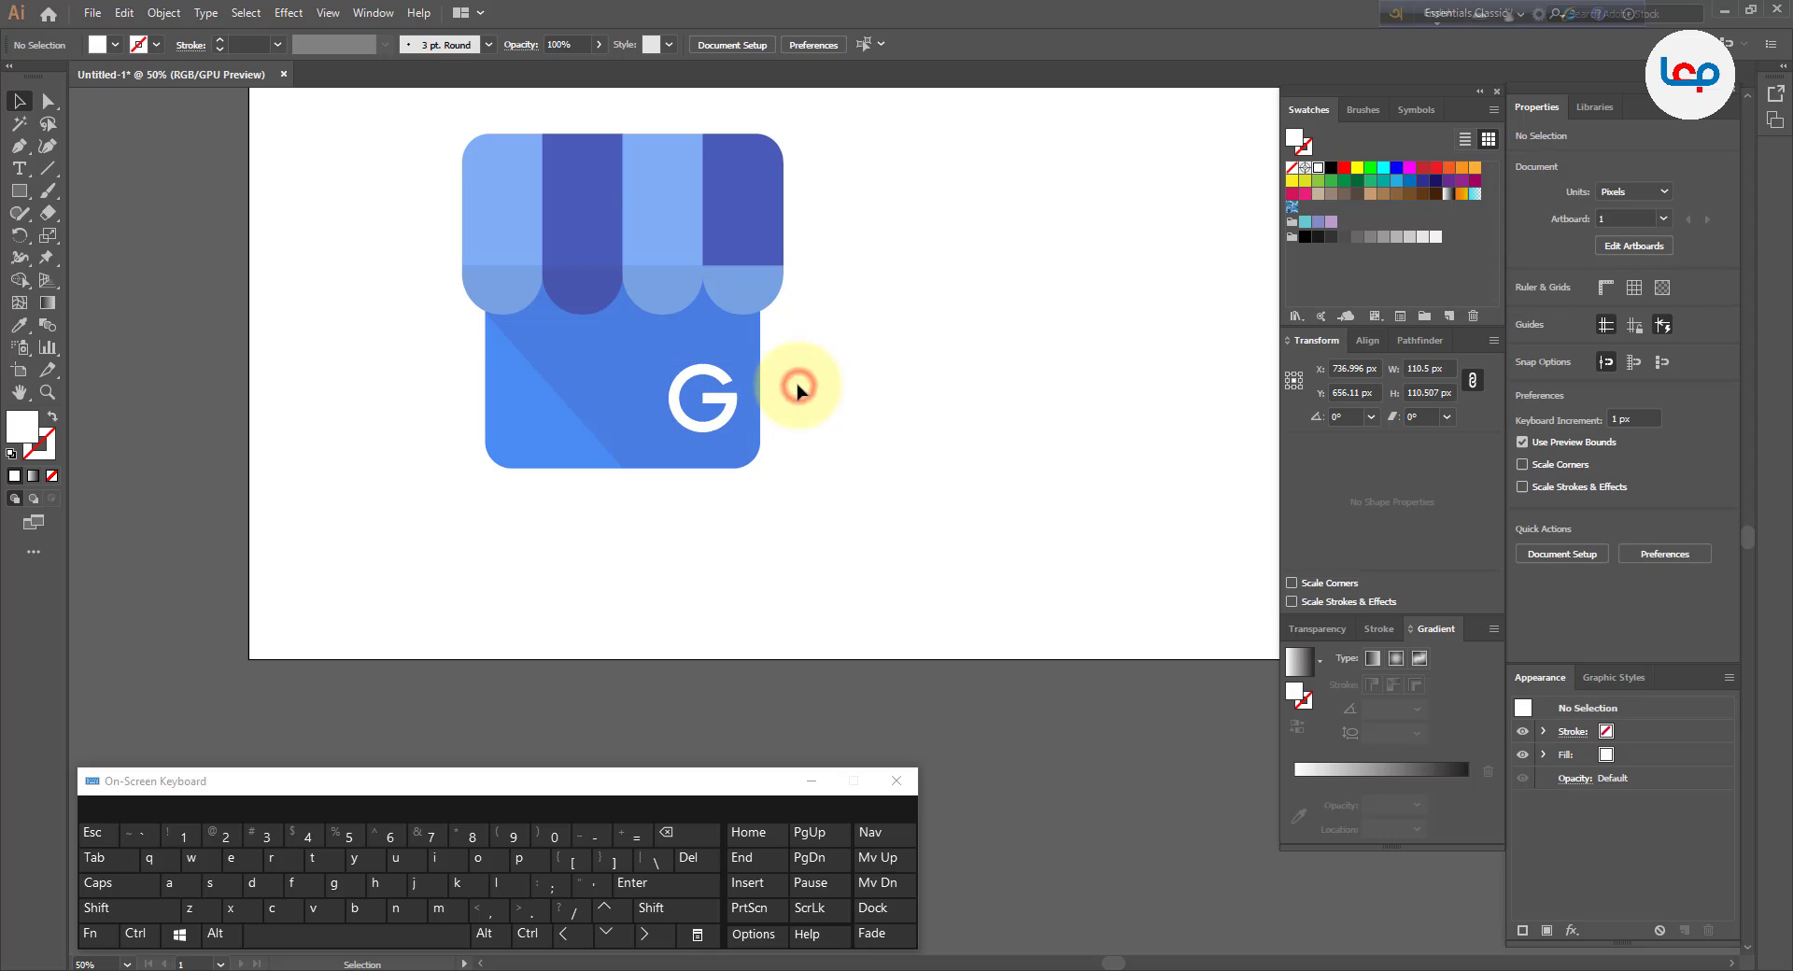
# - Enlarge the G to about 123 px and shift it slightly left and down, away from the storefront's right edge
pyautogui.scroll(-1, 700, 384)
pyautogui.scroll(-1, 702, 390)
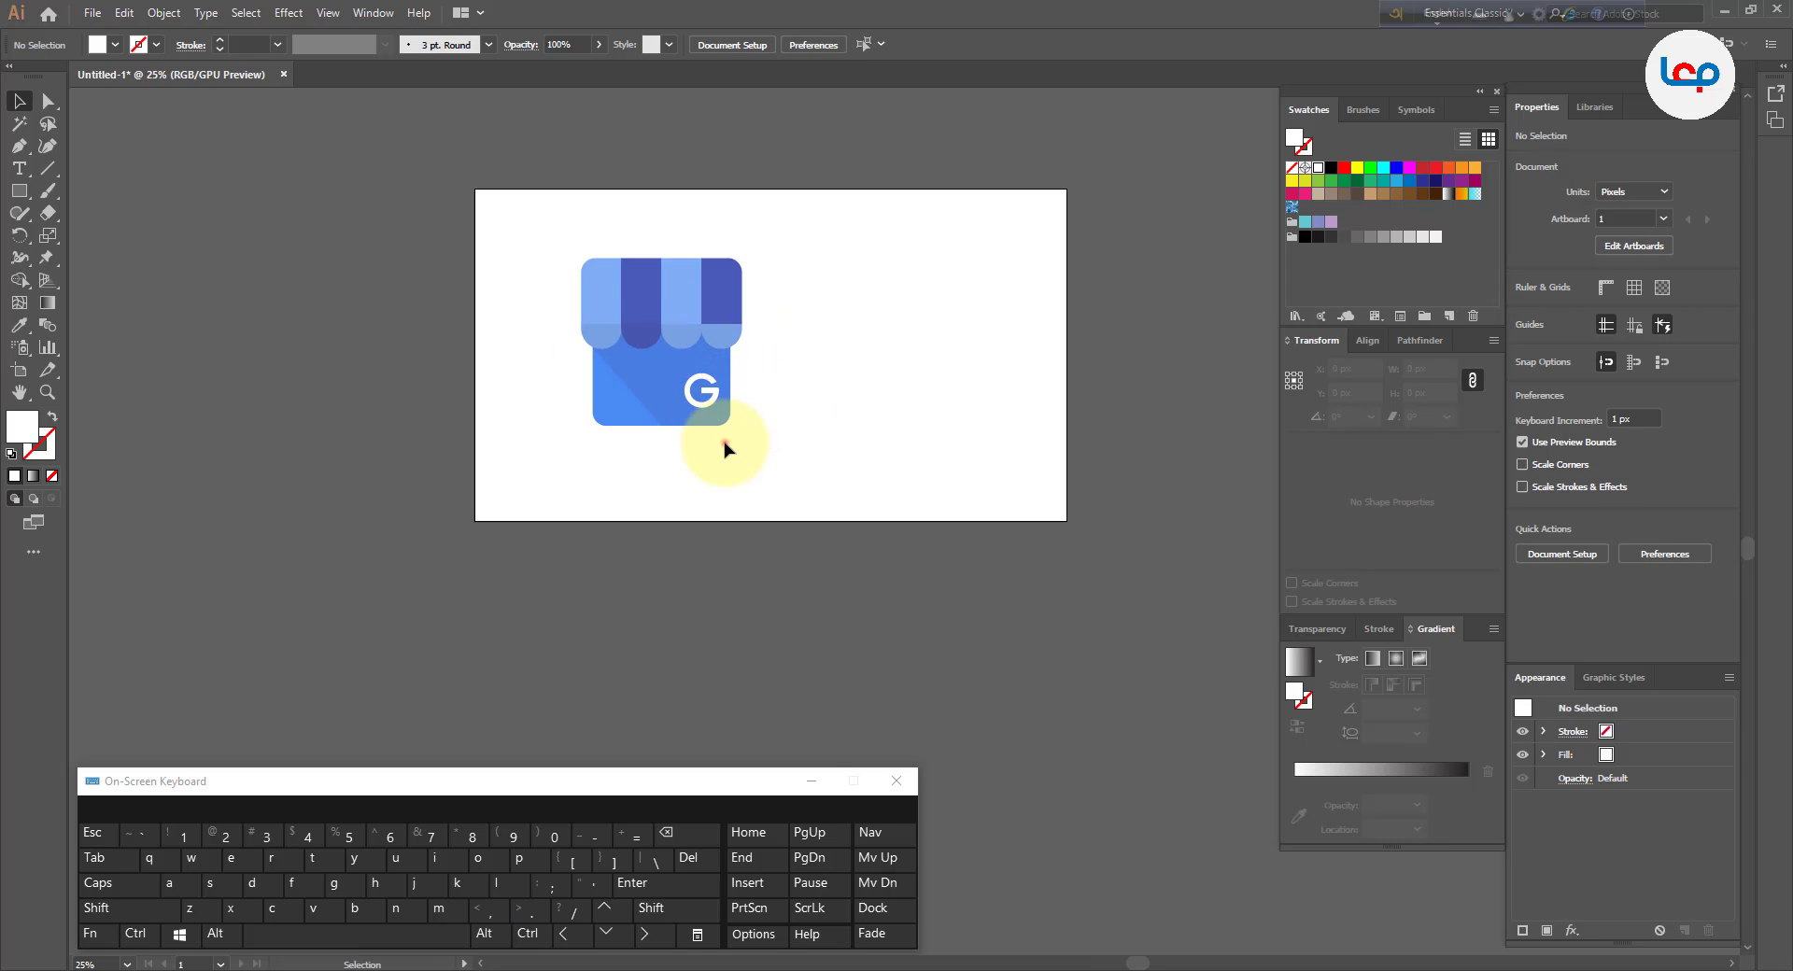
pyautogui.scroll(1, 707, 414)
pyautogui.click(725, 385)
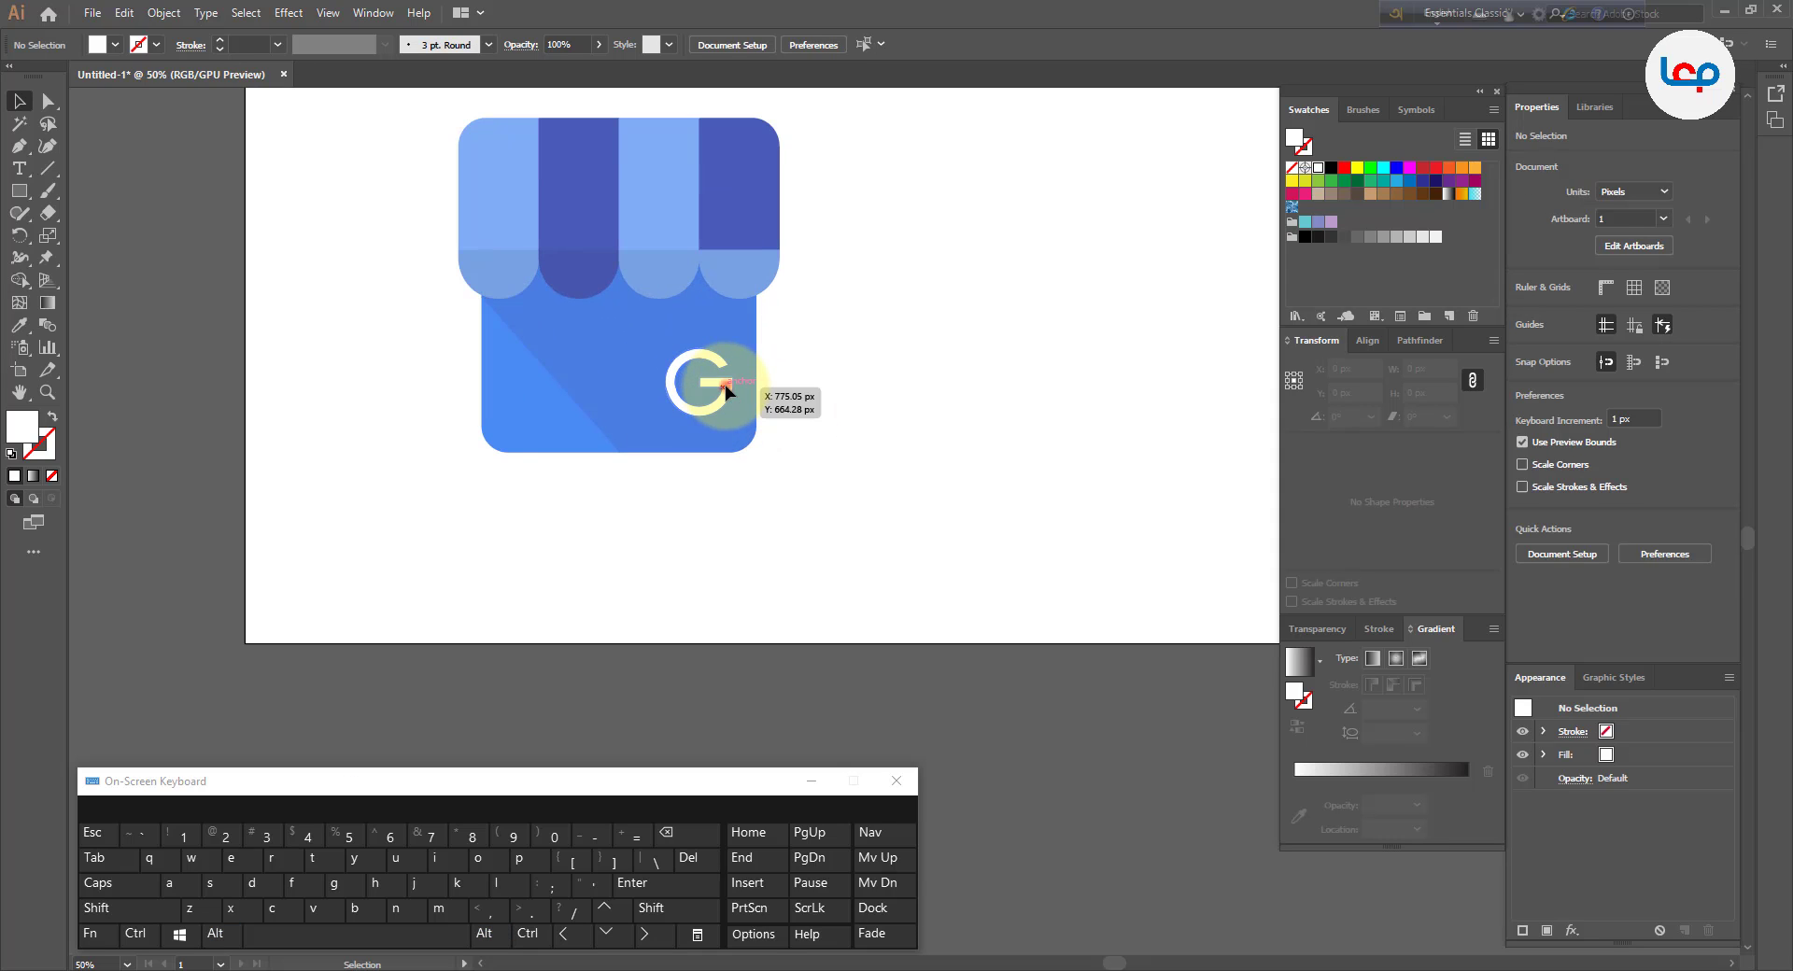
pyautogui.scroll(1, 725, 385)
pyautogui.scroll(1, 725, 394)
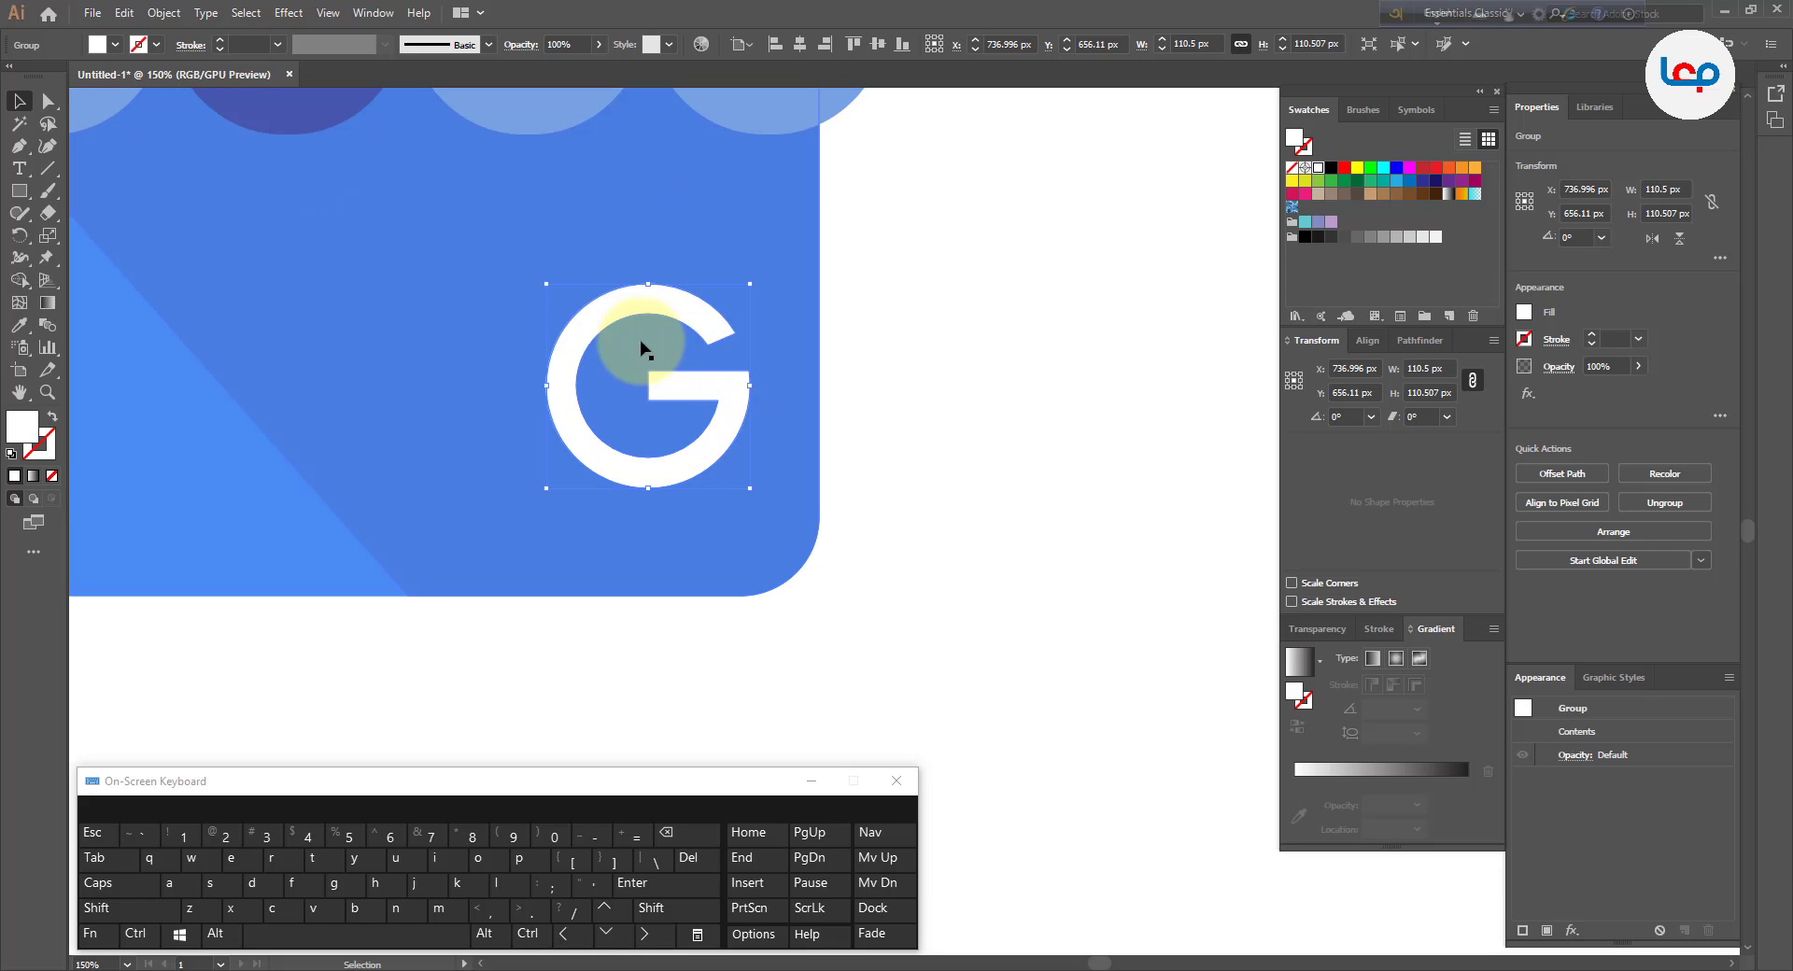
pyautogui.moveTo(750, 284); pyautogui.dragTo(762, 272)
pyautogui.click(868, 280)
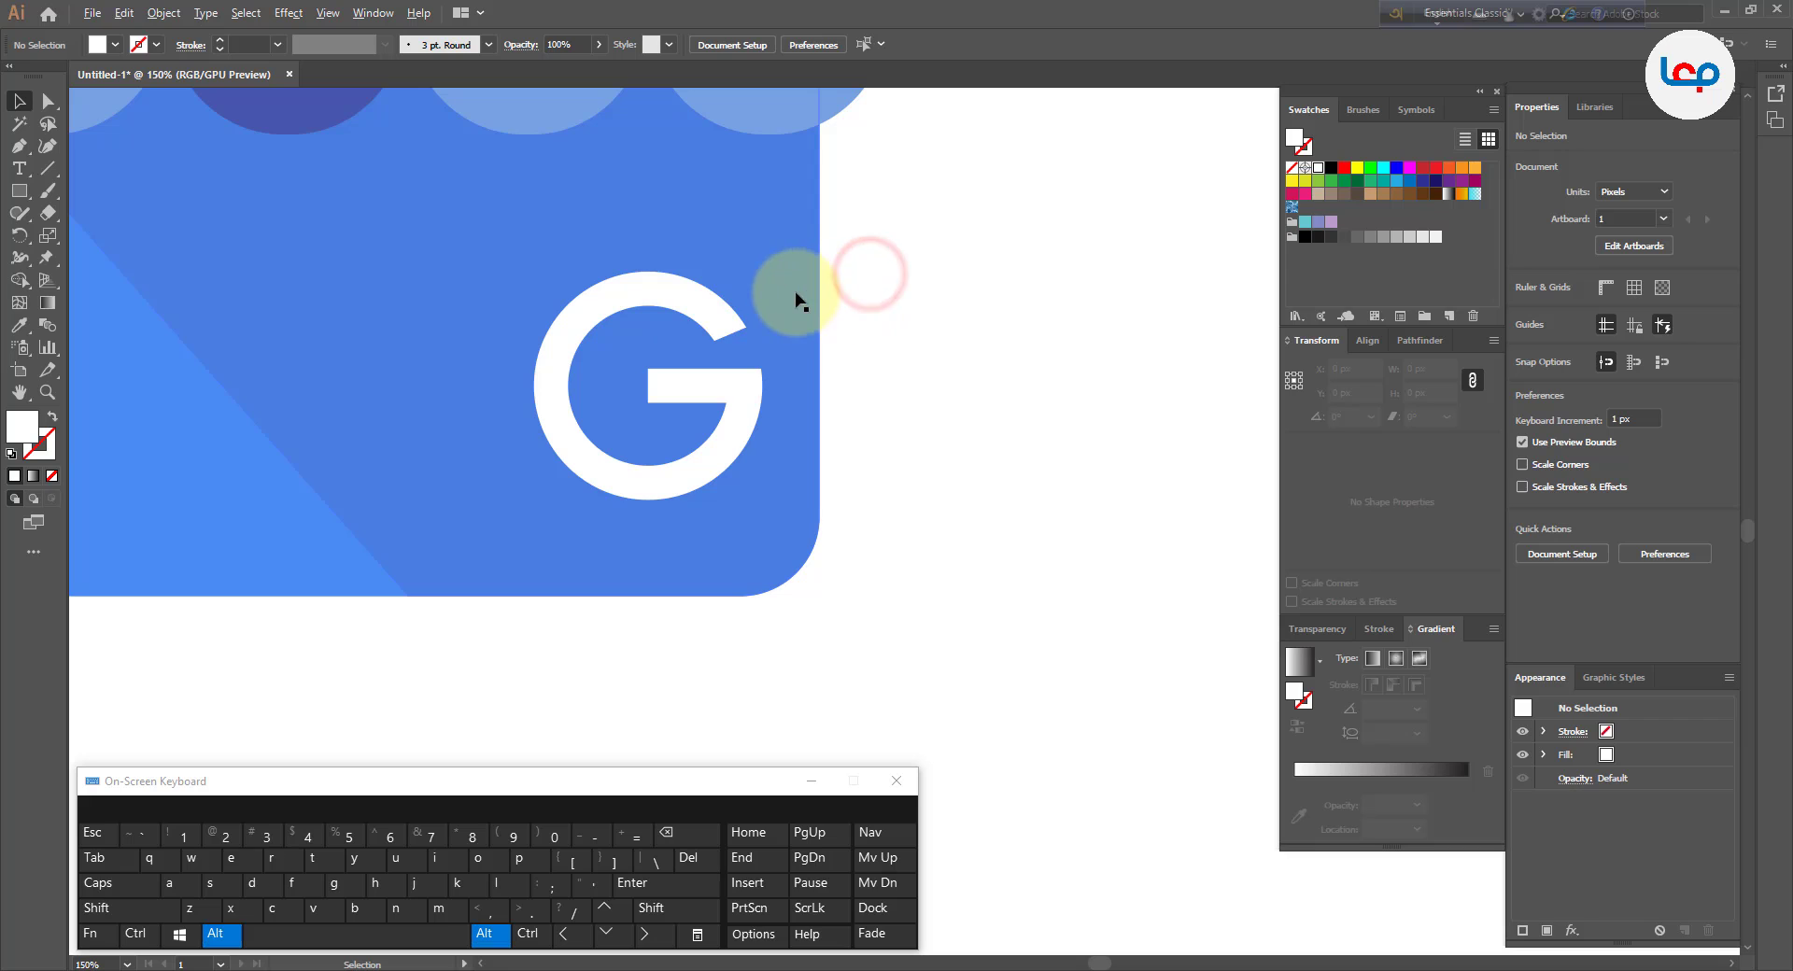
pyautogui.moveTo(720, 379); pyautogui.dragTo(691, 390)
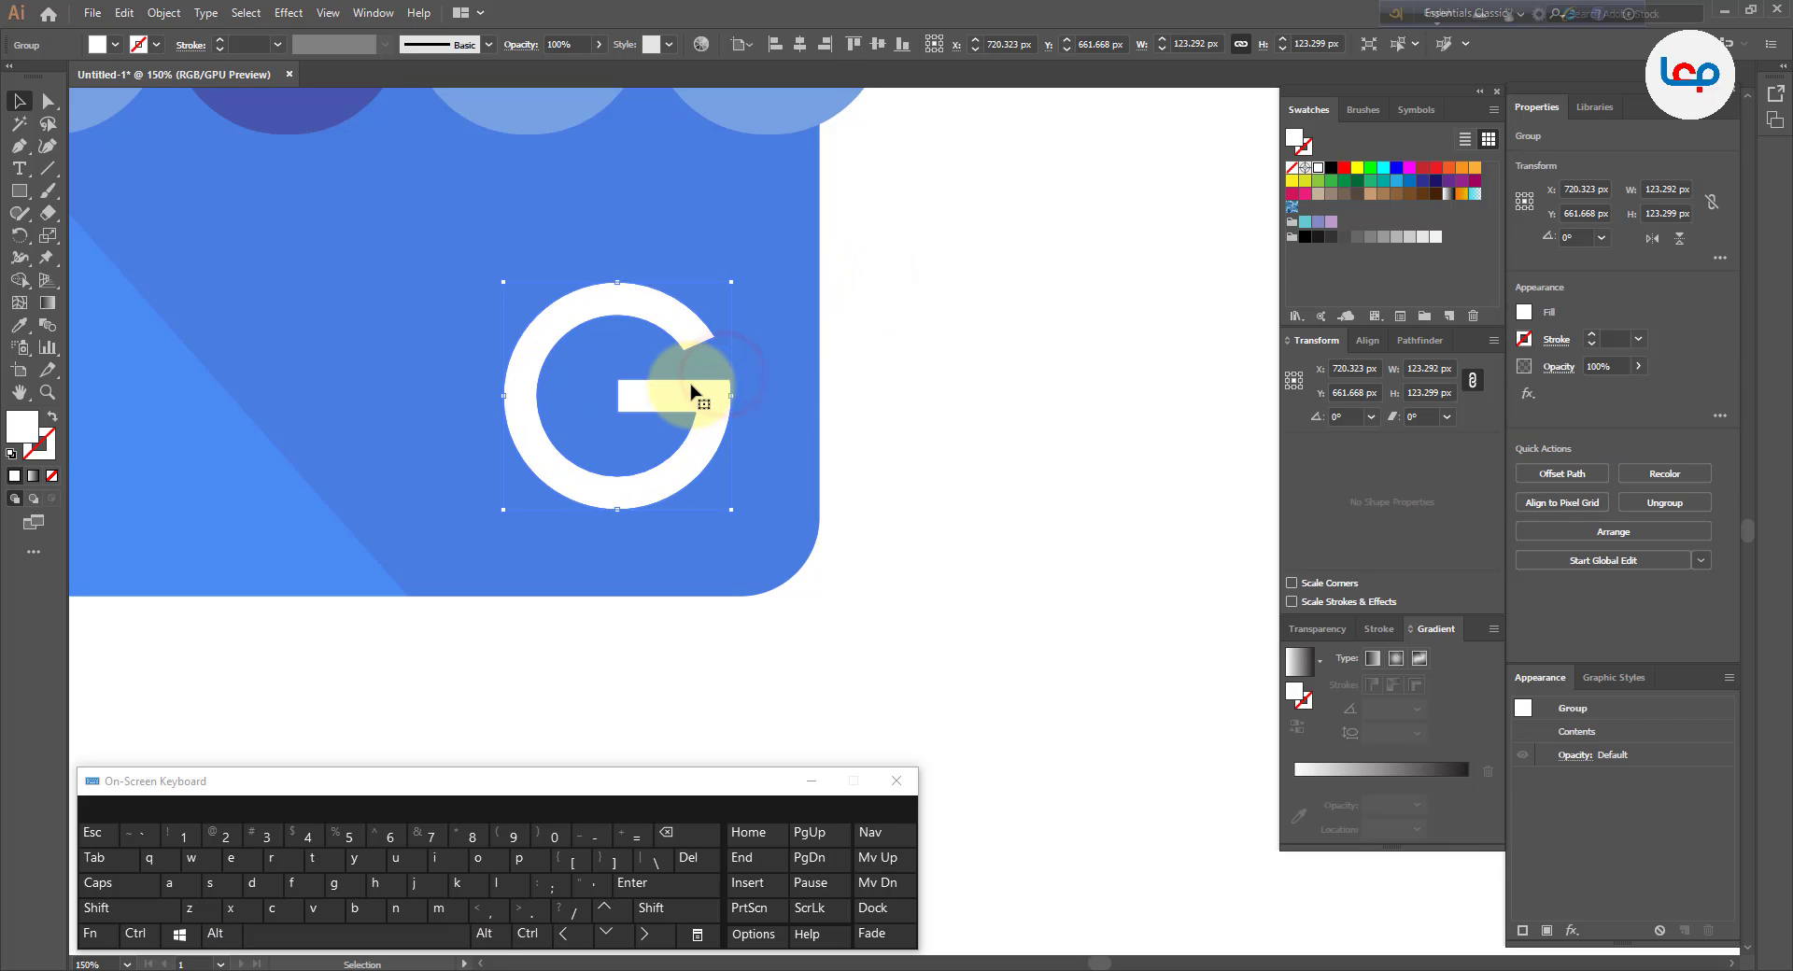
pyautogui.click(955, 366)
# - Move the whole icon near the artboard's centre and scale it up proportionally to about 599 × 624 px
pyautogui.scroll(-3, 749, 345)
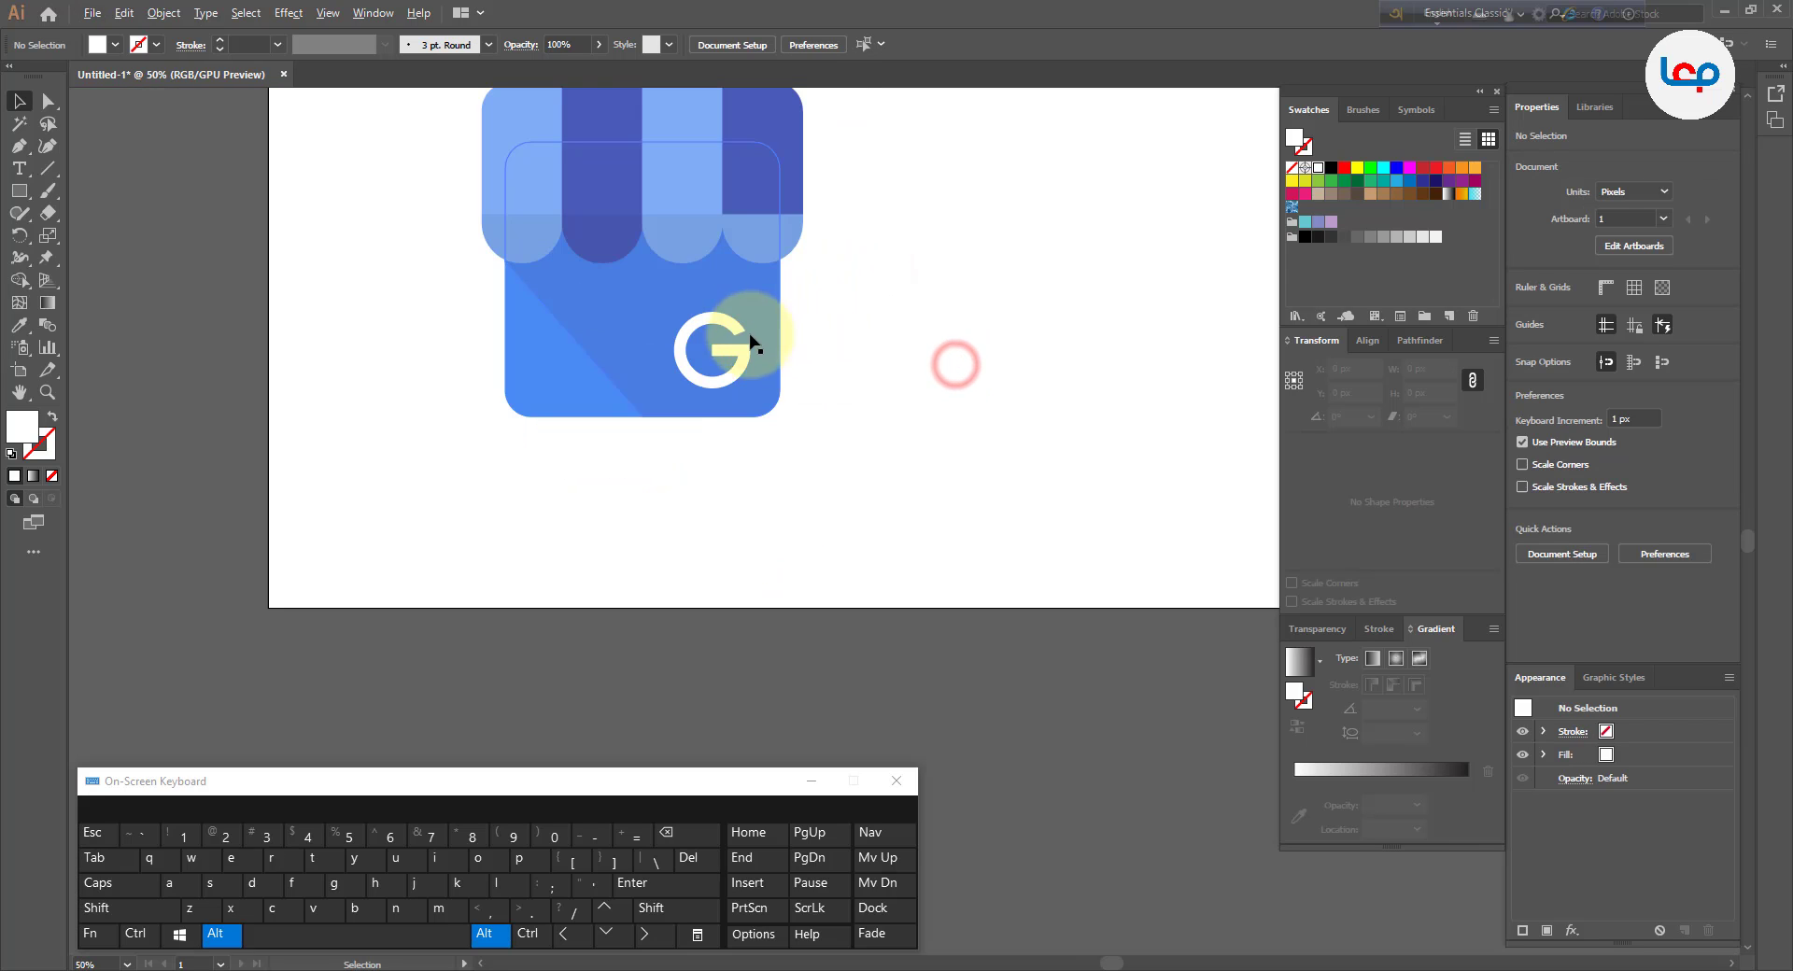
pyautogui.scroll(-3, 791, 447)
pyautogui.scroll(1, 754, 462)
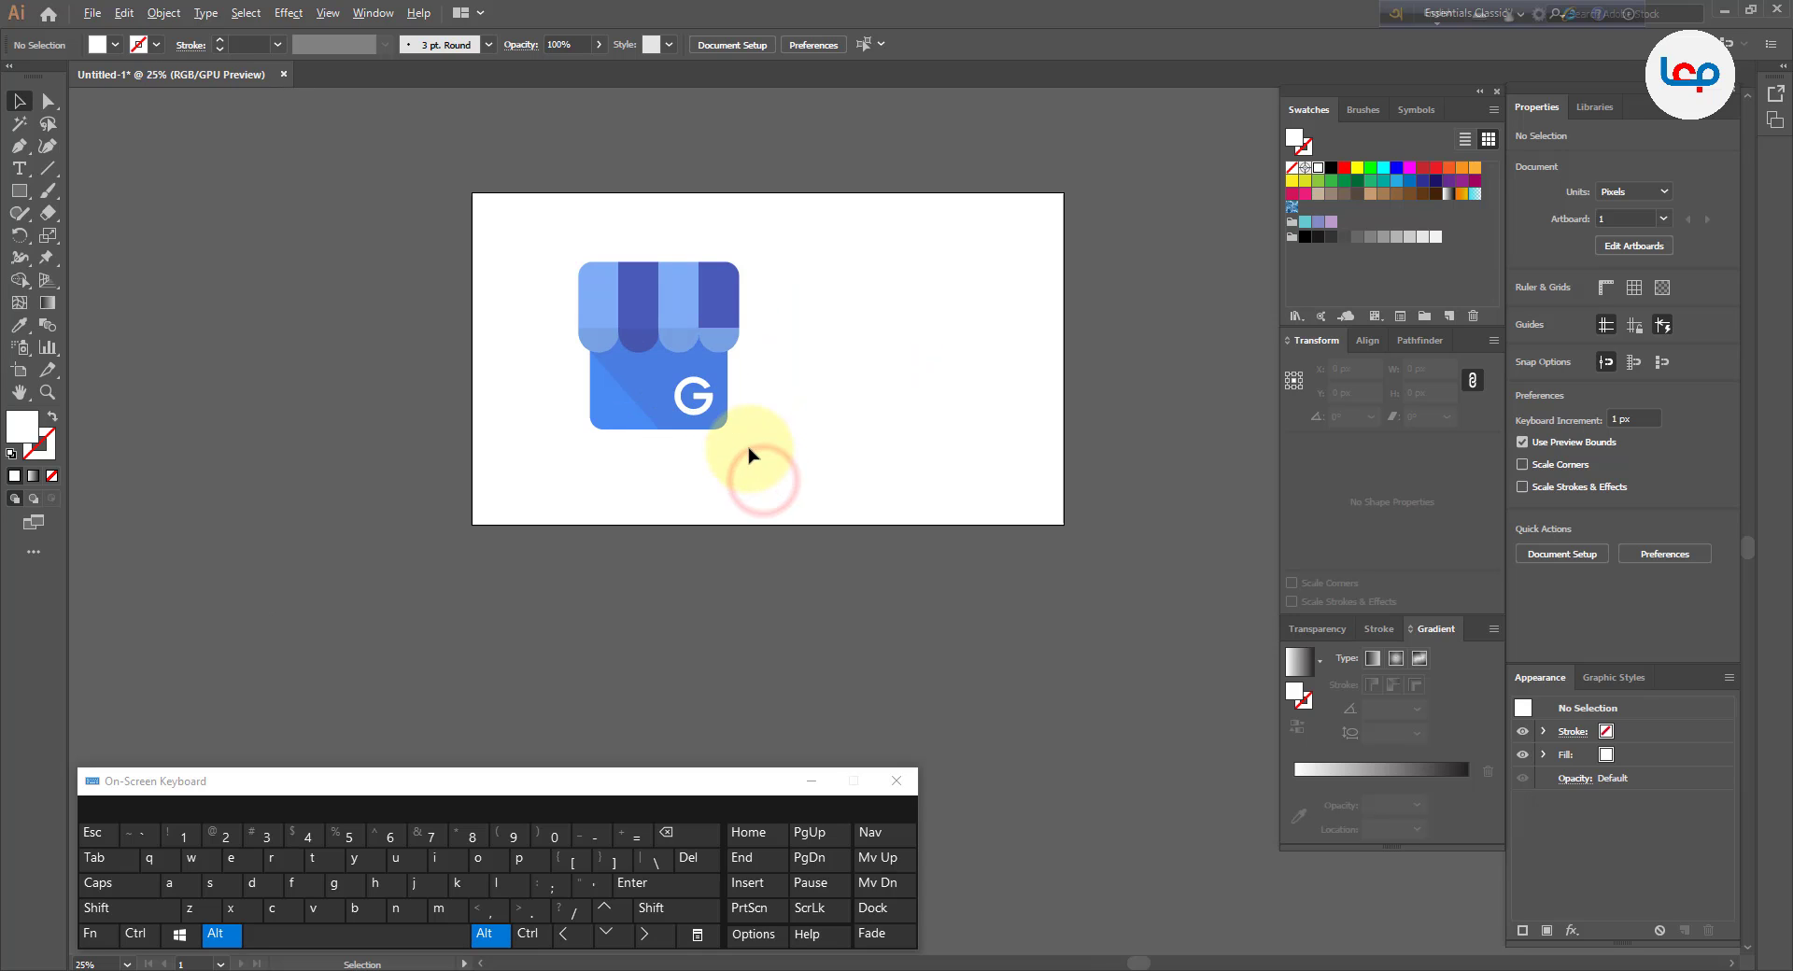
pyautogui.moveTo(808, 226); pyautogui.dragTo(545, 453)
pyautogui.moveTo(669, 369); pyautogui.dragTo(757, 385)
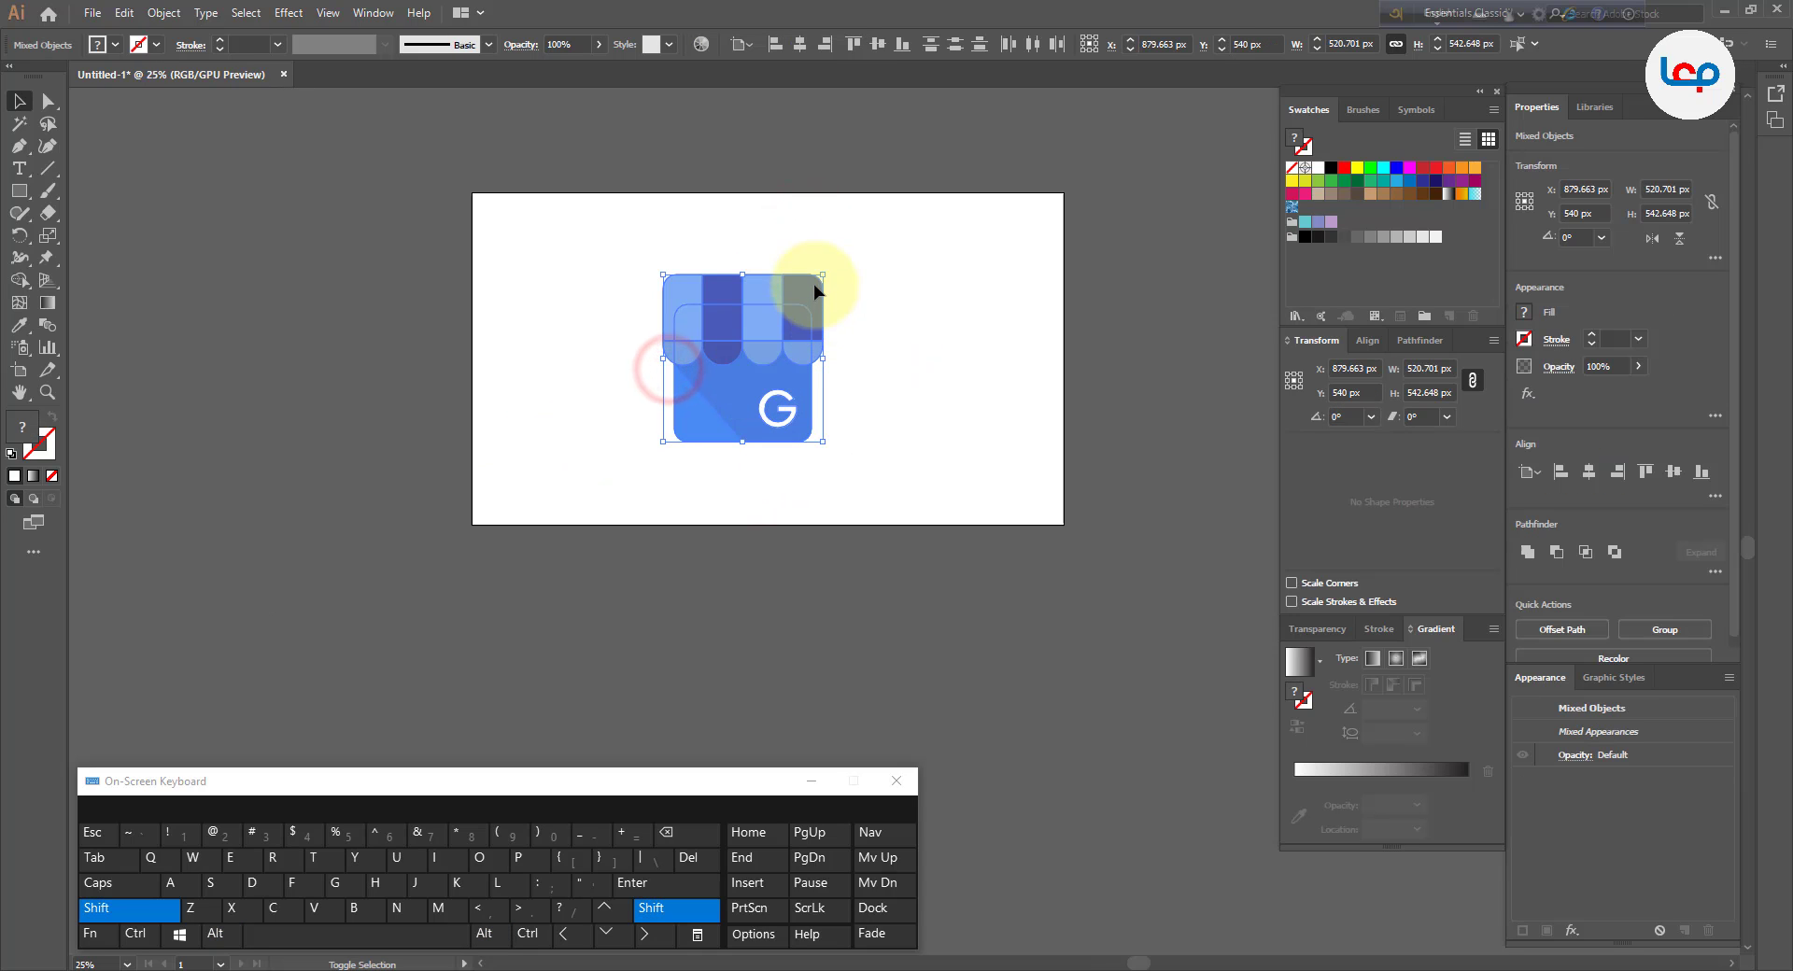
pyautogui.moveTo(825, 274); pyautogui.dragTo(834, 262)
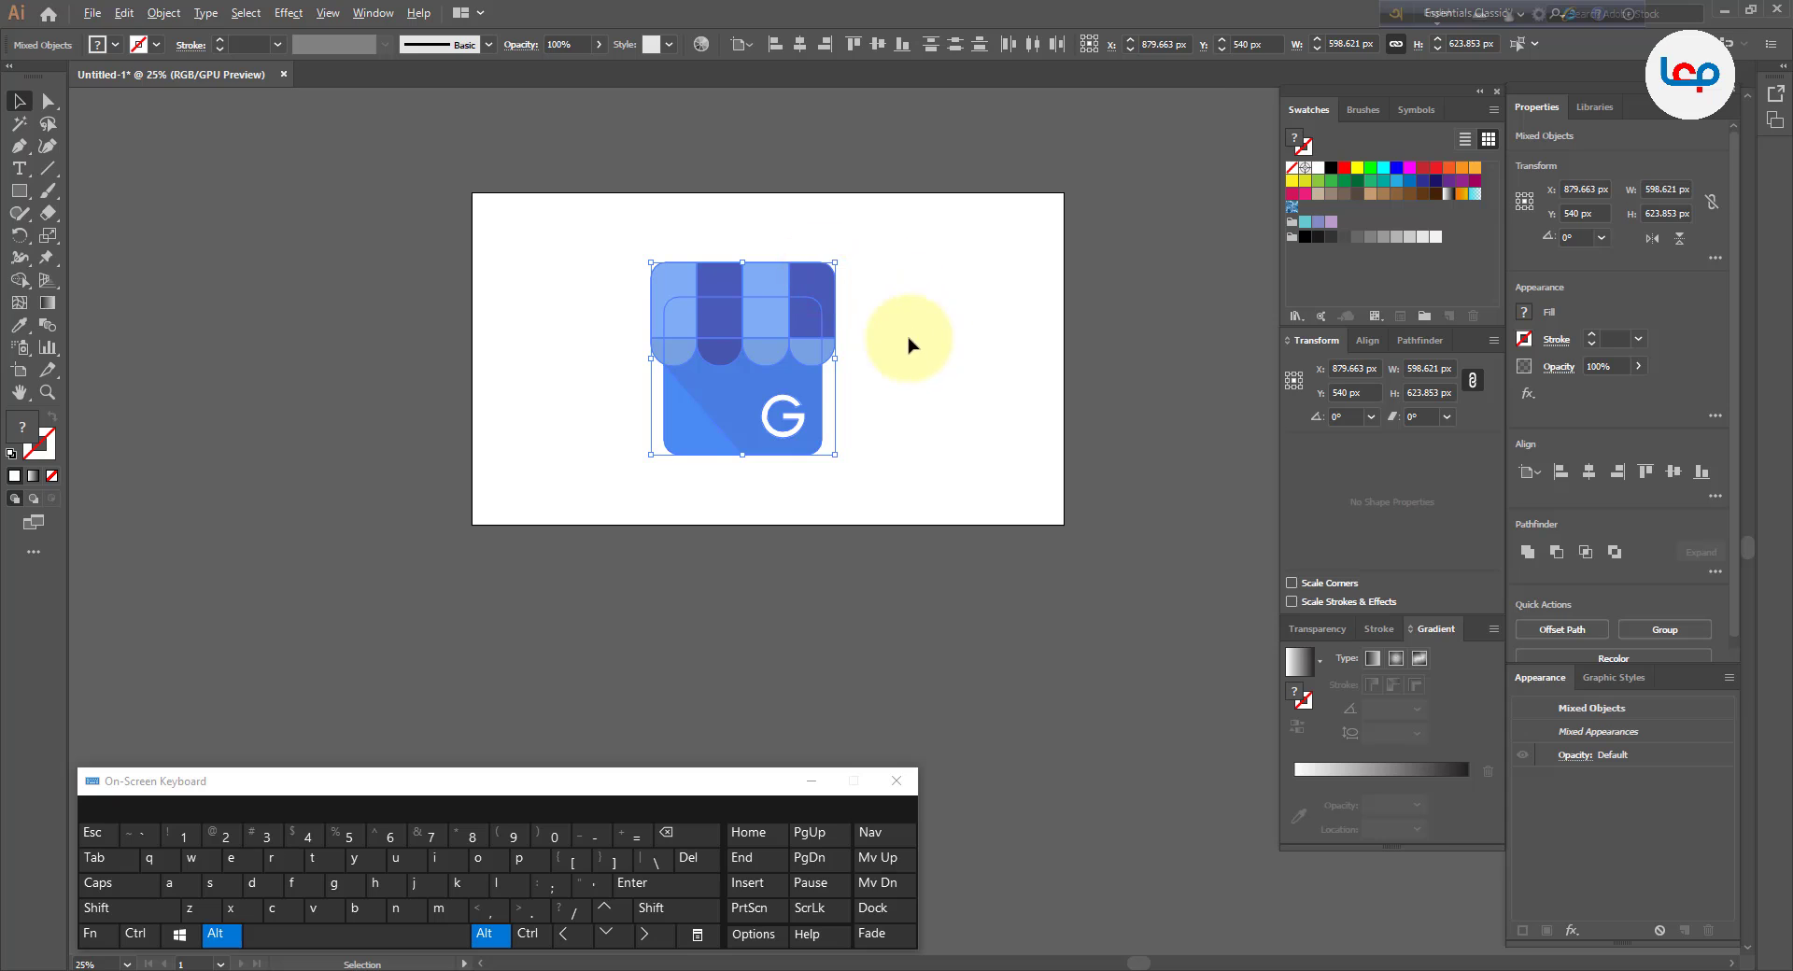
pyautogui.scroll(1, 869, 341)
pyautogui.click(846, 340)
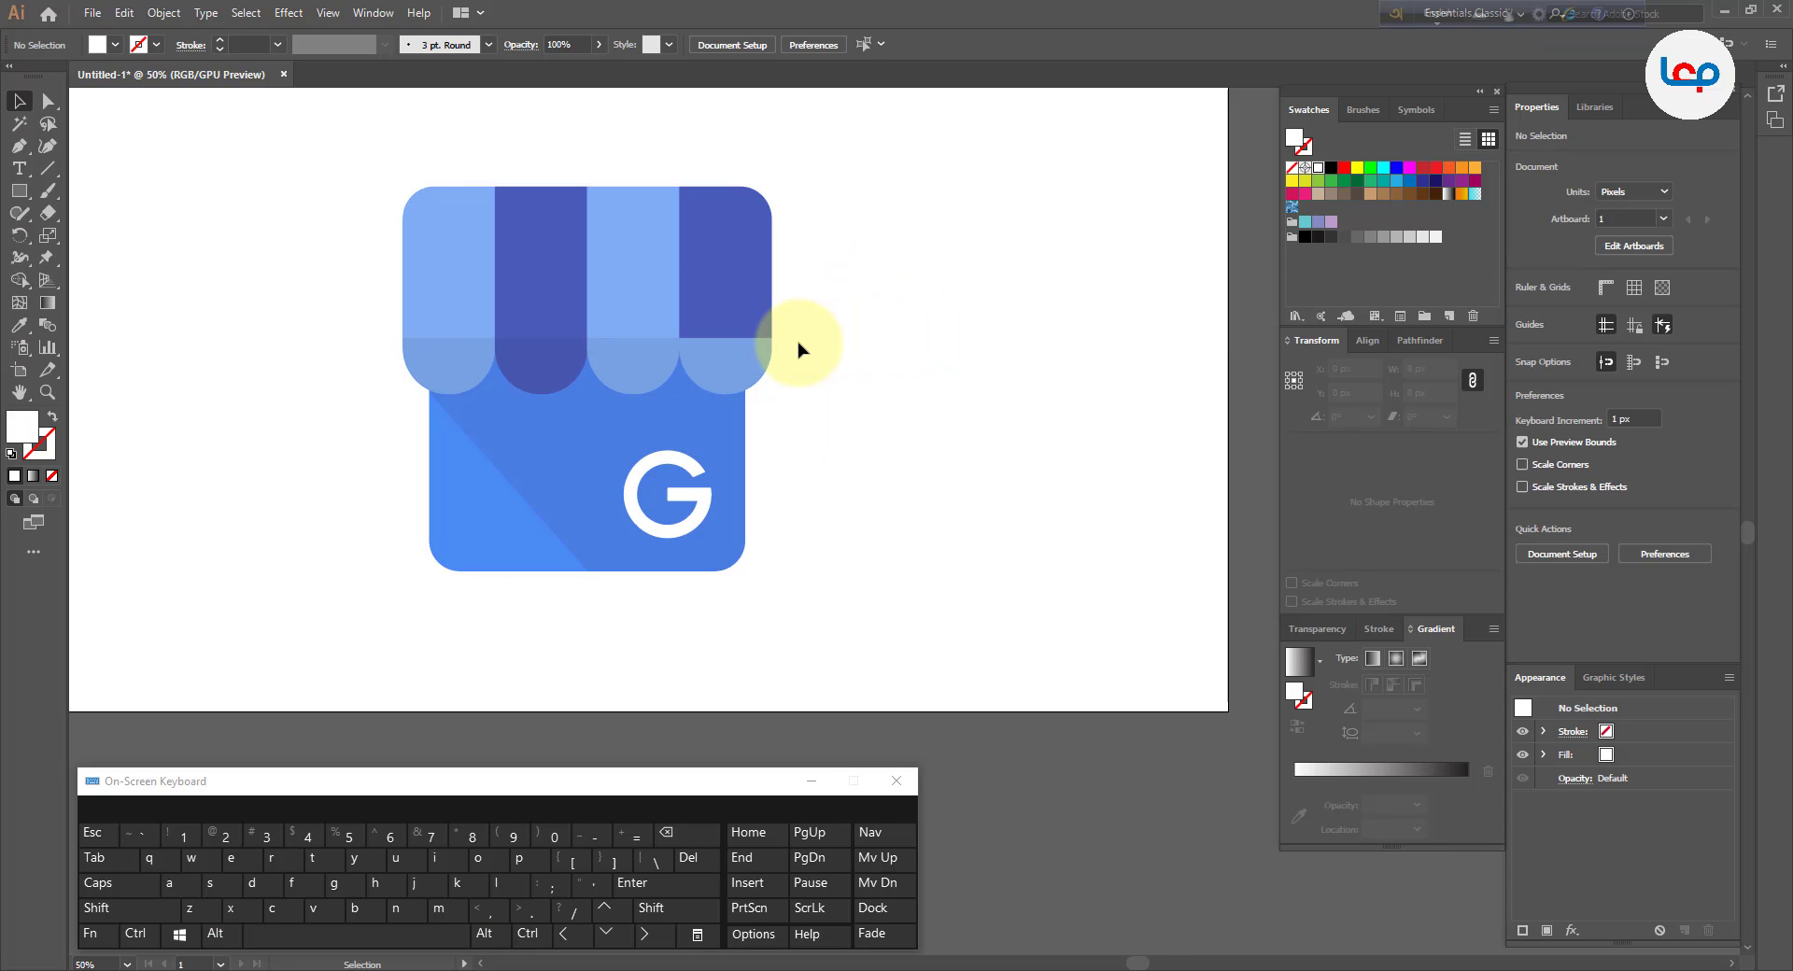
# - Minimize the on-screen keyboard and inspect the finished storefront icon up close
pyautogui.click(821, 781)
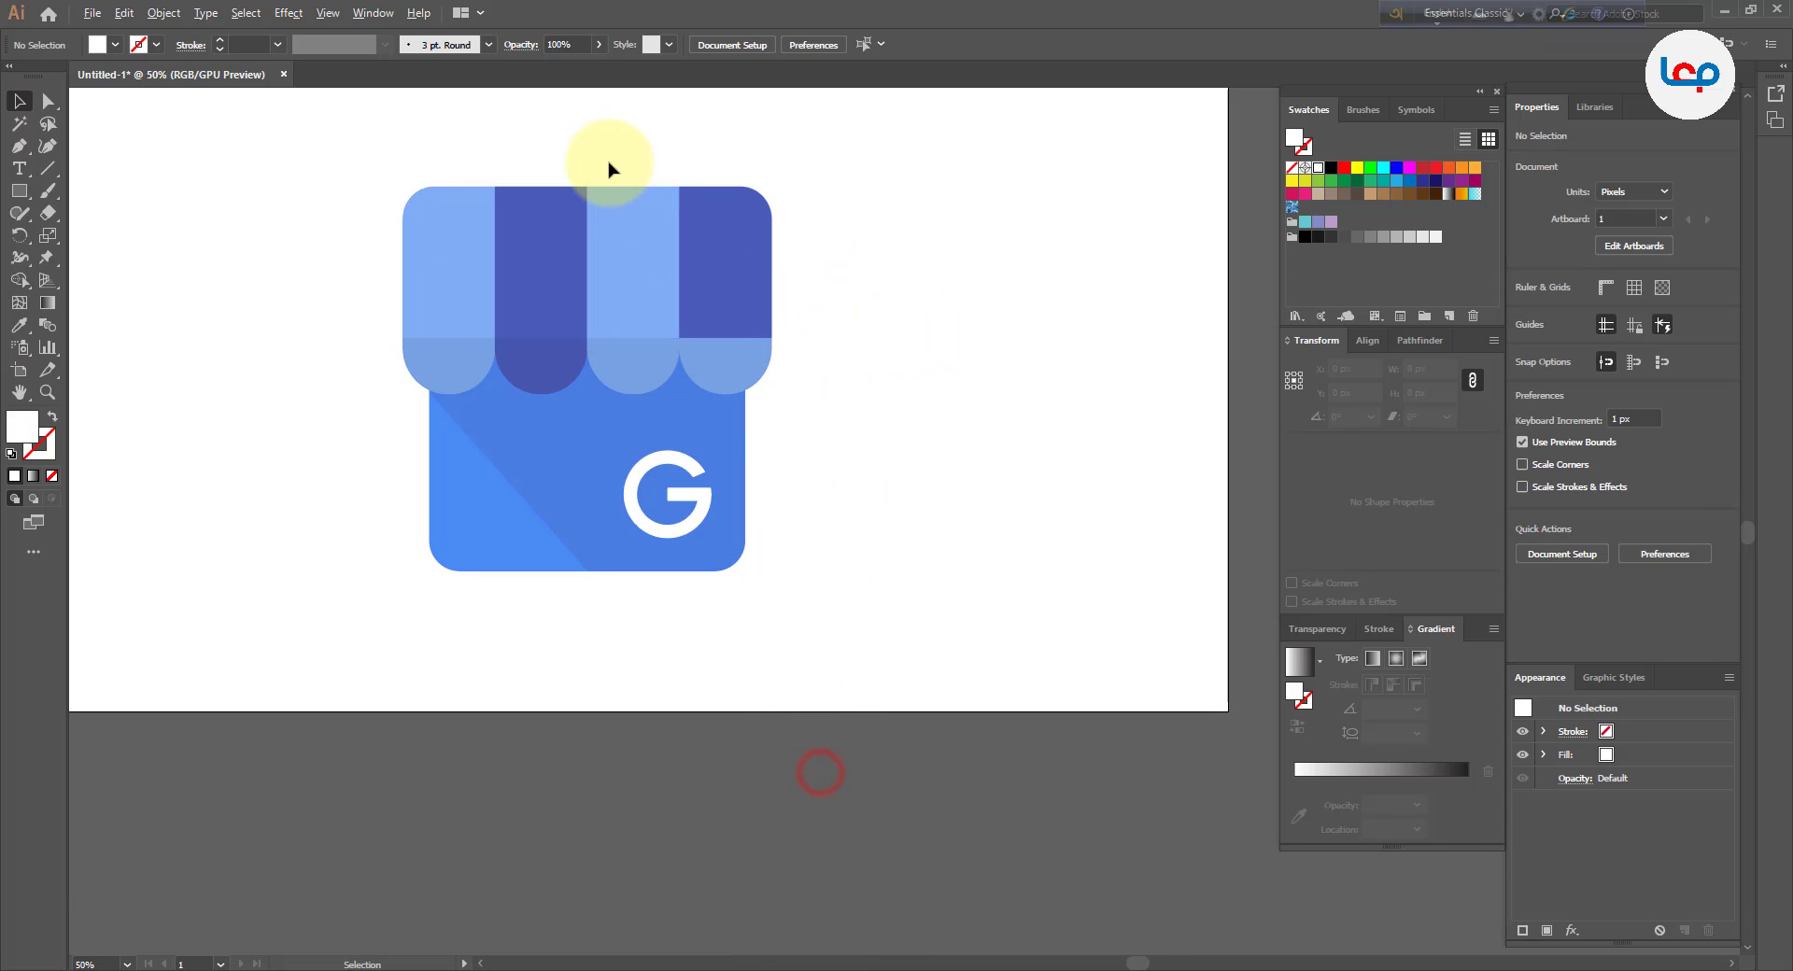
pyautogui.scroll(1, 610, 166)
pyautogui.moveTo(603, 173); pyautogui.dragTo(661, 188)
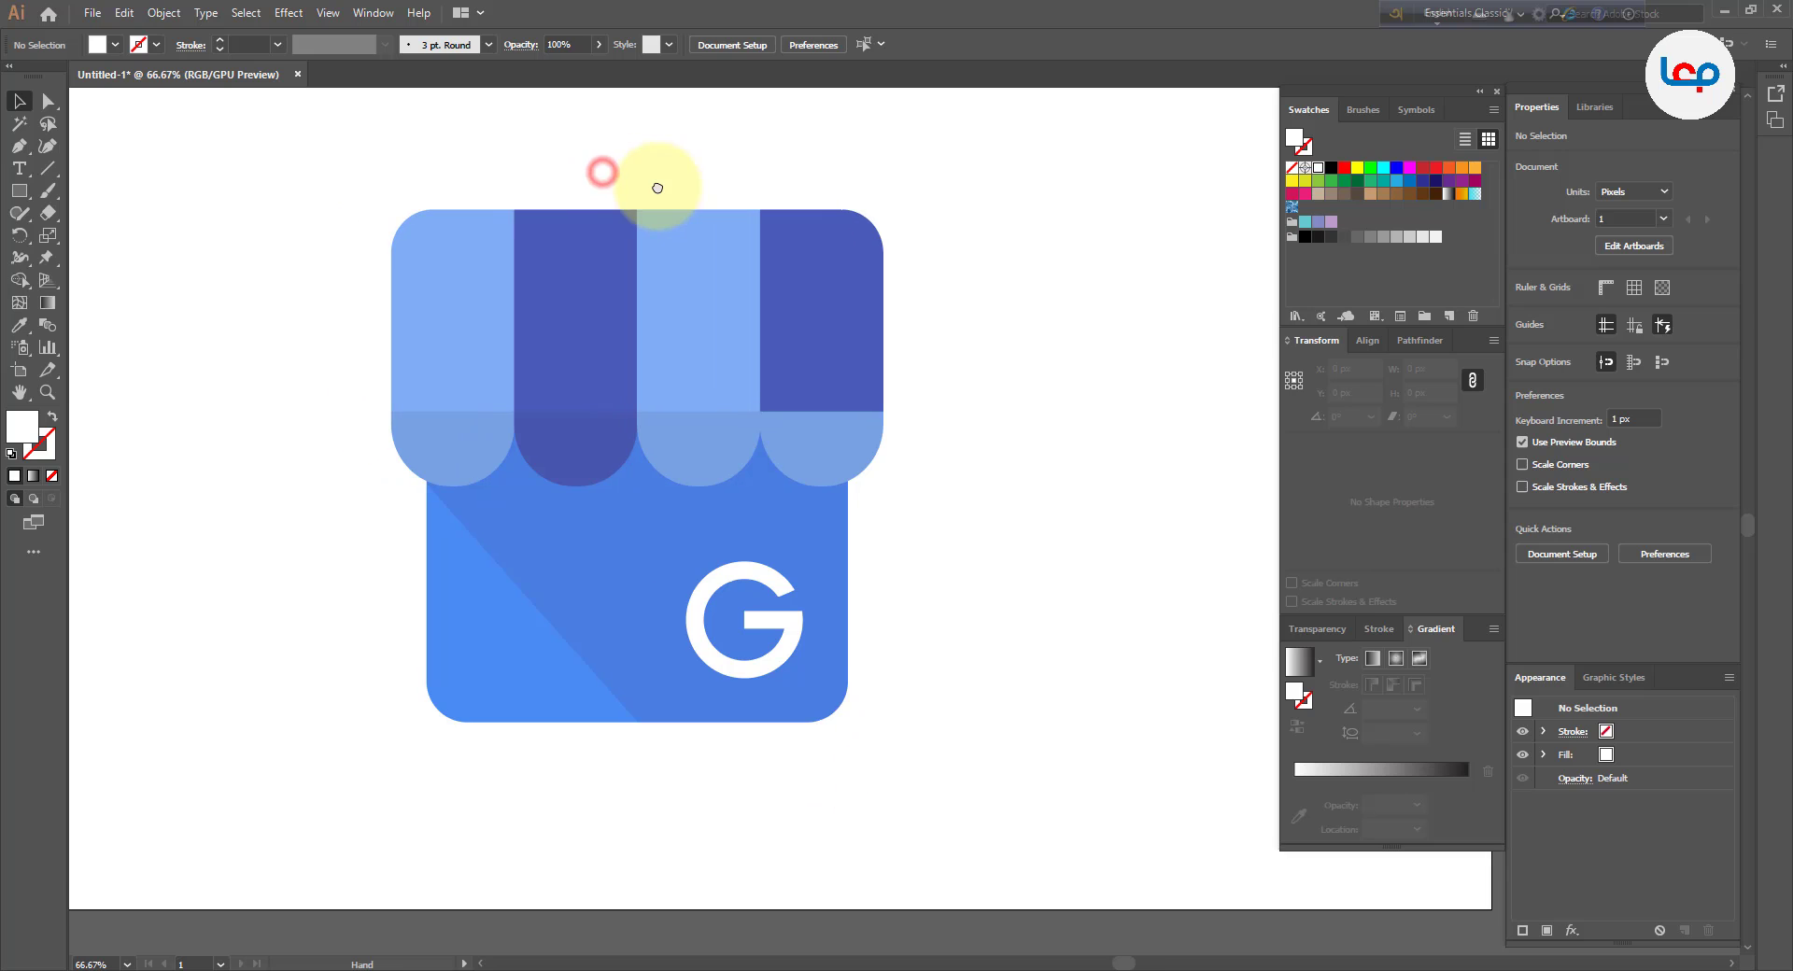
pyautogui.click(872, 183)
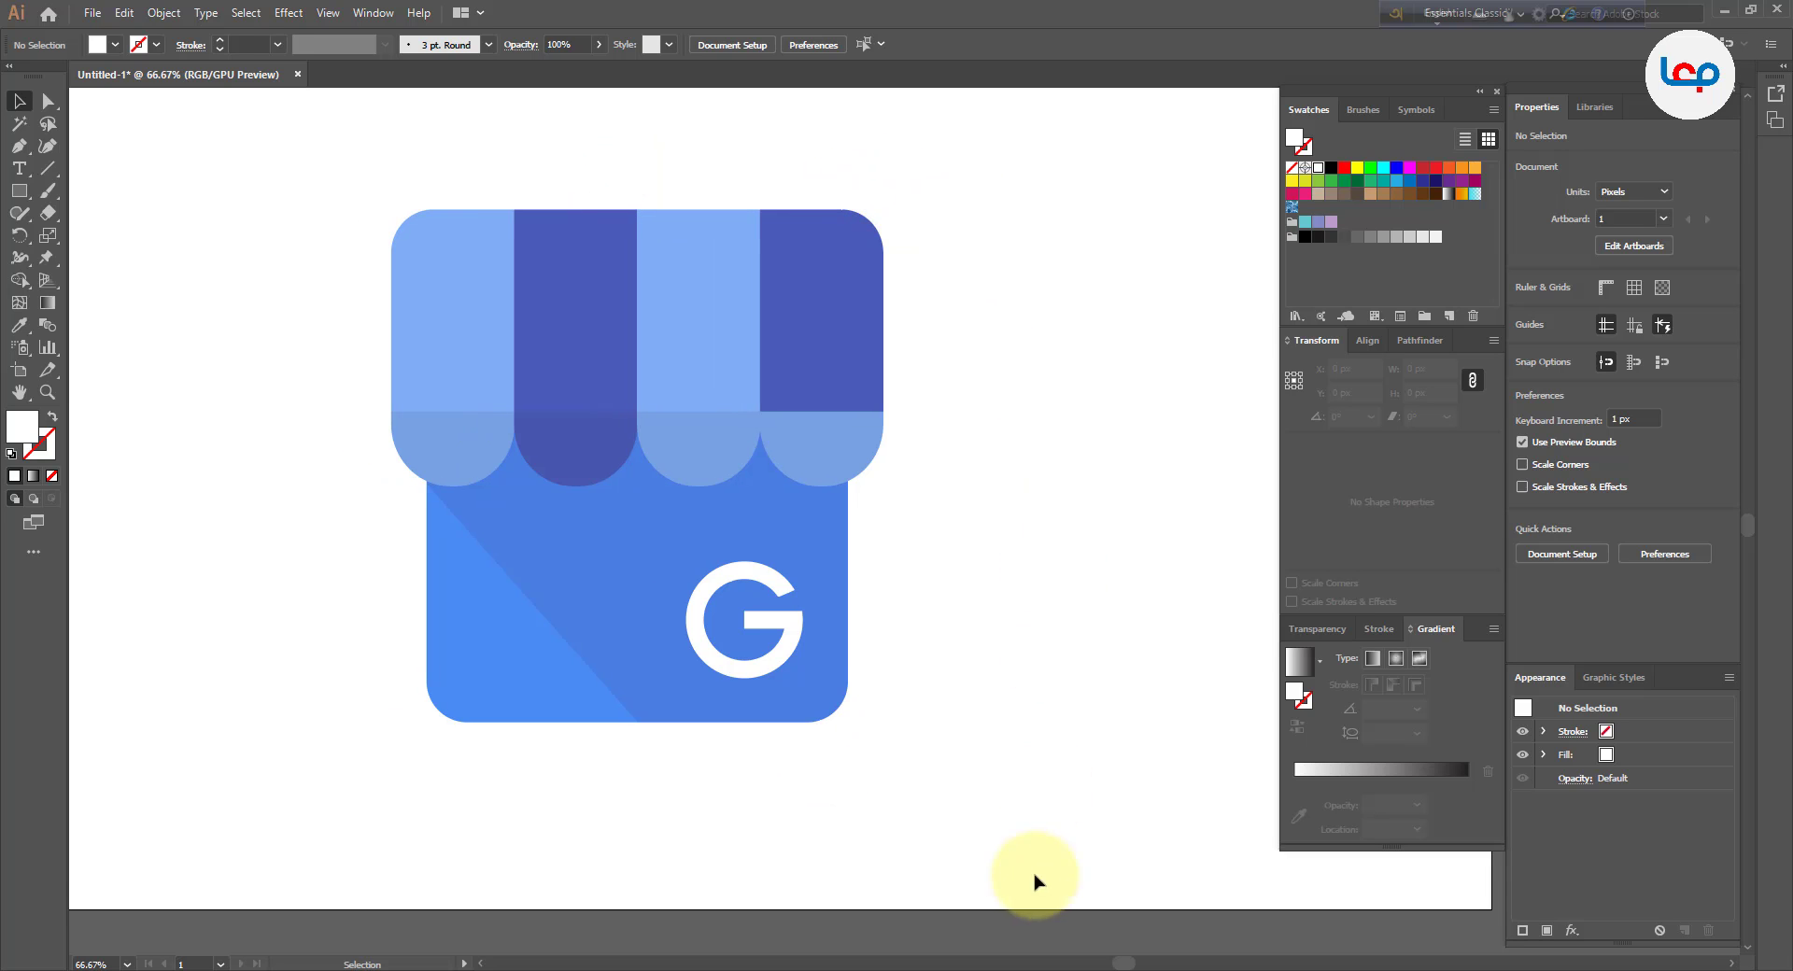